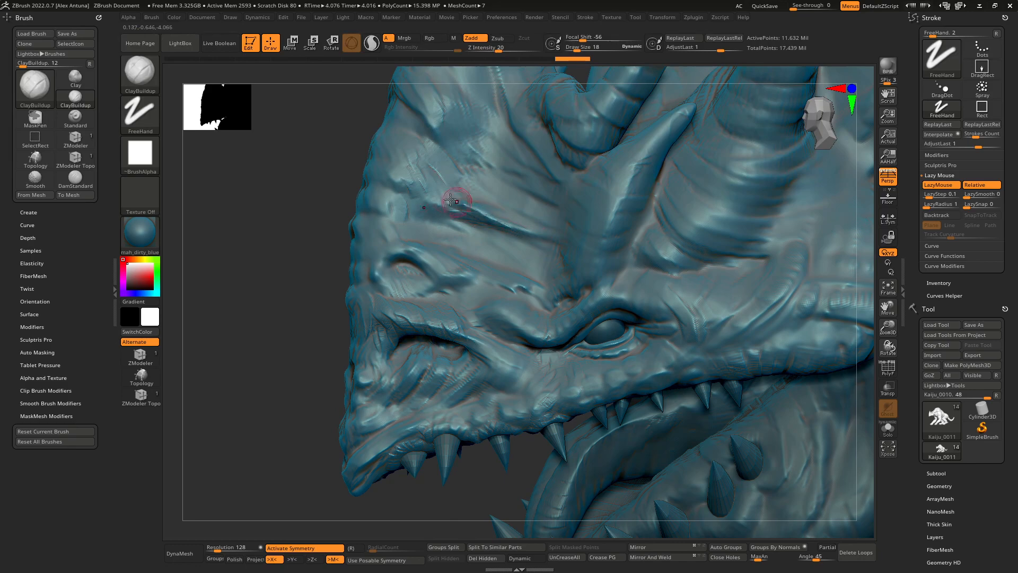
Build up and smooth wrinkled skin folds around the creature's eye and brow with the ClayBuildup brush
ctrl+right_drag(552, 246, 531, 255)
ctrl+right_drag(554, 291, 496, 290)
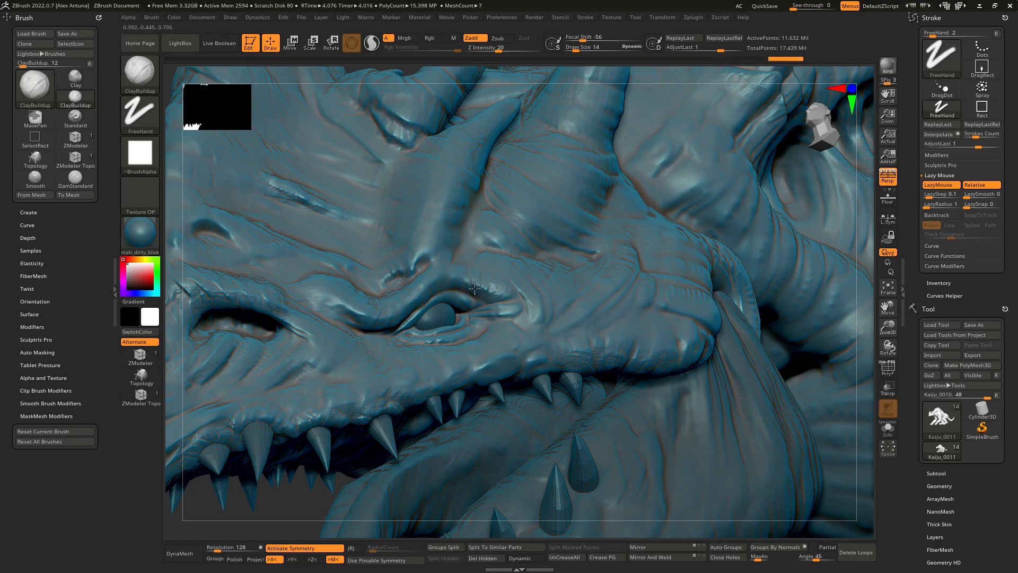
right_drag(406, 295, 406, 290)
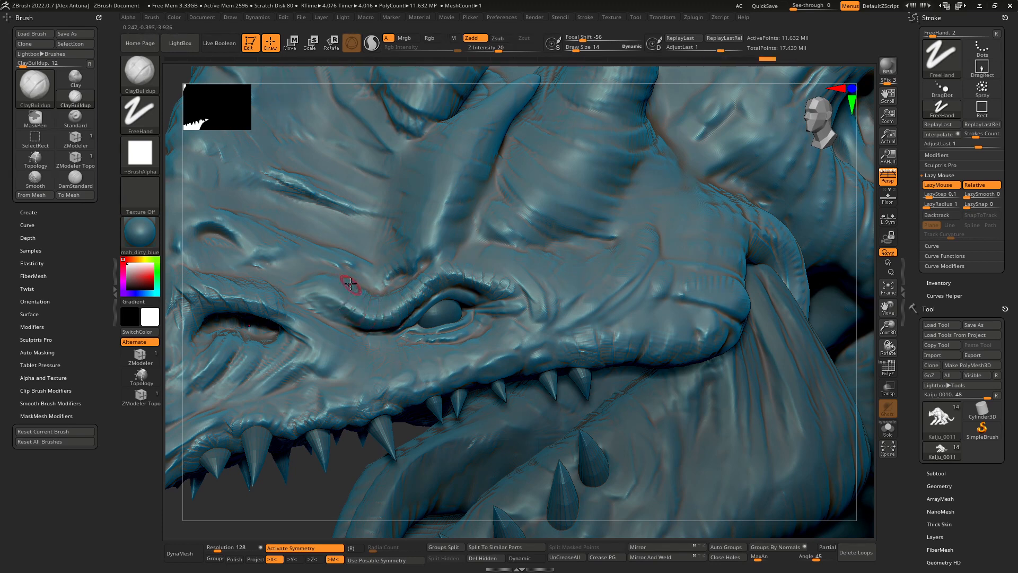
drag(341, 279, 313, 290)
mouse_move(410, 292)
mouse_down()
mouse_move(501, 281)
mouse_move(522, 296)
mouse_move(510, 282)
mouse_up()
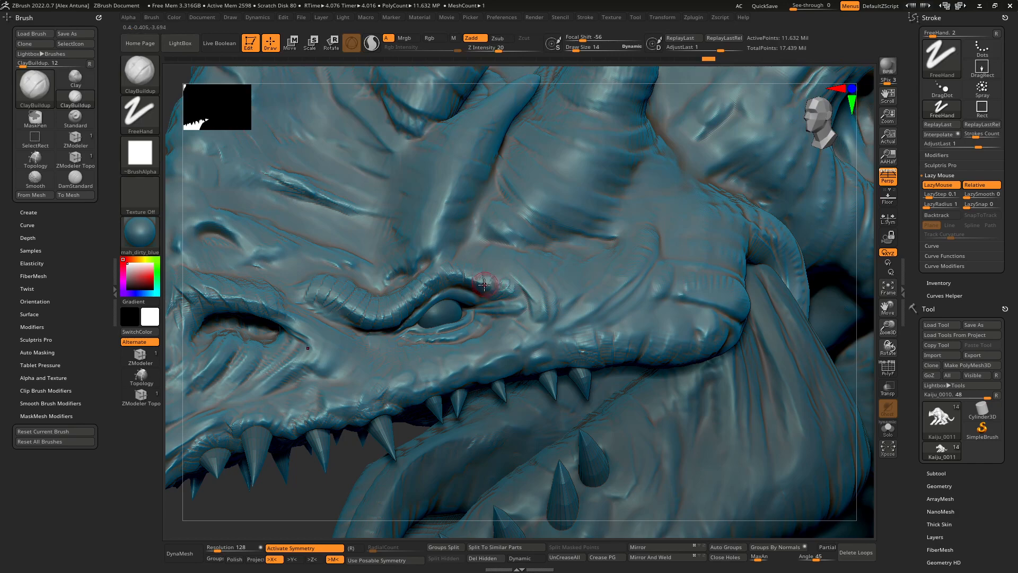
key(shift)
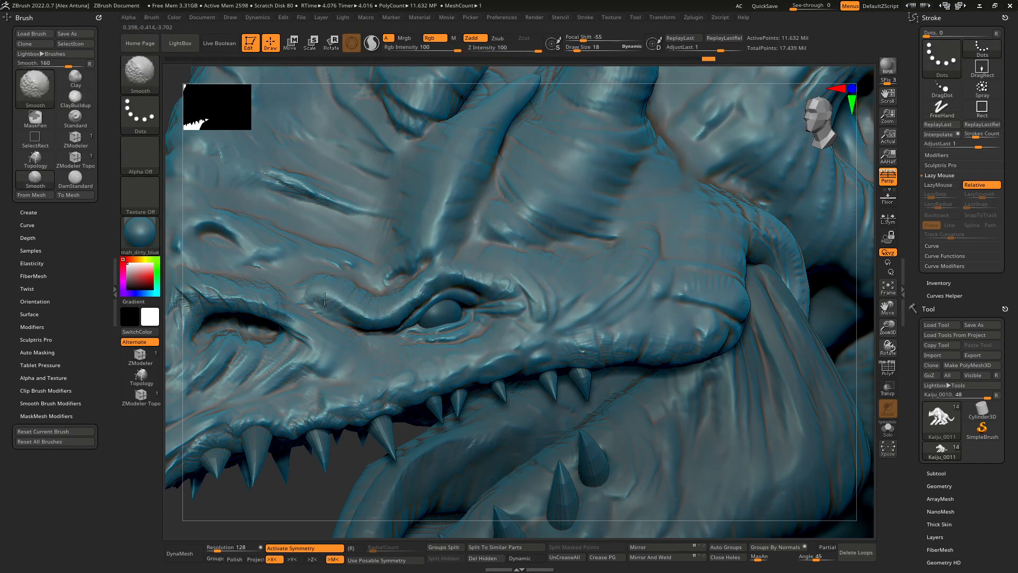
Sculpt fine crosswise ridges along the top and side of the tongue with ClayBuildup
ctrl+right_drag(479, 324, 458, 313)
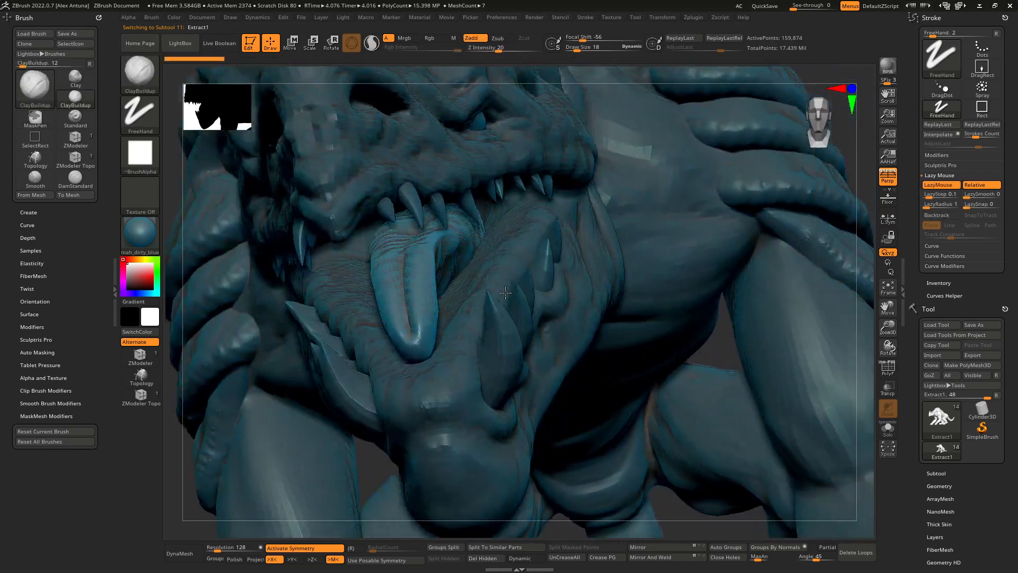
mouse_move(427, 347)
mouse_down()
mouse_move(439, 340)
mouse_move(442, 305)
mouse_move(418, 277)
mouse_up()
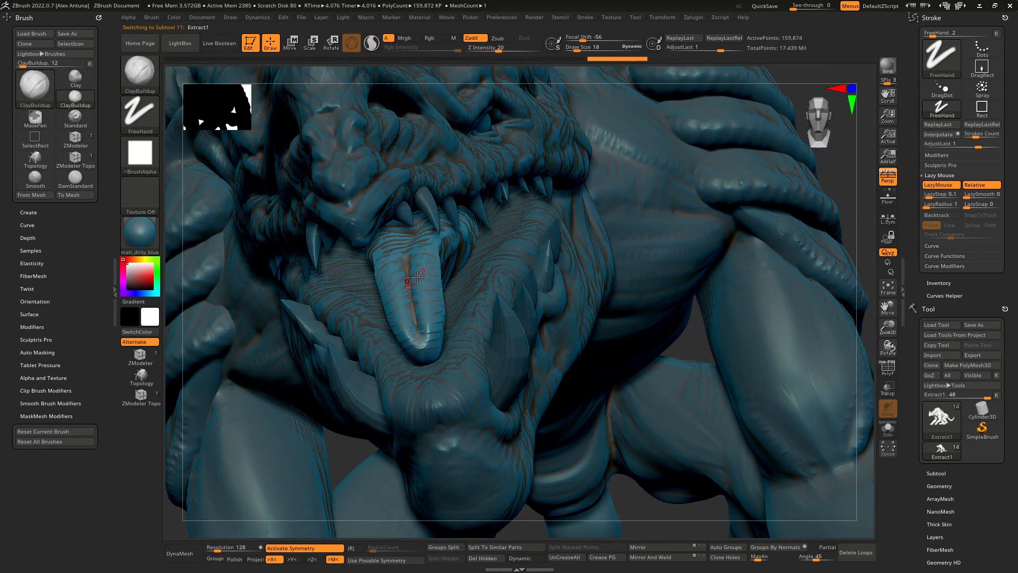
right_drag(435, 262, 392, 340)
right_click(392, 342)
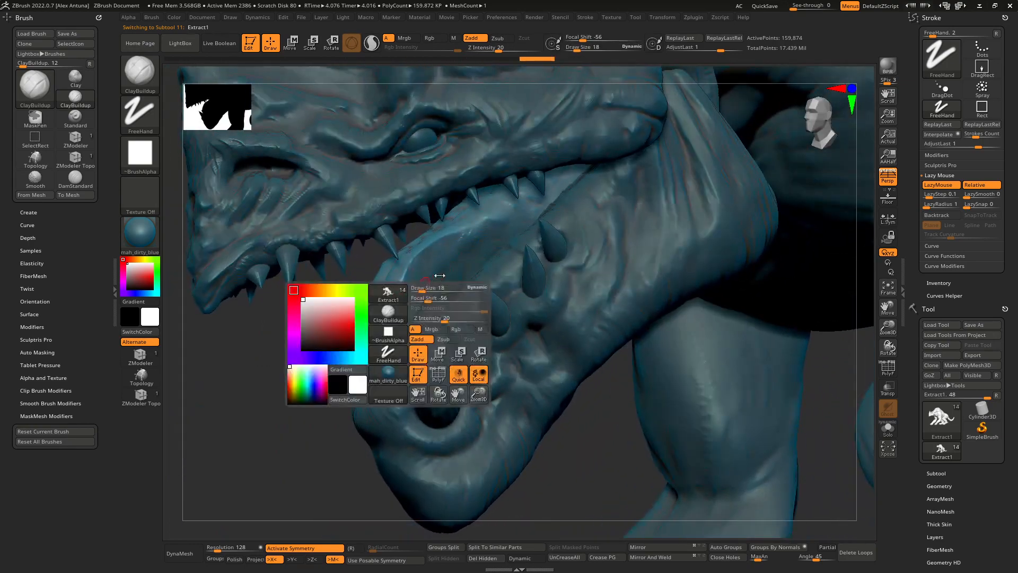
mouse_move(465, 270)
mouse_down()
mouse_move(490, 244)
mouse_move(477, 265)
mouse_move(484, 231)
mouse_move(451, 246)
mouse_up()
Test closing the mouth by rotating the lower jaw about its hinge with Transpose All Selected Subtools, then restore its open pose
mouse_move(444, 254)
ctrl+right_down()
mouse_move(467, 212)
mouse_move(525, 234)
mouse_move(510, 244)
ctrl+right_up()
alt+click(507, 231)
right_drag(419, 264, 451, 204)
ctrl+right_drag(477, 239, 533, 290)
key(p)
key(w)
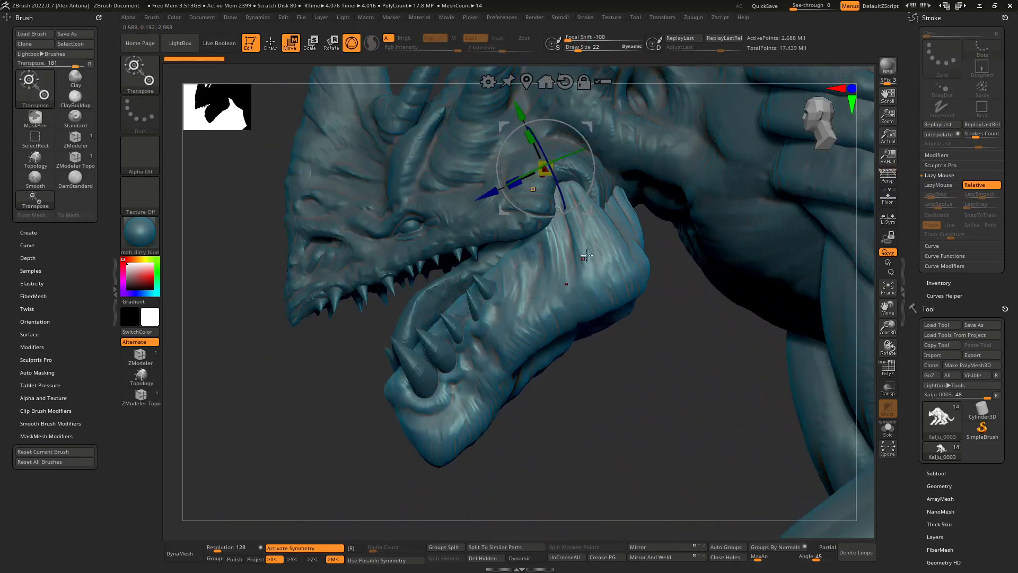
mouse_move(586, 82)
alt+right_down()
mouse_move(578, 118)
mouse_move(589, 101)
alt+right_up()
click(613, 117)
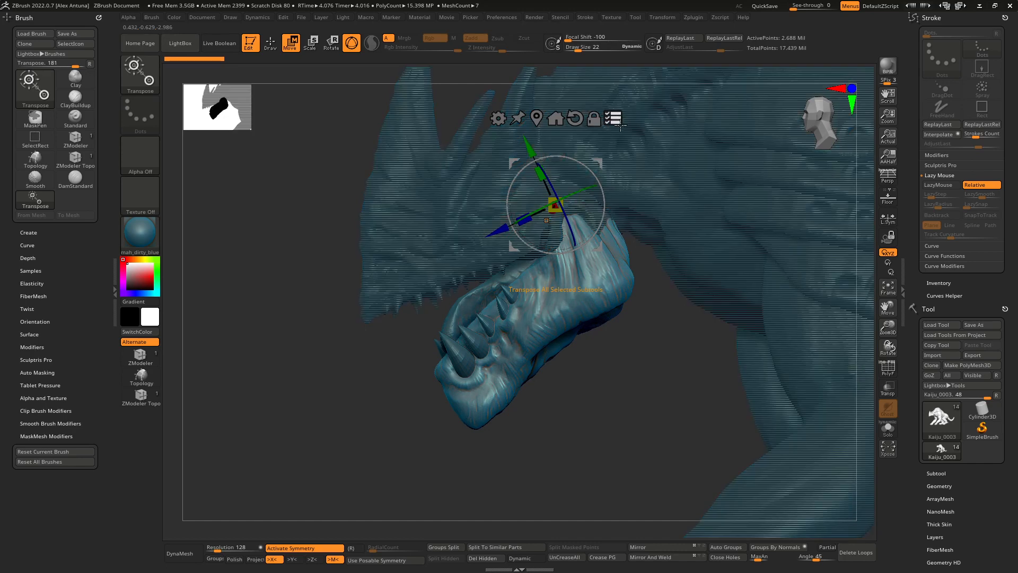
drag(594, 169, 576, 233)
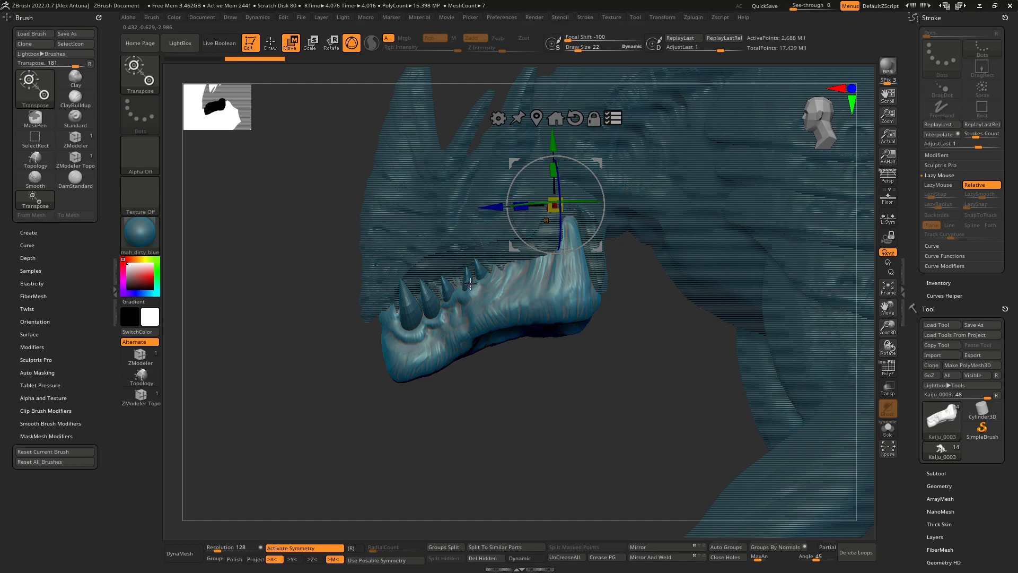
drag(605, 157, 627, 232)
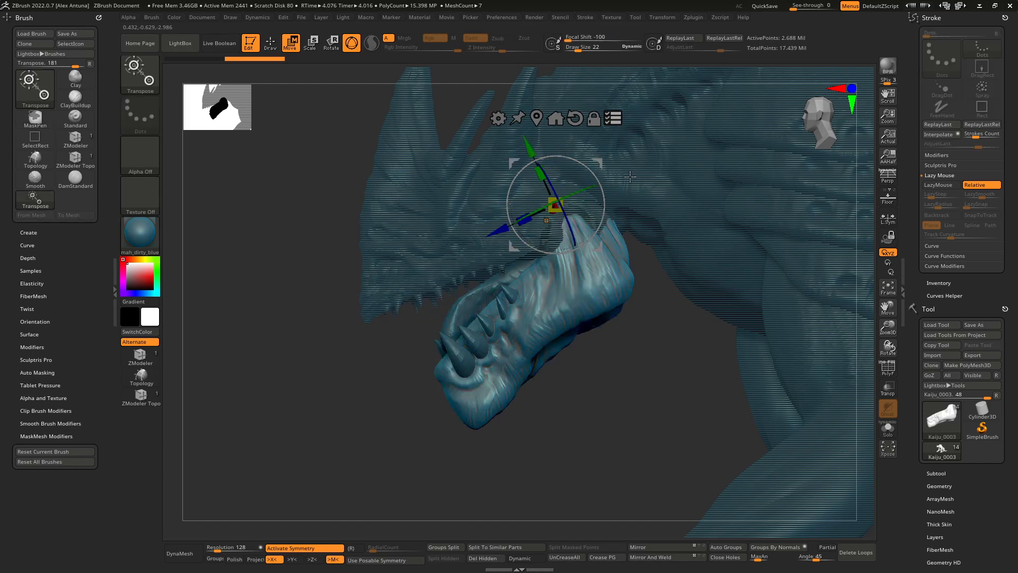
key(q)
mouse_move(612, 237)
right_down()
mouse_move(646, 260)
mouse_move(579, 290)
mouse_move(527, 236)
mouse_move(452, 311)
right_up()
key(p)
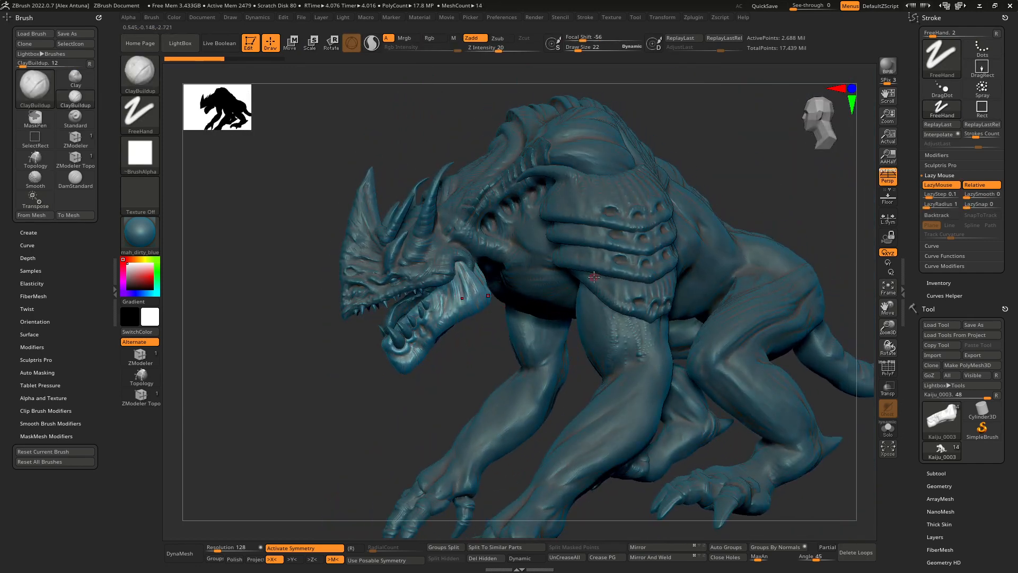
Select the shoulder armour subtool and sculpt and smooth surface wear on its uppermost plate
right_drag(594, 277, 609, 304)
alt+right_drag(721, 143, 521, 212)
alt+click(582, 189)
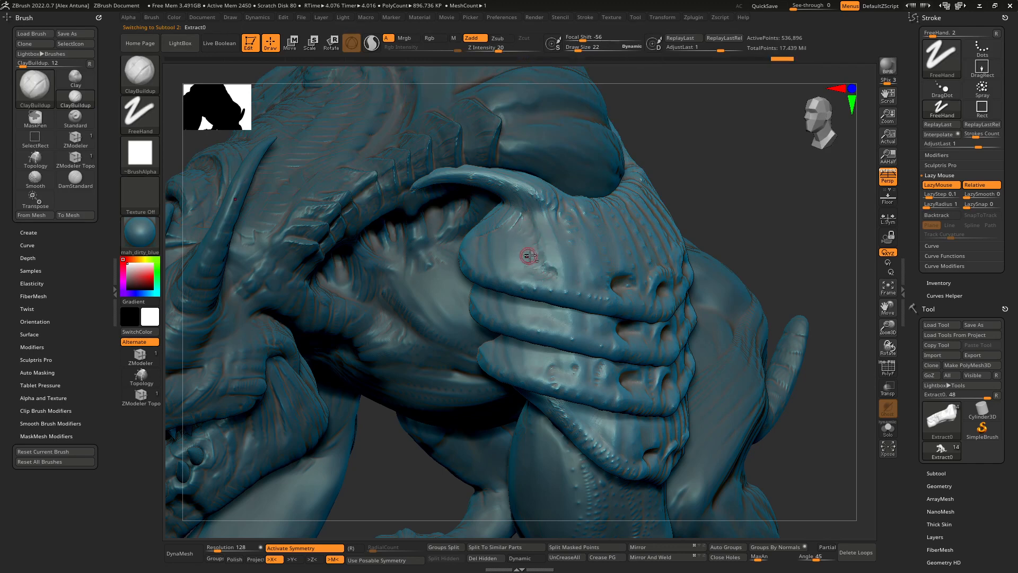
key(shift)
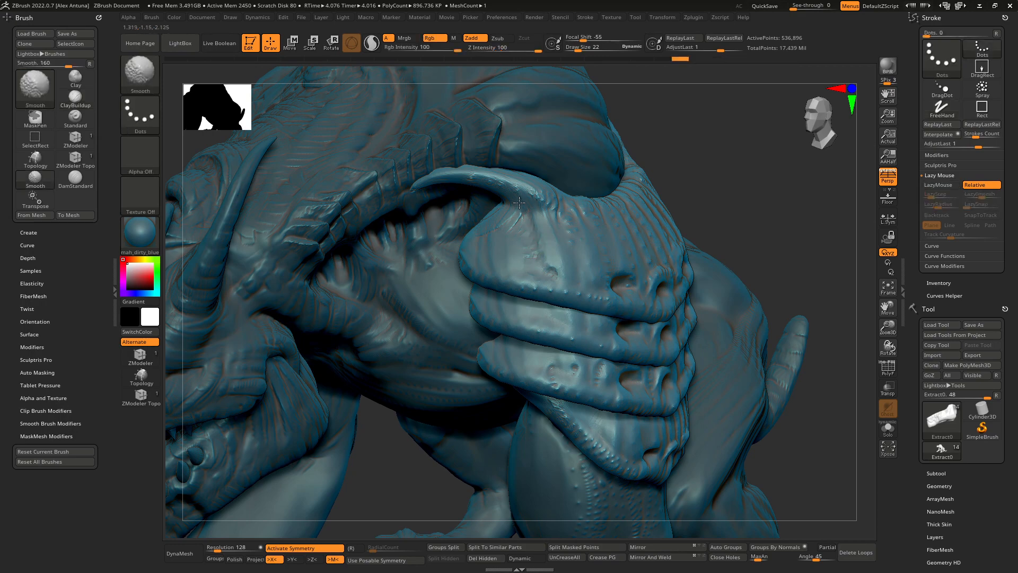
Sculpt shallow dents and bumps across the lower shoulder plates with ClayBuildup and smooth them into the surface
mouse_move(543, 241)
ctrl+right_down()
mouse_move(629, 254)
mouse_move(610, 233)
mouse_move(514, 267)
mouse_move(521, 278)
ctrl+right_up()
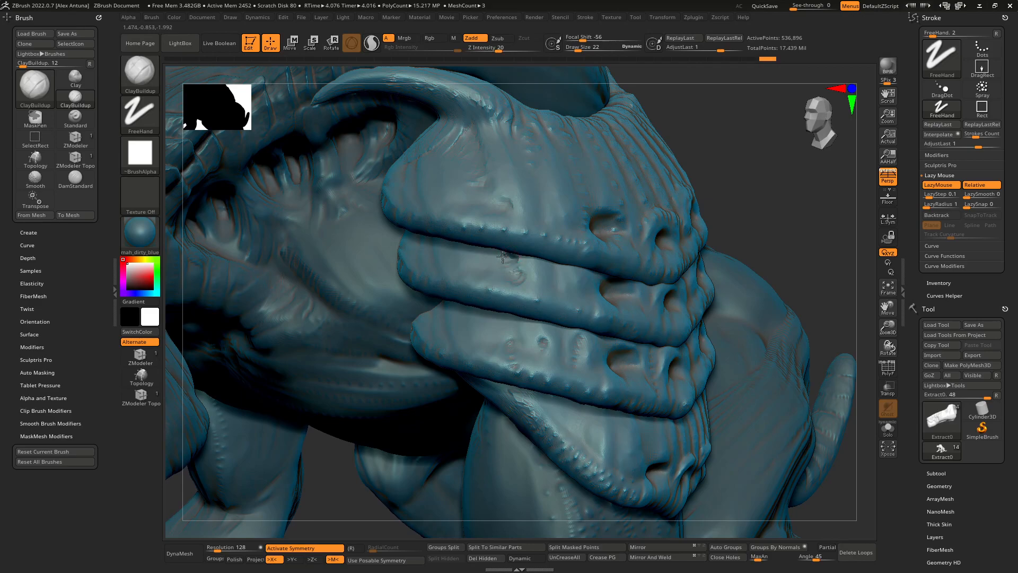
key(shift)
mouse_move(495, 247)
right_down()
mouse_move(531, 249)
mouse_move(552, 233)
mouse_move(545, 269)
right_up()
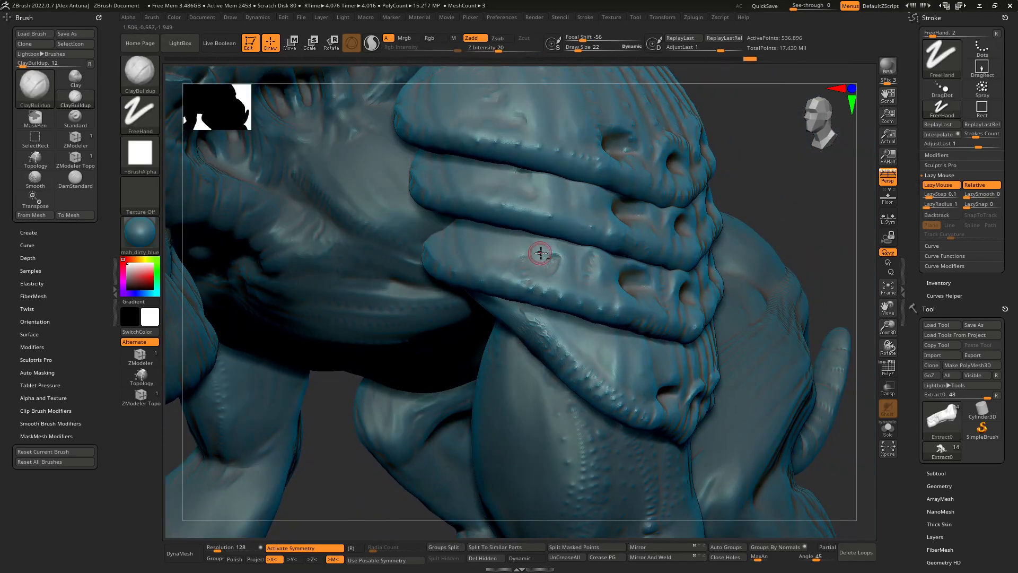
key(shift)
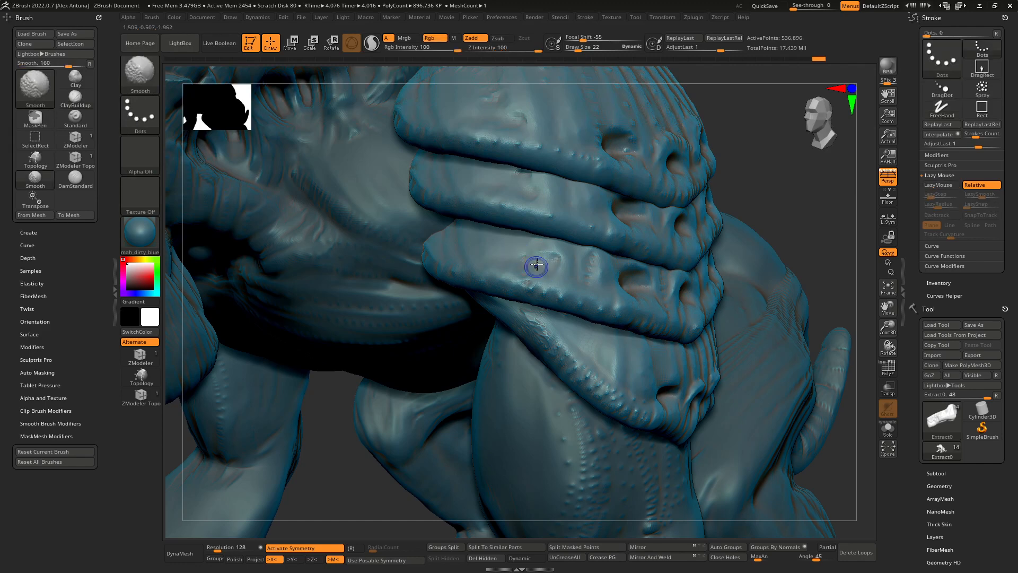
right_drag(537, 265, 520, 267)
mouse_move(504, 261)
mouse_down()
mouse_move(497, 241)
mouse_move(478, 251)
mouse_up()
key(shift)
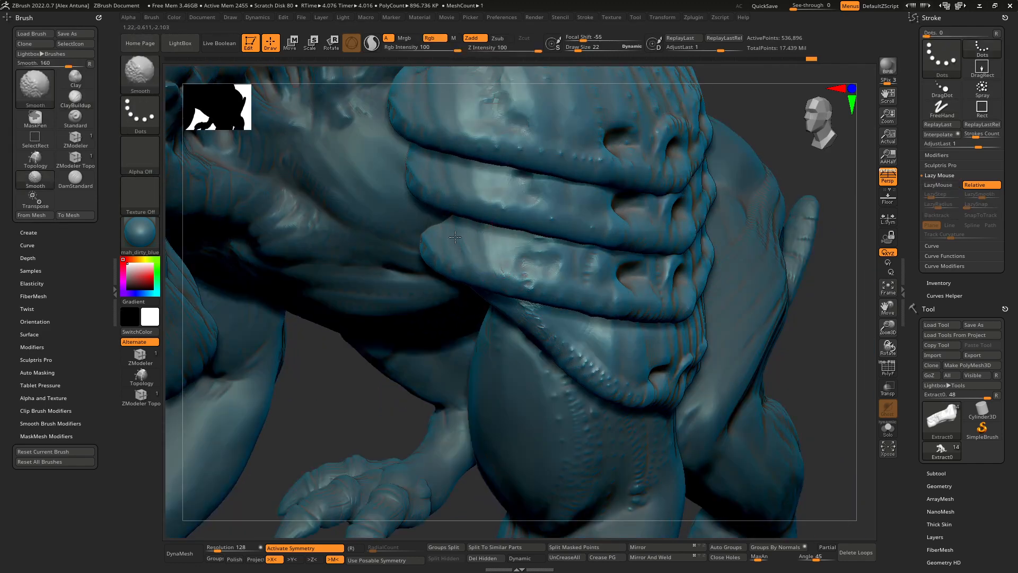
mouse_move(531, 268)
ctrl+right_down()
mouse_move(564, 234)
mouse_move(546, 224)
ctrl+right_up()
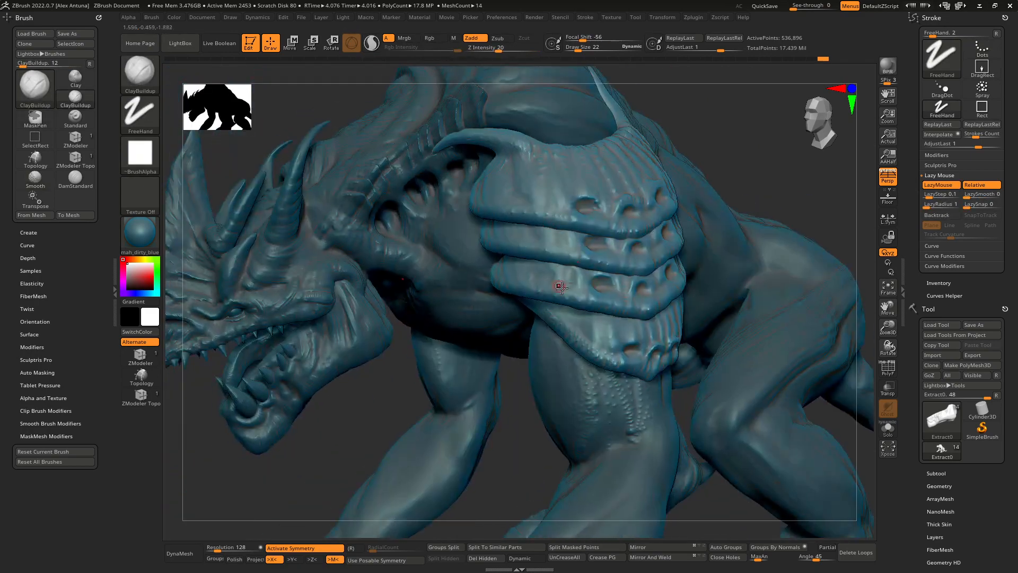
right_drag(561, 286, 550, 276)
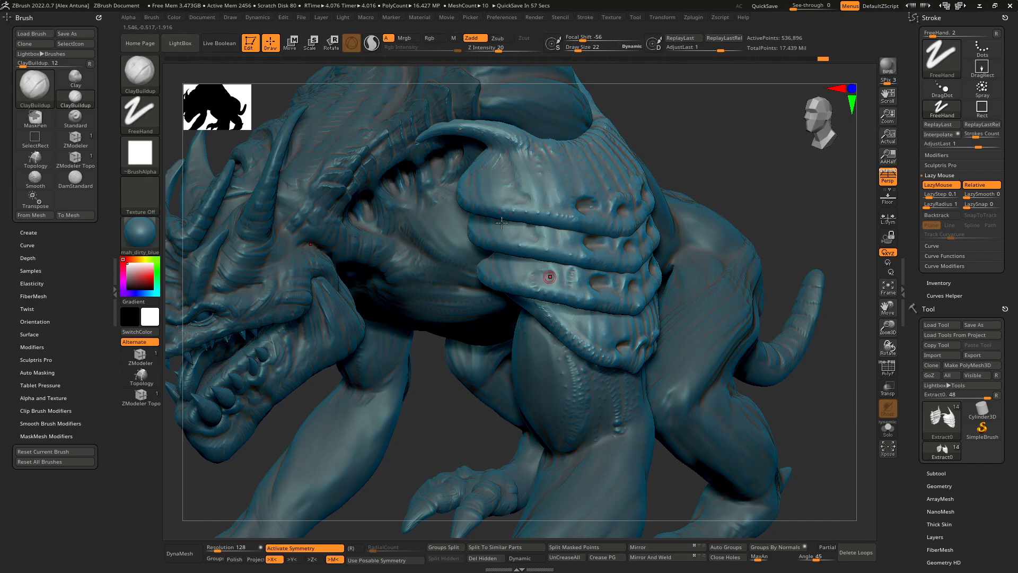
Select the main body subtool and build up scaly segments along the curved ridge behind the horns
alt+right_drag(453, 215, 482, 288)
alt+right_drag(371, 315, 462, 255)
alt+click(455, 264)
right_drag(463, 254, 550, 198)
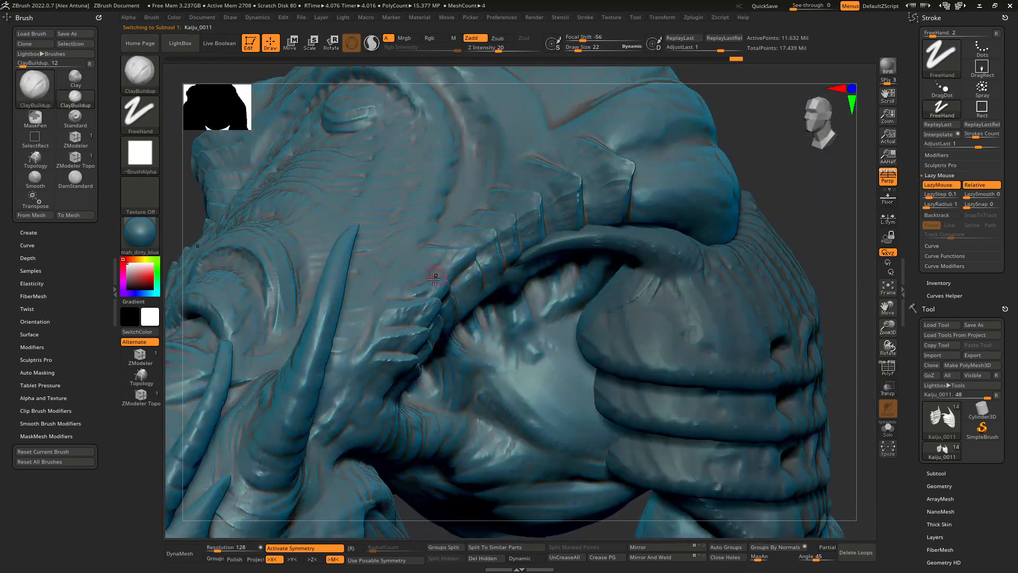
right_drag(378, 364, 446, 298)
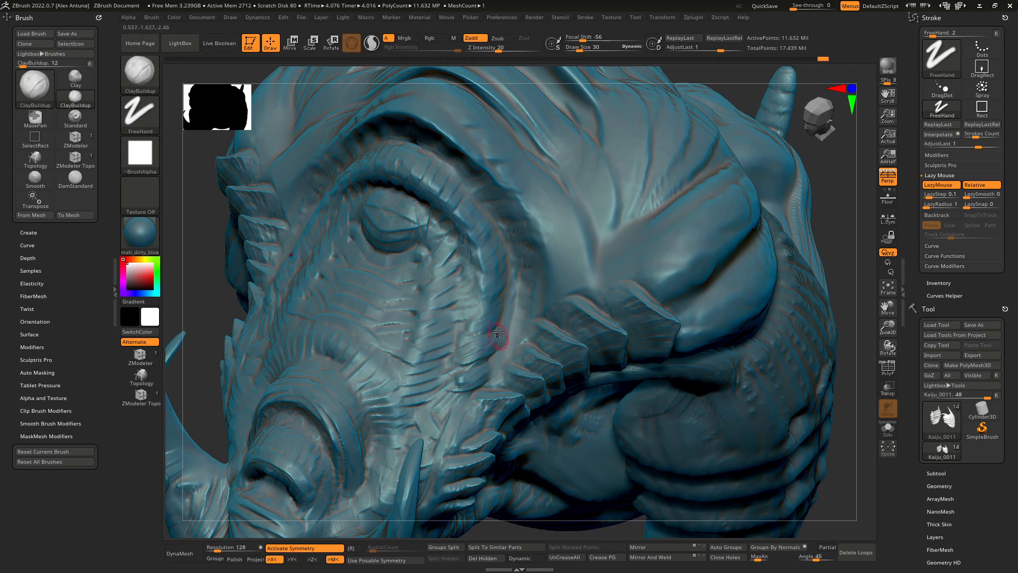
drag(487, 314, 473, 375)
Carve grooves across the curved ridge above the central oval with DamStandard, dividing it into overlapping segments
key(b)
key(d)
key(s)
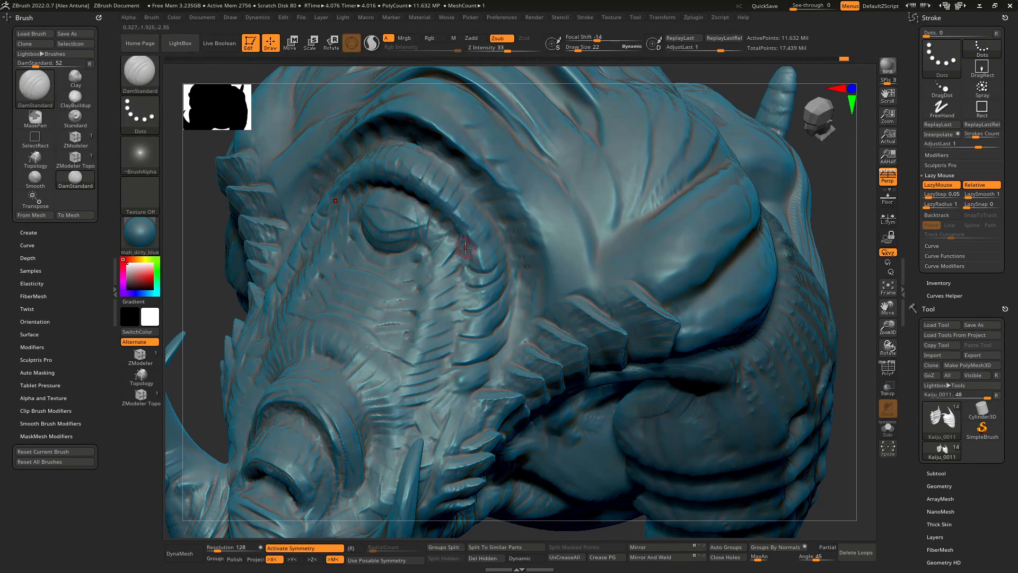
drag(493, 223, 466, 248)
mouse_move(465, 249)
right_down()
mouse_move(509, 233)
mouse_move(450, 285)
right_up()
mouse_move(432, 271)
mouse_down()
mouse_move(467, 270)
mouse_move(479, 249)
mouse_move(463, 210)
mouse_up()
right_drag(473, 203, 428, 232)
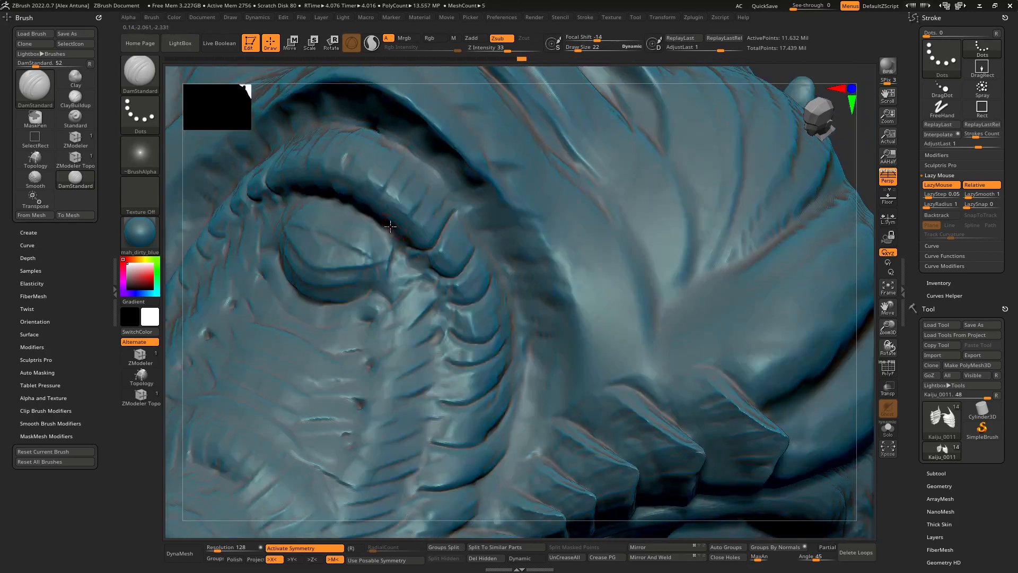
drag(403, 225, 437, 183)
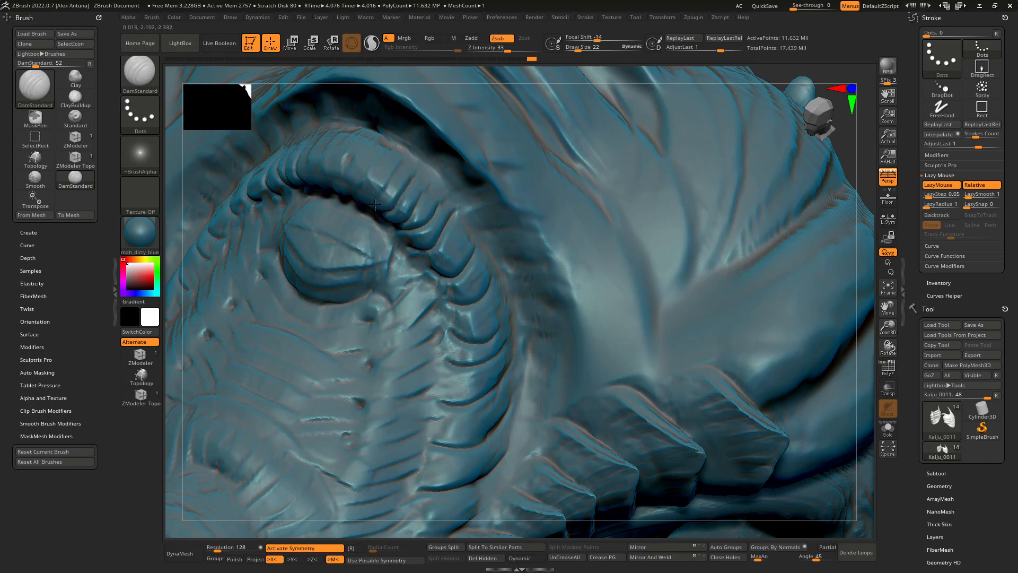
drag(375, 204, 386, 168)
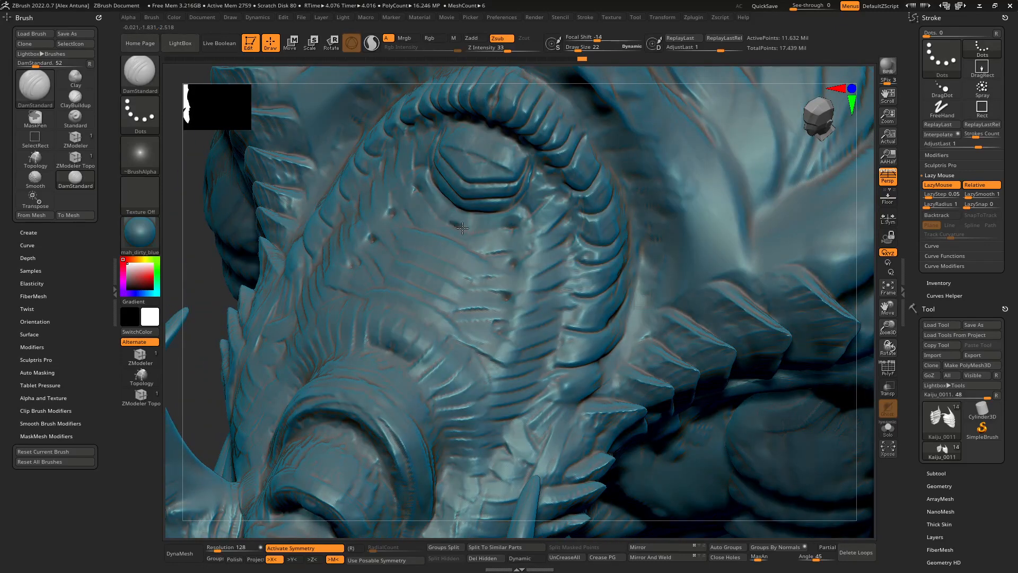
Carve concentric curved folds beneath the central oval plate with DamStandard and smooth them
drag(462, 228, 509, 220)
drag(439, 212, 427, 177)
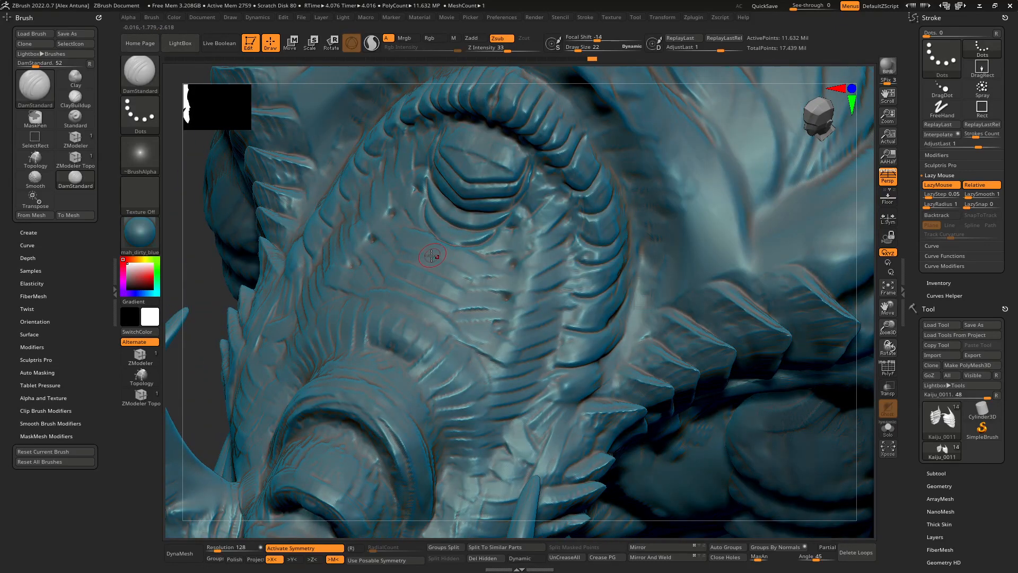
drag(447, 266, 471, 256)
mouse_move(427, 258)
mouse_down()
mouse_move(420, 234)
mouse_move(496, 233)
mouse_up()
key(shift)
Switch to ClayBuildup and add small crosswise ribs to the curved folds beneath the oval plate, undoing a rough stroke
key(b)
key(c)
key(b)
ctrl+right_drag(492, 236, 488, 273)
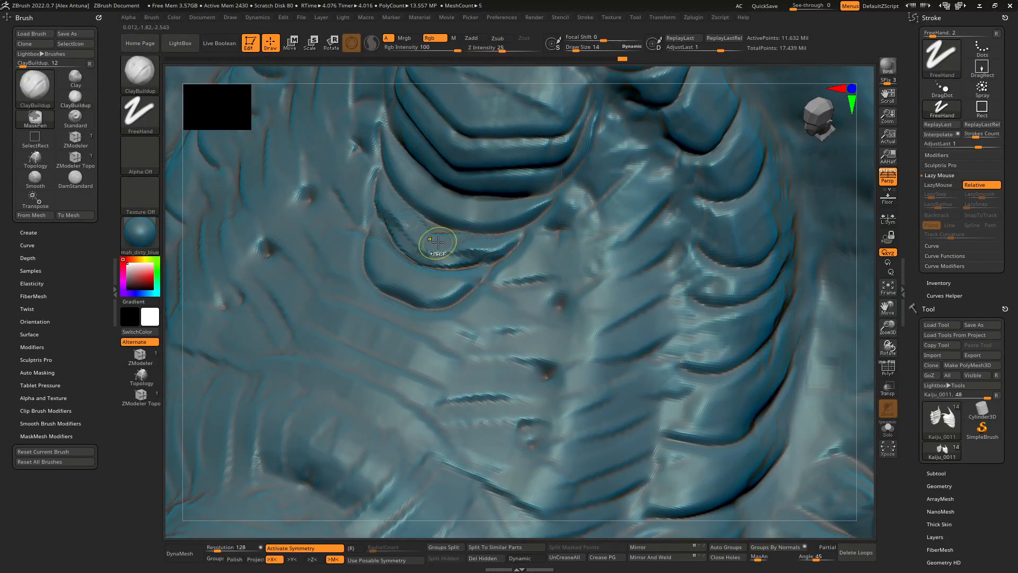
key(ctrl+z)
mouse_move(405, 245)
shift+mouse_down()
mouse_move(426, 261)
mouse_move(509, 245)
mouse_move(463, 262)
mouse_move(451, 205)
mouse_move(522, 212)
shift+mouse_up()
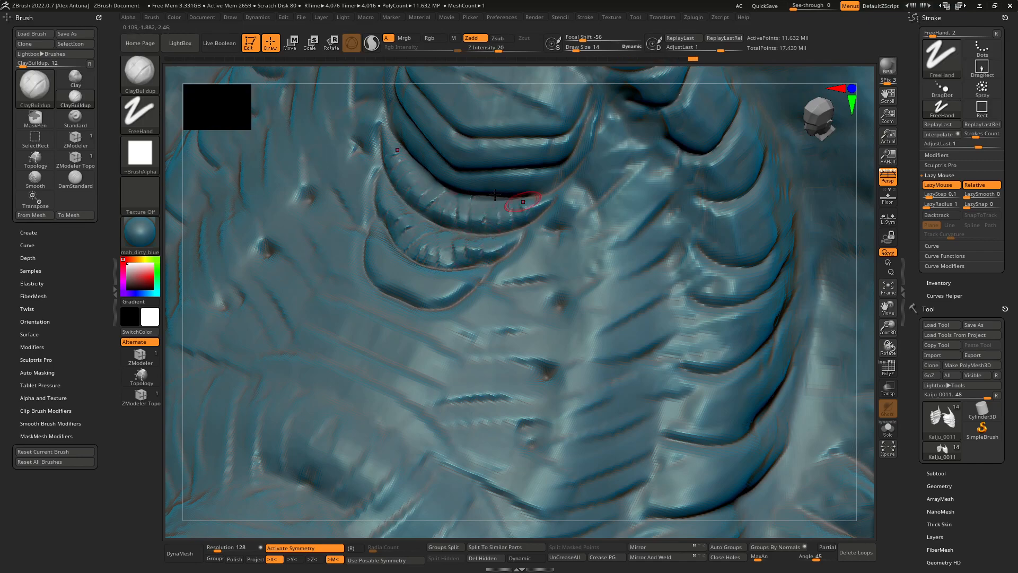
mouse_move(458, 171)
mouse_down()
mouse_move(461, 189)
mouse_move(494, 189)
mouse_up()
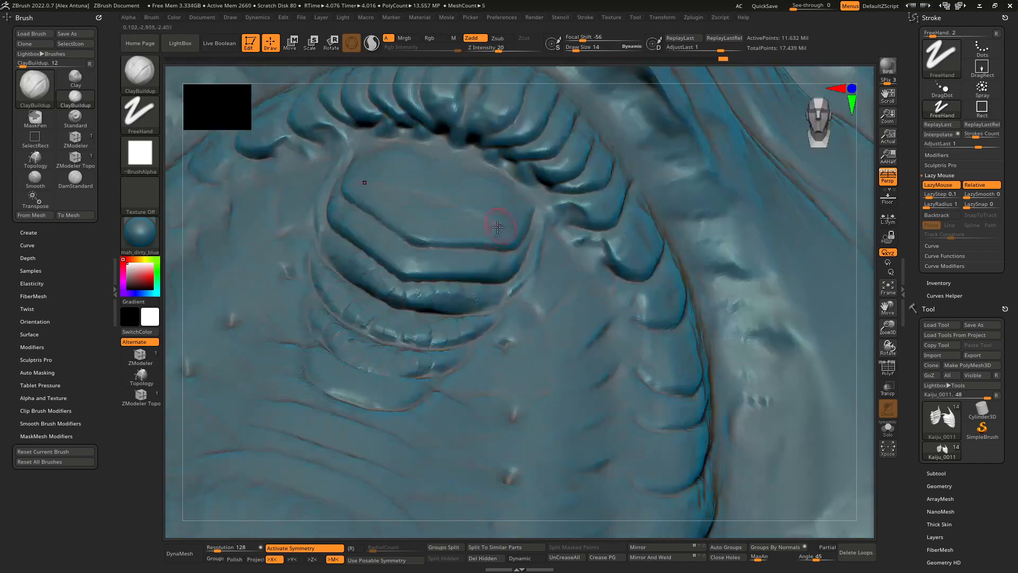
Add ribbed strokes over the rim and face of the oval plate, and smooth them to soften the detail
drag(383, 245, 469, 272)
mouse_move(489, 248)
mouse_down()
mouse_move(485, 272)
mouse_move(509, 270)
mouse_up()
mouse_move(427, 207)
mouse_down()
mouse_move(414, 242)
mouse_move(395, 232)
mouse_up()
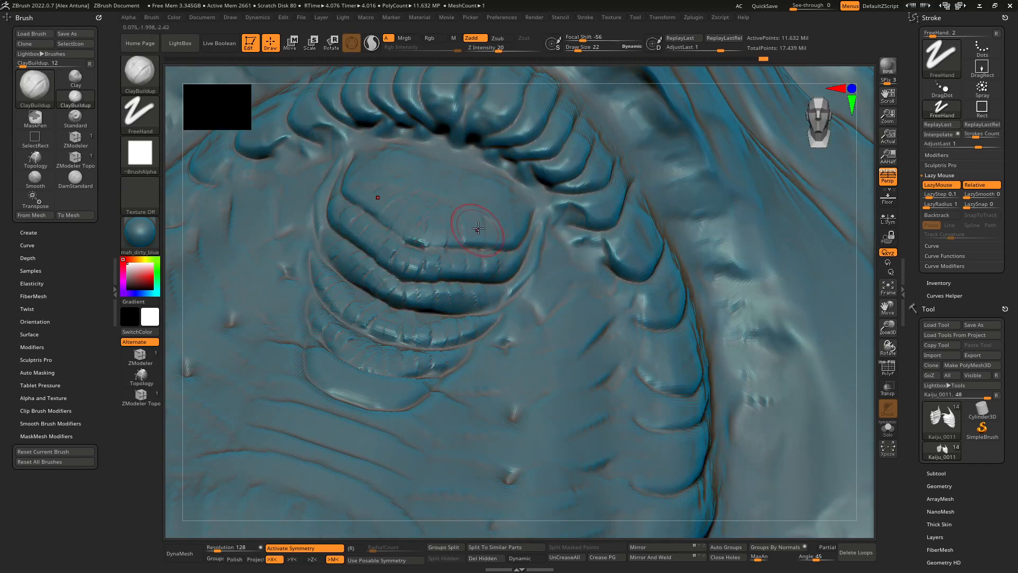
drag(466, 220, 495, 233)
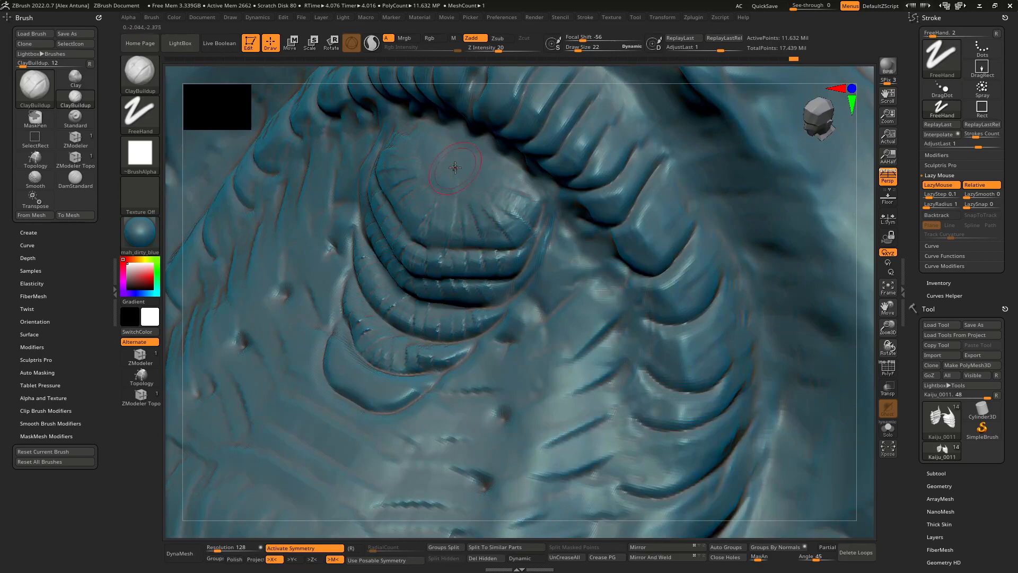
key(shift)
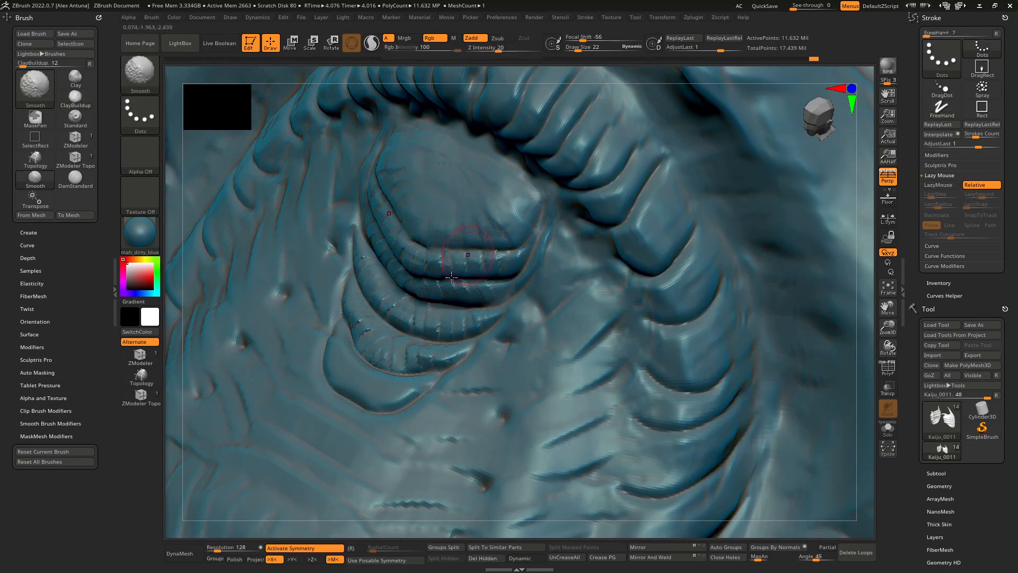
shift+drag(451, 276, 463, 280)
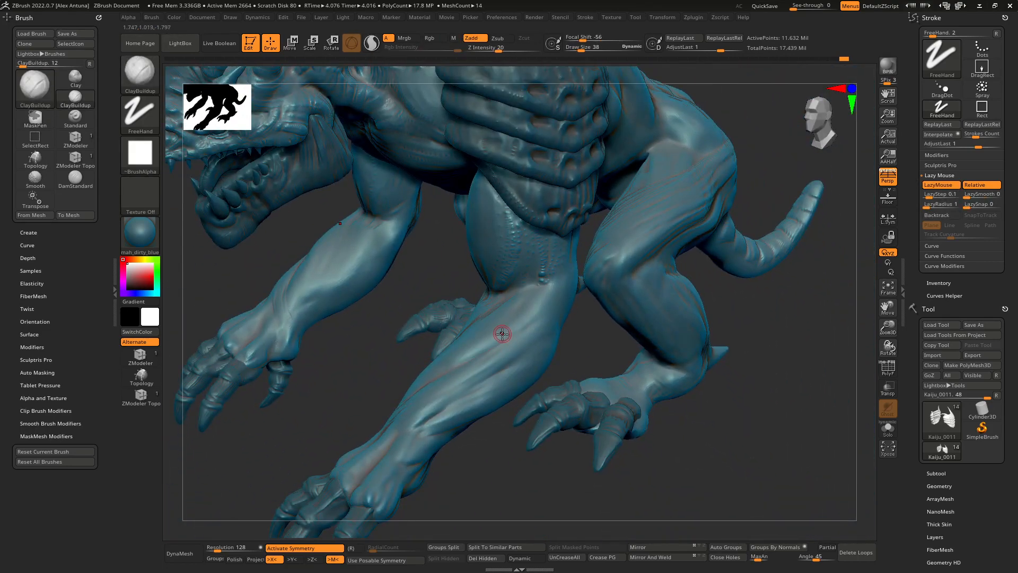
Switch to the Standard brush, set its Gravity Strength to 35 and lower its Z Intensity to 15
key(bracketright)
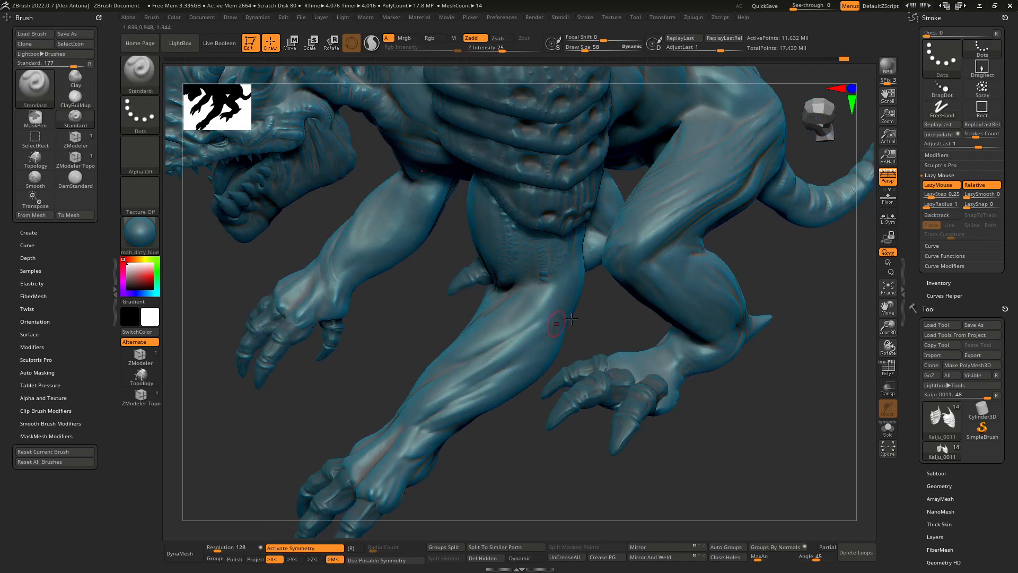
click(28, 258)
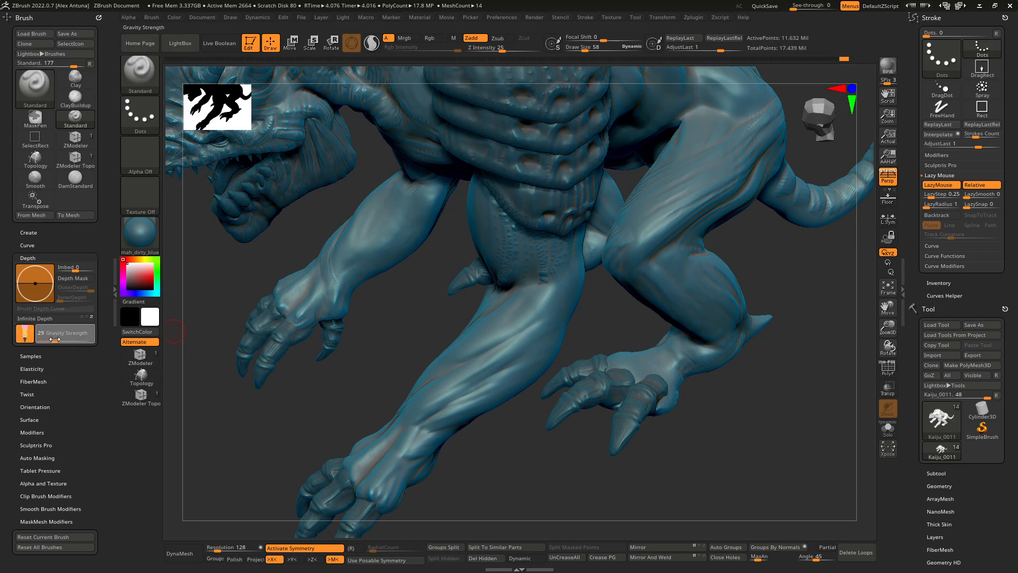
drag(55, 339, 56, 338)
click(47, 335)
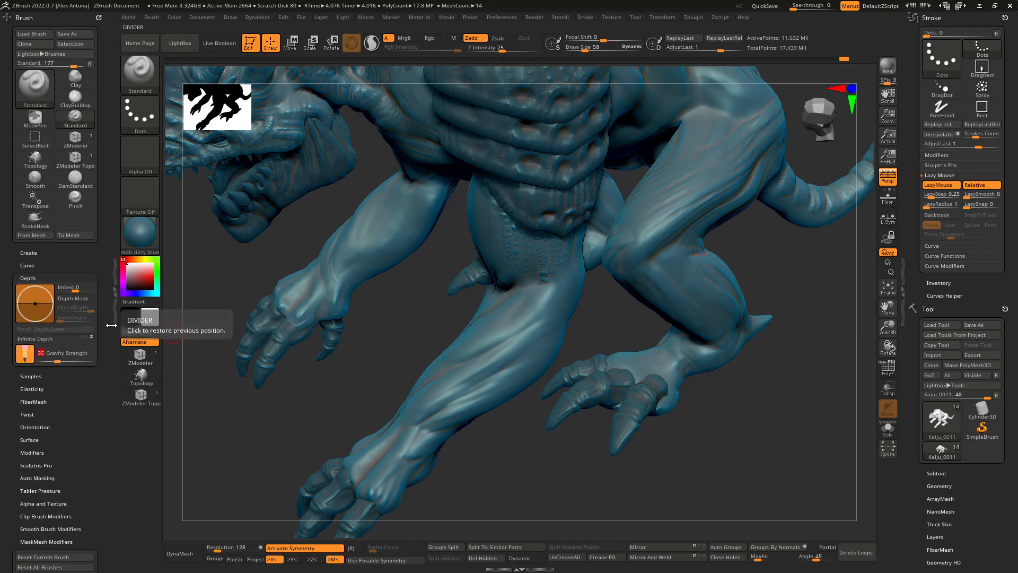
drag(44, 364, 62, 355)
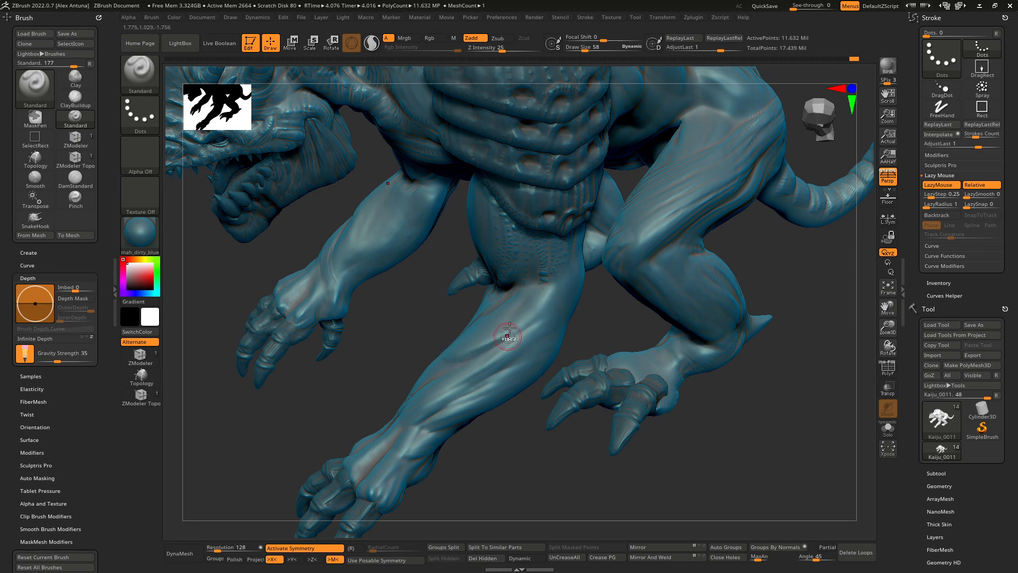
drag(527, 55, 520, 55)
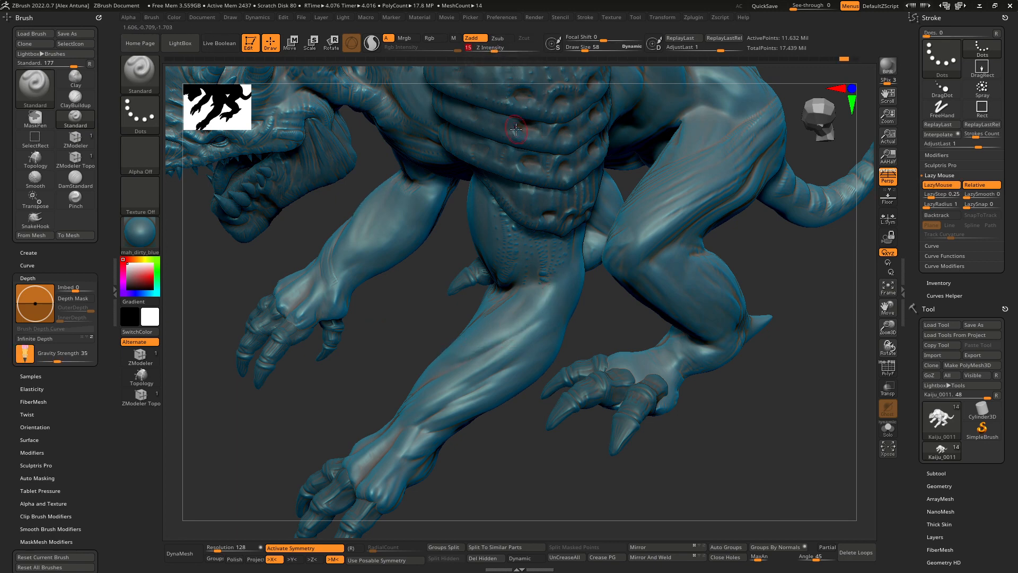
Enlarge the brush to 70, set Focal Shift to -32, and stroke sagging muscle forms down the creature's front forearm
key(bracketright)
drag(559, 299, 503, 337)
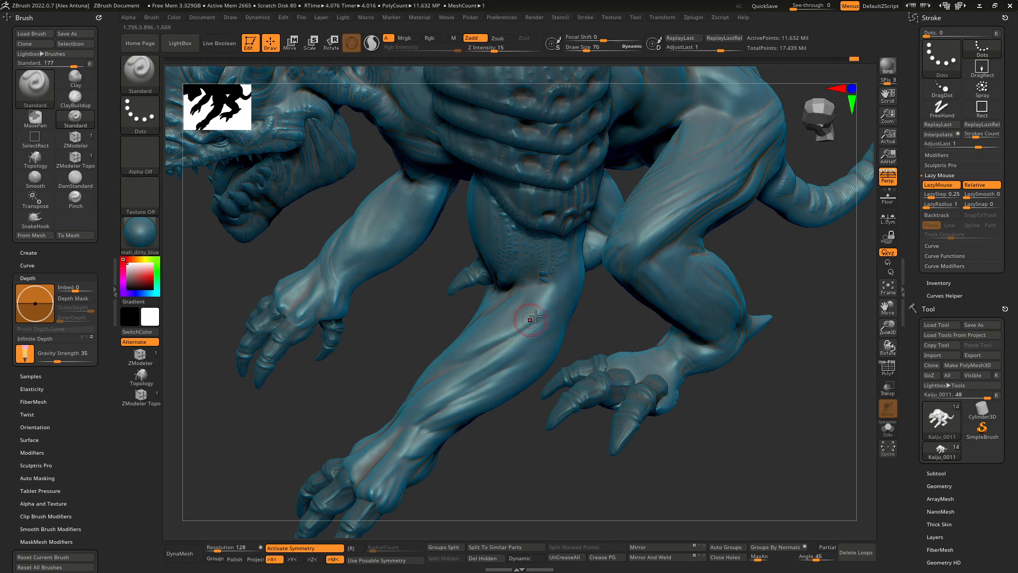
drag(603, 36, 591, 36)
drag(564, 288, 452, 393)
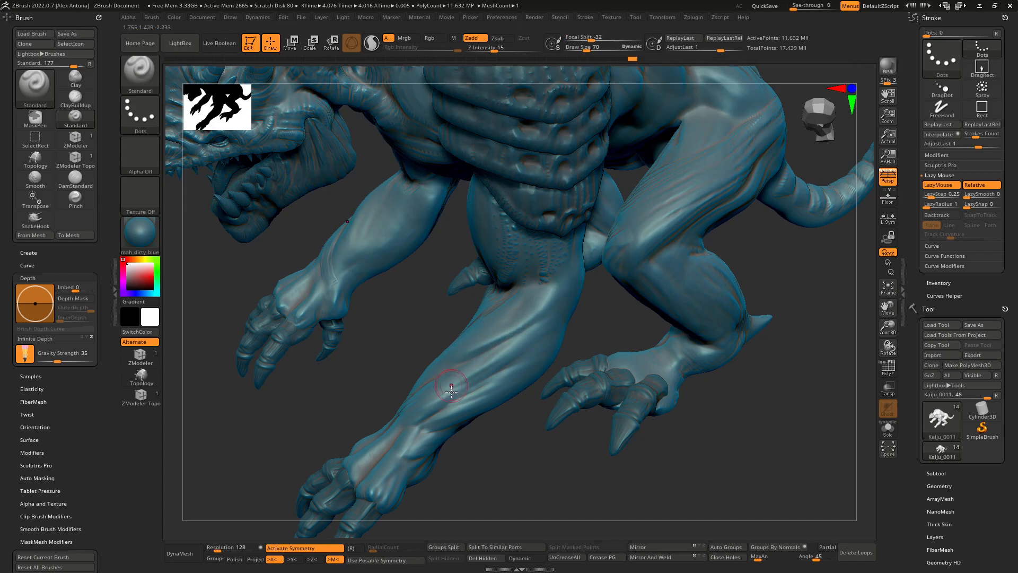
drag(572, 309, 485, 382)
mouse_move(485, 382)
right_down()
mouse_move(494, 351)
mouse_move(482, 389)
right_up()
drag(551, 351, 547, 356)
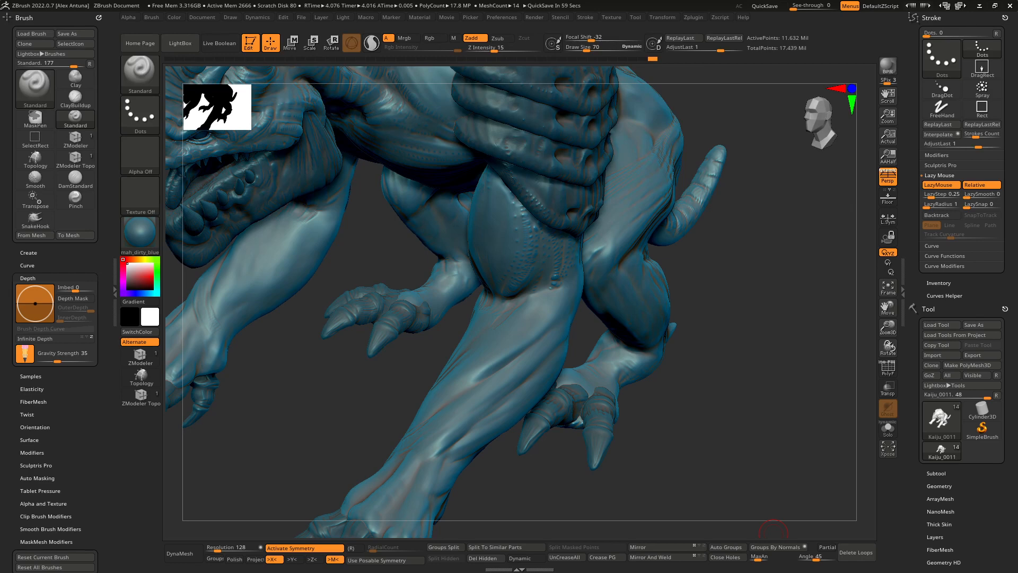
Bring up the arm muscle reference drawings and compare them with the creature's front forearm
right_drag(1017, 393, 772, 405)
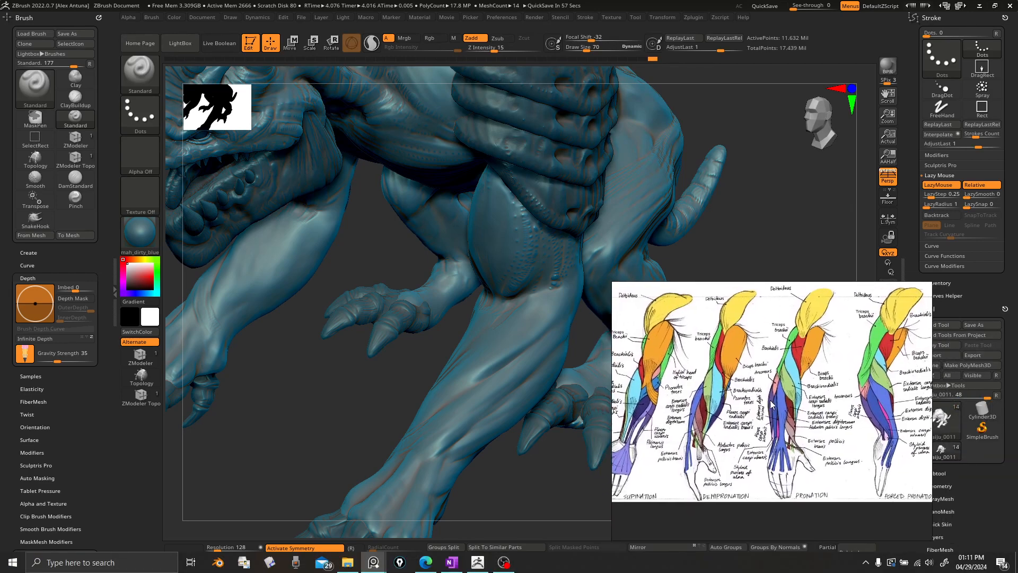
middle_drag(726, 426, 760, 415)
scroll(758, 416, down, 2)
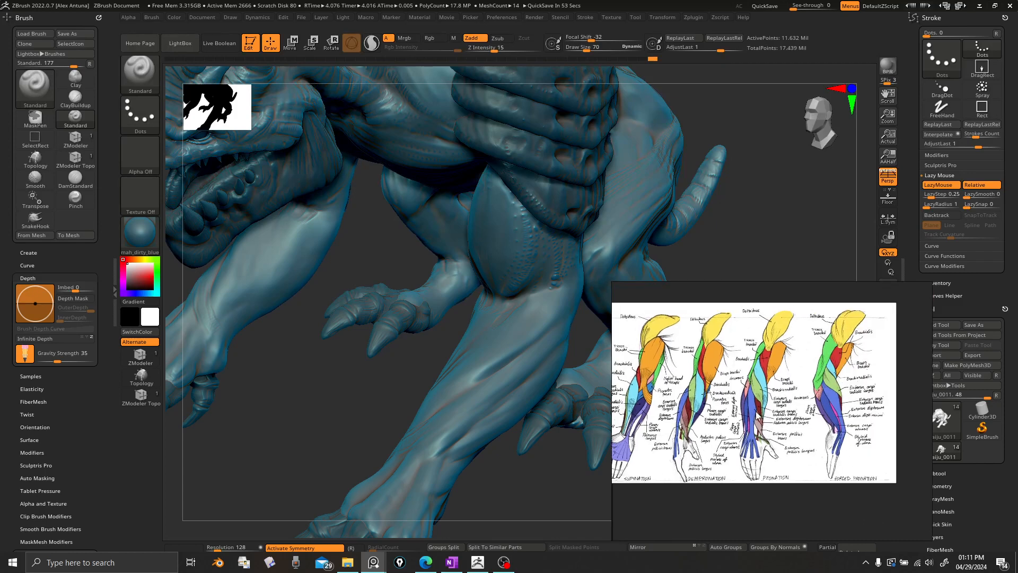
drag(360, 376, 659, 482)
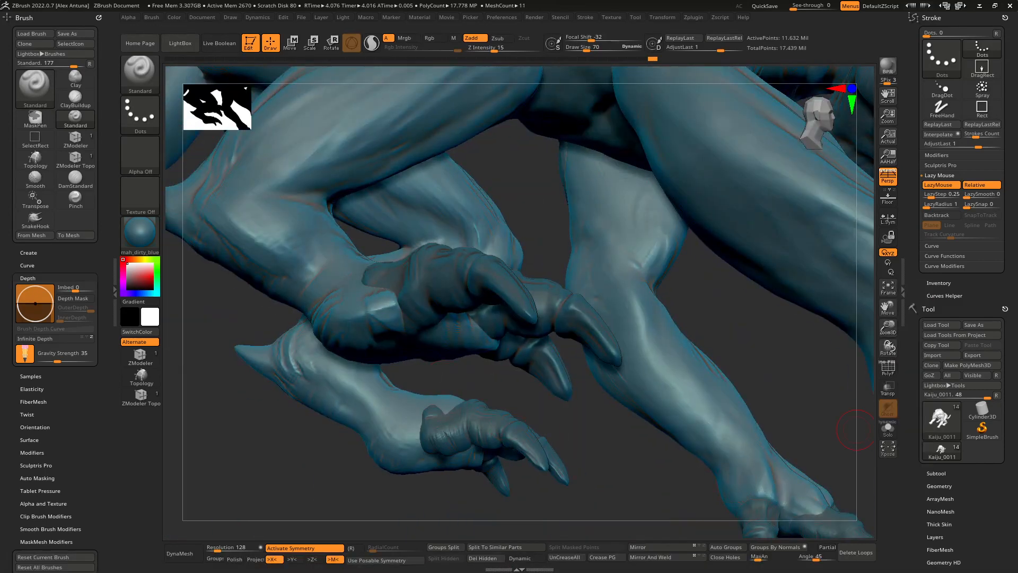
Keep the reference window always on top and position it beside the sculpt with the arm muscle drawings in frame
key(alt+Tab)
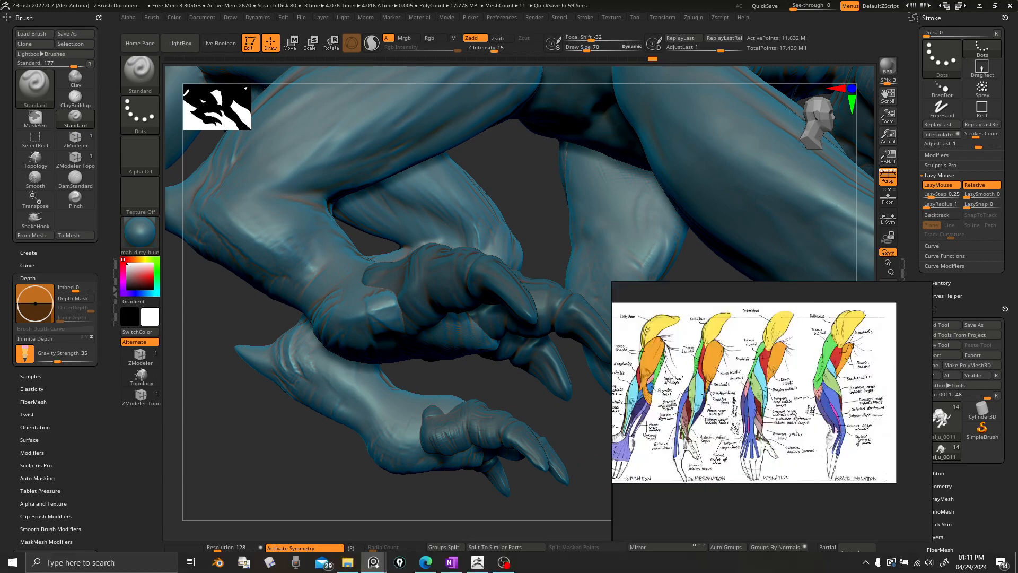
click(772, 424)
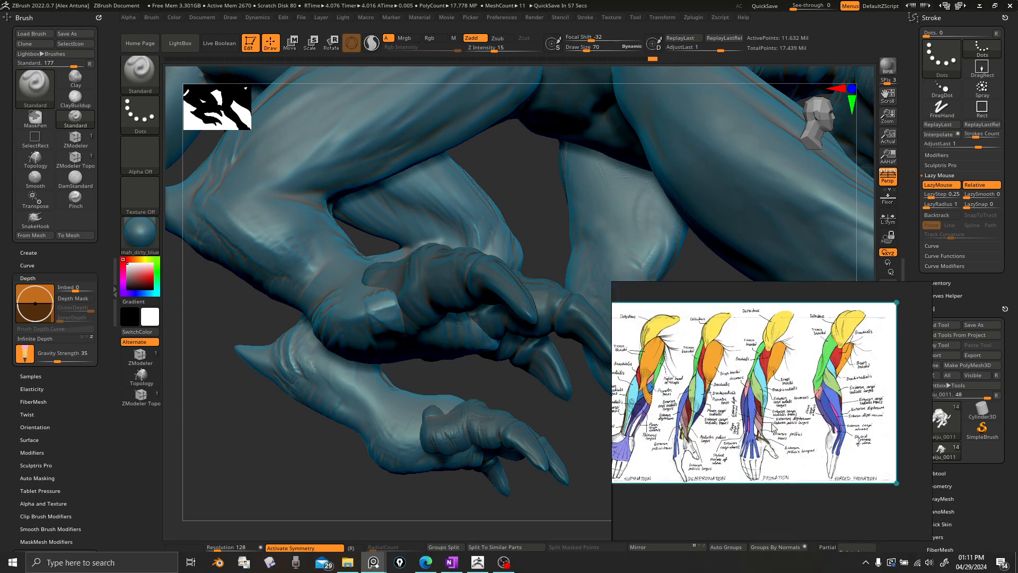
key(ctrl+shift+a)
right_drag(769, 415, 786, 389)
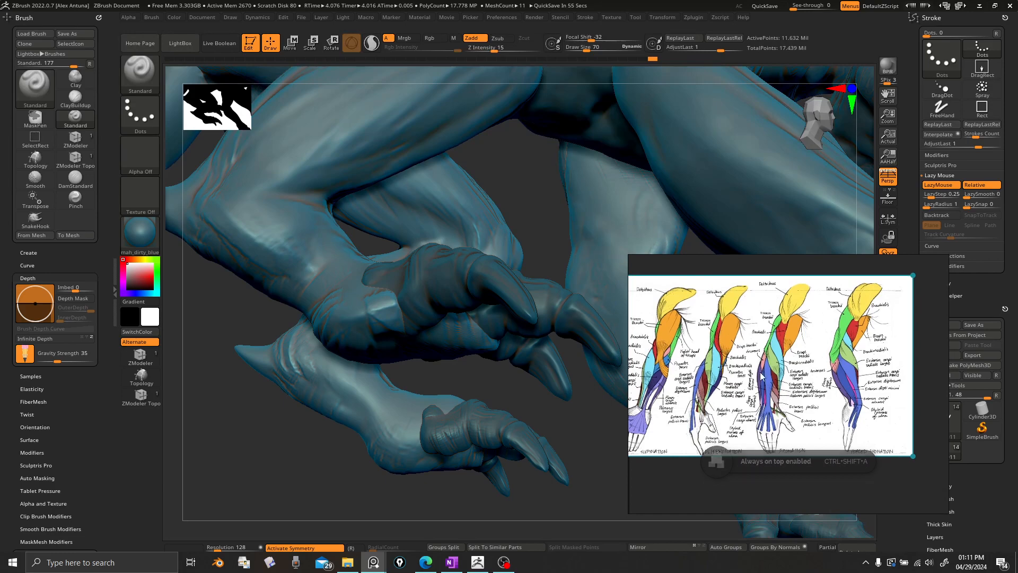
middle_drag(749, 369, 772, 383)
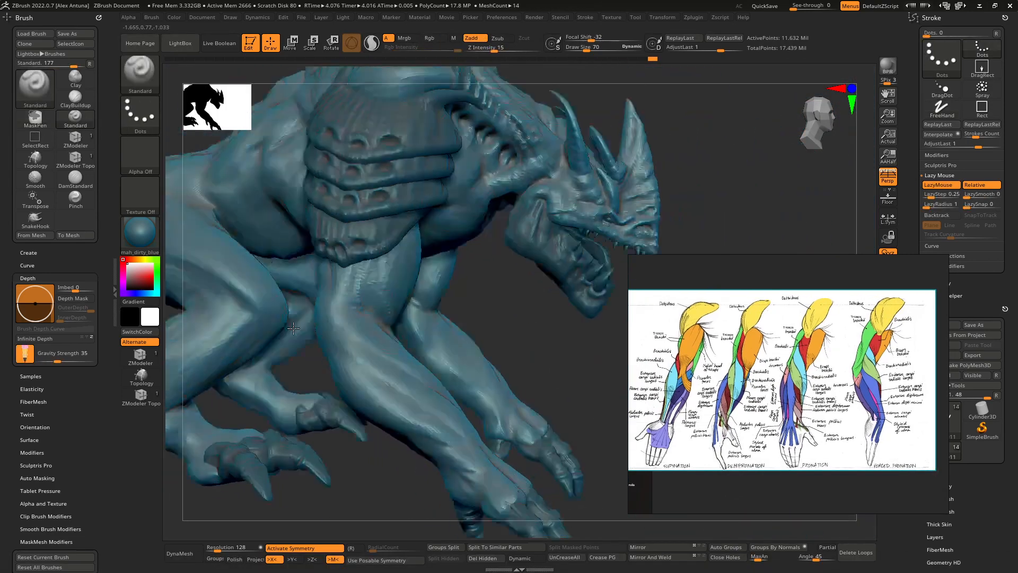
Examine the creature's hind leg and enlarge the Tyrannosaurus rex muscle diagram on the reference board
right_drag(293, 328, 330, 259)
alt+click(327, 382)
alt+click(361, 363)
right_drag(330, 260, 486, 316)
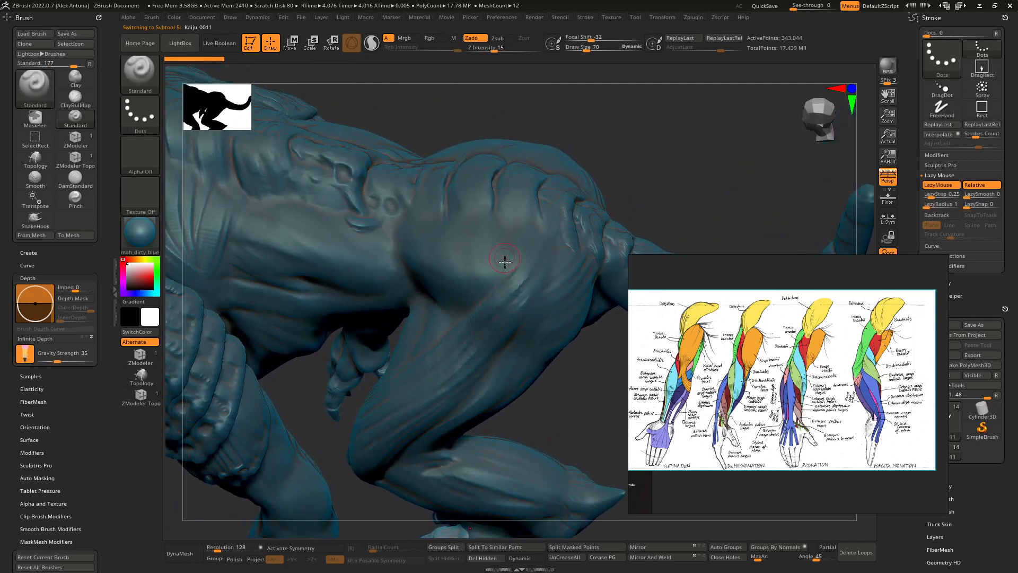
scroll(814, 409, down, 5)
scroll(743, 439, up, 3)
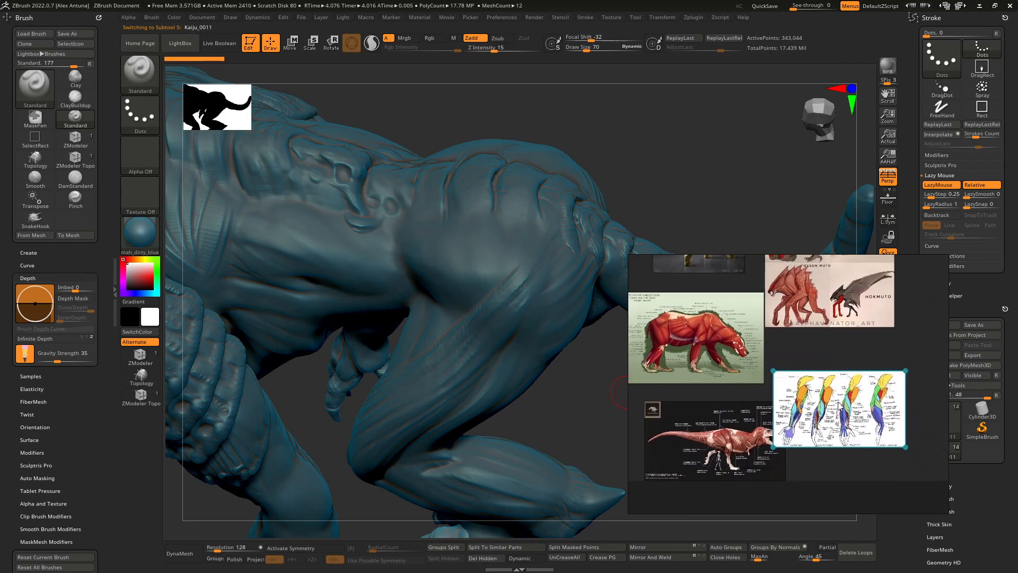
scroll(742, 440, up, 4)
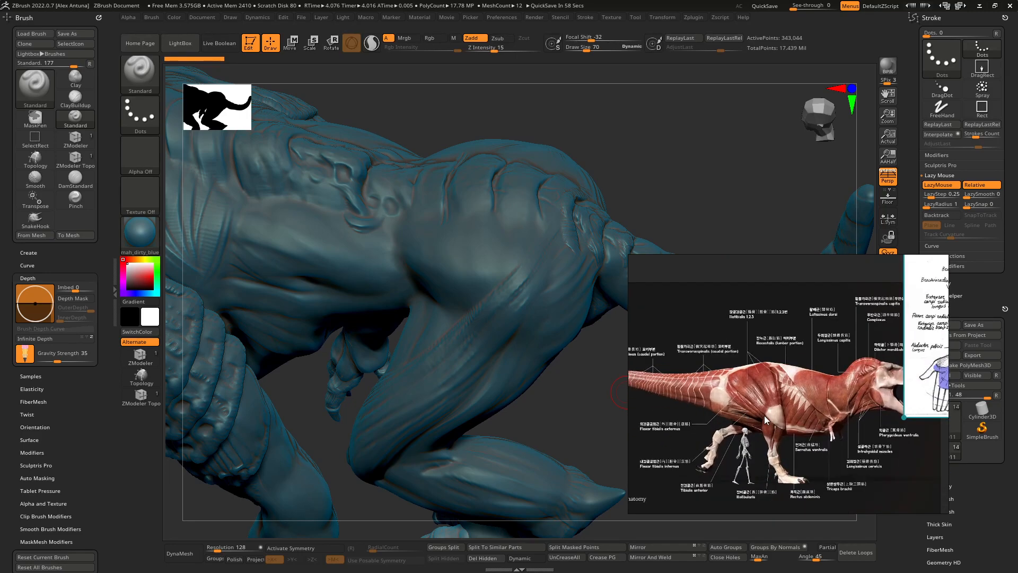
scroll(756, 398, up, 2)
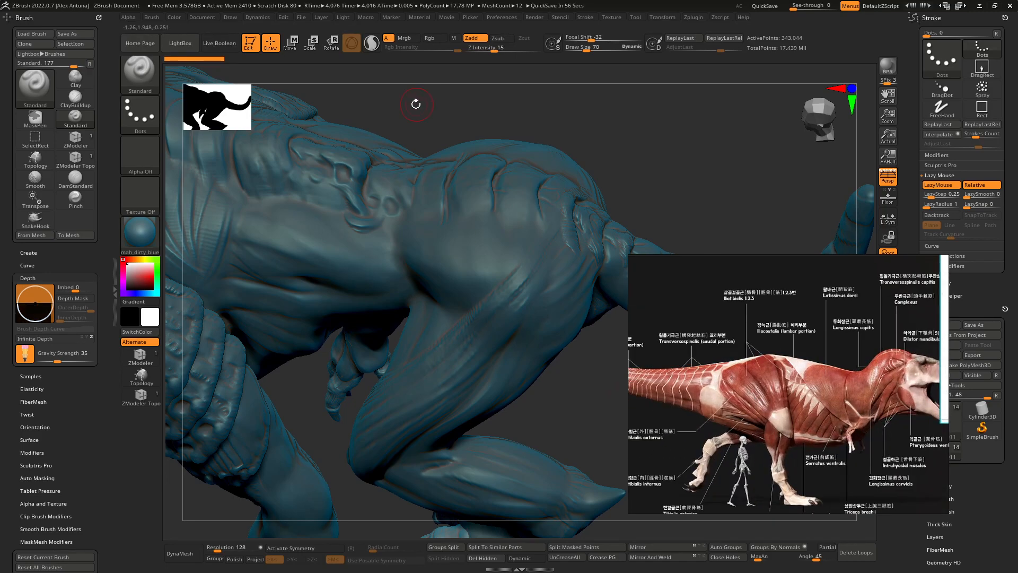
Compare the creature's hip and thigh with the hip muscles in the bear and Tyrannosaurus rex anatomy references
drag(416, 104, 504, 261)
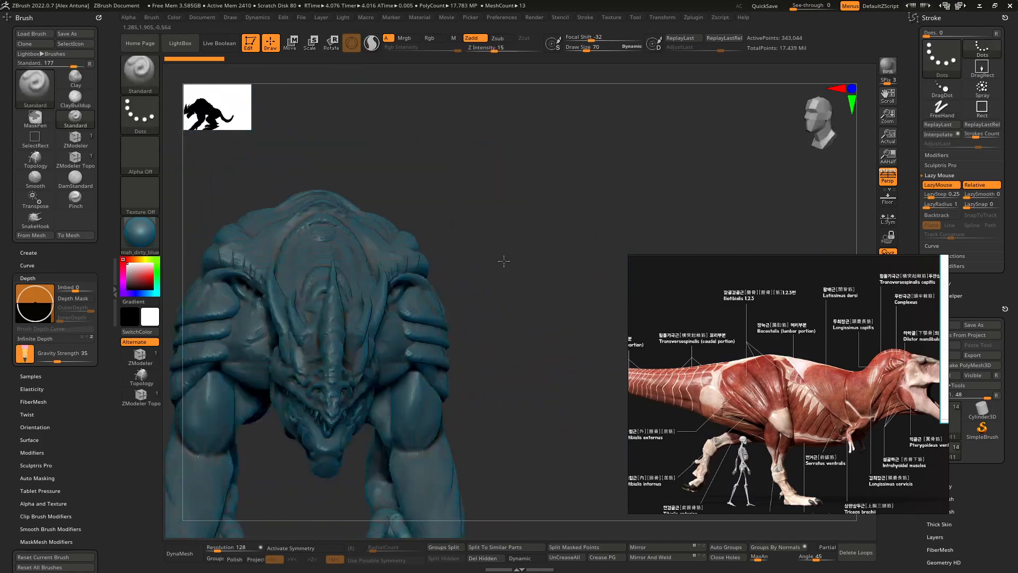
right_drag(504, 261, 615, 239)
mouse_move(443, 317)
ctrl+right_down()
mouse_move(448, 361)
mouse_move(416, 299)
mouse_move(465, 306)
mouse_move(467, 282)
mouse_move(410, 287)
mouse_move(427, 276)
mouse_move(430, 345)
mouse_move(325, 259)
ctrl+right_up()
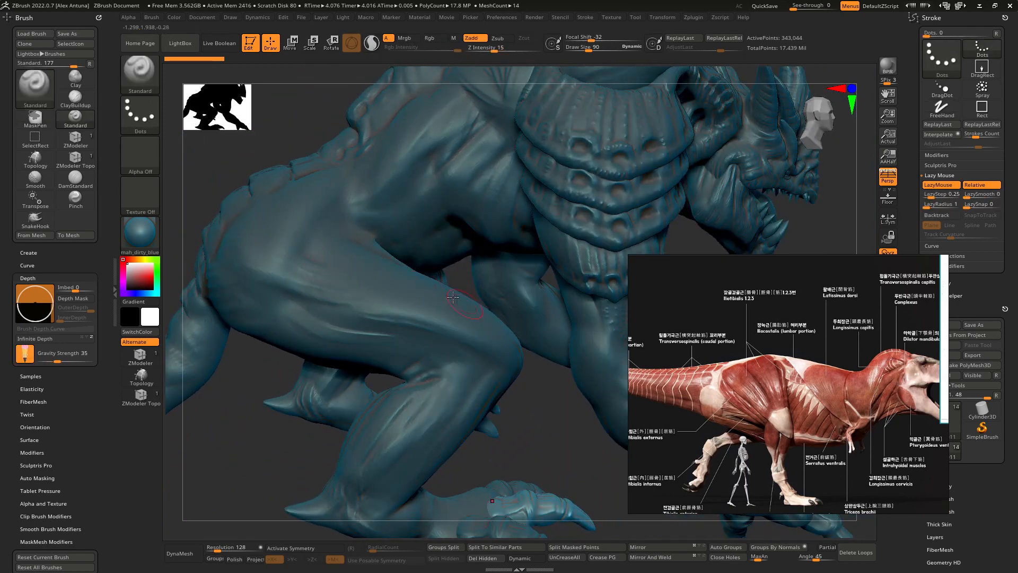
right_drag(452, 297, 337, 286)
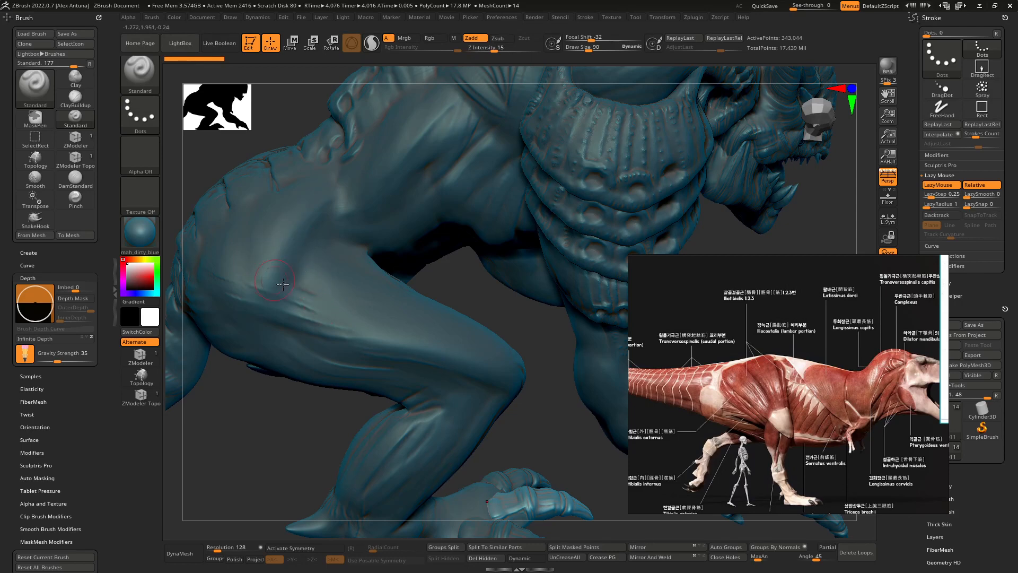
scroll(768, 368, down, 4)
middle_drag(702, 395, 764, 483)
scroll(742, 321, up, 4)
scroll(741, 301, up, 5)
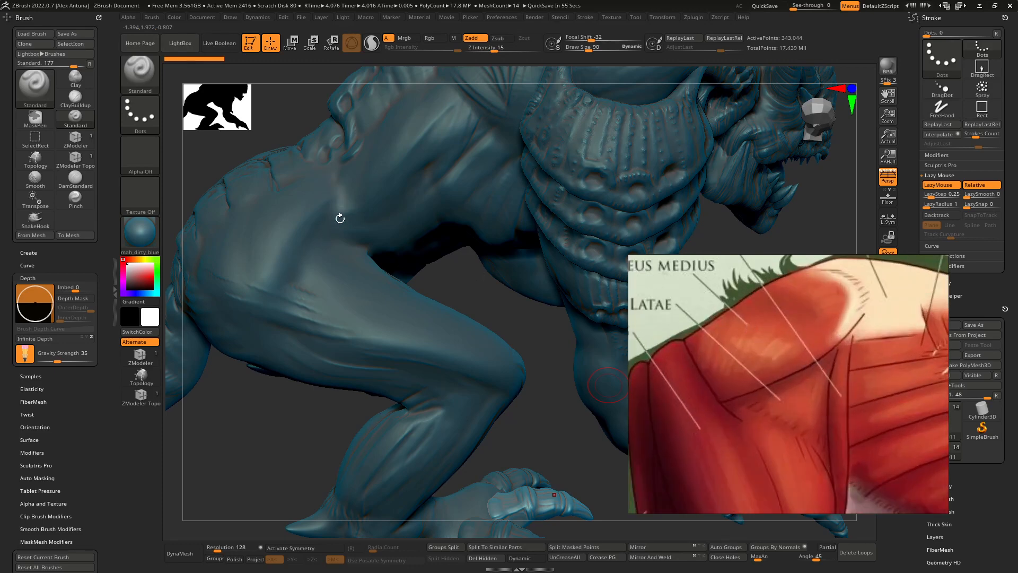
scroll(749, 363, down, 7)
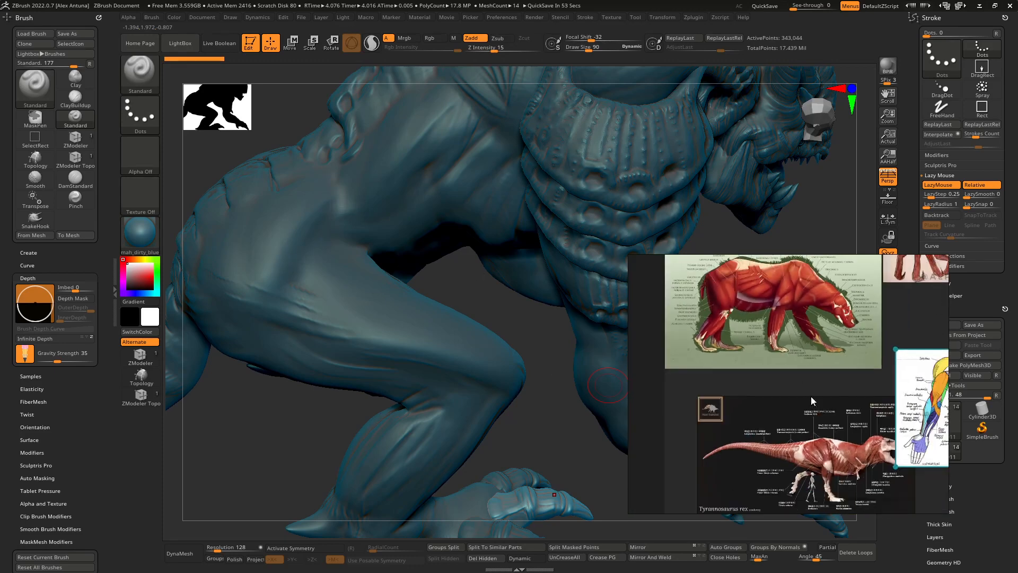
scroll(822, 447, up, 3)
scroll(822, 451, up, 3)
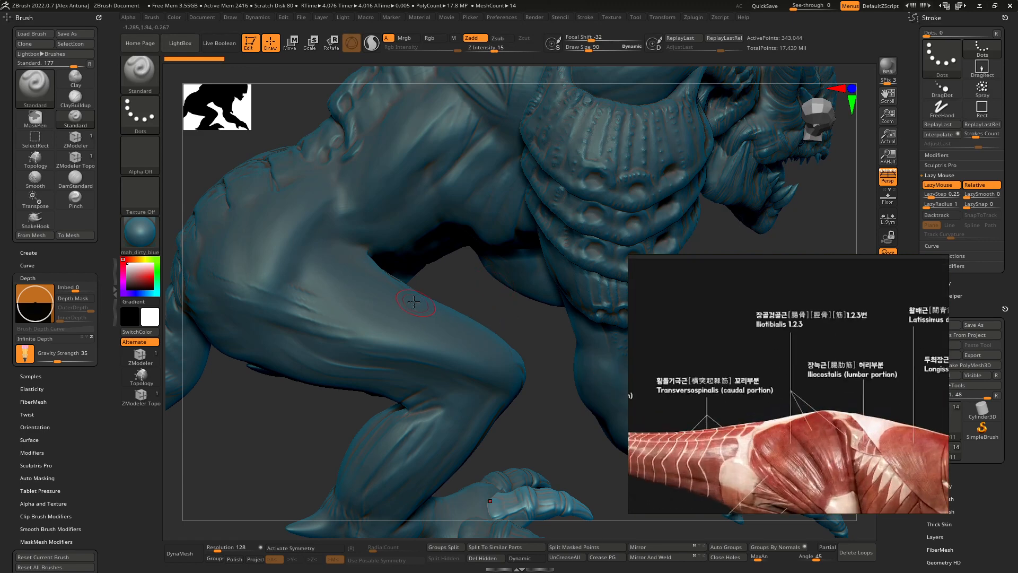
Switch to ClayBuildup with a draw size of 118 and make the creature's body the active subtool
drag(494, 282, 406, 320)
key(b)
key(c)
key(b)
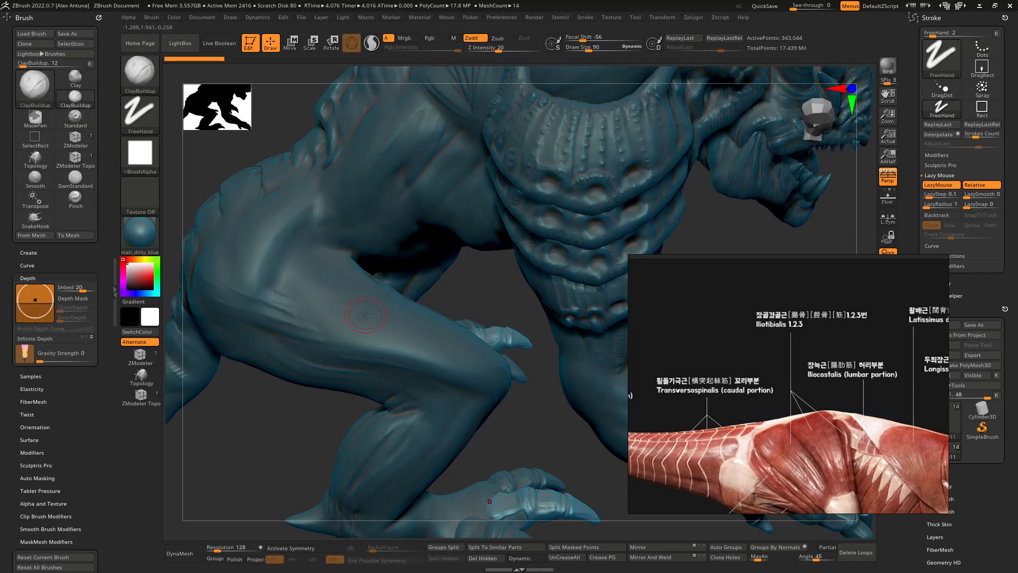
drag(323, 311, 291, 302)
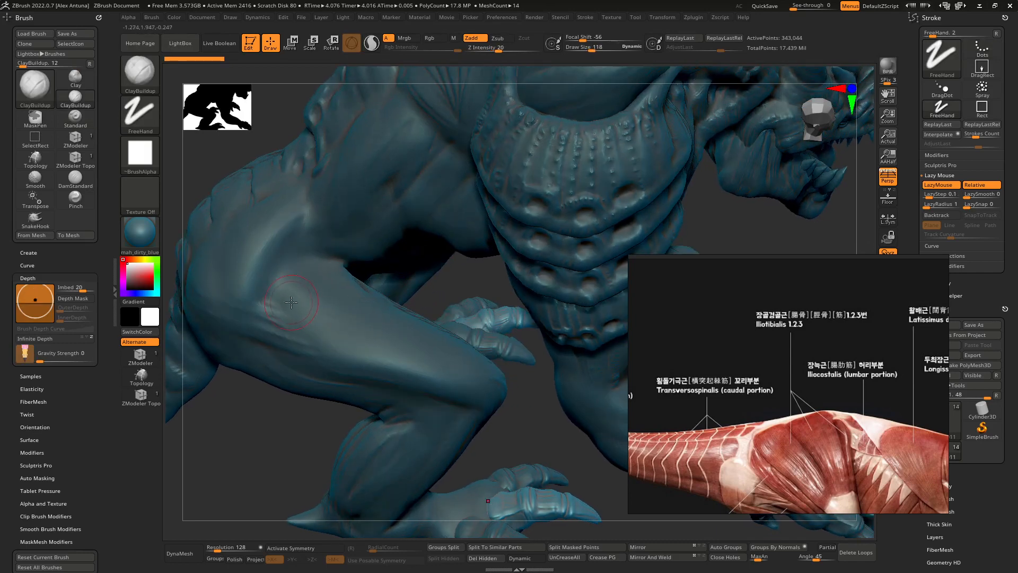
alt+click(366, 339)
Build up long muscle strands with ClayBuildup along the thigh from the hip toward the knee
mouse_move(408, 354)
mouse_down()
mouse_move(283, 296)
mouse_move(443, 367)
mouse_up()
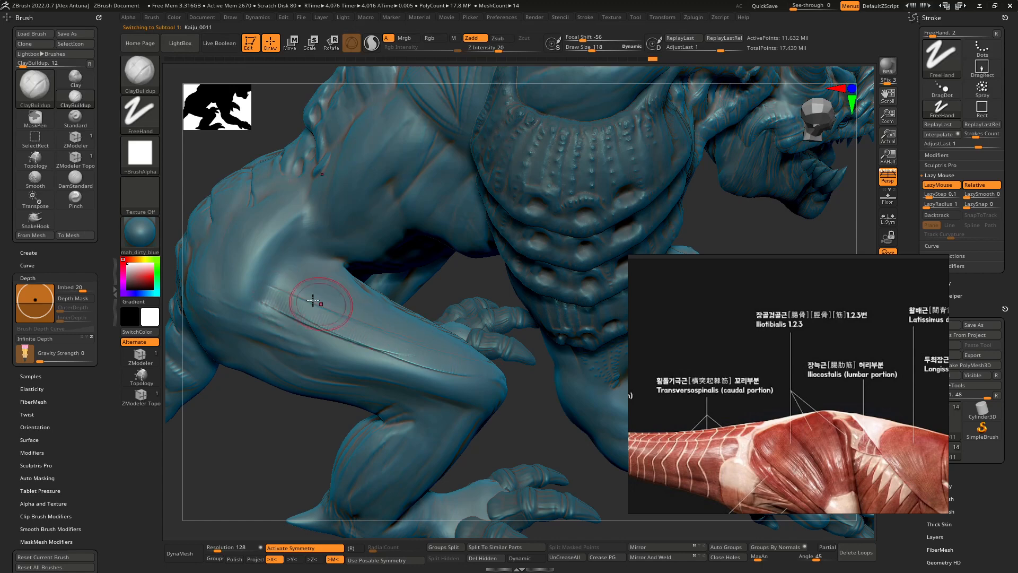
mouse_move(295, 295)
mouse_down()
mouse_move(436, 364)
mouse_move(406, 345)
mouse_up()
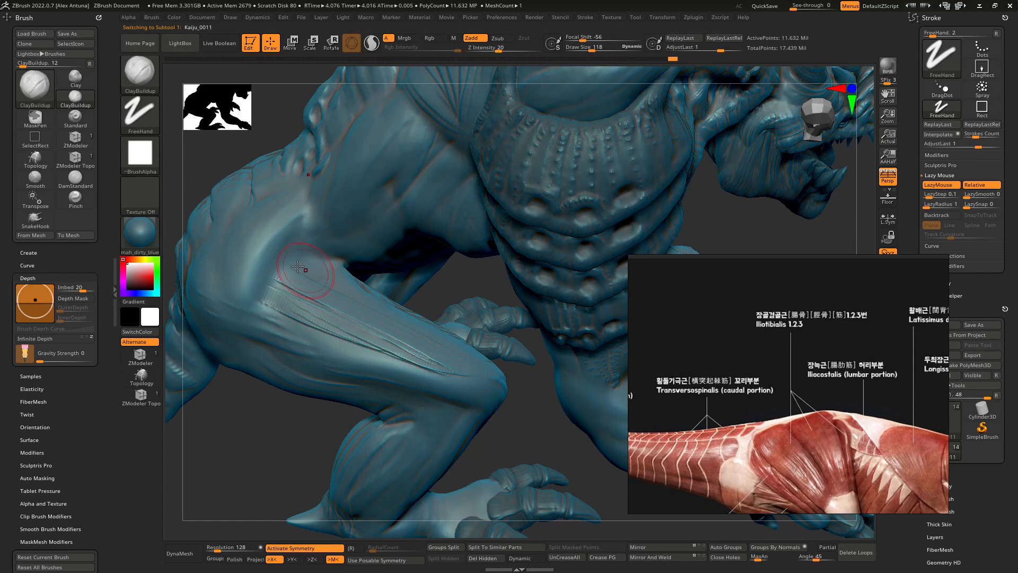
right_drag(318, 297, 392, 339)
mouse_move(459, 355)
mouse_down()
mouse_move(294, 262)
mouse_move(432, 344)
mouse_up()
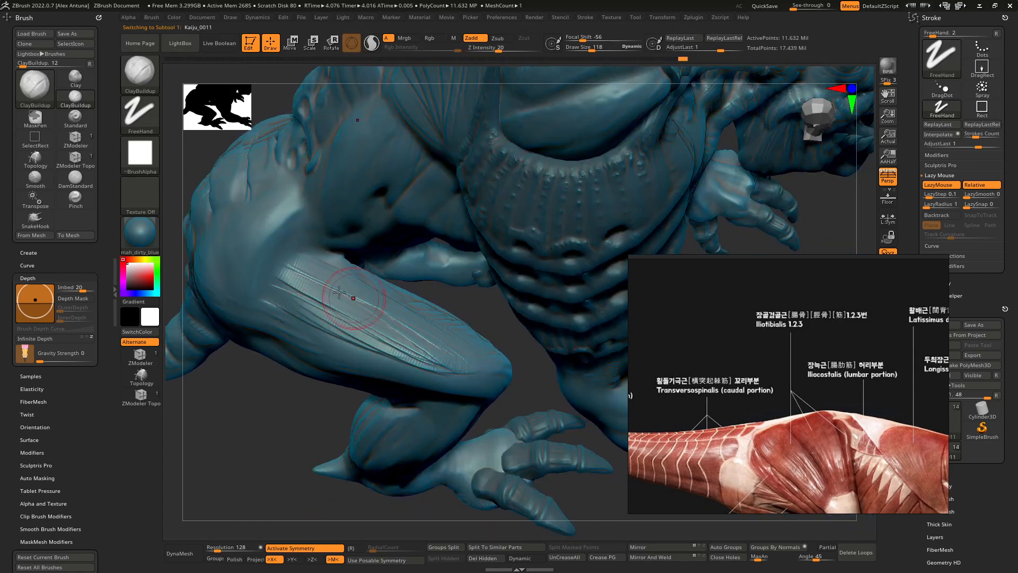
mouse_move(352, 295)
mouse_down()
mouse_move(457, 364)
mouse_move(421, 334)
mouse_up()
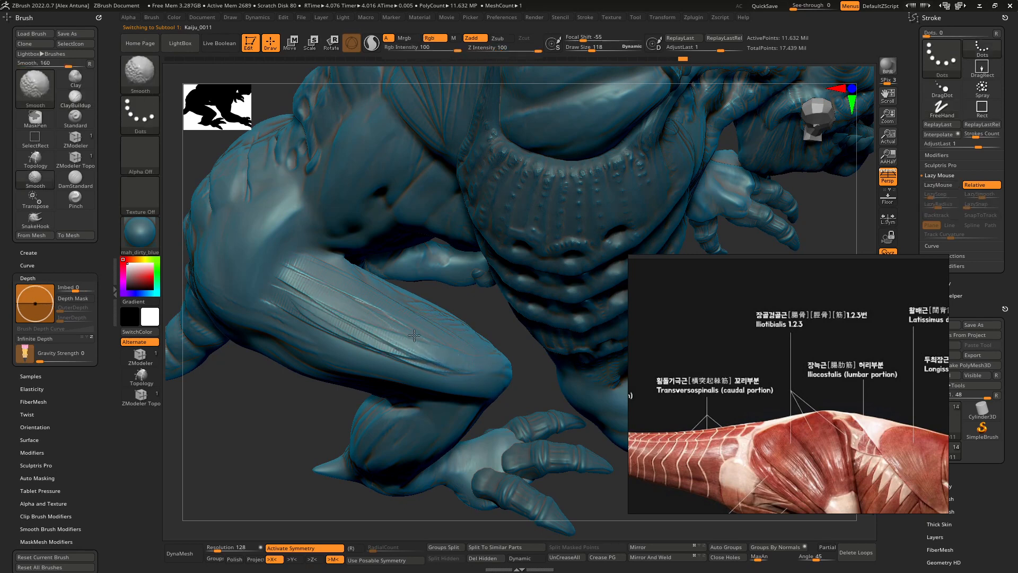
Drop the body two subdivision levels and smooth the new muscle strands along the thigh
key(shift+d)
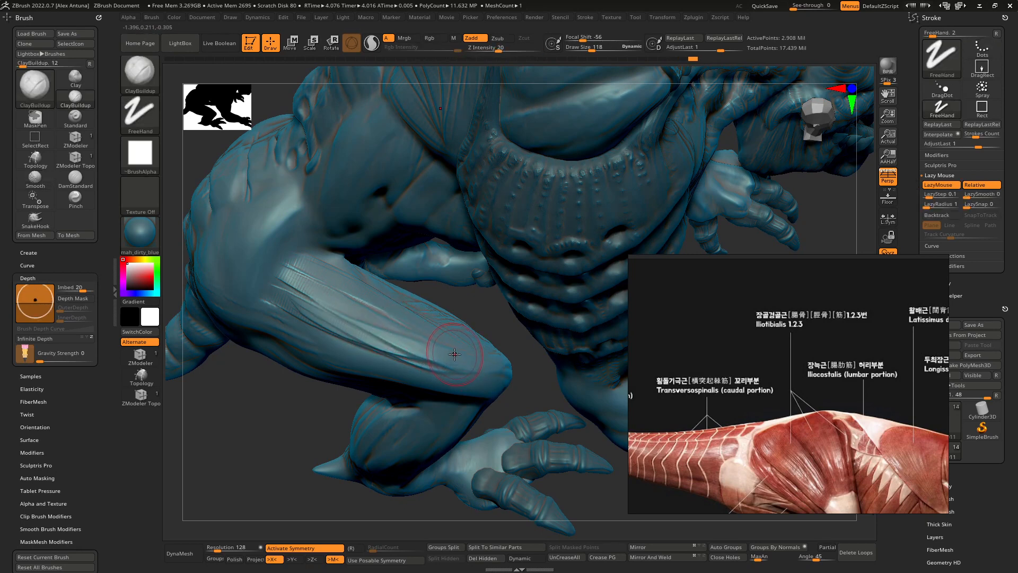
mouse_move(455, 354)
shift+mouse_down()
mouse_move(381, 342)
mouse_move(295, 285)
shift+mouse_up()
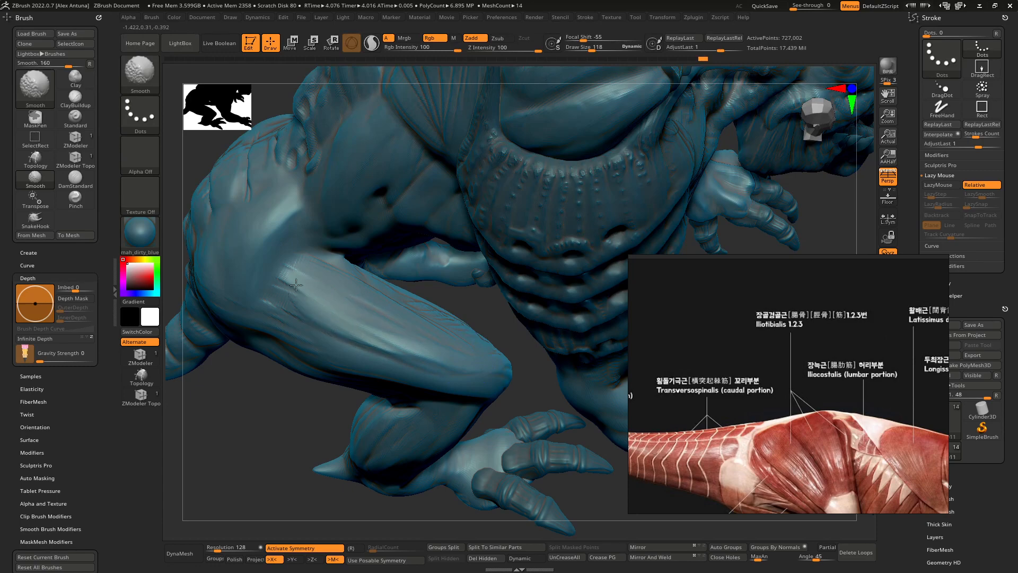
mouse_move(389, 323)
right_down()
mouse_move(355, 305)
mouse_move(398, 304)
mouse_move(389, 337)
right_up()
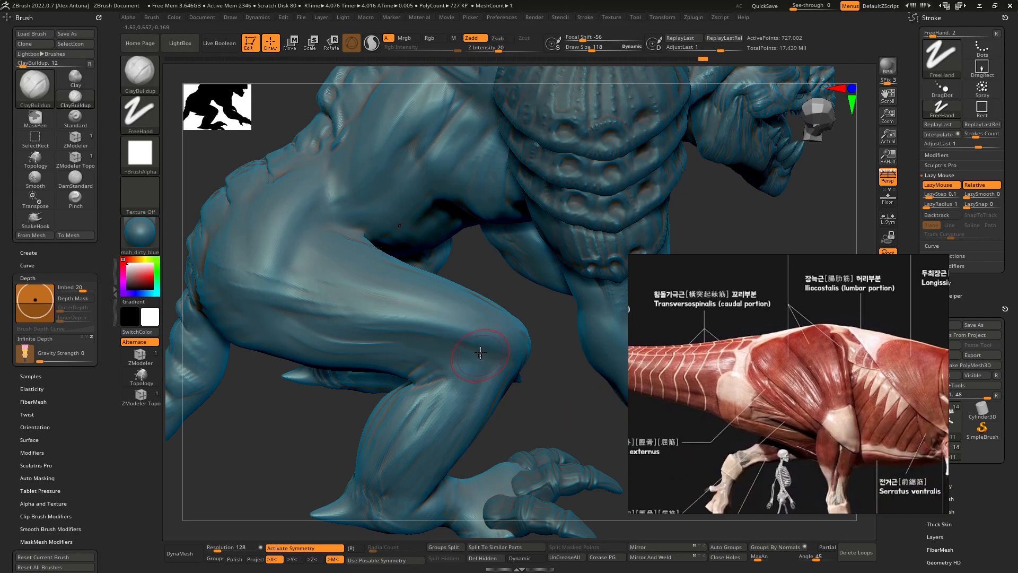
right_drag(467, 339, 475, 371)
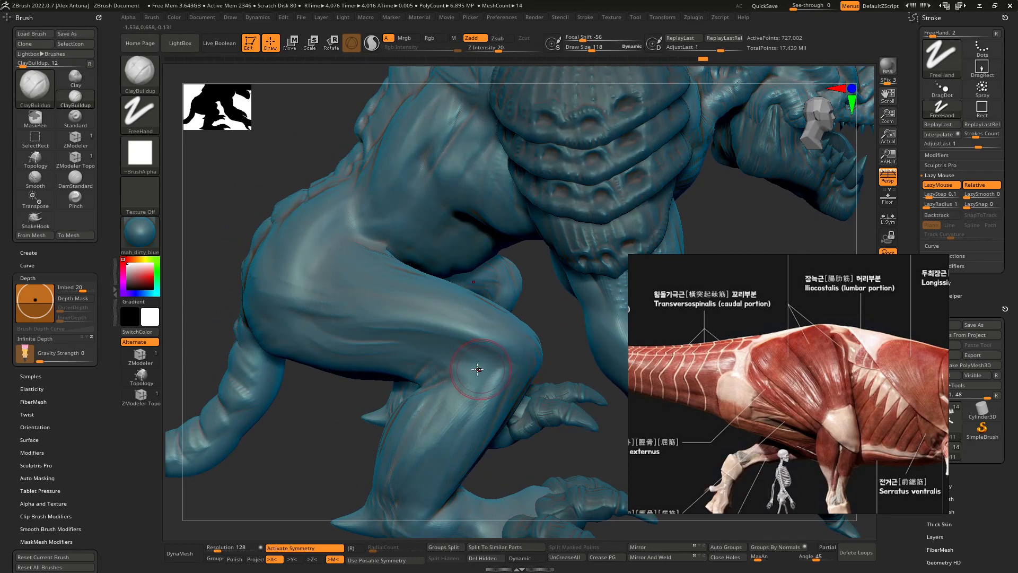
Carve creases around the hind-leg knee using DamStandard with a draw size of about 54
key(space)
drag(467, 370, 456, 369)
right_drag(461, 375, 455, 378)
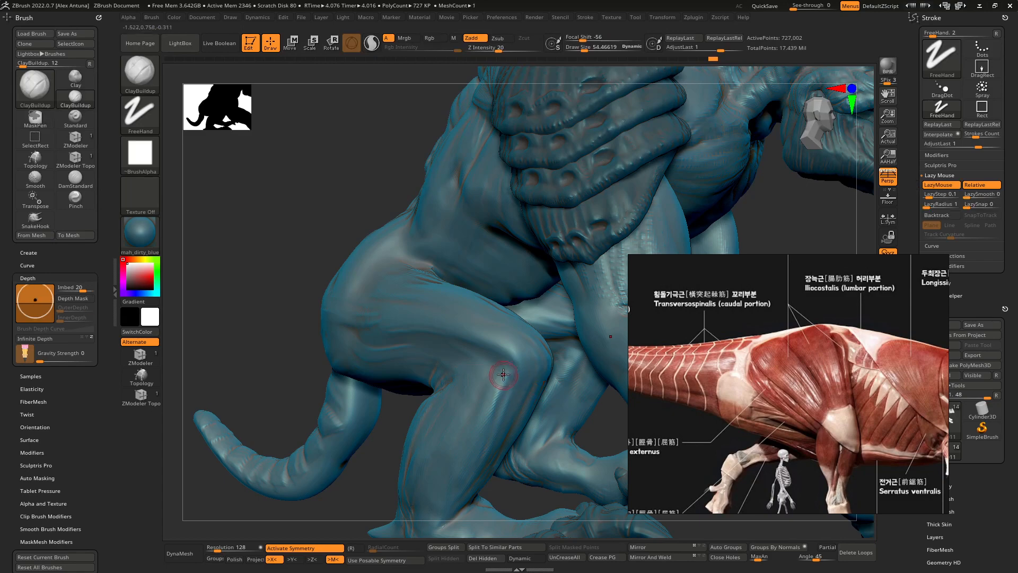
key(b)
key(d)
key(s)
right_drag(529, 390, 330, 279)
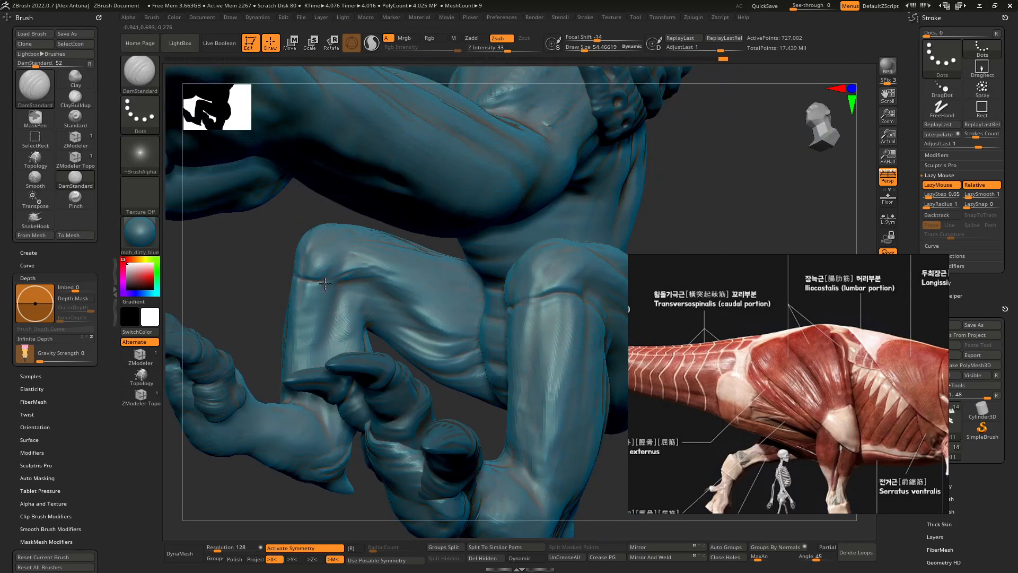
drag(343, 272, 328, 285)
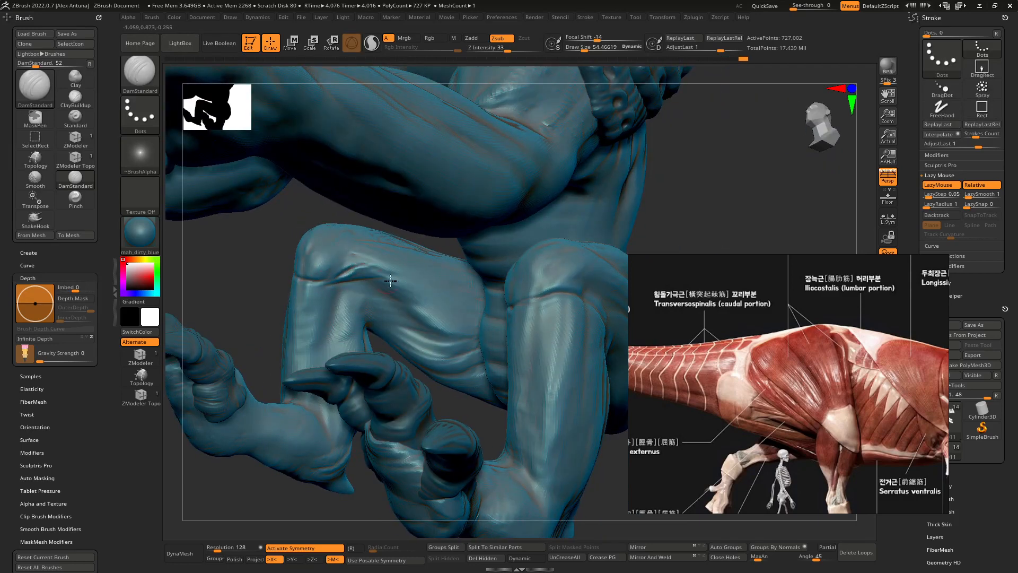
drag(390, 281, 384, 281)
right_drag(370, 269, 337, 285)
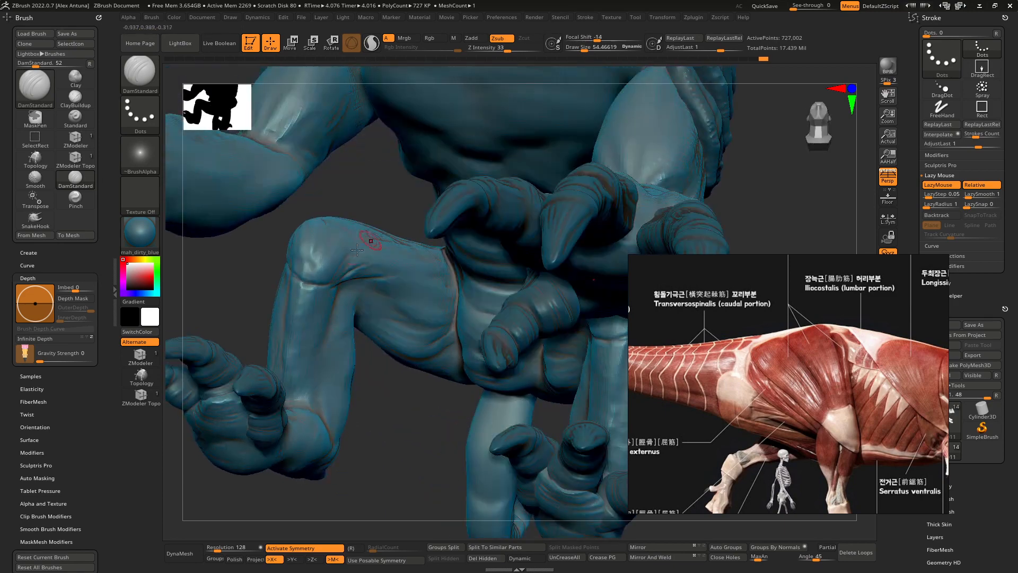
right_drag(357, 249, 348, 283)
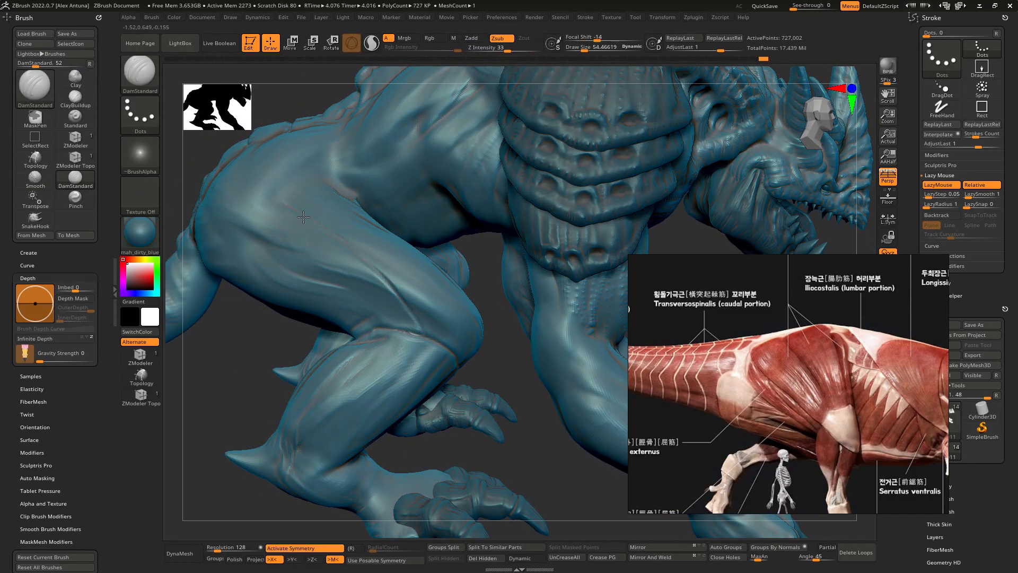
Carve a deep DamStandard groove from the hip down the upper thigh to separate the muscle masses
drag(274, 197, 353, 245)
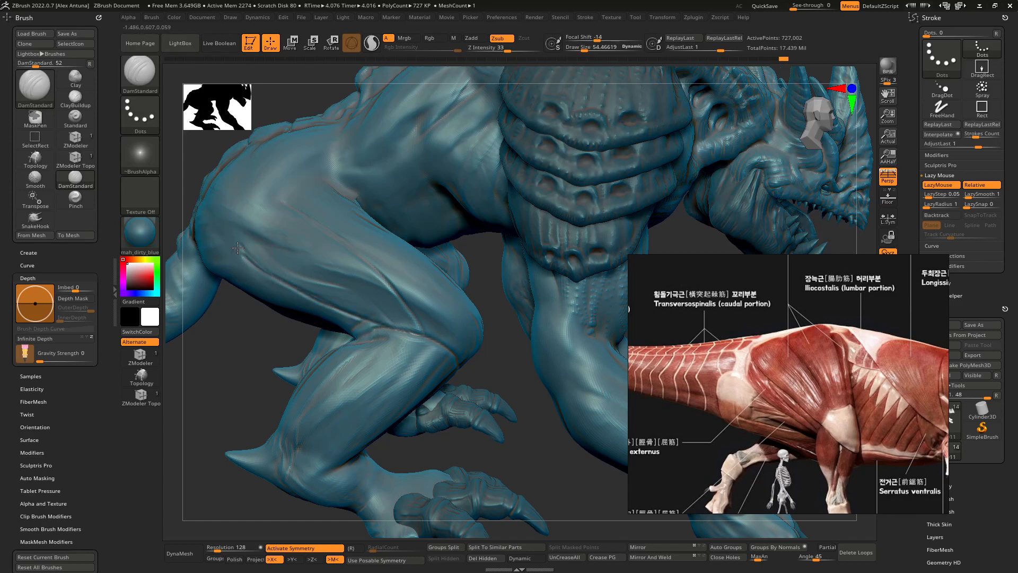
right_drag(254, 213, 303, 181)
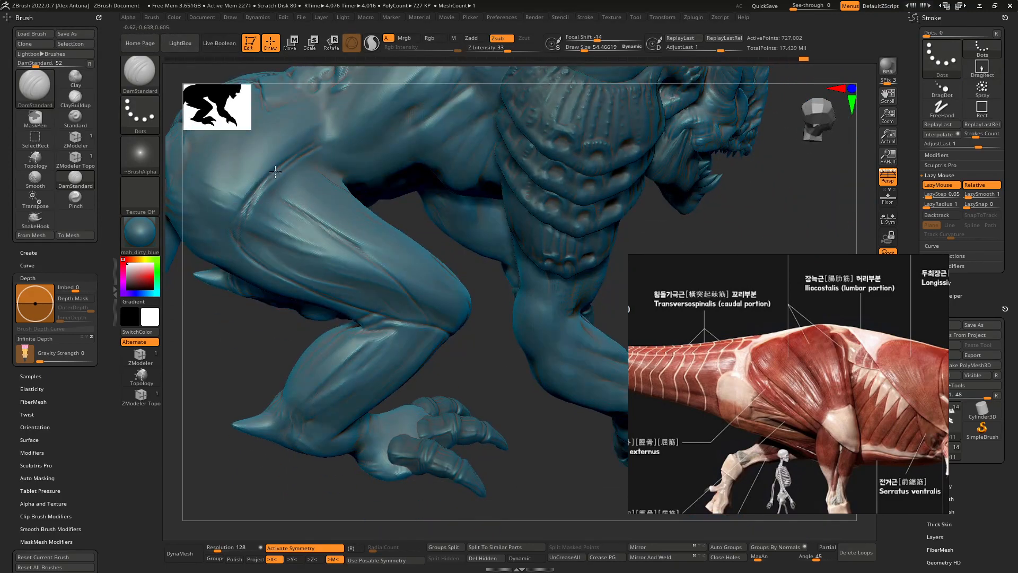
mouse_move(286, 215)
right_down()
mouse_move(306, 233)
mouse_move(341, 204)
mouse_move(309, 253)
right_up()
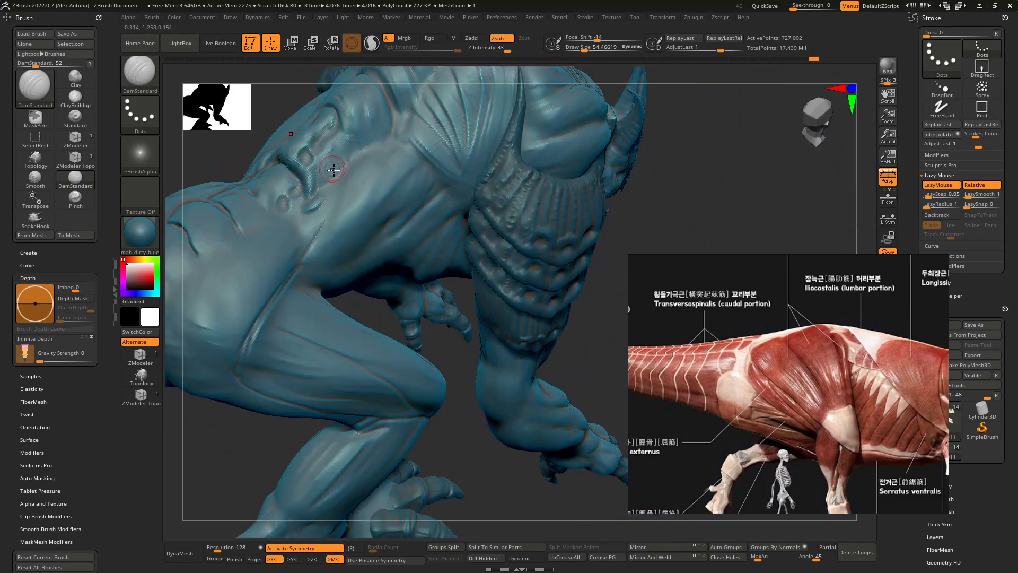
right_drag(326, 209, 322, 242)
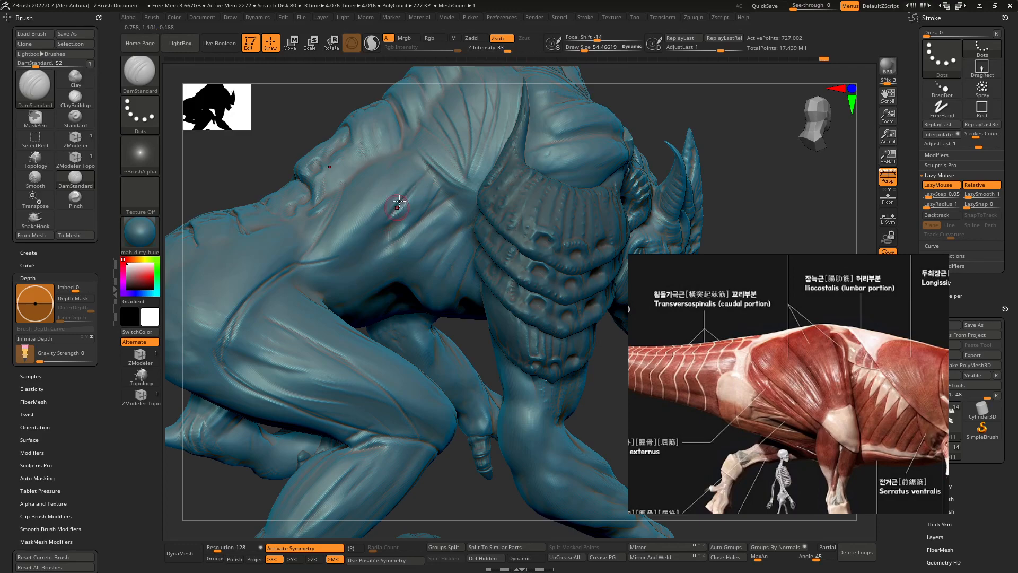
mouse_move(363, 260)
right_down()
mouse_move(381, 242)
mouse_move(402, 244)
mouse_move(351, 244)
right_up()
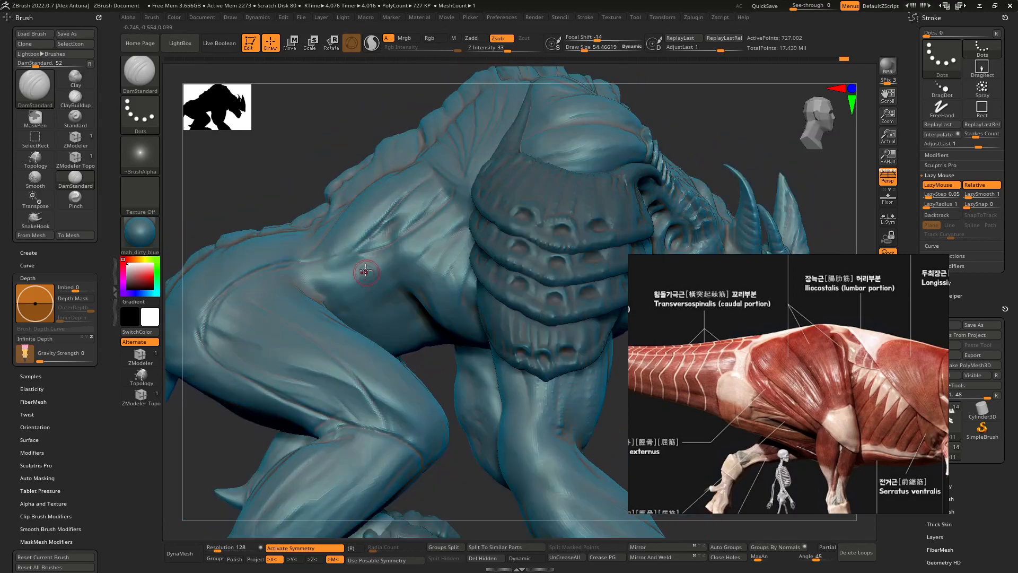
Carve diagonal skin and muscle creases across the flank between the hip and the chest plates
drag(387, 250, 350, 295)
drag(378, 256, 348, 308)
drag(371, 266, 344, 310)
mouse_move(332, 265)
mouse_down()
mouse_move(328, 299)
mouse_move(331, 290)
mouse_up()
mouse_move(417, 286)
right_down()
mouse_move(390, 273)
mouse_move(382, 293)
mouse_move(390, 282)
right_up()
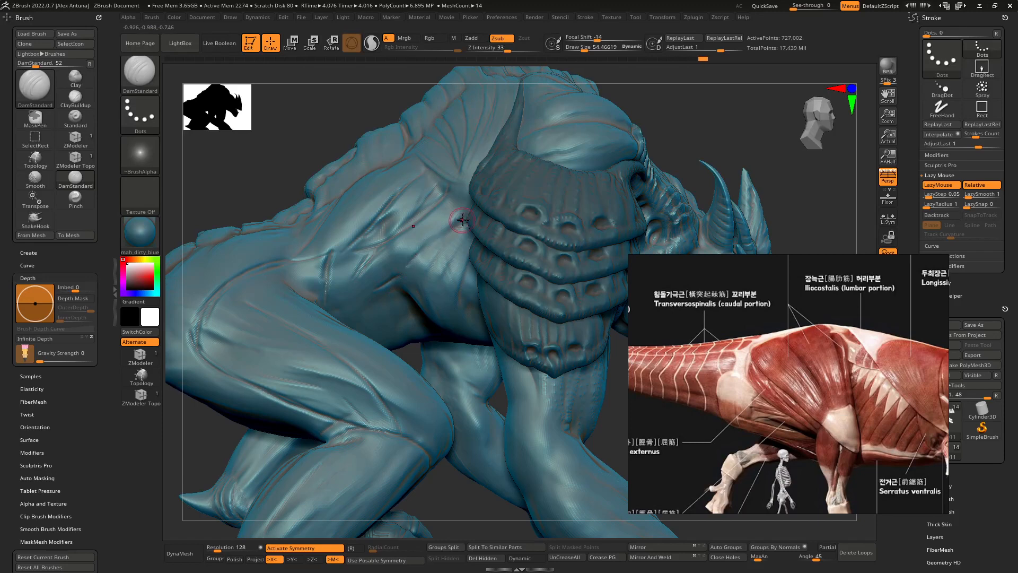
drag(462, 221, 403, 270)
mouse_move(430, 238)
right_down()
mouse_move(452, 243)
mouse_move(445, 253)
right_up()
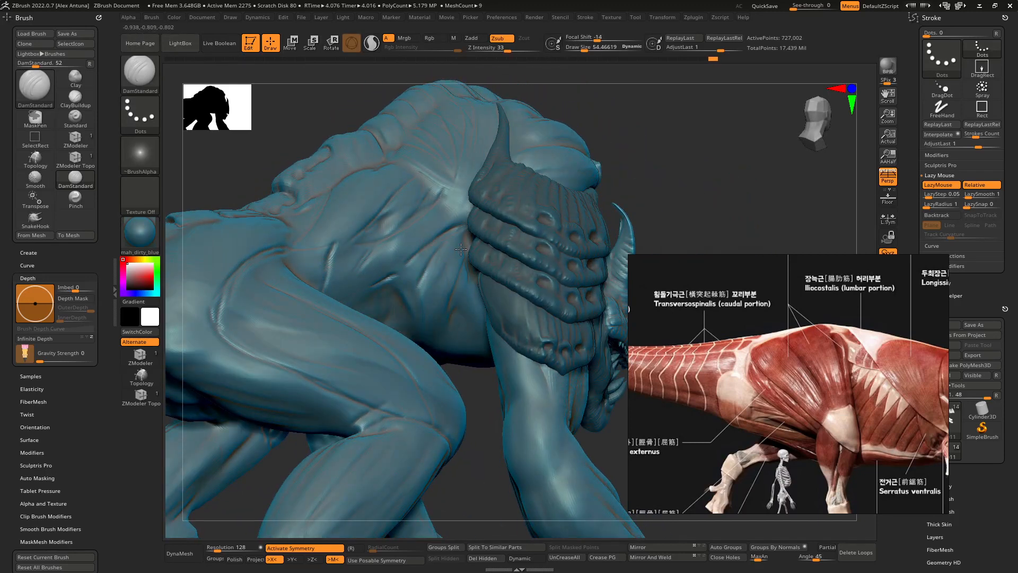
mouse_move(469, 259)
right_down()
mouse_move(457, 287)
mouse_move(440, 261)
right_up()
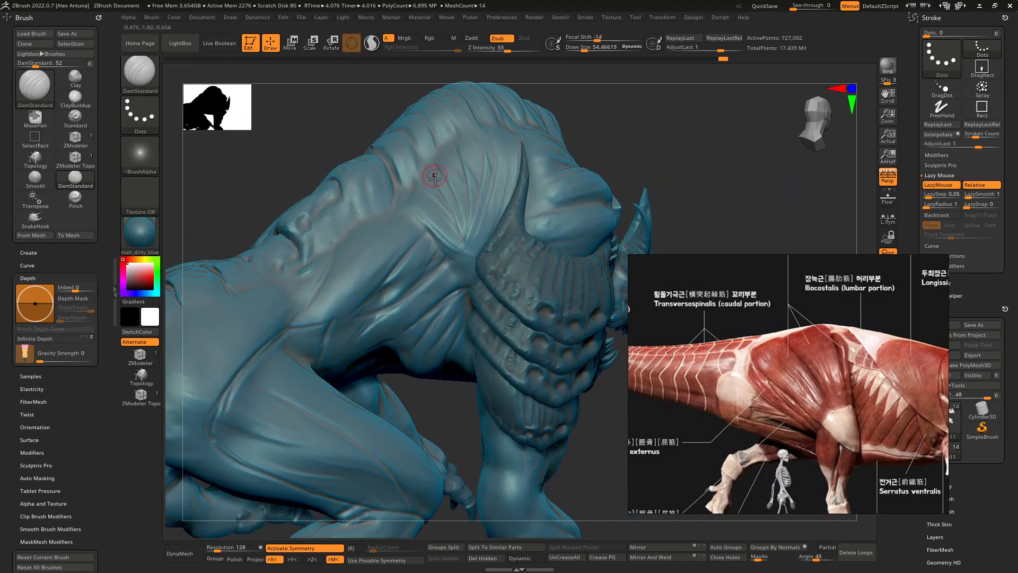
Carve long muscle-fiber grooves over the upper back and shoulder, running down toward the shoulder spike
right_drag(427, 183, 440, 177)
drag(413, 156, 433, 189)
drag(402, 130, 434, 188)
drag(435, 136, 459, 187)
drag(454, 119, 472, 176)
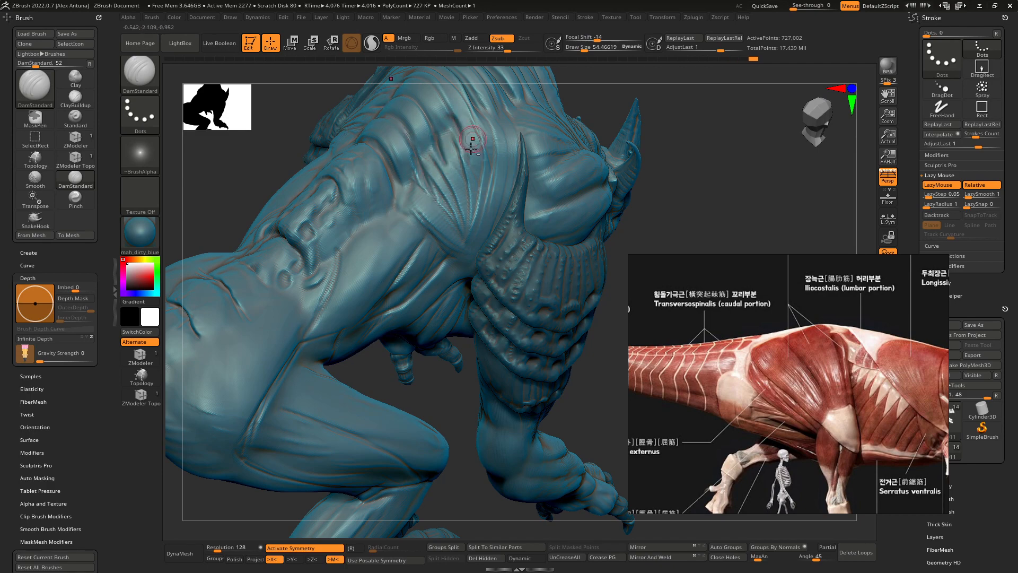
right_drag(474, 136, 463, 206)
drag(457, 168, 465, 193)
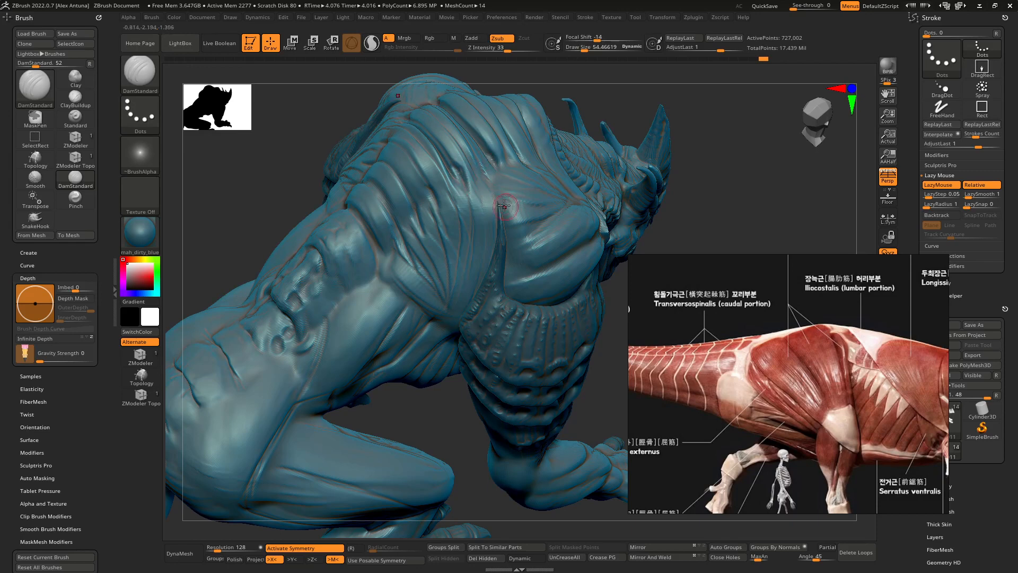
Build up soft muscle strands along the outer thigh using the Standard brush, reducing the draw size to about 81
mouse_move(509, 206)
right_down()
mouse_move(399, 300)
mouse_move(380, 288)
right_up()
key(b)
key(s)
key(t)
key(space)
drag(380, 293, 390, 294)
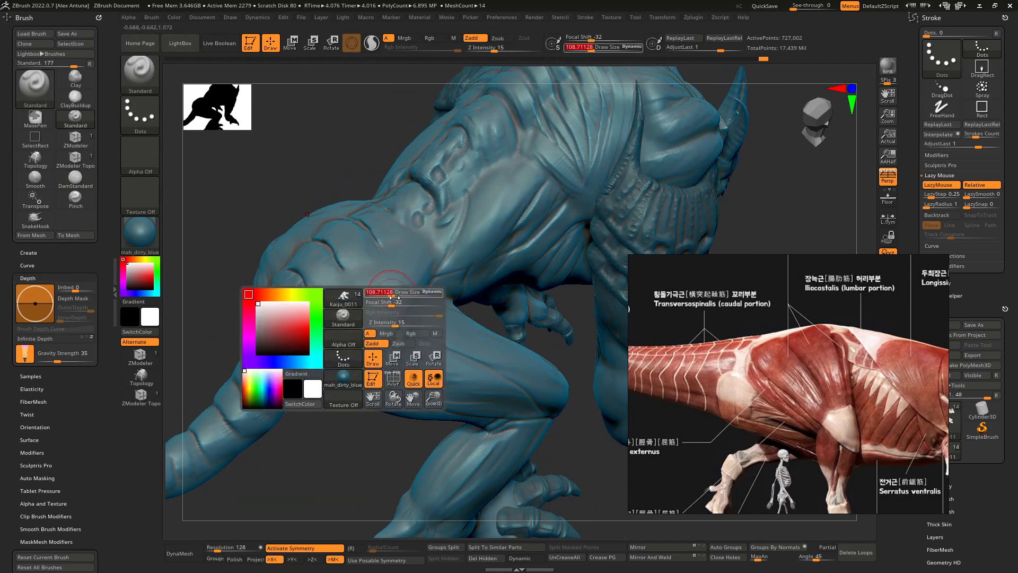
mouse_move(486, 347)
alt+right_down()
mouse_move(400, 293)
mouse_move(364, 316)
alt+right_up()
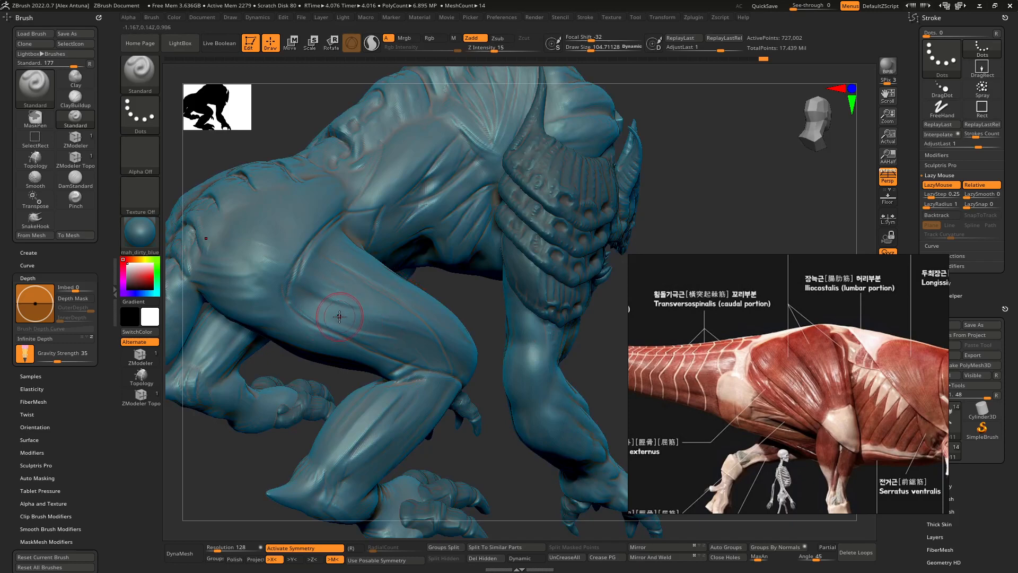
key([)
key([)
drag(325, 309, 335, 313)
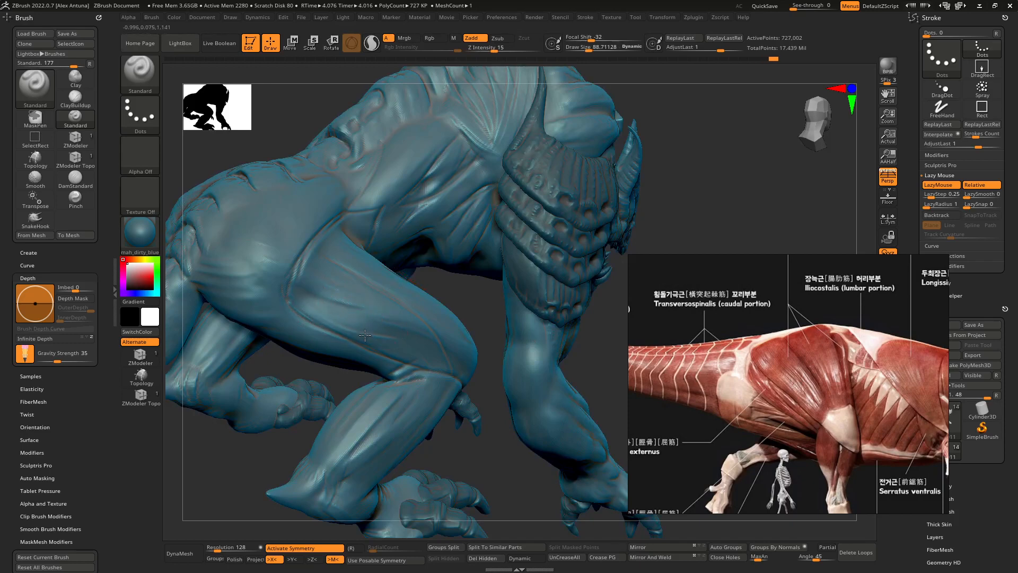
key([)
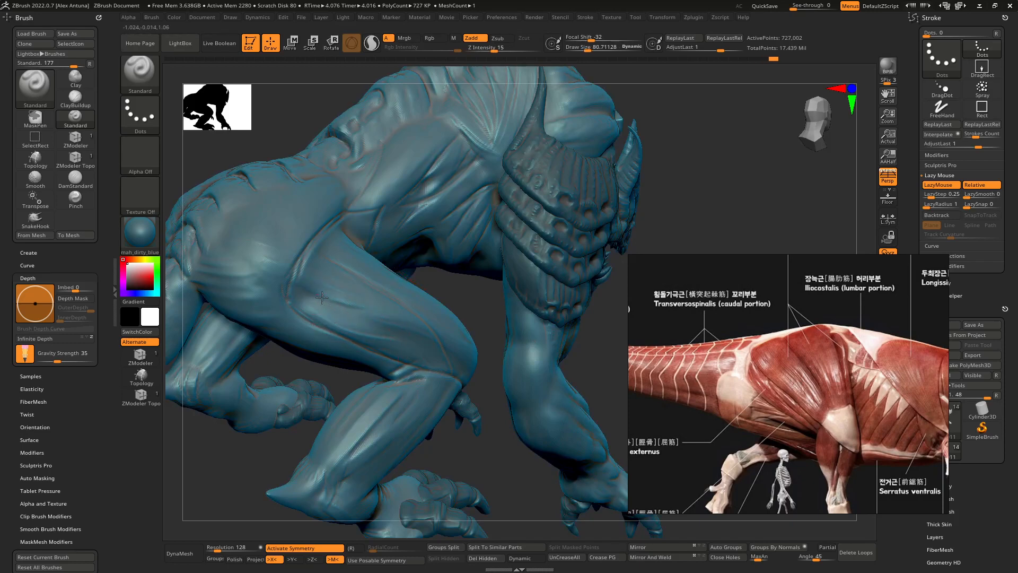
drag(329, 280, 378, 303)
mouse_move(456, 339)
right_down()
mouse_move(425, 347)
mouse_move(403, 322)
right_up()
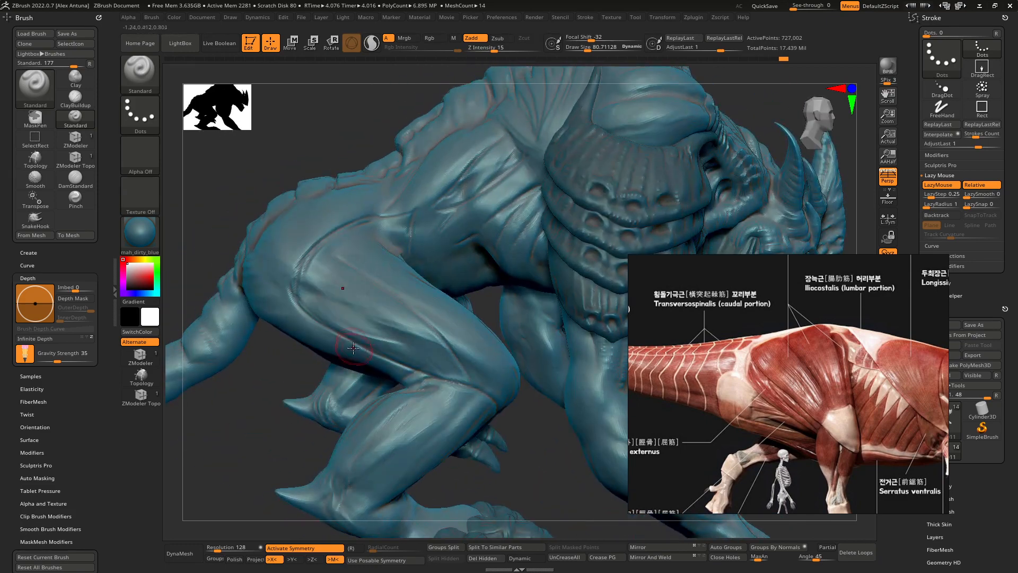
Drop the body one subdivision level and smooth the strands and hip groove on the outer thigh
shift+drag(379, 319, 402, 336)
key(shift)
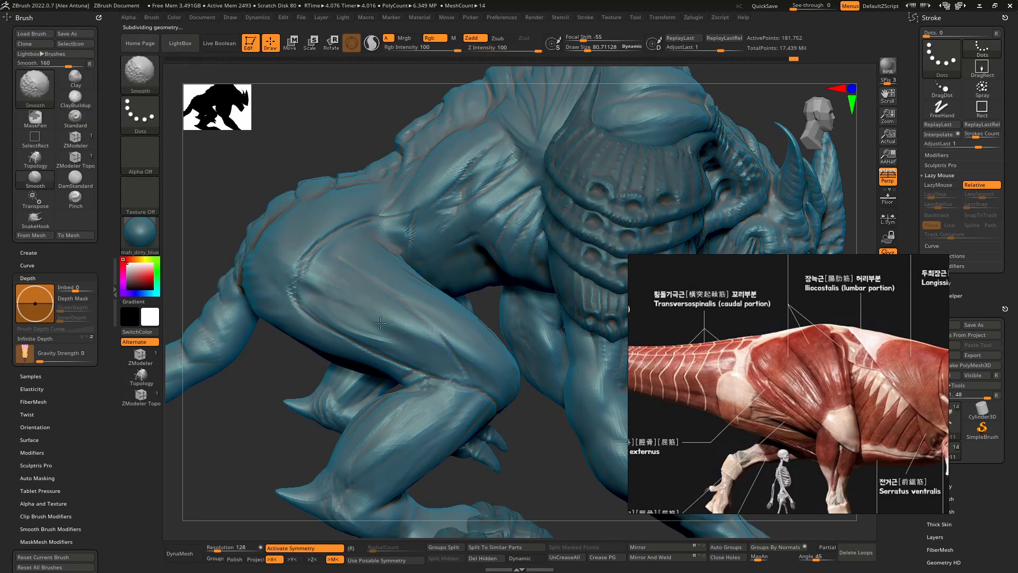
shift+drag(363, 218, 367, 313)
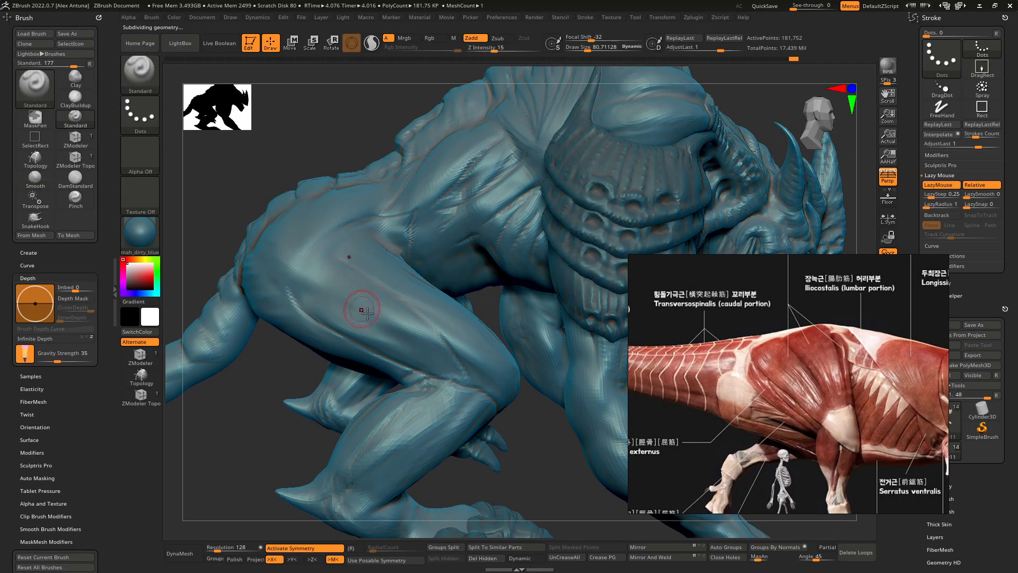
Paint an elongated mask with MaskPen over the outer thigh muscle from the hip toward the knee
key(ctrl)
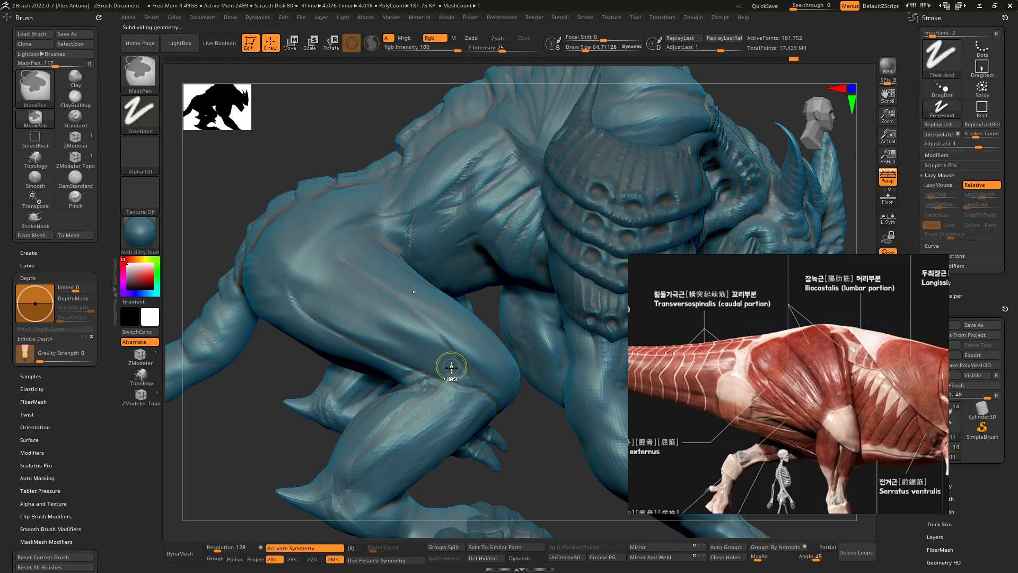
mouse_move(453, 367)
ctrl+mouse_down()
mouse_move(326, 264)
mouse_move(298, 281)
mouse_move(357, 330)
mouse_move(441, 371)
mouse_move(313, 281)
ctrl+mouse_up()
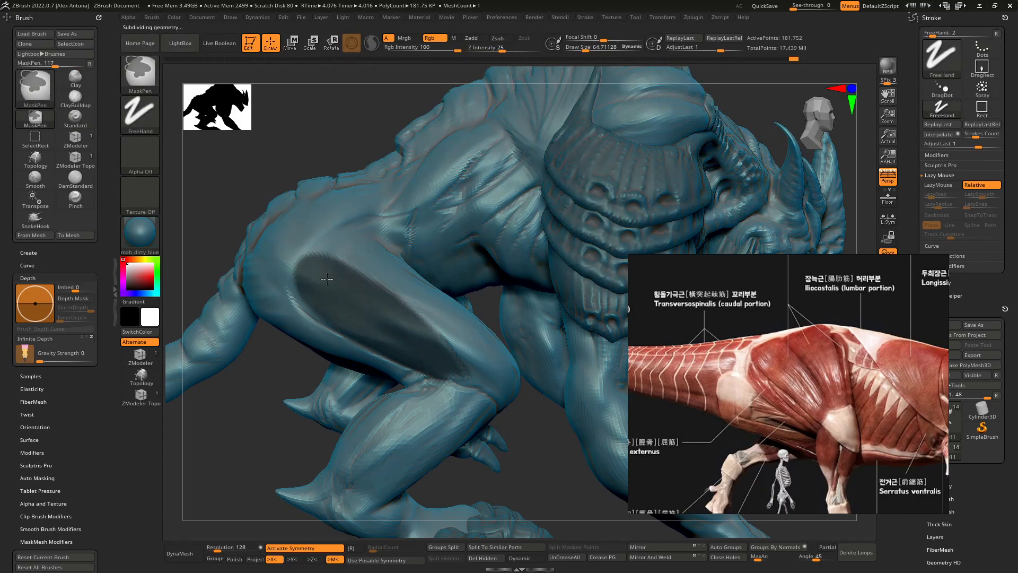
right_drag(422, 342, 374, 343)
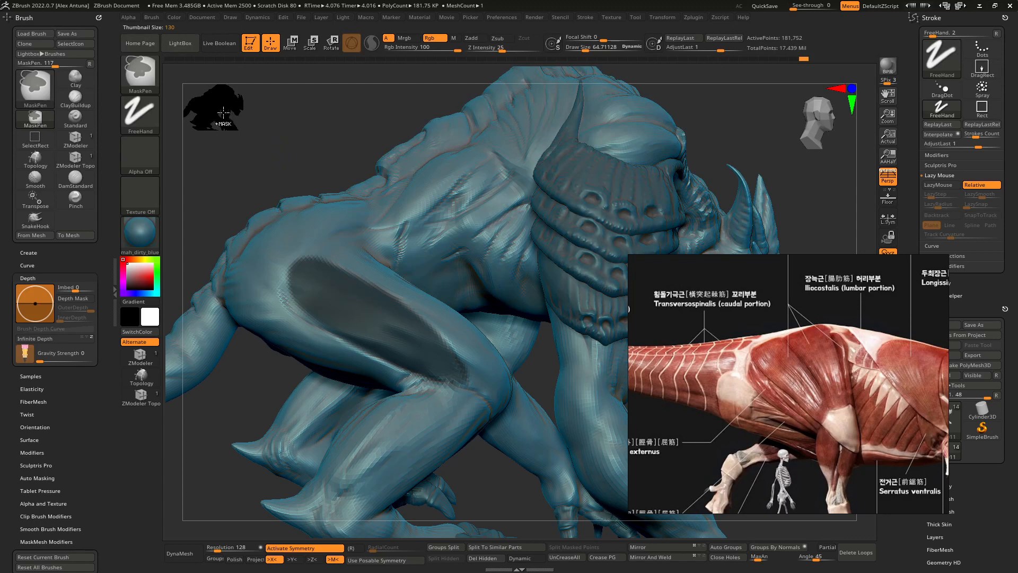
Enlarge the silhouette thumbnail preview to a size of 482
drag(241, 124, 294, 173)
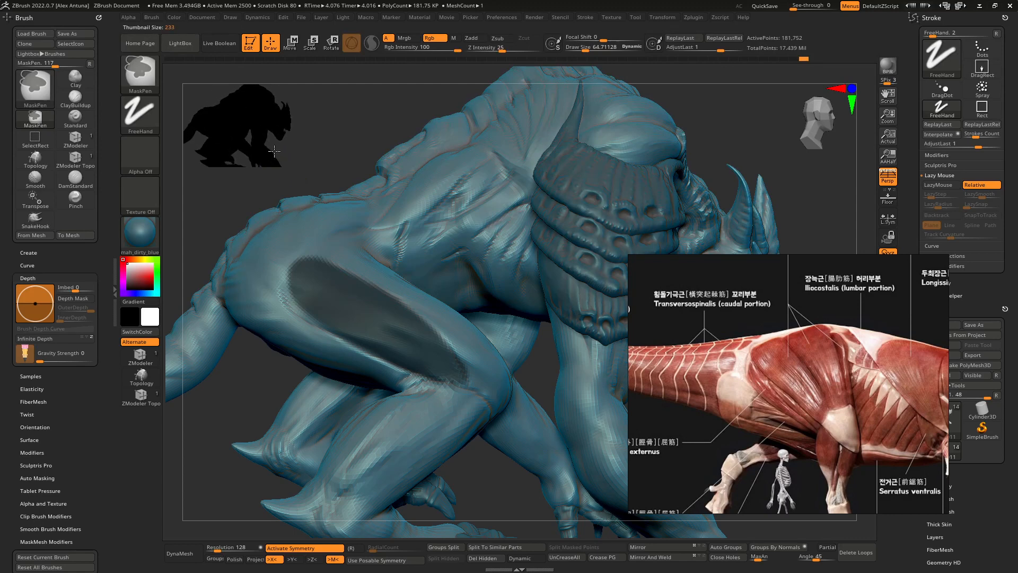
ctrl+right_drag(275, 151, 275, 151)
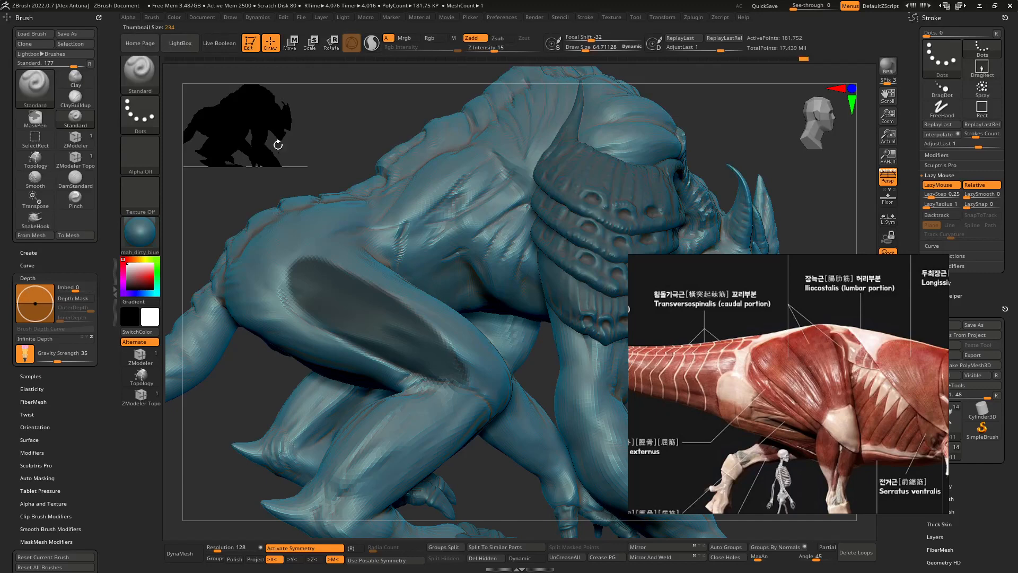
mouse_move(278, 145)
mouse_down()
mouse_move(301, 165)
mouse_move(271, 153)
mouse_up()
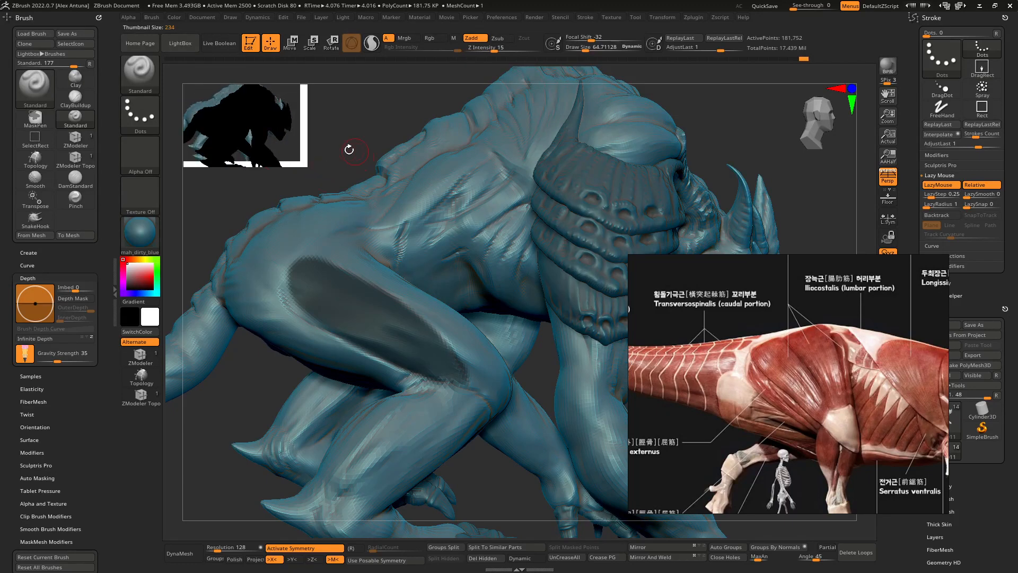
drag(349, 150, 286, 142)
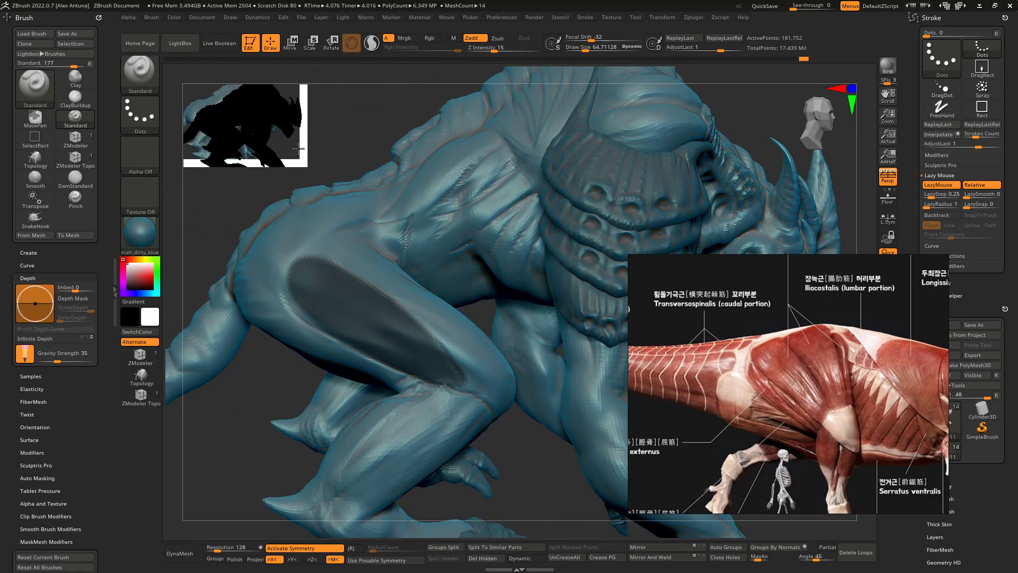
drag(307, 166, 440, 256)
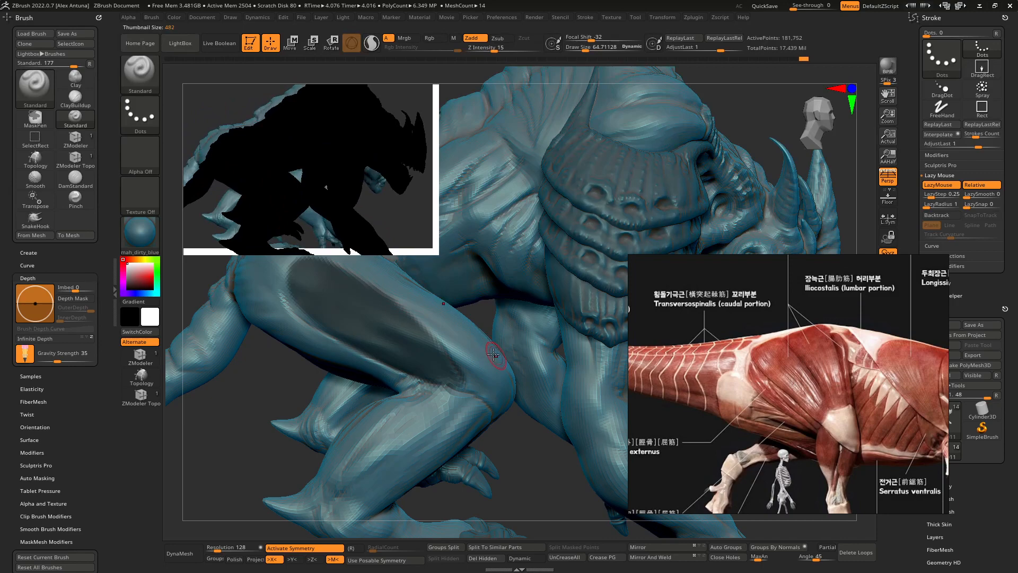
Increase the silhouette thumbnail's size to 512 and rotate the creature within the thumbnail
right_drag(493, 354, 459, 349)
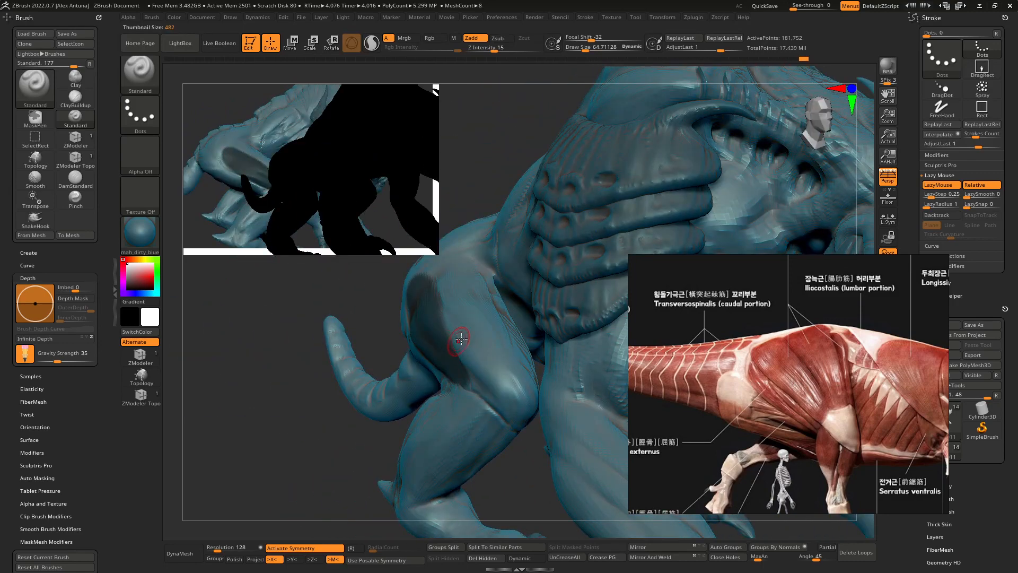
drag(409, 237, 425, 246)
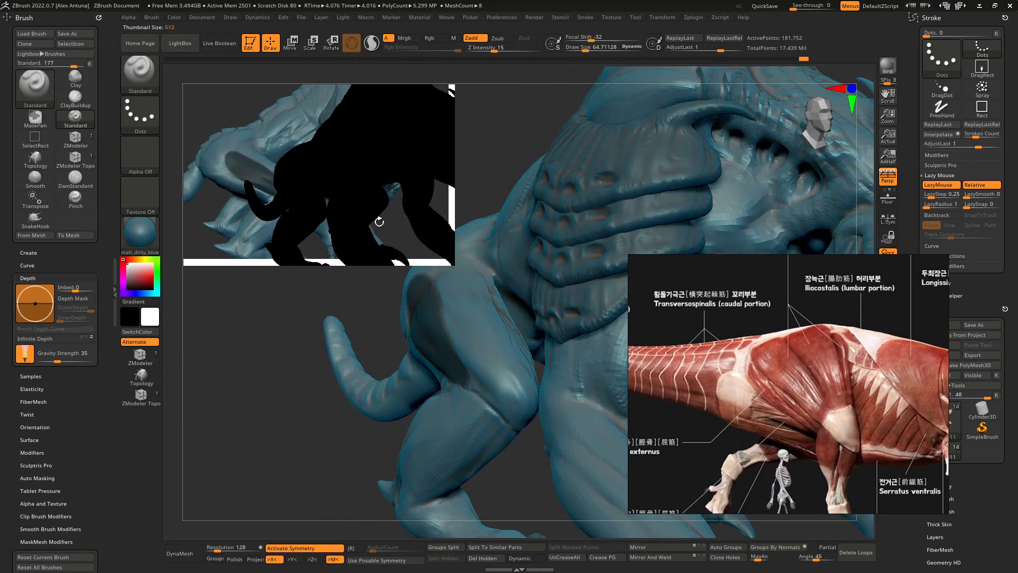
mouse_move(379, 221)
mouse_down()
mouse_move(350, 168)
mouse_move(327, 200)
mouse_move(396, 233)
mouse_up()
key(ctrl)
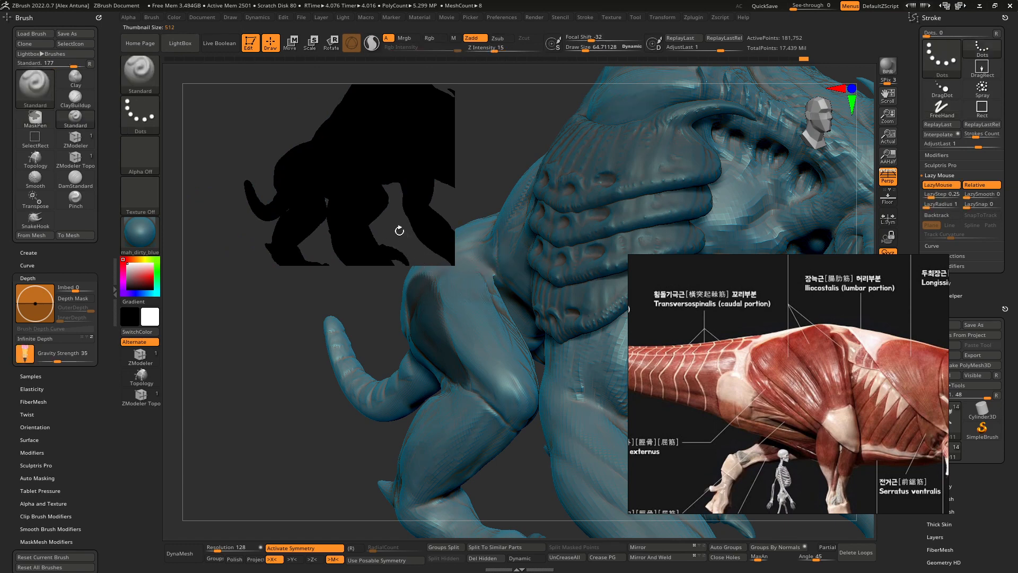
mouse_move(398, 230)
mouse_down()
mouse_move(413, 246)
mouse_move(326, 220)
mouse_move(265, 221)
mouse_move(333, 202)
mouse_up()
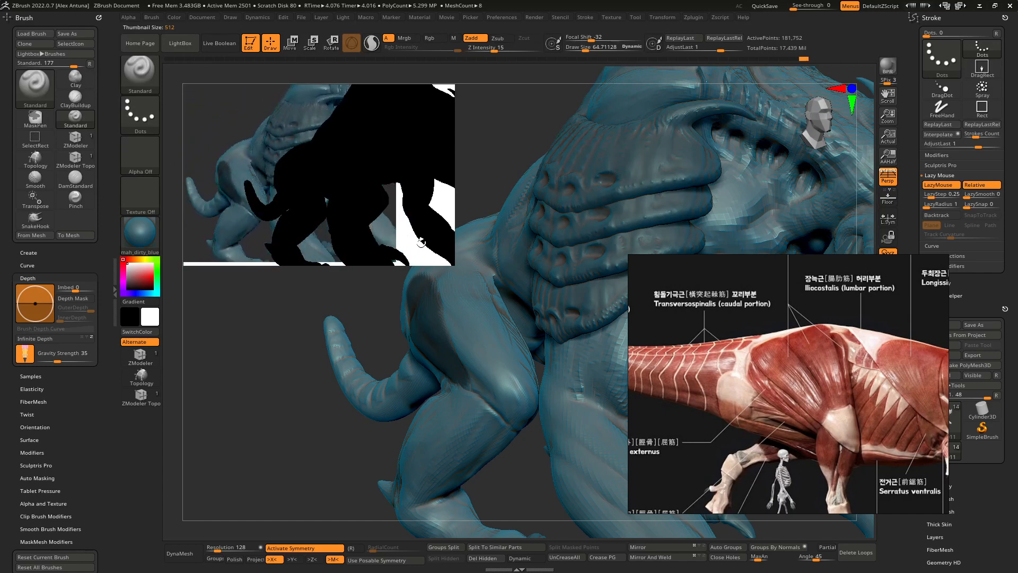
key(ctrl+n)
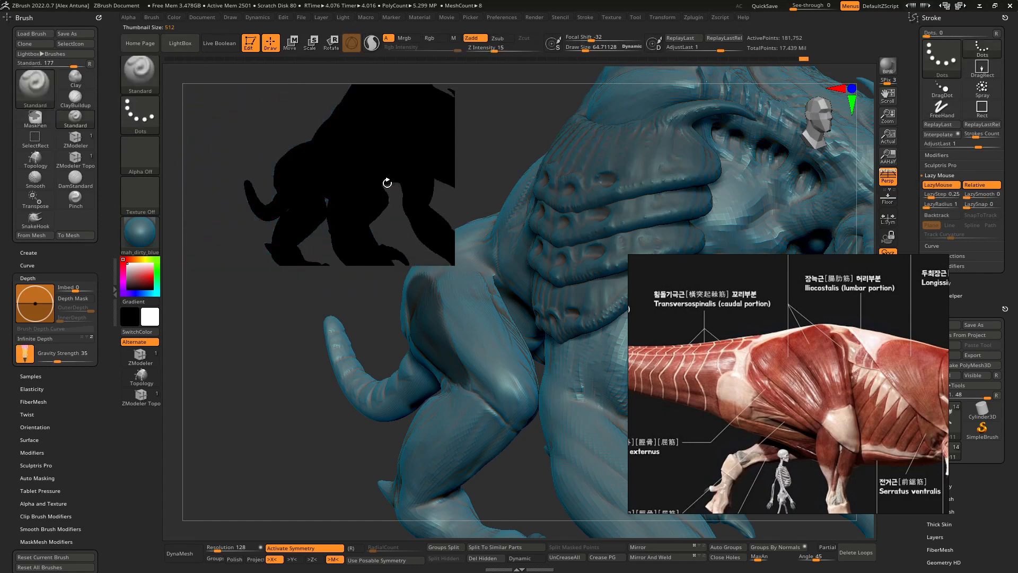
mouse_move(350, 169)
mouse_down()
mouse_move(325, 162)
mouse_move(428, 260)
mouse_up()
drag(473, 196, 474, 194)
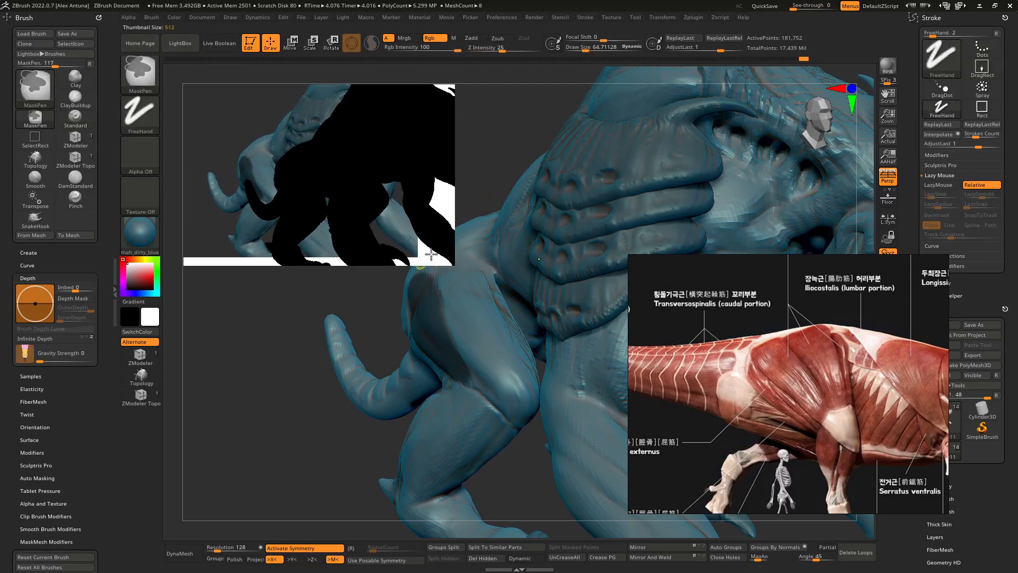
ctrl+drag(431, 255, 396, 219)
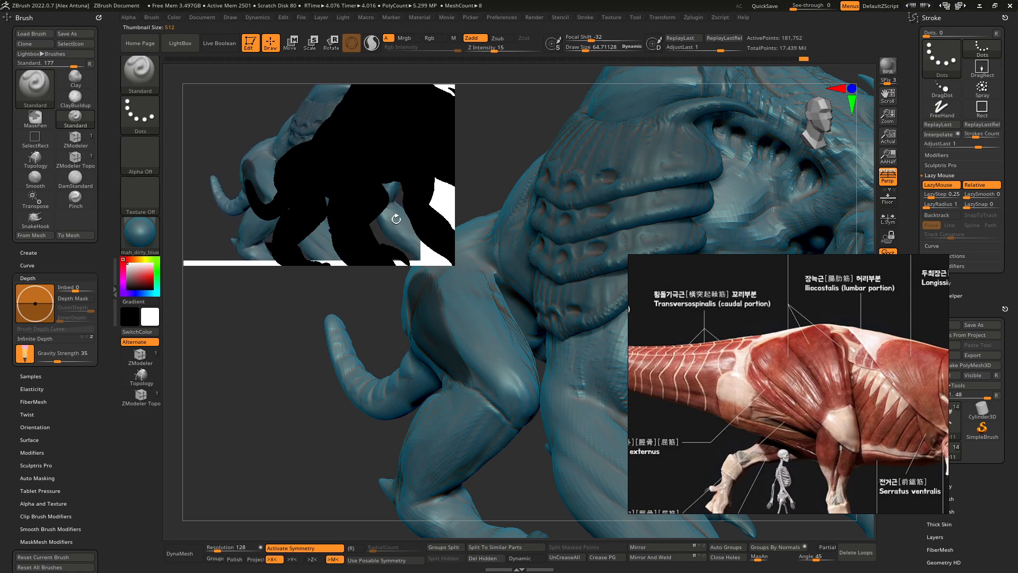
ctrl+click(247, 117)
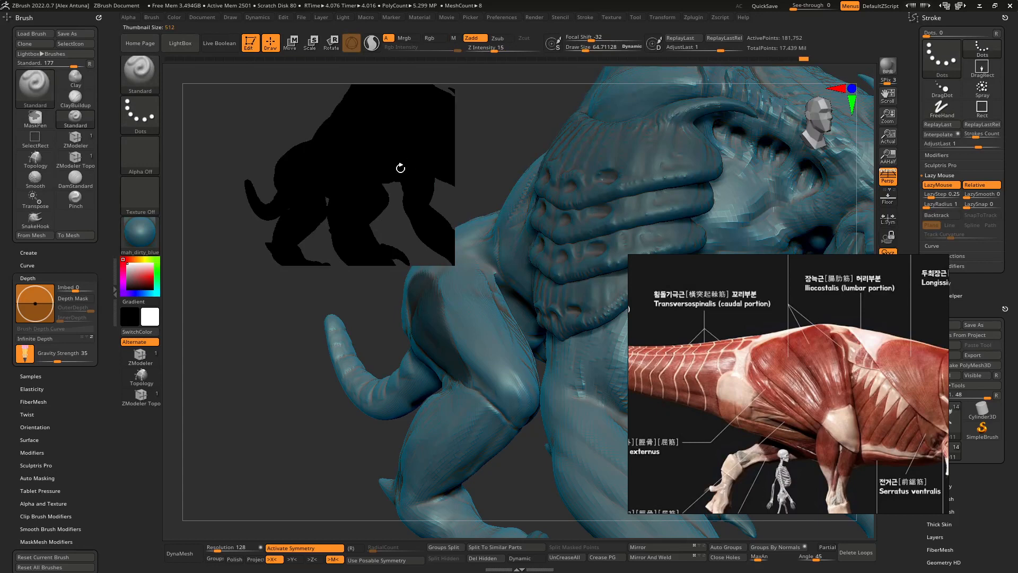
ctrl+drag(376, 163, 358, 174)
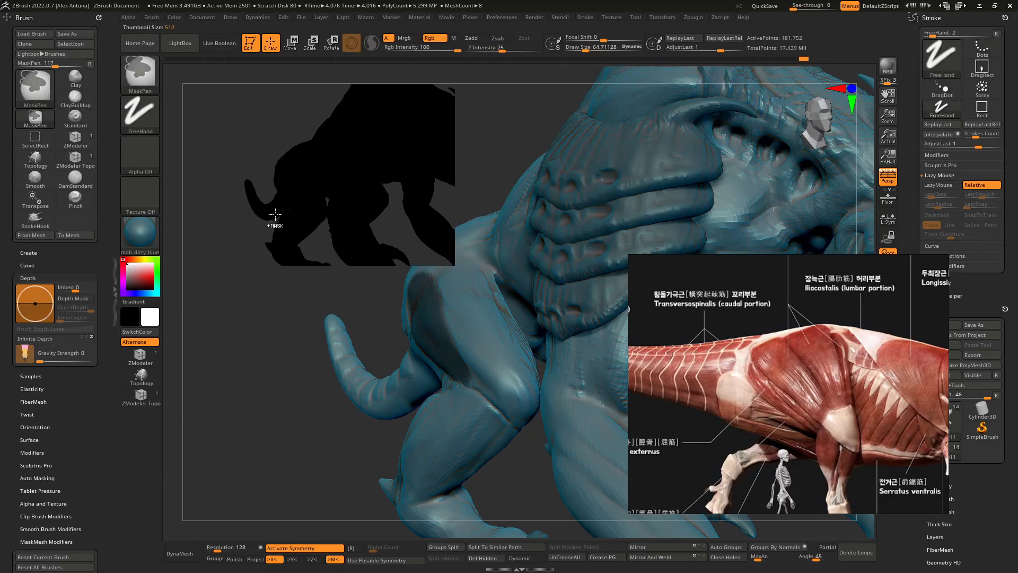
key(f)
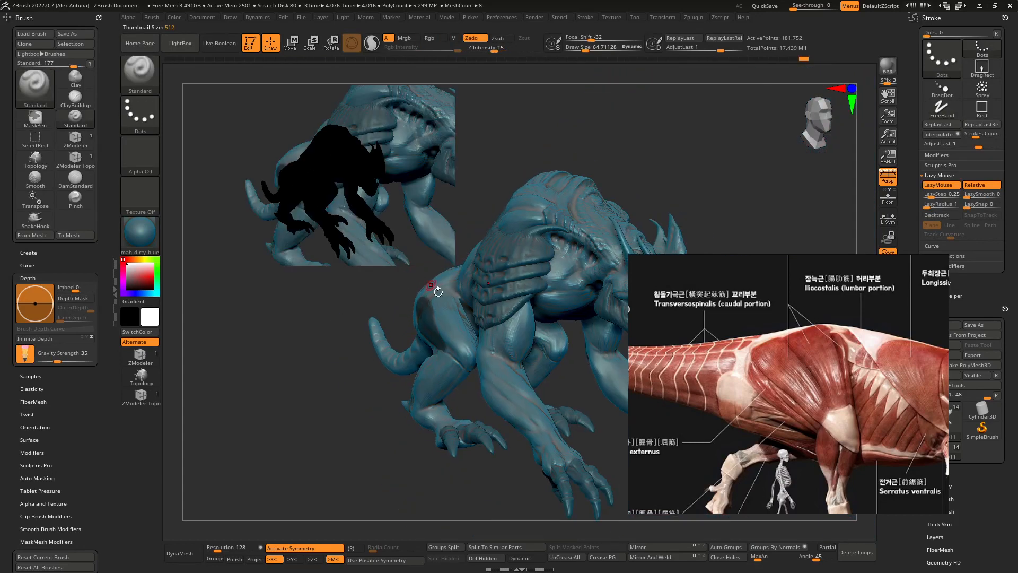
mouse_move(437, 290)
right_down()
mouse_move(474, 339)
mouse_move(447, 328)
mouse_move(466, 336)
right_up()
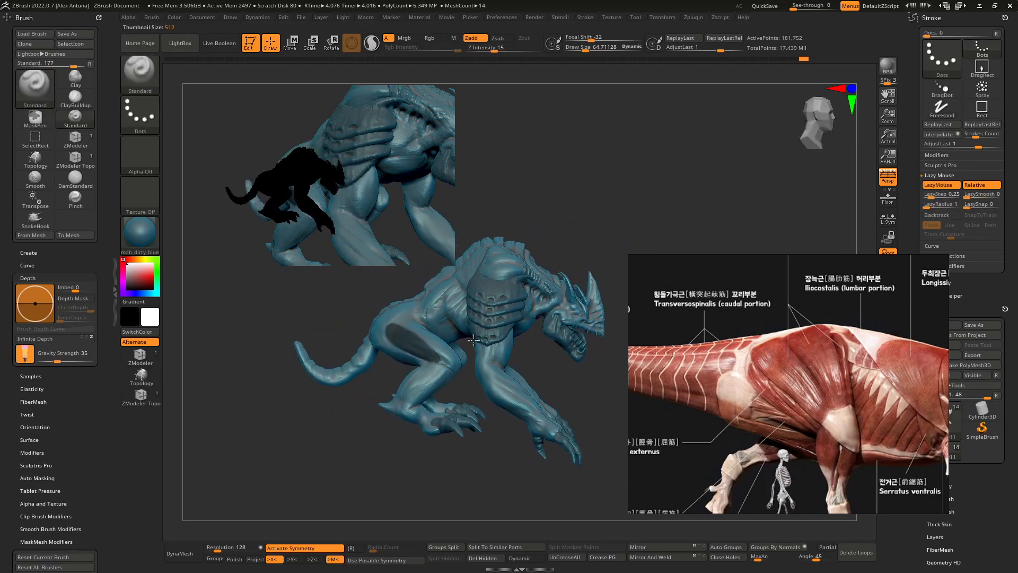
Invert the outer thigh mask so only the elongated muscle is editable, and reduce the silhouette thumbnail's size to 294
drag(450, 259, 312, 170)
mouse_move(258, 130)
mouse_down()
mouse_move(278, 151)
mouse_move(273, 133)
mouse_up()
ctrl+right_drag(470, 254, 446, 353)
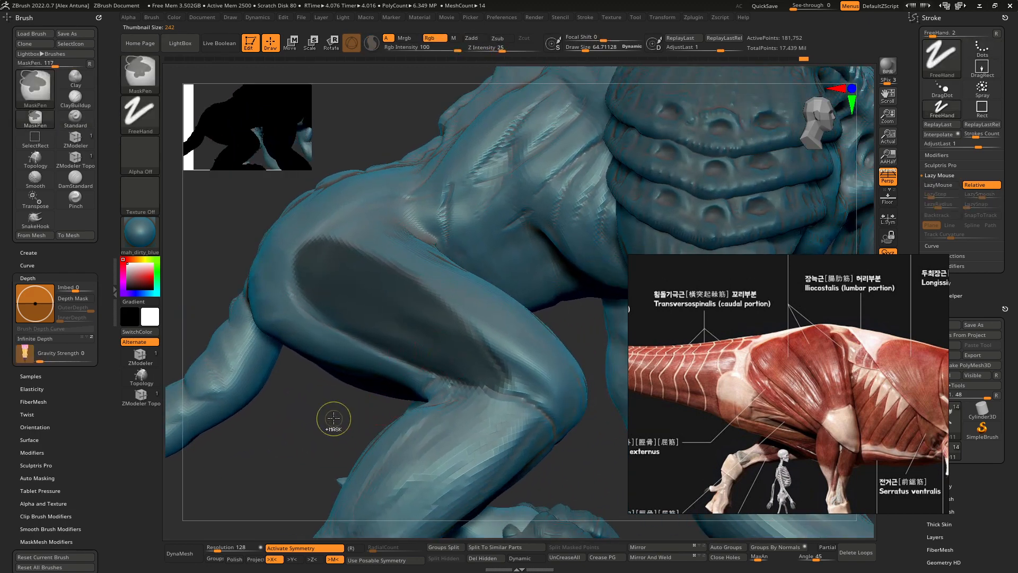
ctrl+click(332, 420)
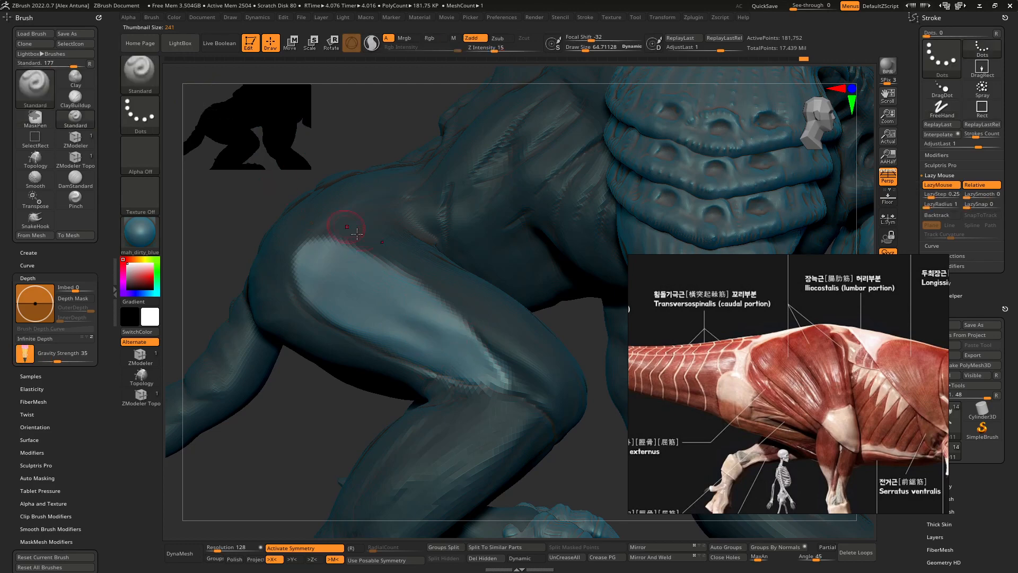
right_drag(459, 290, 355, 210)
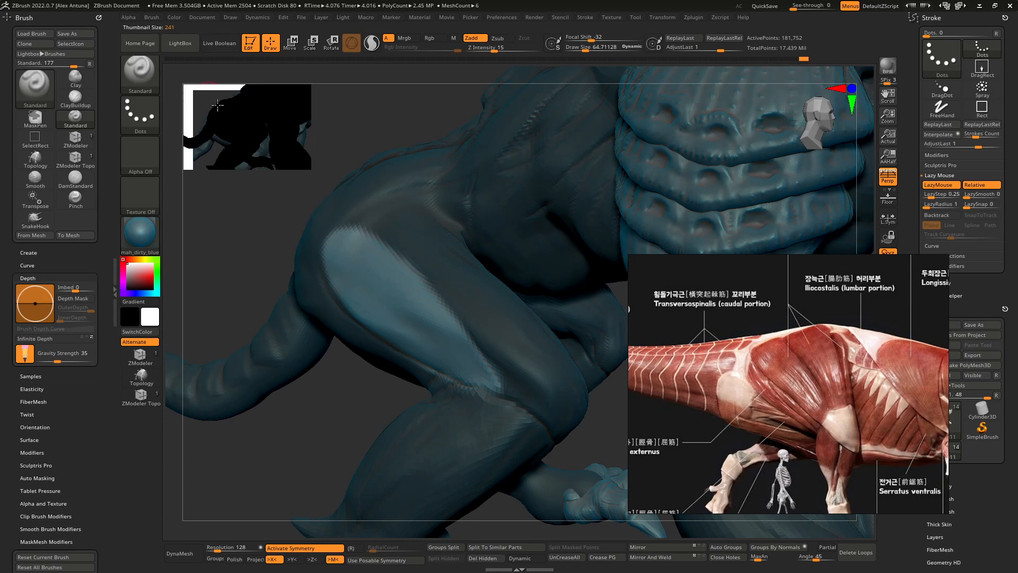
key(ctrl)
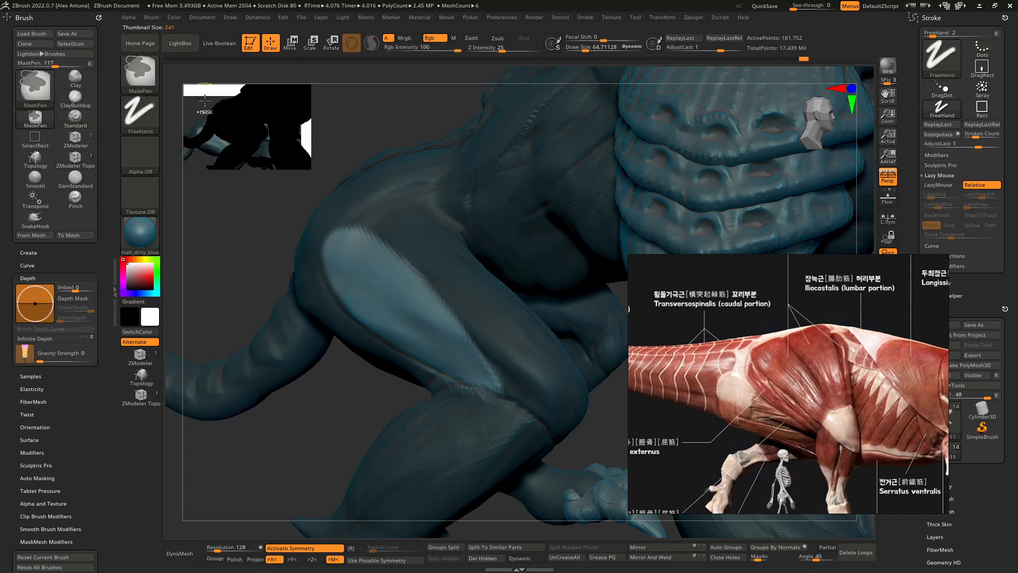
mouse_move(242, 123)
ctrl+mouse_down()
mouse_move(239, 108)
mouse_move(346, 247)
mouse_move(300, 175)
ctrl+mouse_up()
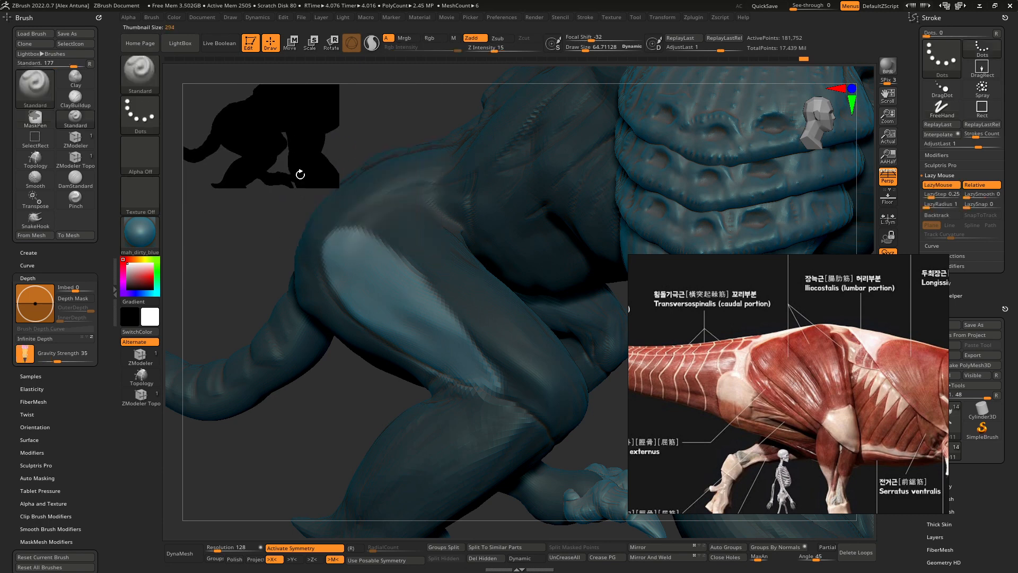
Build up lengthwise muscle strands inside the unmasked outer thigh area with ClayBuildup, from the hip toward the knee
drag(350, 378, 411, 337)
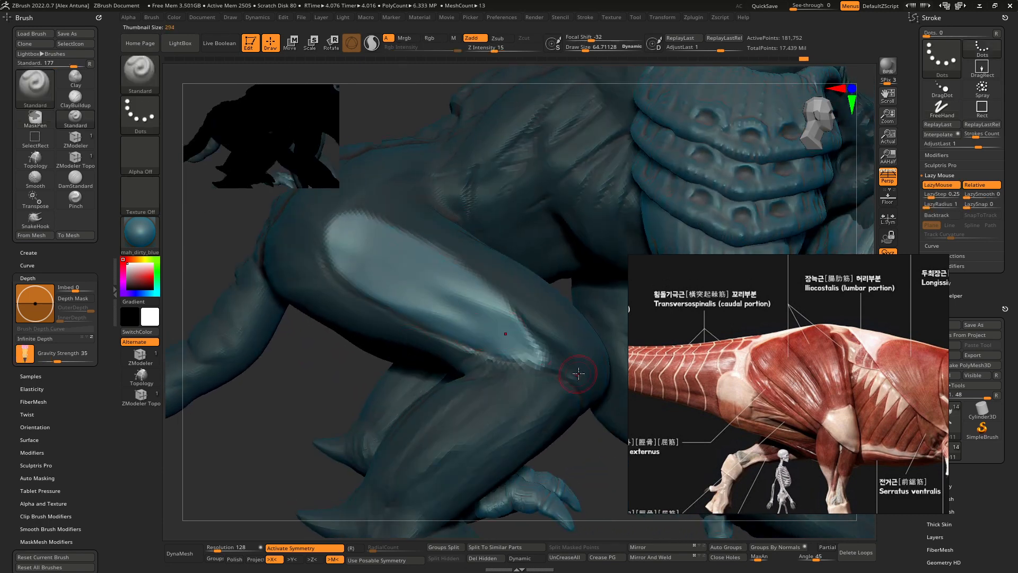
key(b)
key(c)
key(b)
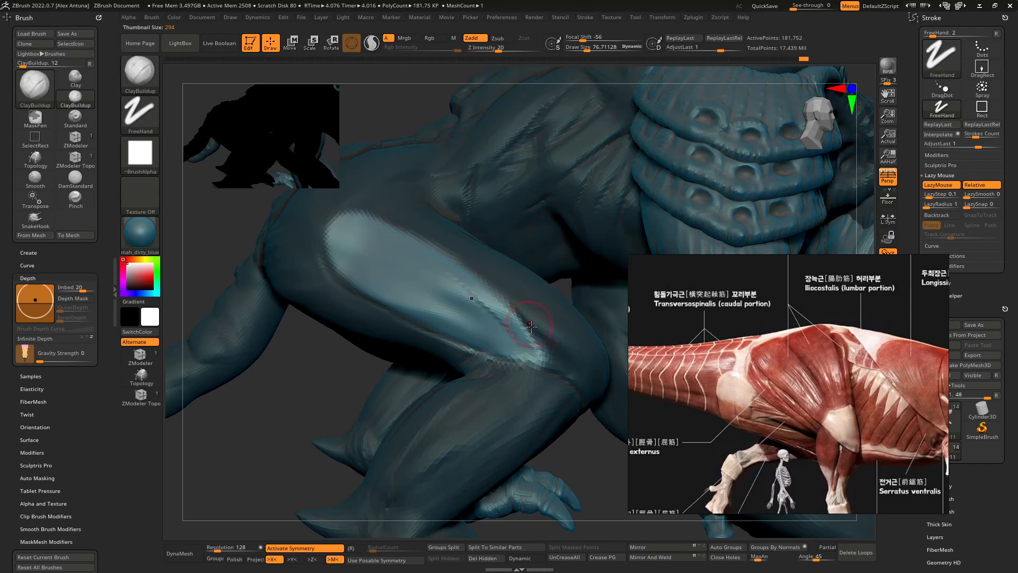
drag(488, 306, 468, 276)
click(501, 18)
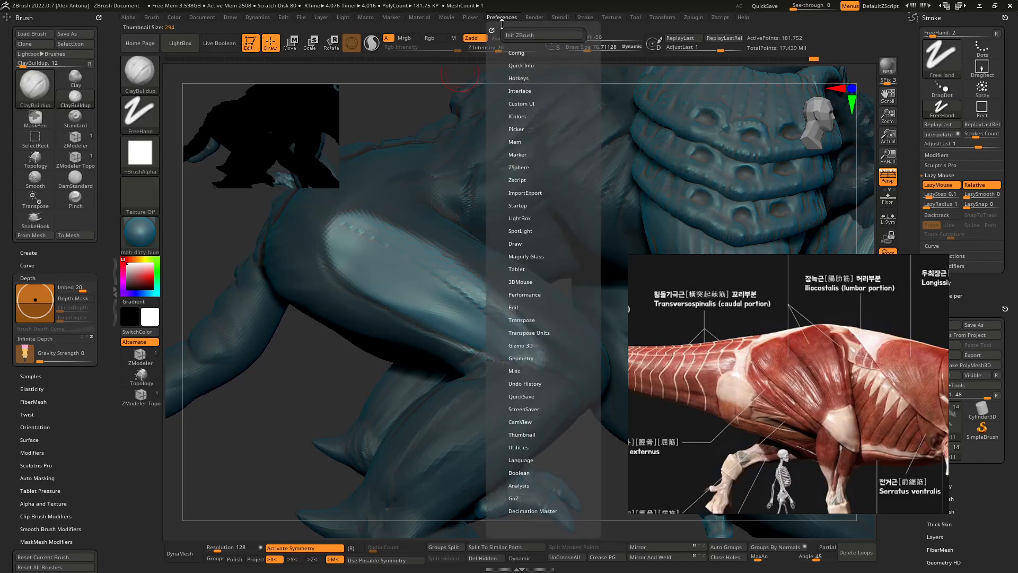
drag(222, 233, 255, 237)
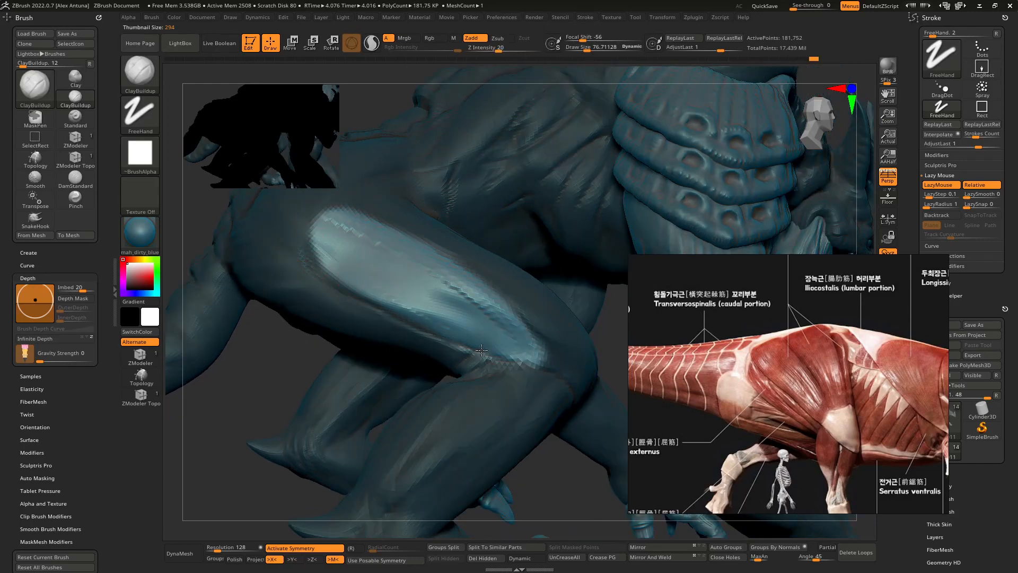
mouse_move(329, 247)
mouse_down()
mouse_move(509, 355)
mouse_move(502, 340)
mouse_up()
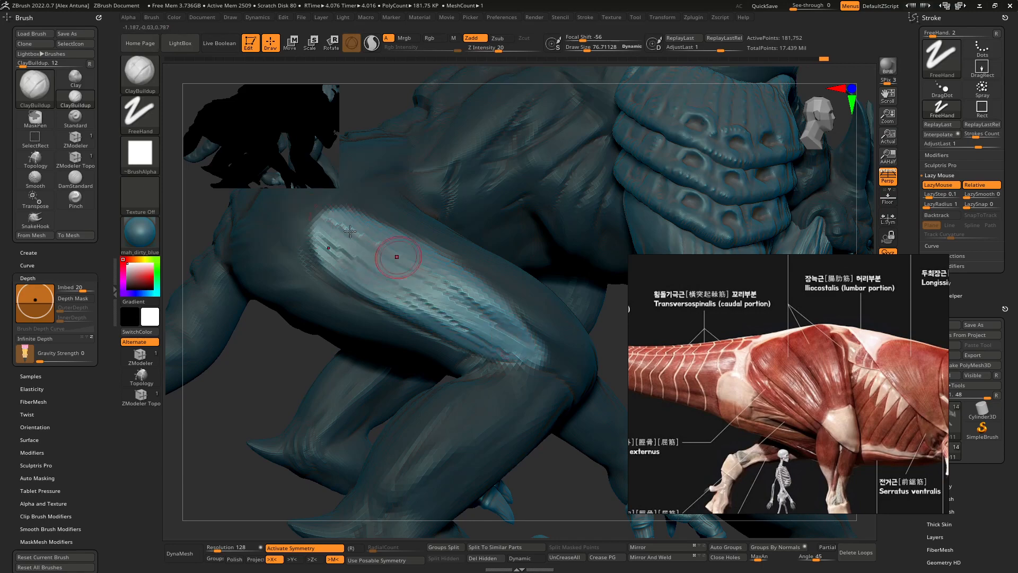
mouse_move(350, 231)
mouse_down()
mouse_move(496, 342)
mouse_move(520, 345)
mouse_up()
right_drag(467, 289, 404, 255)
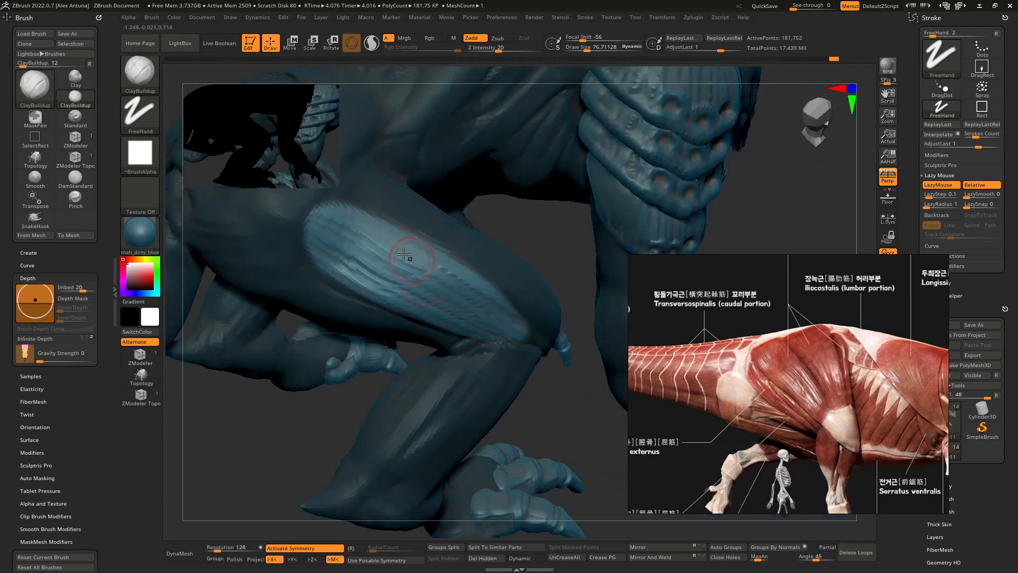
right_drag(447, 282, 387, 255)
mouse_move(375, 227)
mouse_down()
mouse_move(555, 353)
mouse_move(519, 322)
mouse_up()
mouse_move(519, 322)
right_down()
mouse_move(426, 272)
mouse_move(399, 291)
right_up()
drag(330, 250, 451, 313)
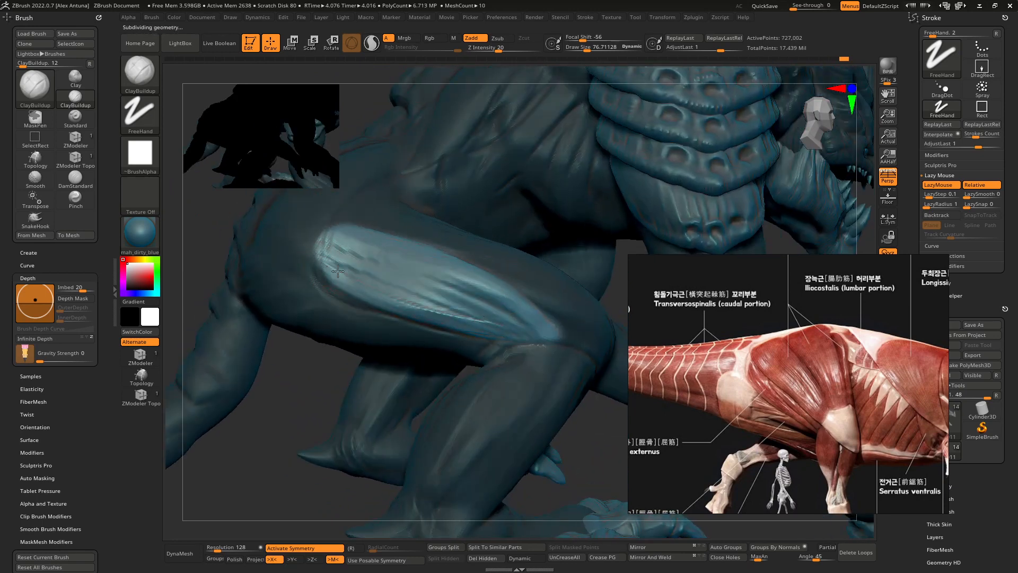
Raise the body one subdivision level and sculpt finer fibers along the unmasked thigh muscle with ClayBuildup
drag(338, 271, 530, 333)
drag(329, 241, 525, 322)
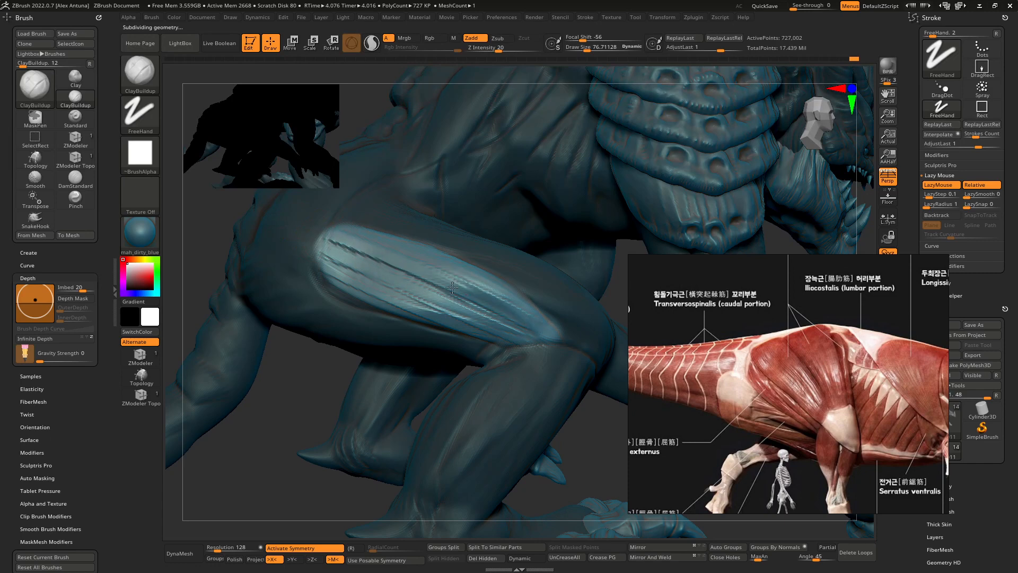
drag(452, 287, 530, 328)
right_drag(555, 361, 552, 336)
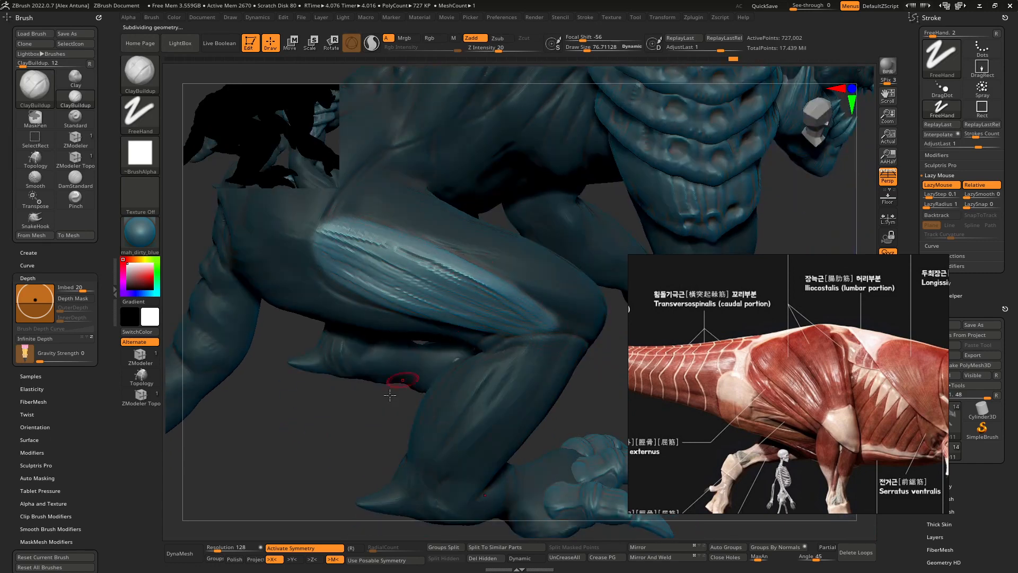
Clear the mask and smooth the fibers on the outer thigh
right_drag(356, 431, 405, 414)
ctrl+drag(600, 371, 565, 361)
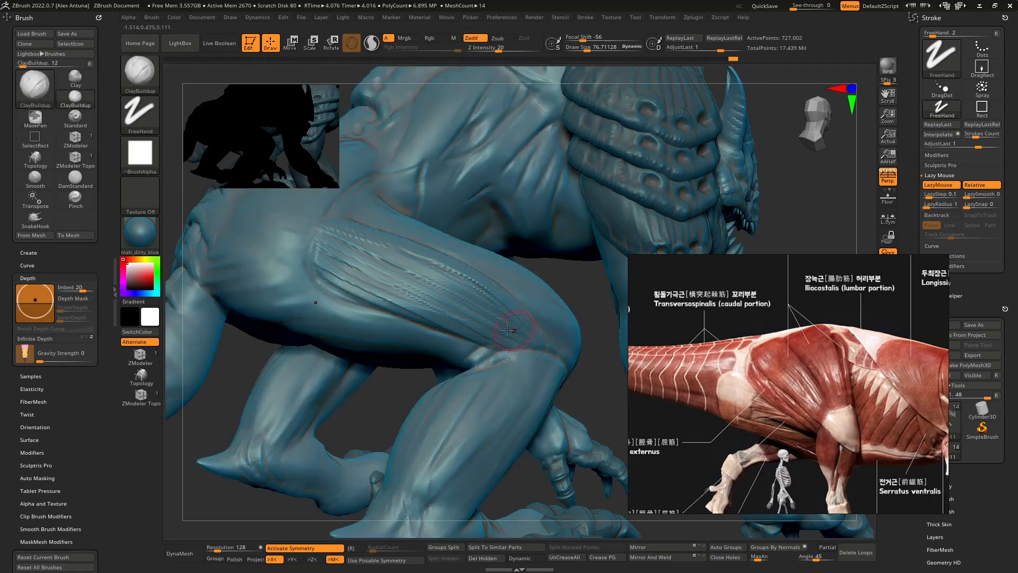
right_drag(565, 360, 530, 333)
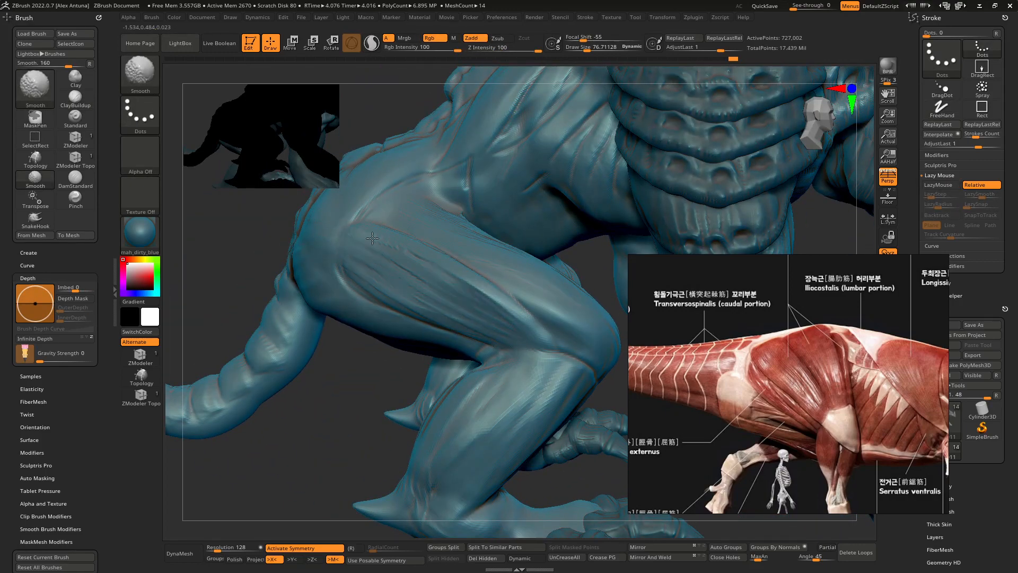
shift+drag(412, 287, 436, 307)
Bring back the outer thigh muscle mask and invert it so the fibered muscle is protected
mouse_move(467, 350)
ctrl+right_down()
mouse_move(470, 342)
mouse_move(490, 351)
mouse_move(460, 366)
mouse_move(471, 360)
mouse_move(409, 309)
ctrl+right_up()
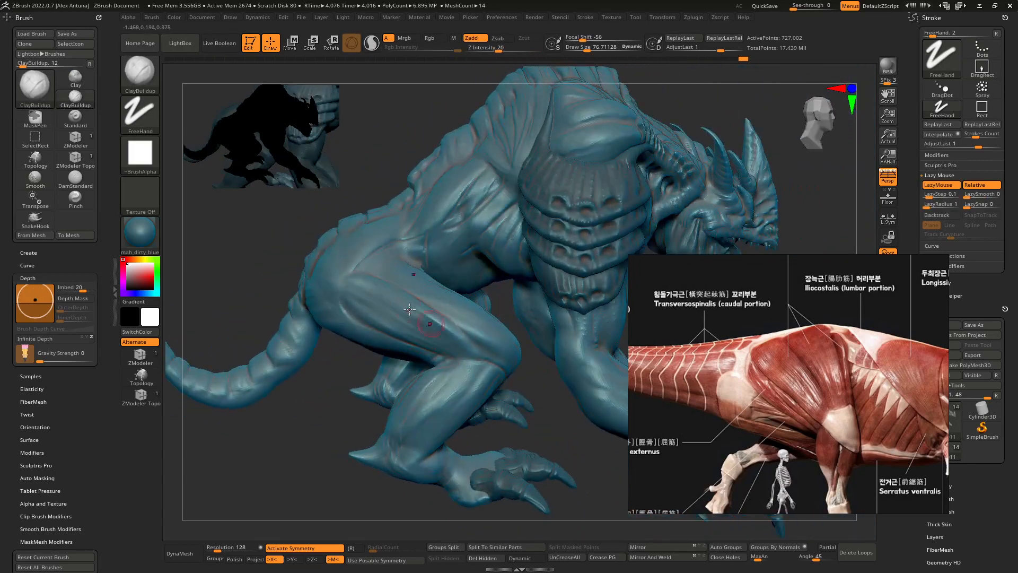
ctrl+right_drag(463, 344, 471, 343)
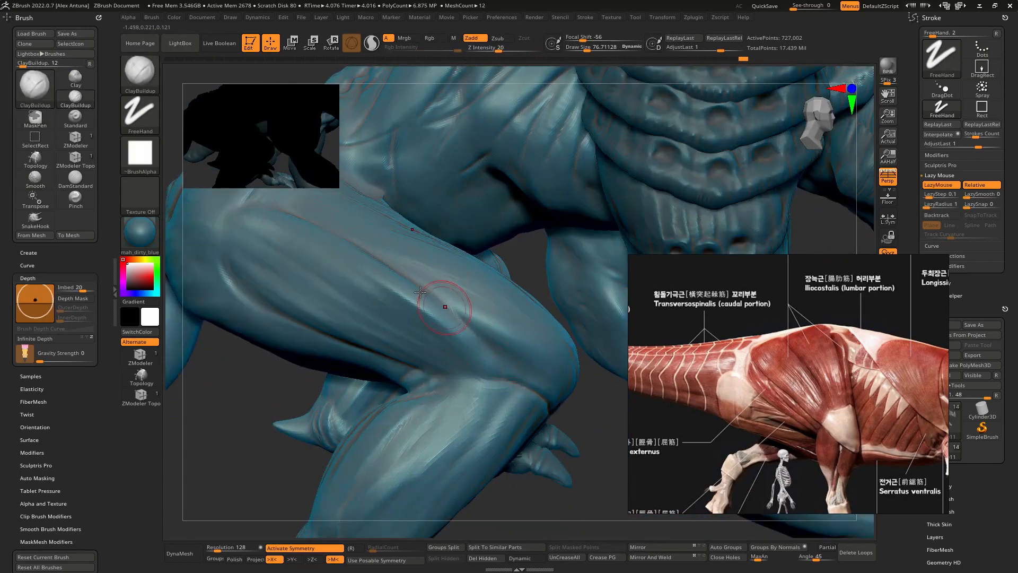
right_drag(384, 251, 501, 344)
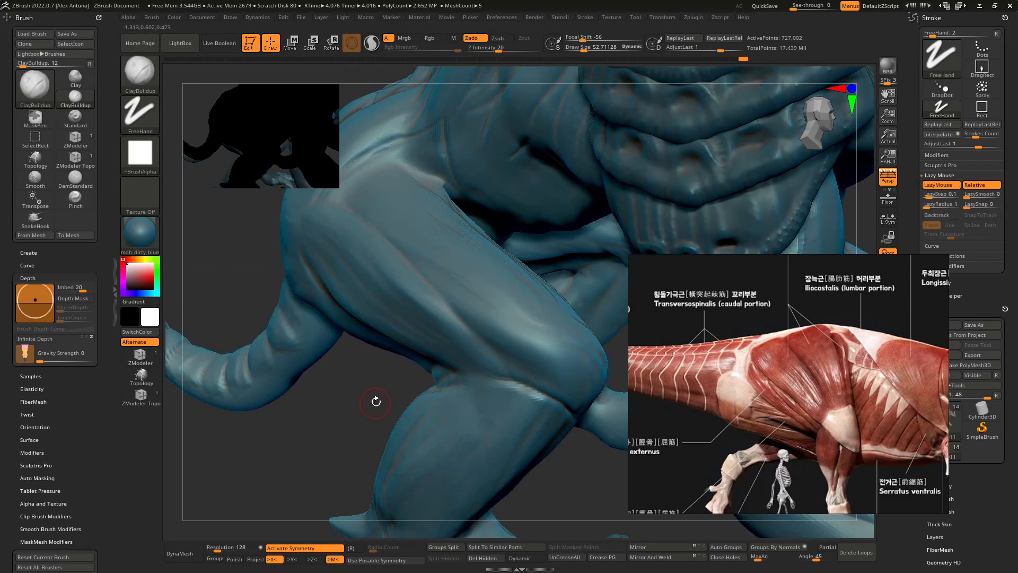
key(ctrl)
key(ctrl+h)
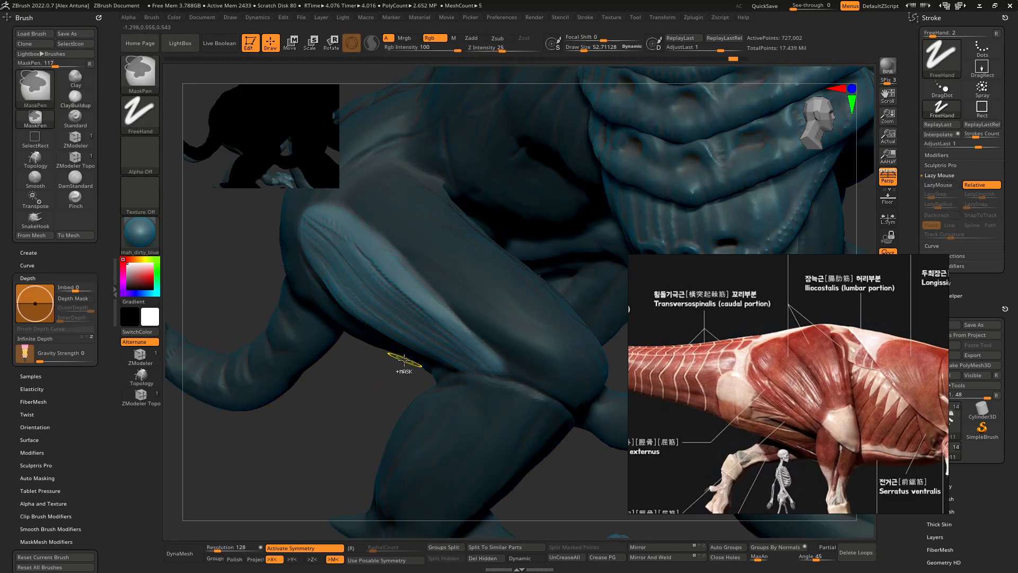
ctrl+click(334, 413)
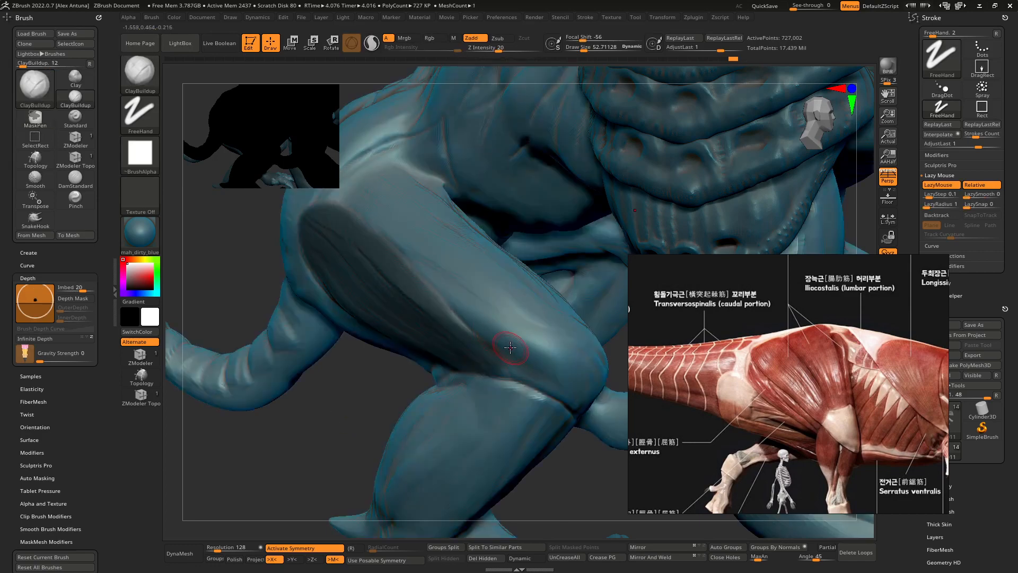
Extend the mask along the front edge of the thigh and build up the exposed strip toward the knee with ClayBuildup
mouse_move(510, 347)
right_down()
mouse_move(477, 354)
mouse_move(496, 366)
right_up()
mouse_move(509, 390)
ctrl+mouse_down()
mouse_move(534, 351)
mouse_move(536, 295)
mouse_move(523, 270)
ctrl+mouse_up()
right_drag(523, 270, 490, 319)
mouse_move(530, 340)
ctrl+mouse_down()
mouse_move(540, 262)
mouse_move(461, 127)
ctrl+mouse_up()
key(f)
ctrl+right_drag(521, 269, 522, 412)
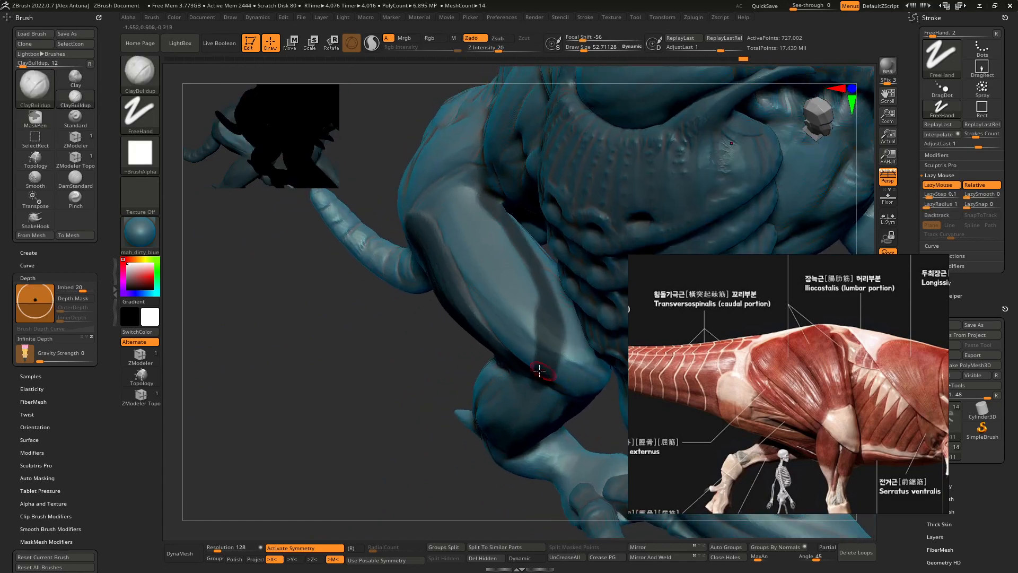
mouse_move(540, 371)
mouse_down()
mouse_move(565, 339)
mouse_move(530, 379)
mouse_up()
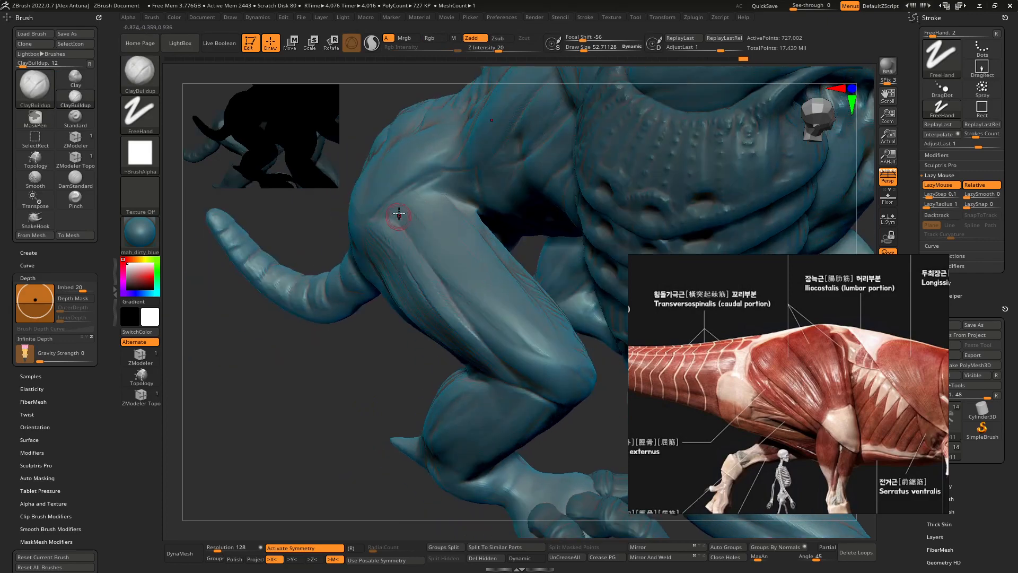
Paint a narrow MaskPen strip down the front of the thigh from the hip to the knee
ctrl+drag(390, 200, 528, 373)
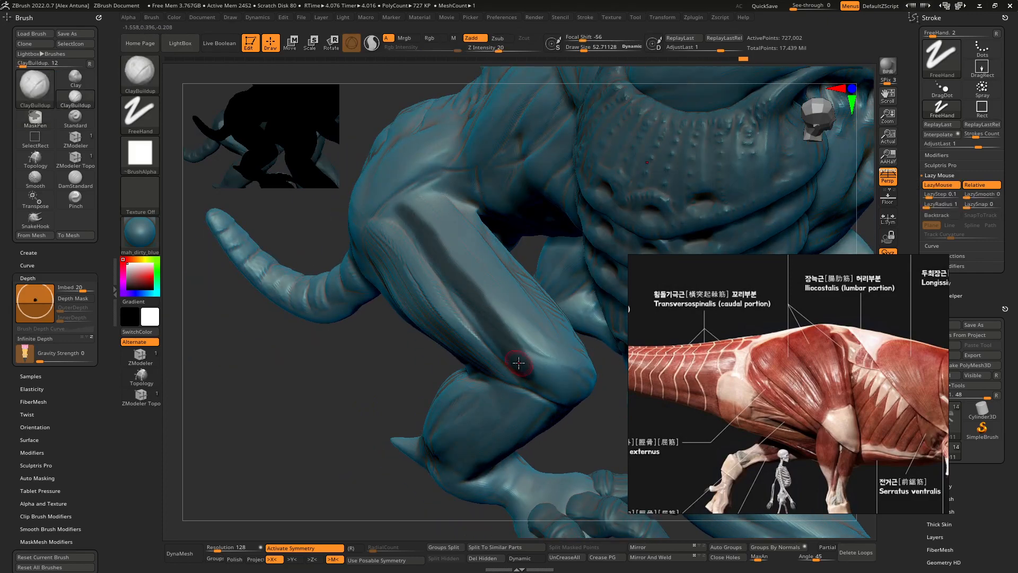
right_drag(519, 360, 532, 355)
ctrl+drag(499, 345, 511, 361)
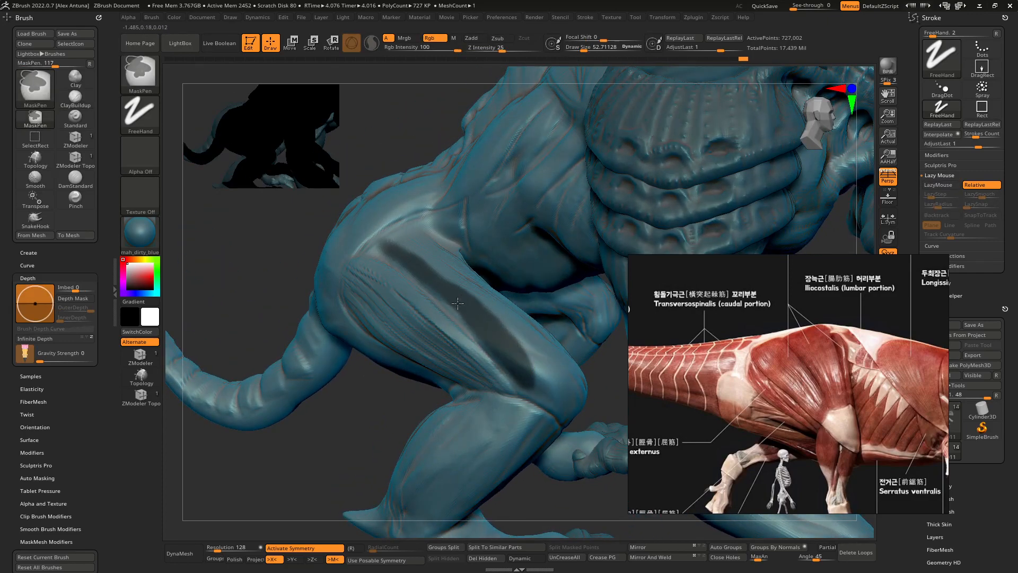
mouse_move(557, 406)
ctrl+mouse_down()
mouse_move(551, 361)
mouse_move(522, 337)
ctrl+mouse_up()
ctrl+right_drag(593, 400, 472, 318)
Hide the front part of the body to expose the hind leg, and isolate the subtool with Solo mode
ctrl+shift+drag(587, 191, 377, 504)
right_drag(400, 484, 378, 368)
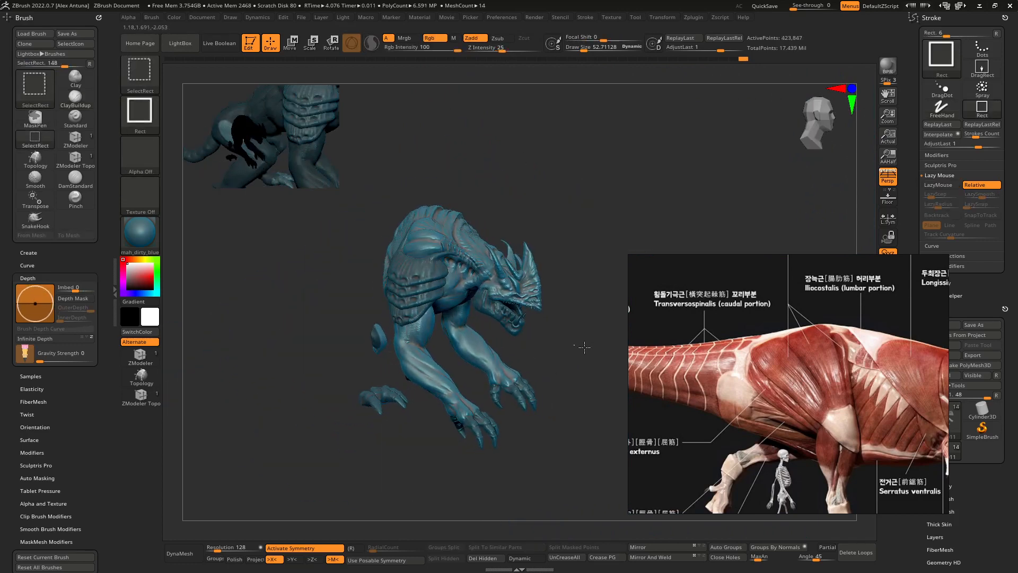
ctrl+shift+click(347, 301)
right_drag(451, 308, 573, 255)
mouse_move(582, 201)
ctrl+shift+mouse_down()
mouse_move(459, 445)
mouse_move(392, 464)
ctrl+shift+mouse_up()
right_drag(451, 371, 515, 322)
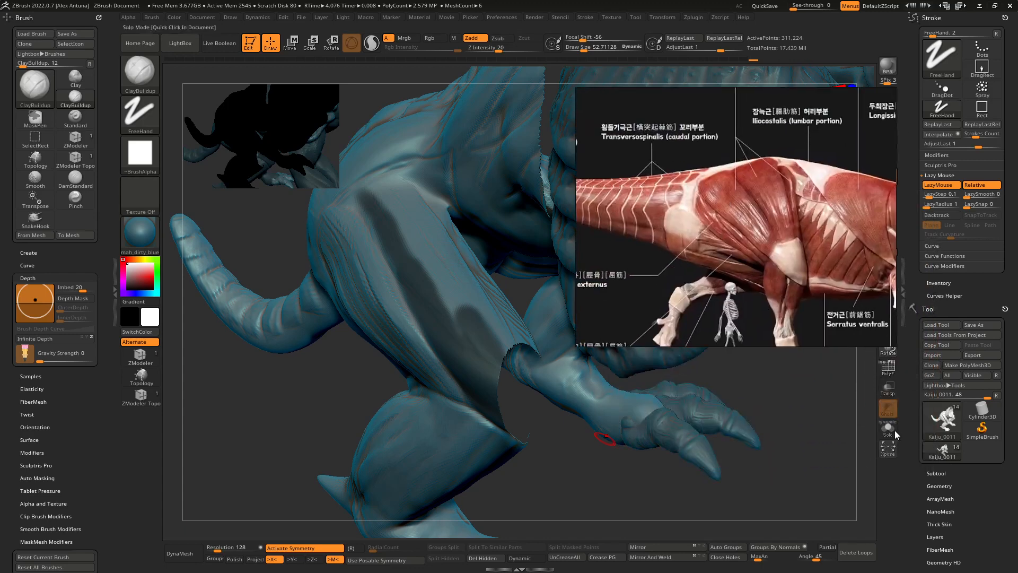
click(894, 430)
Fill in and trim the MaskPen mask over the front thigh muscle, shaping its edges from the hip toward the knee
mouse_move(446, 298)
right_down()
mouse_move(438, 313)
mouse_move(462, 327)
right_up()
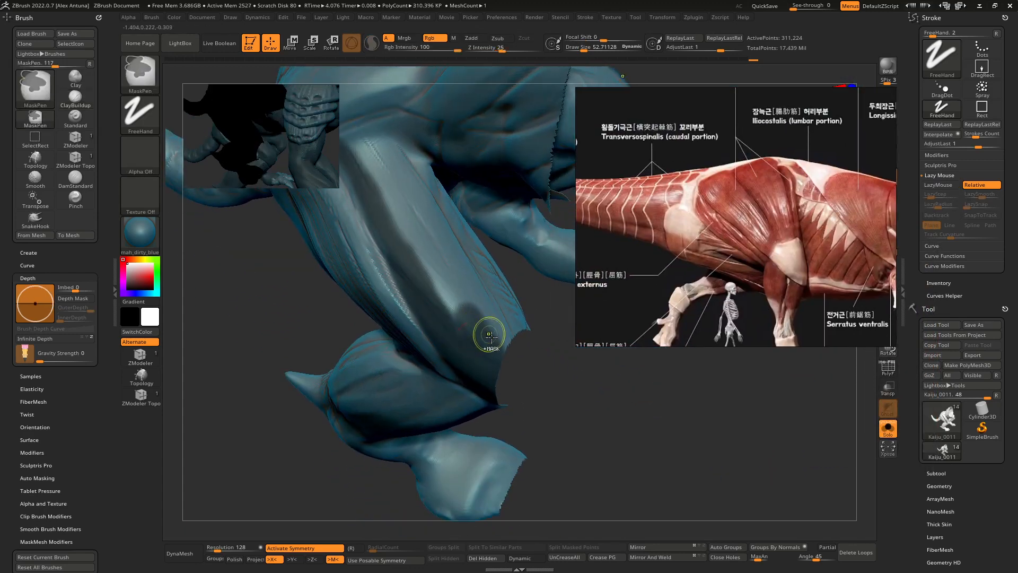
mouse_move(491, 336)
ctrl+mouse_down()
mouse_move(472, 292)
mouse_move(488, 307)
mouse_move(355, 143)
mouse_move(413, 186)
mouse_move(471, 284)
ctrl+mouse_up()
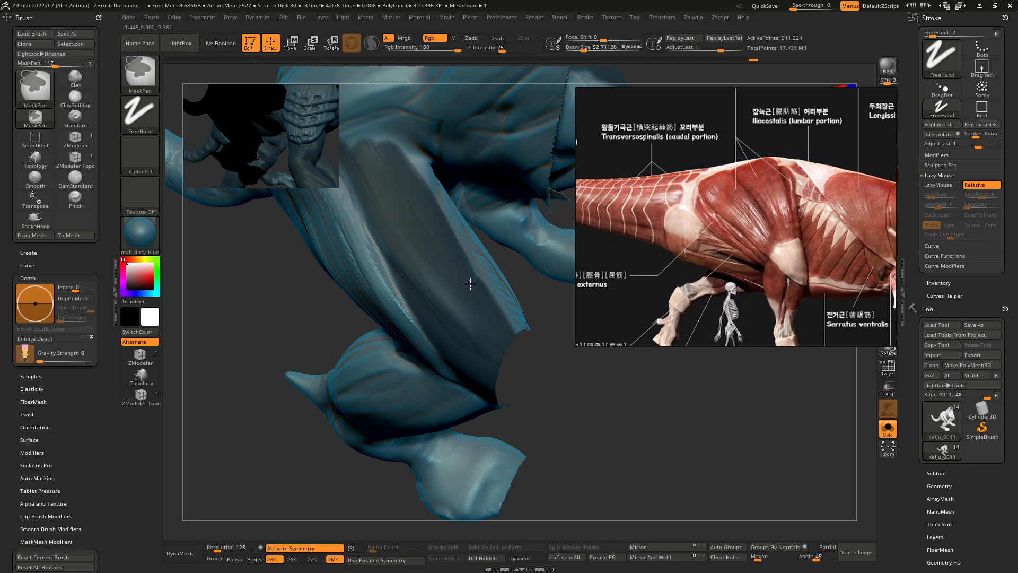
right_drag(403, 165, 463, 232)
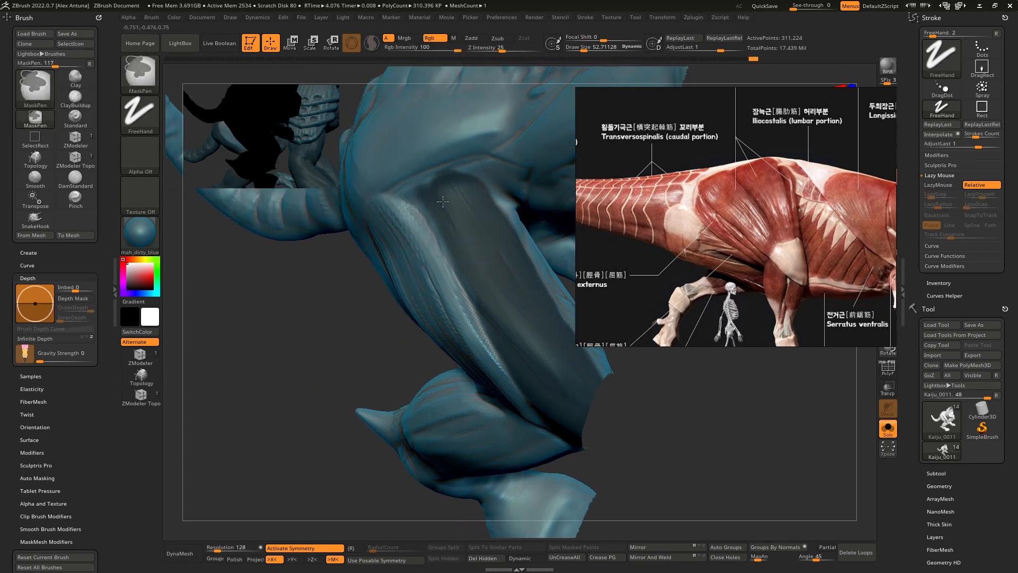
mouse_move(448, 337)
ctrl+alt+mouse_down()
mouse_move(467, 303)
mouse_move(419, 209)
ctrl+alt+mouse_up()
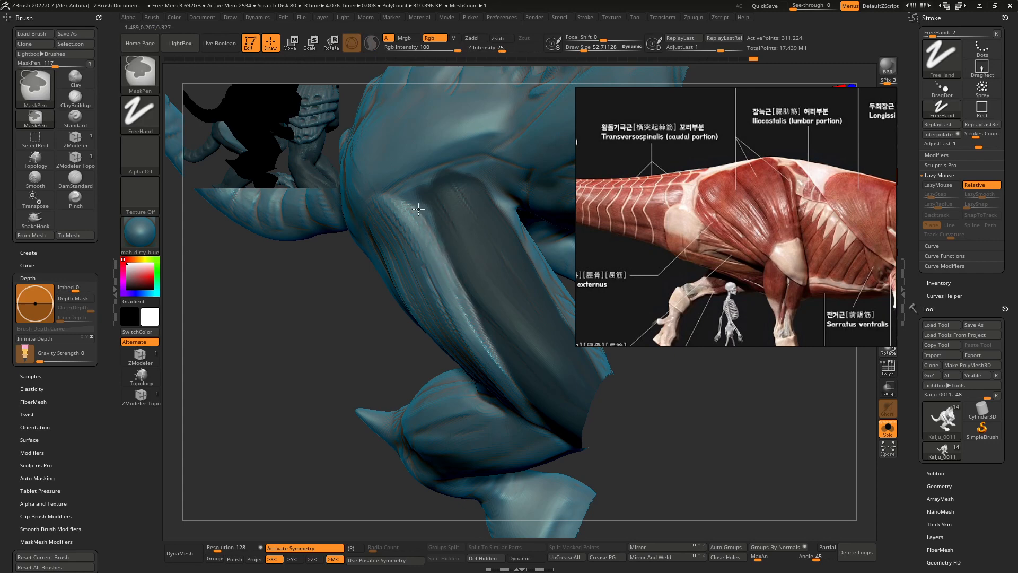
right_drag(462, 157, 360, 226)
ctrl+drag(360, 226, 414, 345)
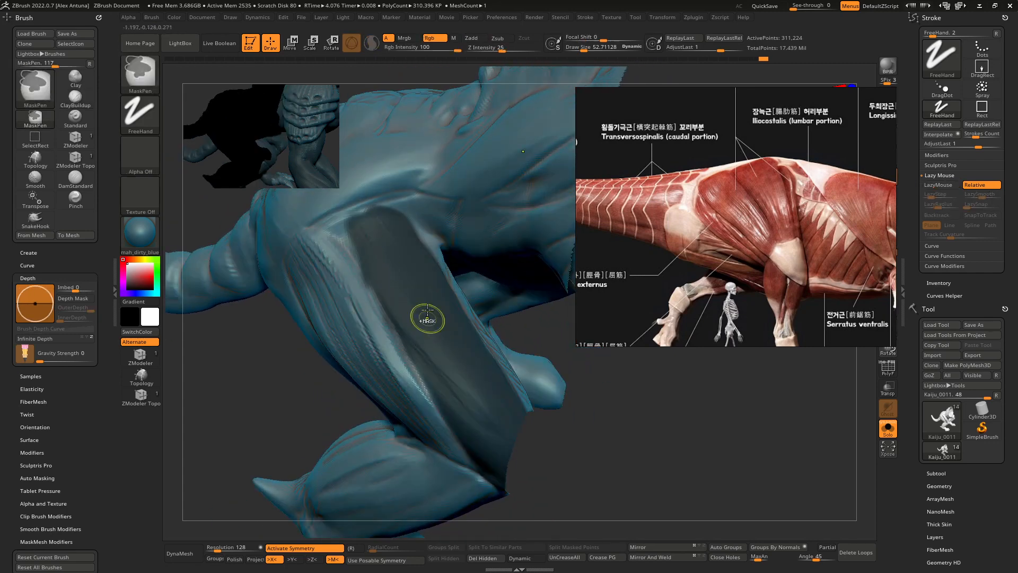
right_drag(407, 252, 396, 275)
key(ctrl)
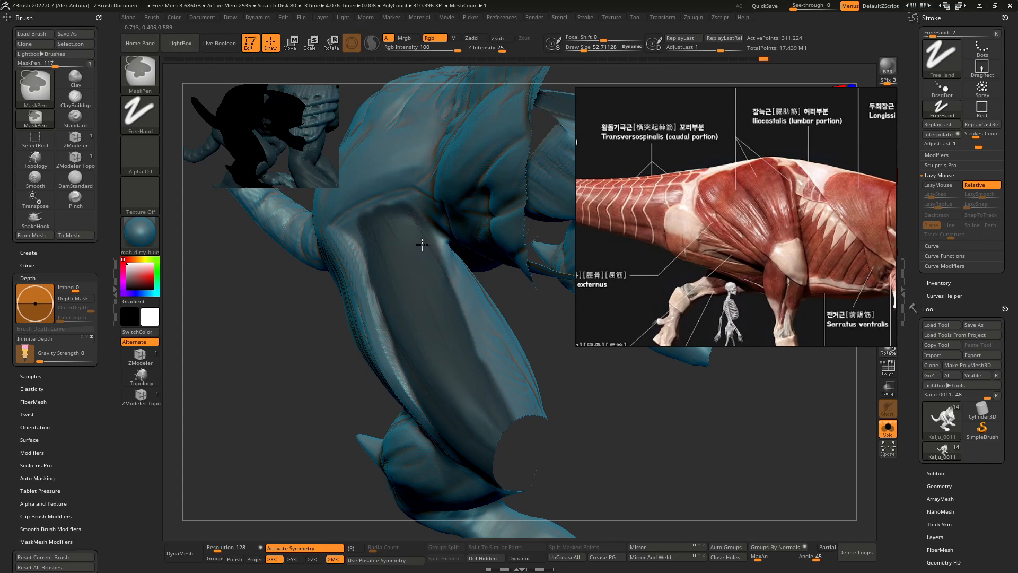
mouse_move(401, 213)
ctrl+mouse_down()
mouse_move(370, 199)
mouse_move(427, 192)
ctrl+mouse_up()
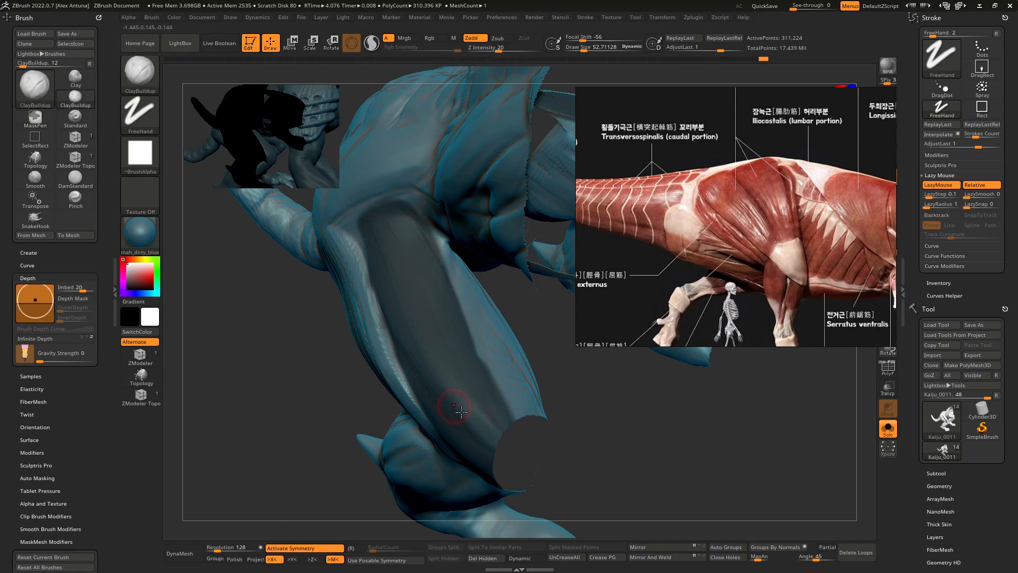
Unhide the full body and extend the thigh mask down over the knee
mouse_move(466, 414)
right_down()
mouse_move(516, 405)
mouse_move(551, 433)
mouse_move(445, 334)
mouse_move(455, 371)
mouse_move(474, 313)
right_up()
ctrl+shift+click(518, 455)
ctrl+drag(473, 313, 503, 380)
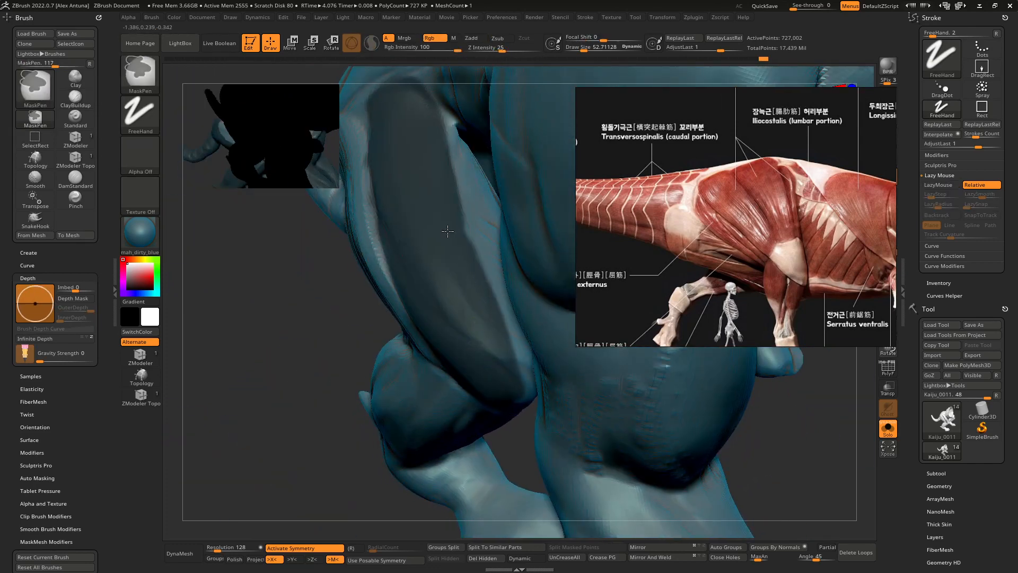
ctrl+drag(448, 190, 424, 135)
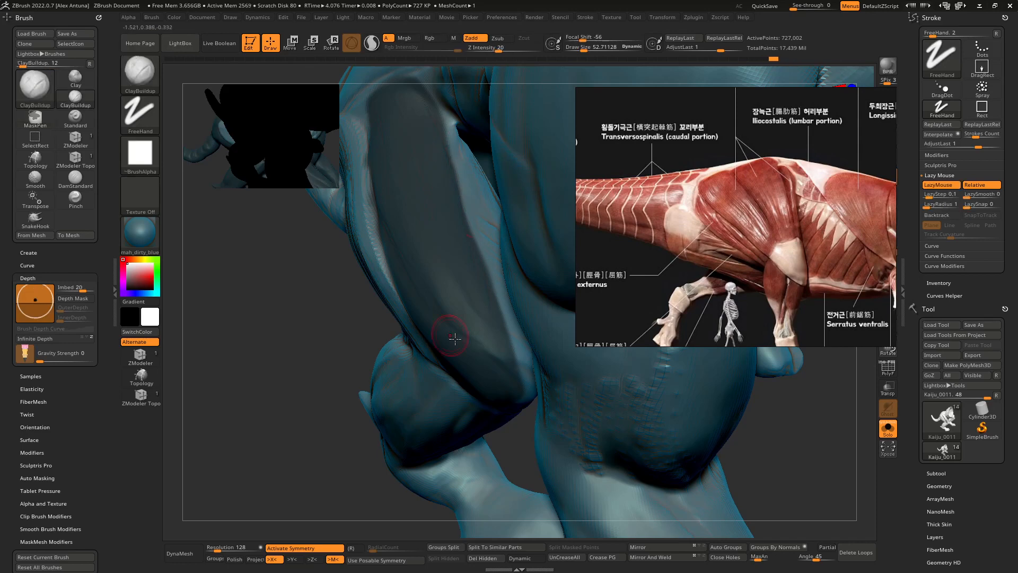
Invert the mask so that only the front thigh muscle stays editable
mouse_move(454, 336)
ctrl+right_down()
mouse_move(455, 357)
mouse_move(473, 339)
ctrl+right_up()
ctrl+click(312, 388)
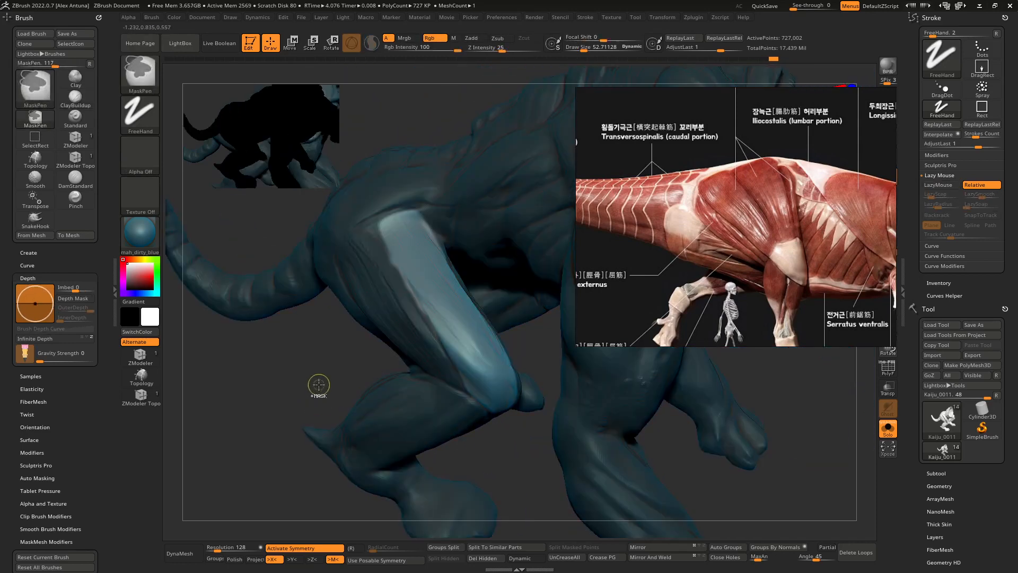
ctrl+click(442, 301)
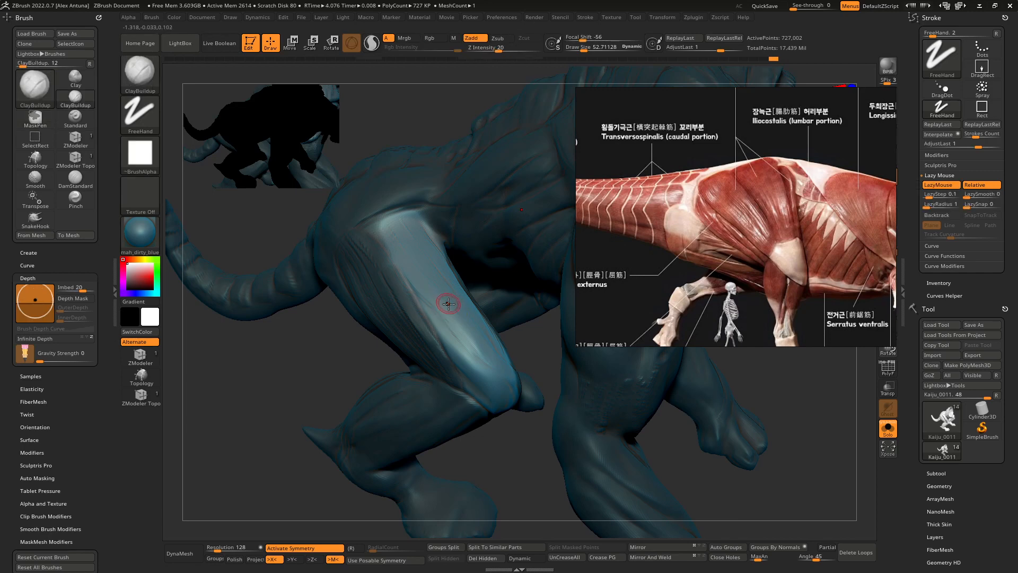
key(ctrl)
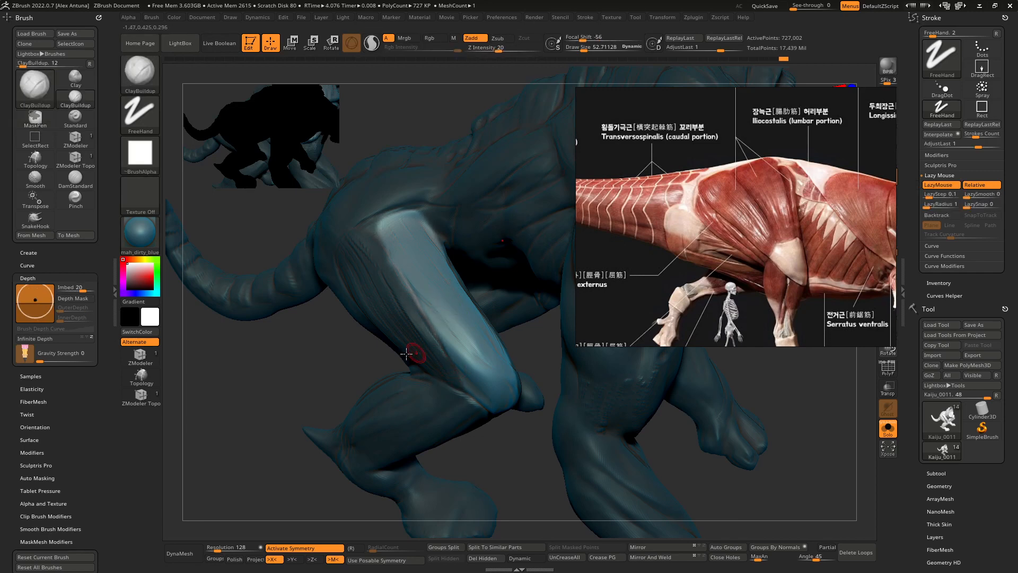
Enlarge ClayBuildup to about draw size 73 and lay long fibers along the outer side of the exposed thigh muscle
key(bracketright)
key(bracketright)
mouse_move(389, 221)
mouse_down()
mouse_move(431, 321)
mouse_move(475, 354)
mouse_up()
drag(414, 252, 491, 387)
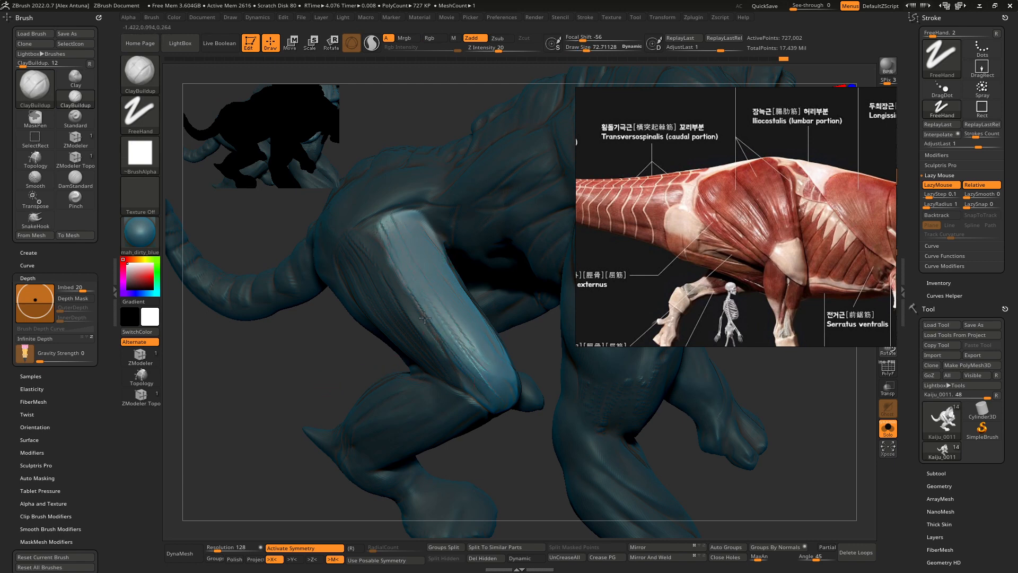
drag(426, 317, 491, 388)
Cover the front face of the exposed thigh muscle with long ClayBuildup fibers running from the hip to the knee
right_drag(491, 389, 530, 380)
drag(479, 293, 522, 411)
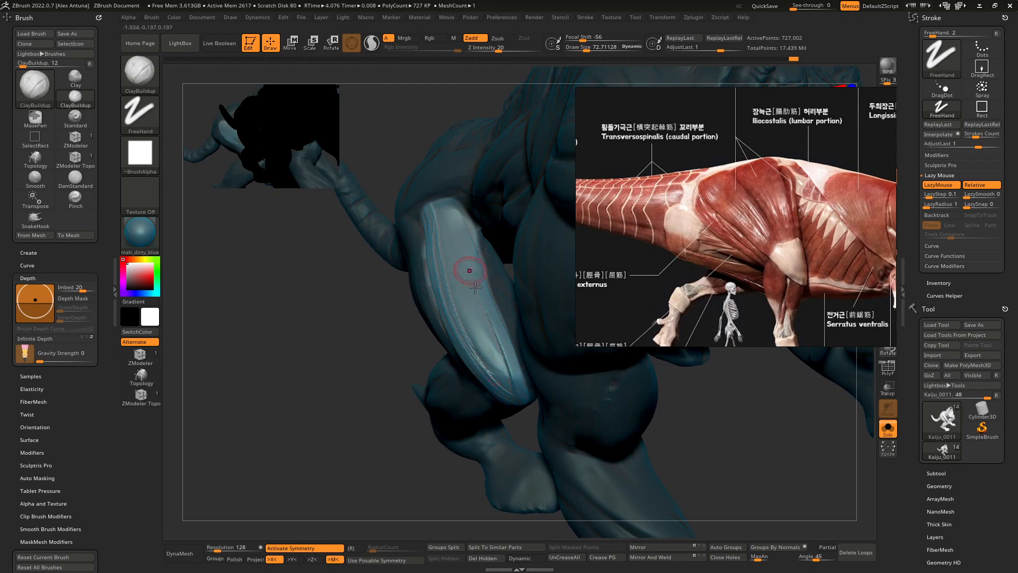
drag(468, 270, 503, 382)
mouse_move(446, 206)
mouse_down()
mouse_move(465, 211)
mouse_move(449, 209)
mouse_move(498, 391)
mouse_up()
right_drag(457, 246, 495, 241)
mouse_move(459, 245)
mouse_down()
mouse_move(431, 209)
mouse_move(449, 196)
mouse_move(455, 292)
mouse_move(432, 268)
mouse_move(510, 361)
mouse_up()
right_drag(510, 360, 497, 317)
mouse_move(497, 317)
mouse_down()
mouse_move(512, 401)
mouse_move(517, 367)
mouse_move(532, 403)
mouse_up()
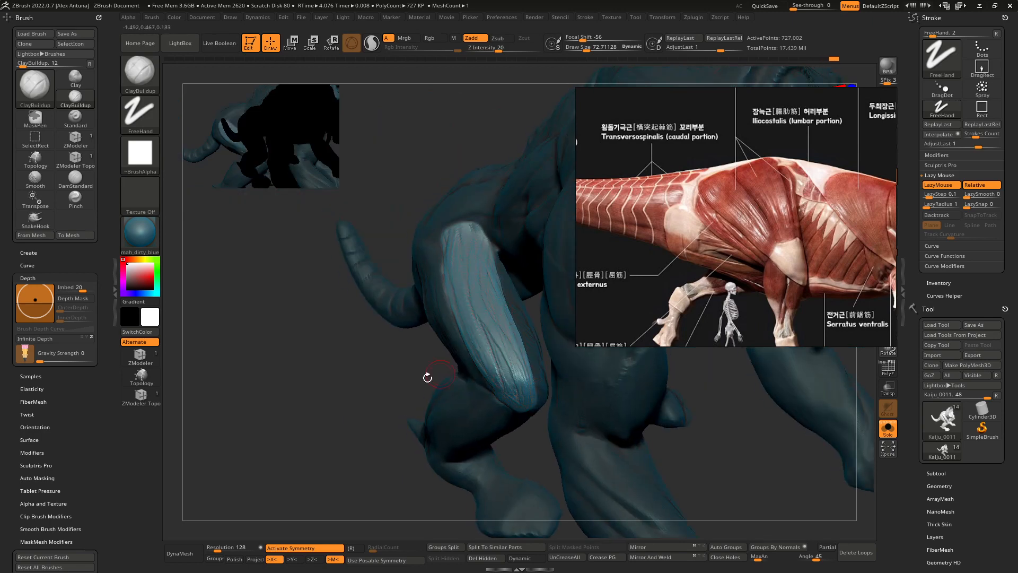
Clear the mask and smooth the new fibers along the front thigh muscle
mouse_move(427, 377)
right_down()
mouse_move(344, 389)
mouse_move(466, 357)
right_up()
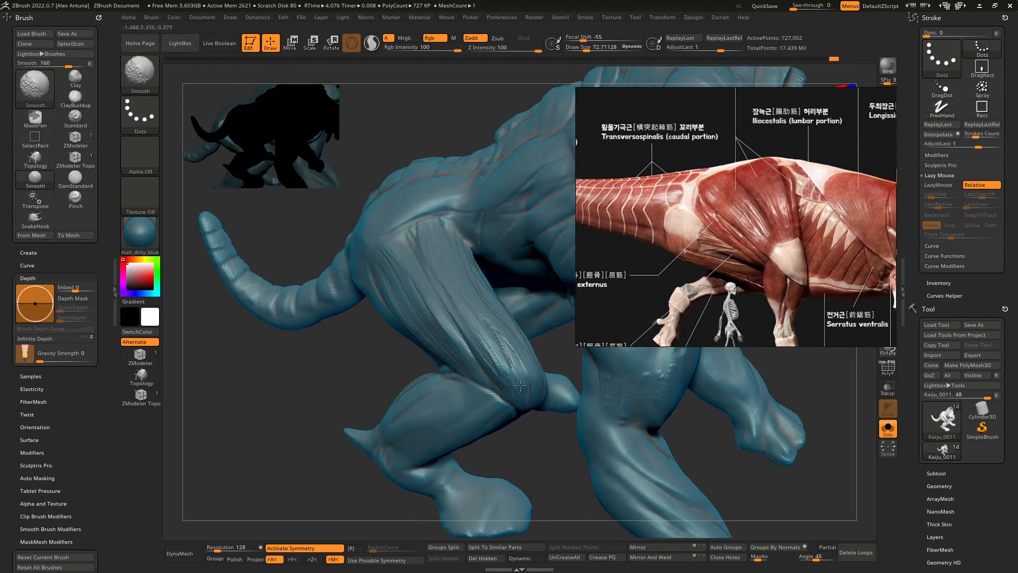
shift+drag(498, 381, 472, 274)
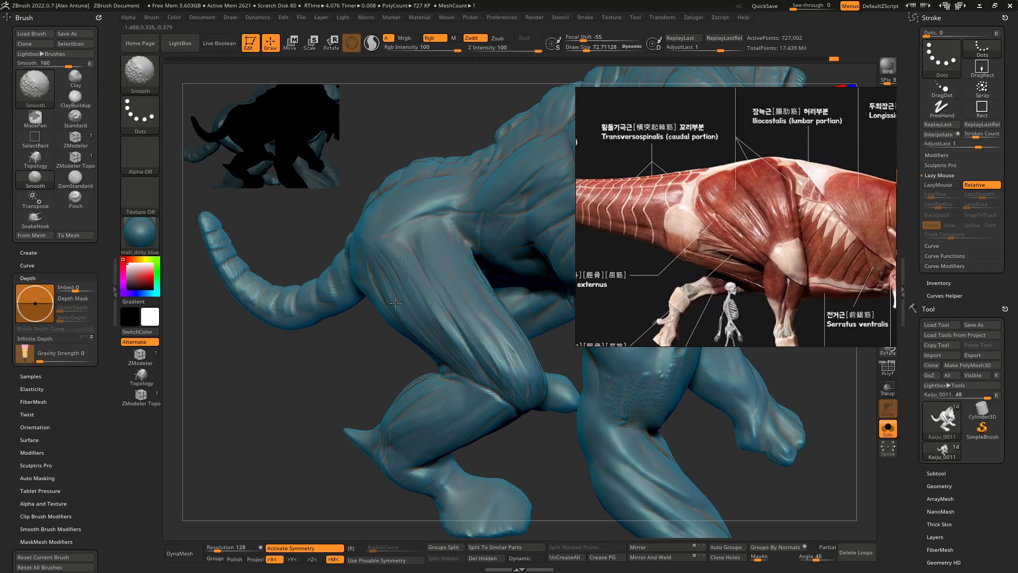
Build up fibers with ClayBuildup where the front thigh muscle leaves the hip, running down to mid-thigh
right_drag(414, 315, 472, 389)
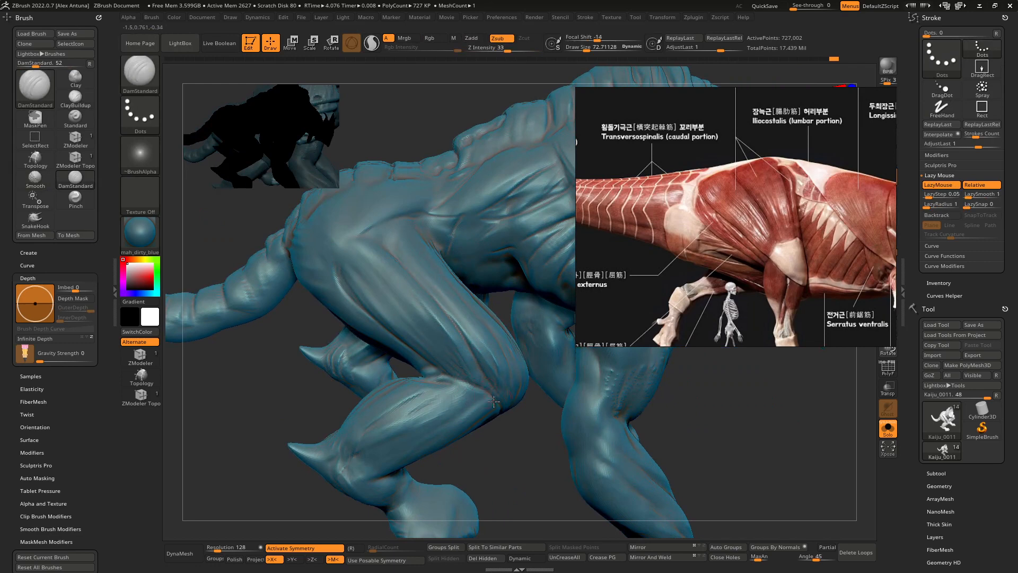
right_drag(378, 254, 381, 240)
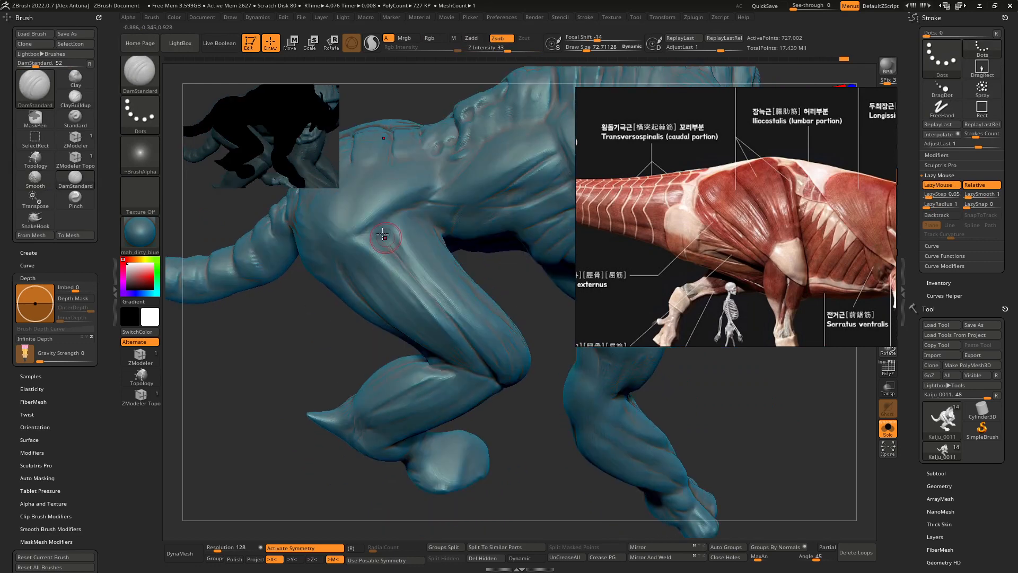
key(b)
key(c)
key(b)
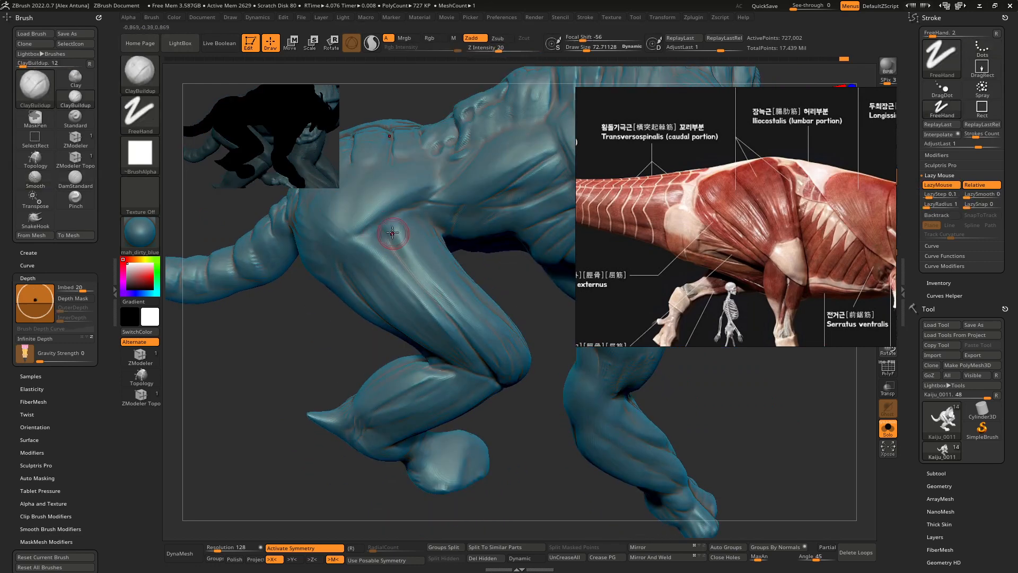
drag(382, 227, 445, 294)
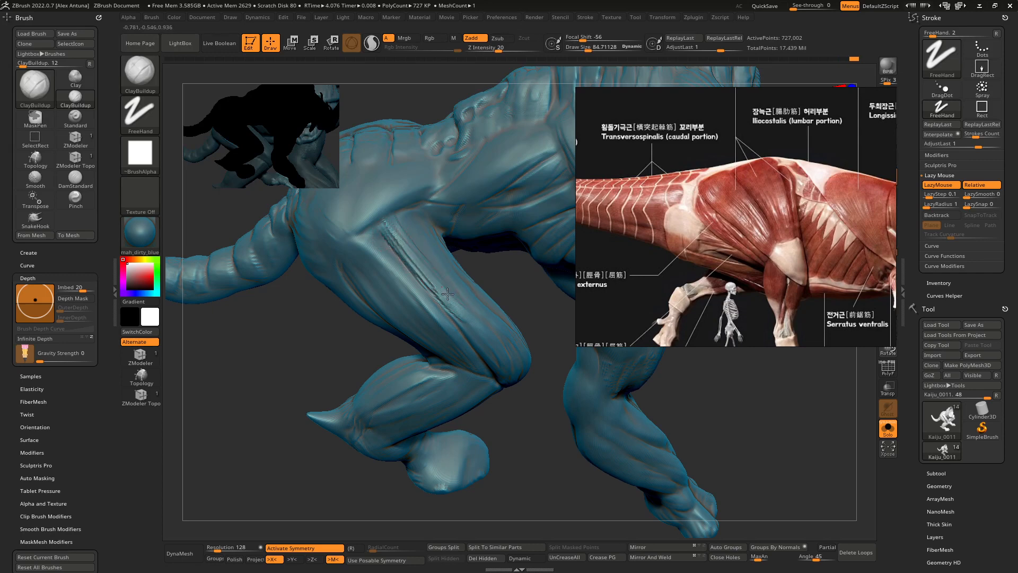
right_drag(431, 243, 422, 246)
drag(418, 225, 483, 296)
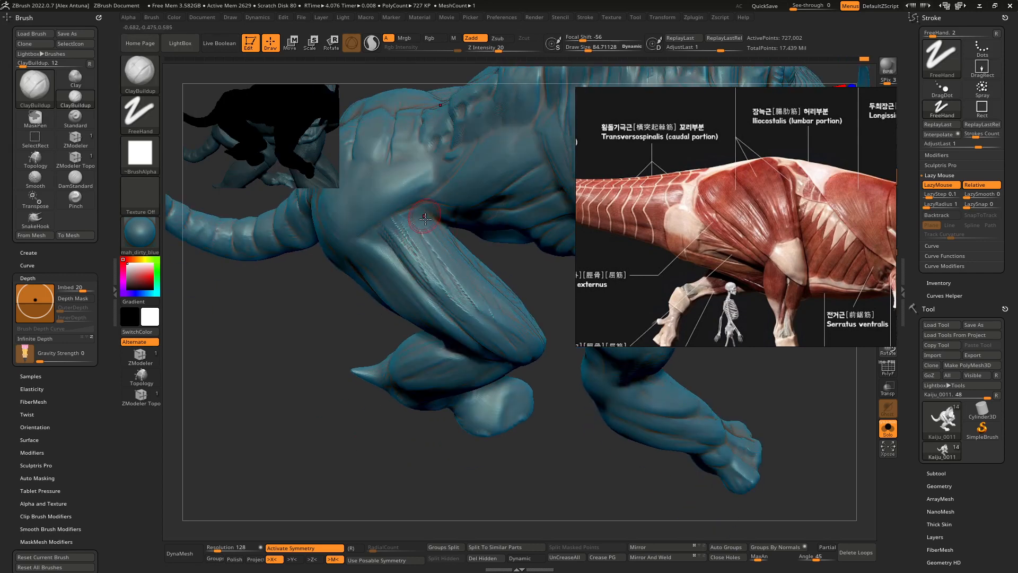
drag(421, 226, 486, 300)
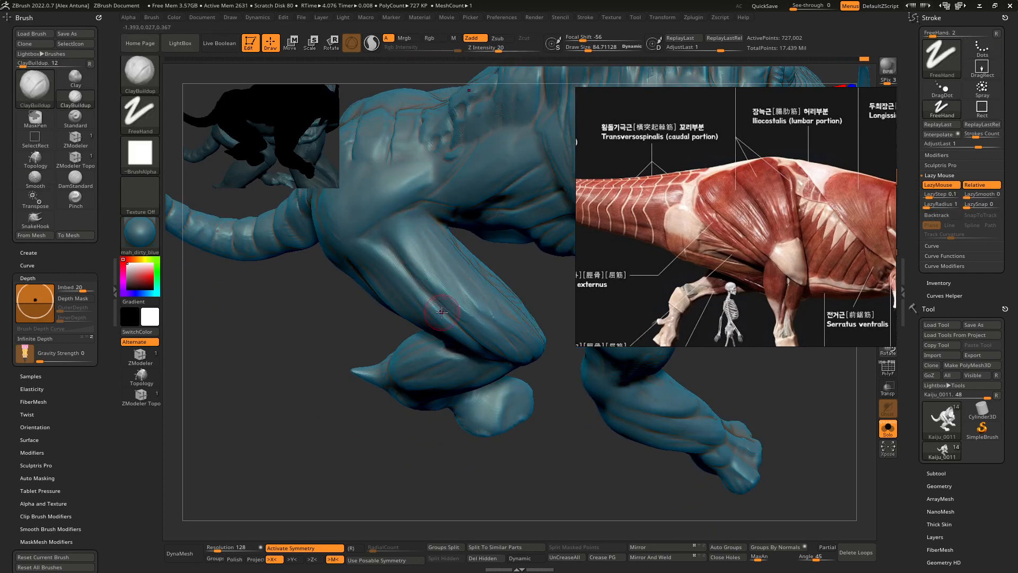
Build up the hip muscle between the flank and the top of the thigh with broader ClayBuildup strokes
mouse_move(439, 302)
right_down()
mouse_move(432, 311)
mouse_move(457, 336)
right_up()
drag(442, 285, 470, 246)
right_drag(452, 254, 469, 263)
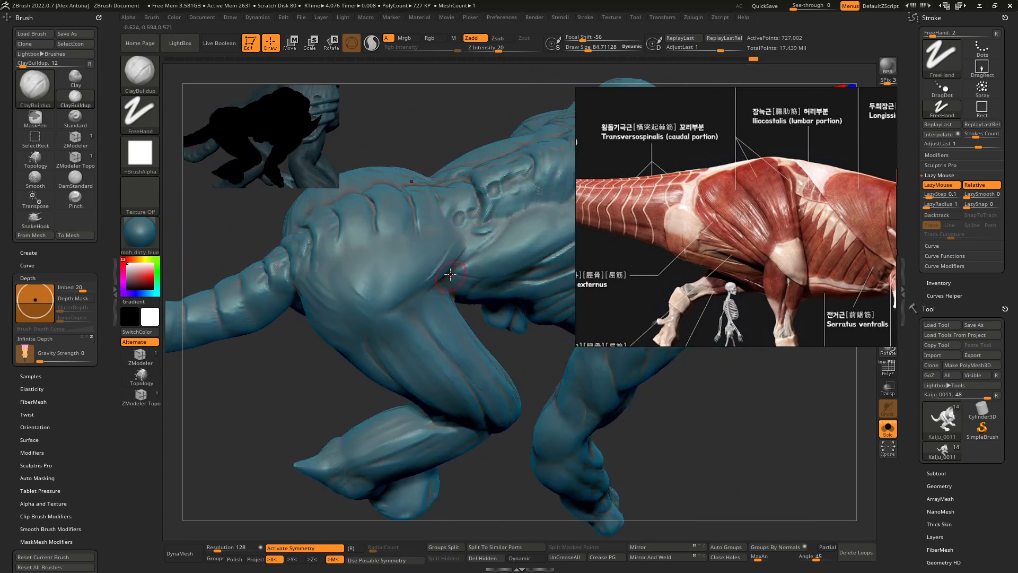
mouse_move(453, 245)
mouse_down()
mouse_move(391, 298)
mouse_move(367, 285)
mouse_up()
mouse_move(408, 241)
mouse_down()
mouse_move(349, 279)
mouse_move(368, 305)
mouse_move(390, 315)
mouse_move(405, 257)
mouse_up()
mouse_move(367, 254)
right_down()
mouse_move(427, 250)
mouse_move(419, 212)
mouse_move(405, 241)
right_up()
mouse_move(351, 266)
right_down()
mouse_move(402, 259)
mouse_move(406, 292)
mouse_move(363, 268)
right_up()
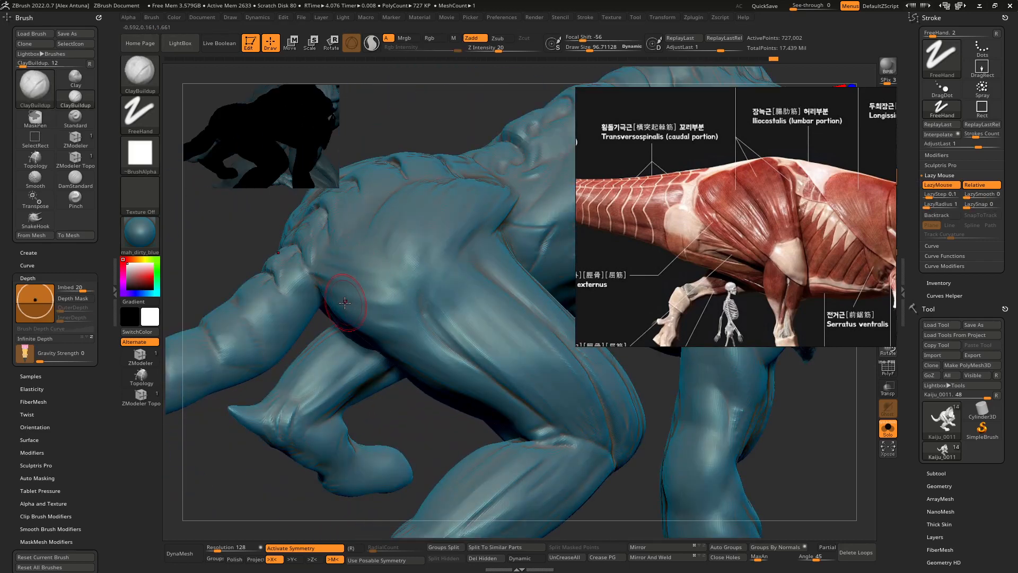
Change the reference view to the bear muscle anatomy chart, enlarged on the legs and belly
scroll(739, 231, down, 5)
middle_drag(711, 182, 761, 276)
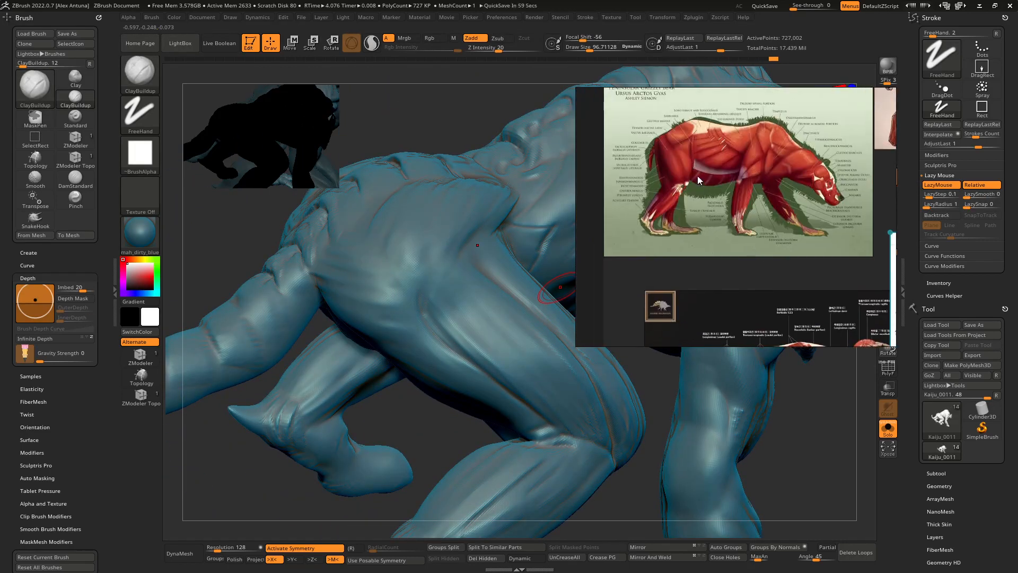
scroll(667, 143, up, 4)
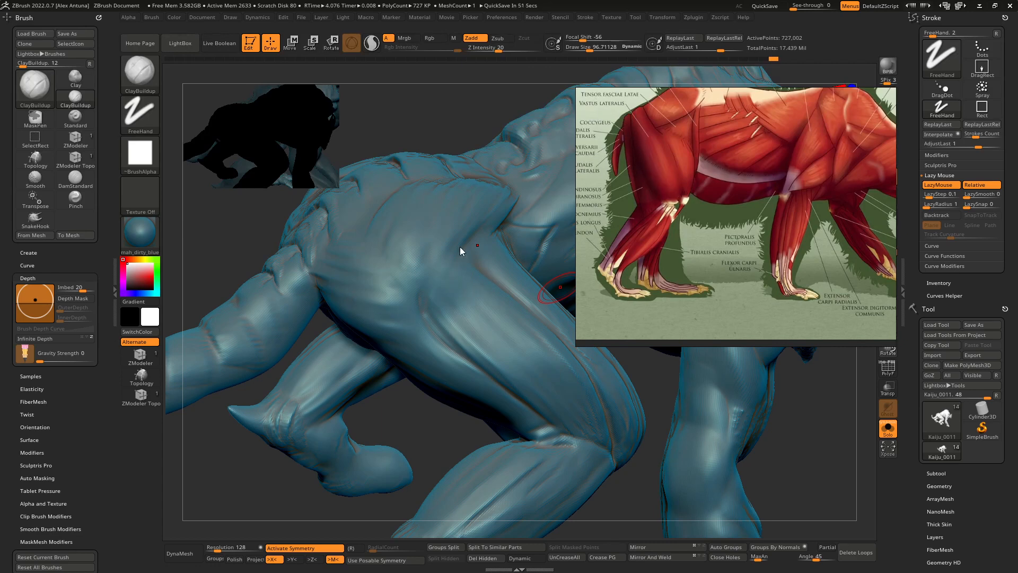
Add ClayBuildup fibers radiating from the hip into the flank and upper thigh, and soften them with Smooth
right_drag(428, 216, 466, 191)
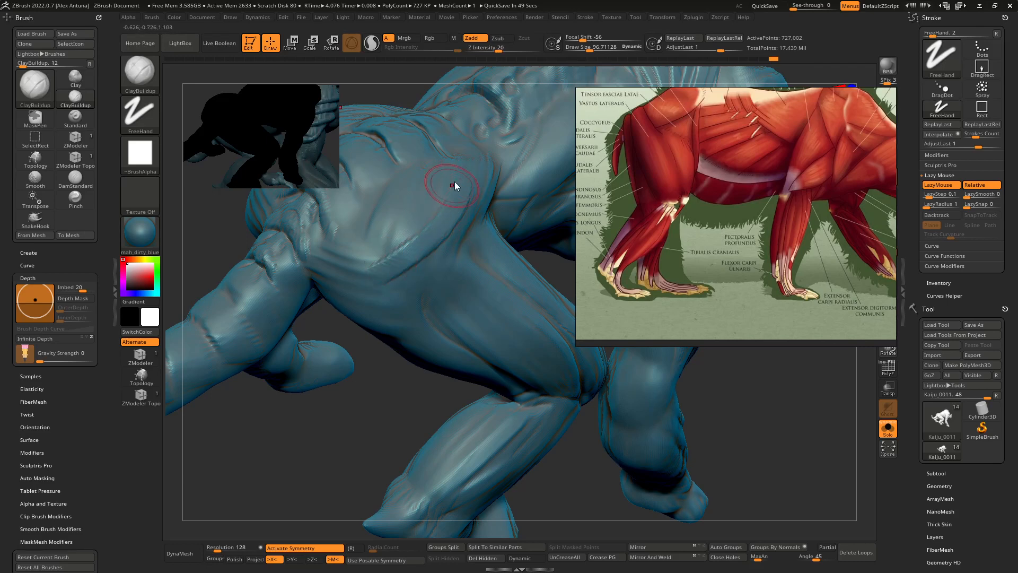
right_drag(415, 212, 431, 303)
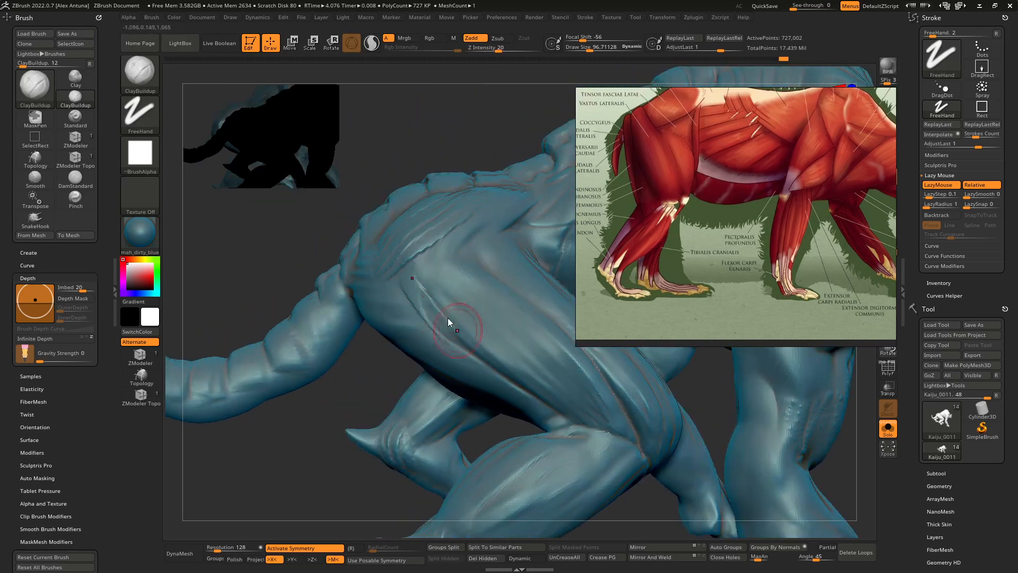
drag(443, 272, 499, 295)
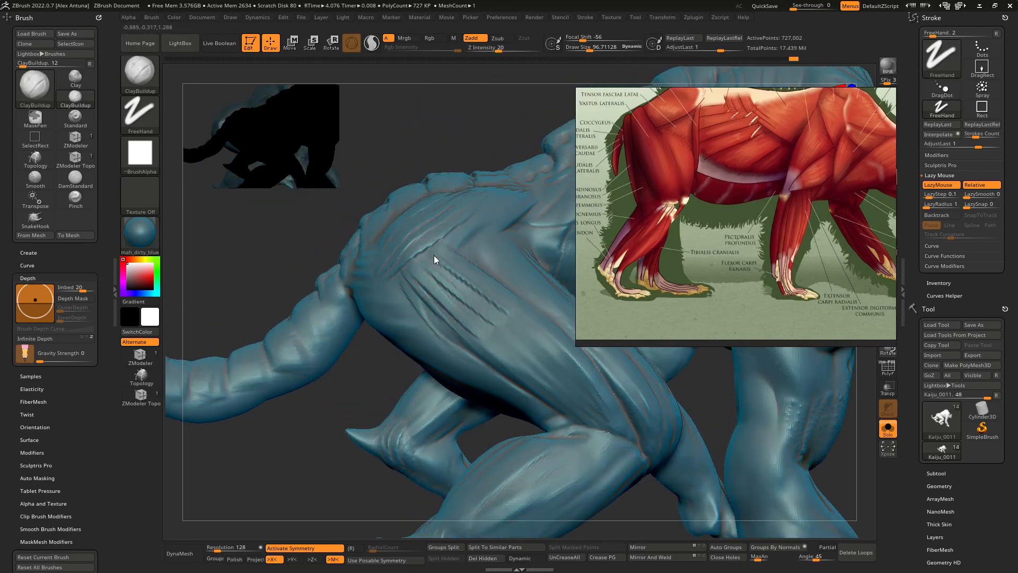
mouse_move(414, 259)
mouse_down()
mouse_move(457, 230)
mouse_move(441, 220)
mouse_up()
mouse_move(368, 268)
right_down()
mouse_move(411, 279)
mouse_move(421, 301)
mouse_move(438, 297)
right_up()
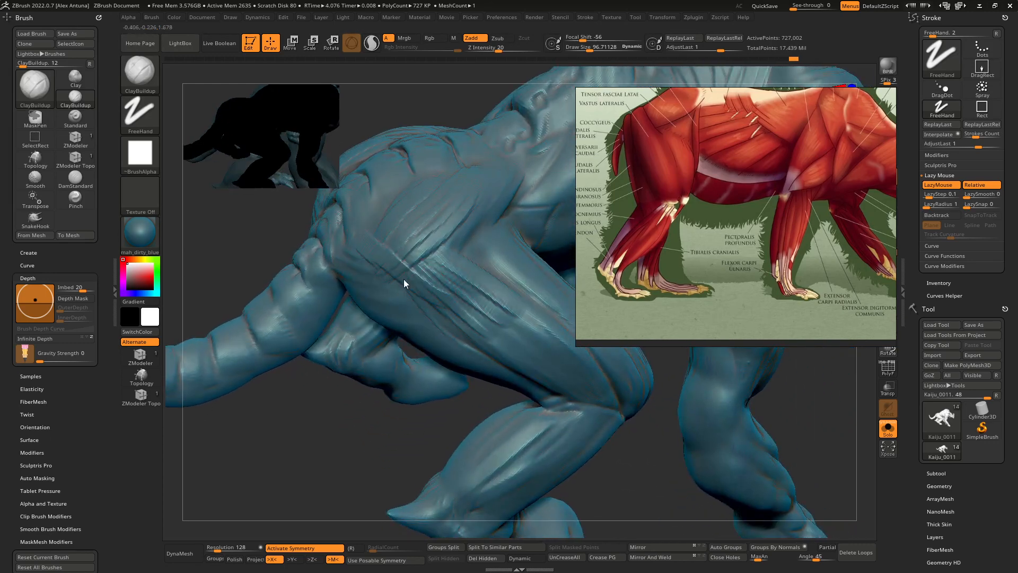
mouse_move(399, 286)
mouse_down()
mouse_move(359, 246)
mouse_move(448, 292)
mouse_move(478, 280)
mouse_move(406, 244)
mouse_move(416, 284)
mouse_move(482, 317)
mouse_up()
key(shift)
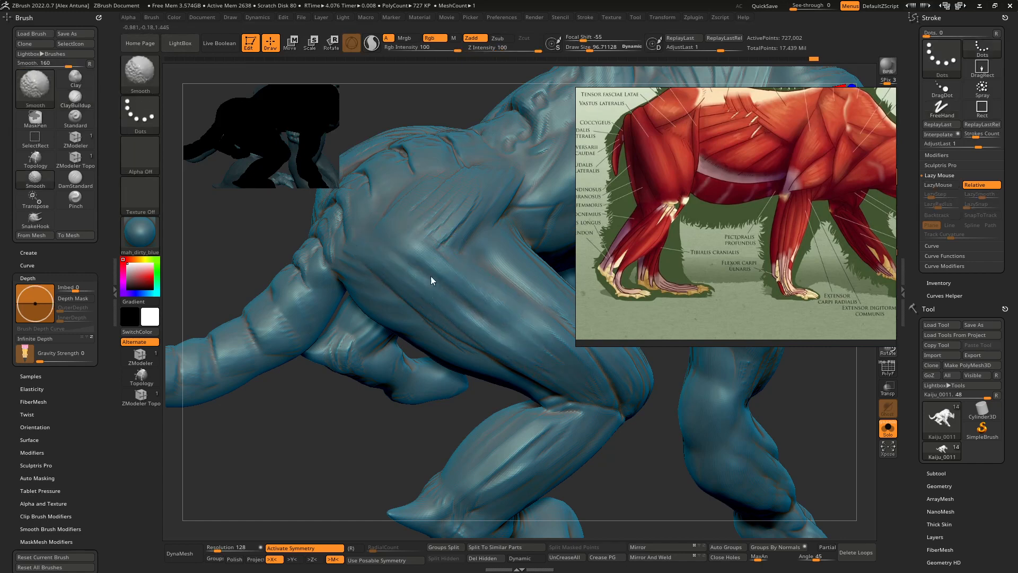
right_drag(445, 264, 457, 298)
mouse_move(462, 254)
mouse_down()
mouse_move(424, 304)
mouse_move(470, 217)
mouse_move(440, 254)
mouse_move(462, 204)
mouse_move(412, 289)
mouse_up()
Carve grooves between the hip and upper thigh muscles with DamStandard, reducing the draw size to about 33
key(b)
key(d)
key(s)
right_drag(434, 297, 428, 298)
key(bracketleft)
mouse_move(428, 298)
mouse_down()
mouse_move(476, 235)
mouse_move(460, 281)
mouse_move(437, 279)
mouse_up()
key(bracketleft)
key(bracketleft)
key(bracketleft)
key(bracketleft)
key(bracketleft)
key(bracketleft)
key(bracketleft)
right_drag(412, 291, 420, 315)
mouse_move(411, 290)
mouse_down()
mouse_move(450, 231)
mouse_move(439, 231)
mouse_move(446, 218)
mouse_up()
mouse_move(424, 249)
right_down()
mouse_move(394, 263)
mouse_move(416, 220)
right_up()
right_drag(410, 304, 404, 295)
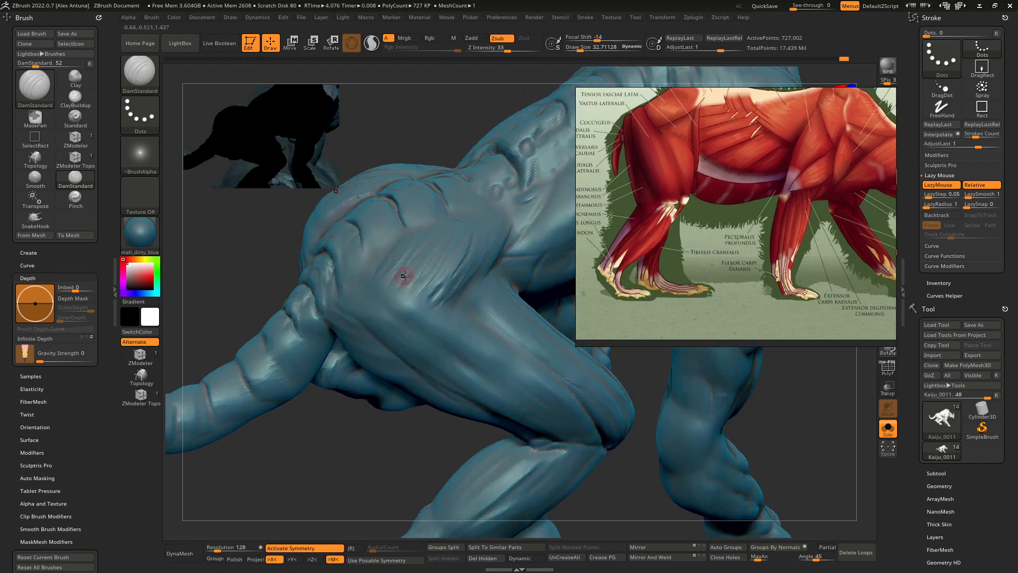
Add ClayBuildup muscle fibers along the upper thigh just below the hip, raising the draw size to about 61
key(b)
key(c)
key(b)
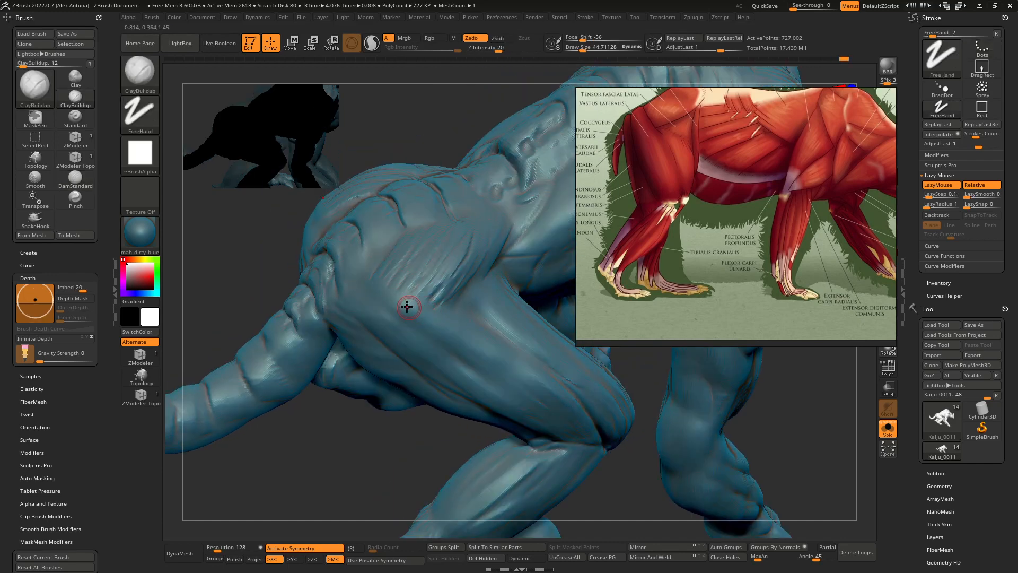
mouse_move(427, 304)
mouse_down()
mouse_move(421, 329)
mouse_move(457, 337)
mouse_move(351, 295)
mouse_up()
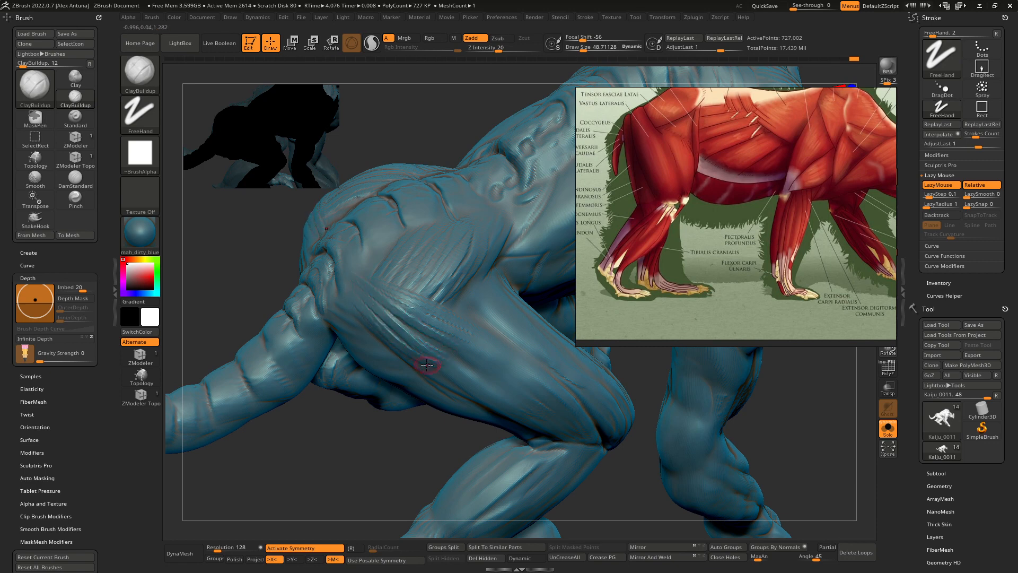
right_drag(428, 365, 391, 365)
drag(361, 318, 432, 405)
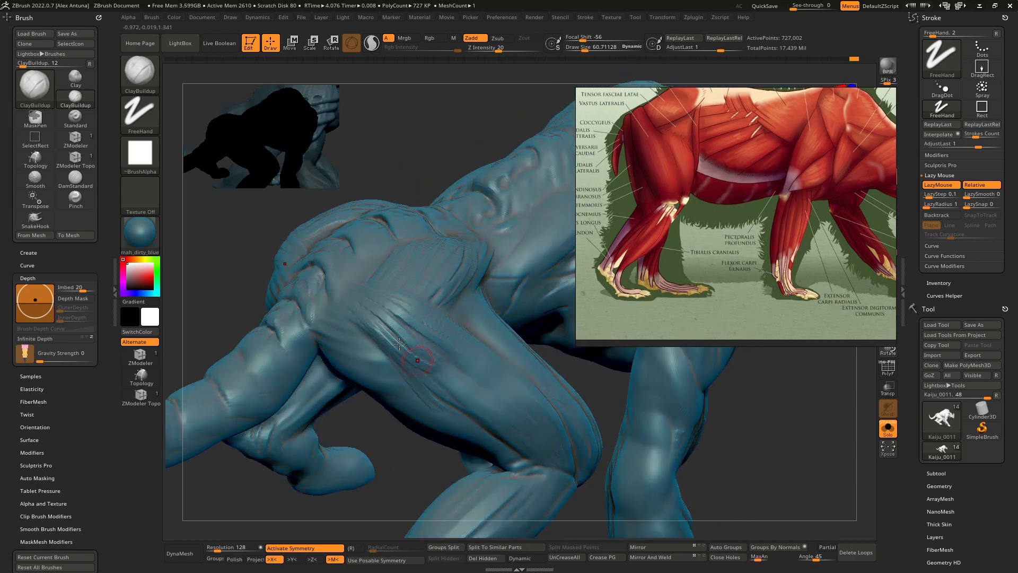
Build long ClayBuildup fibers down the rear of the thigh from the hip toward the knee, raising the draw size to about 93
right_drag(381, 364, 463, 371)
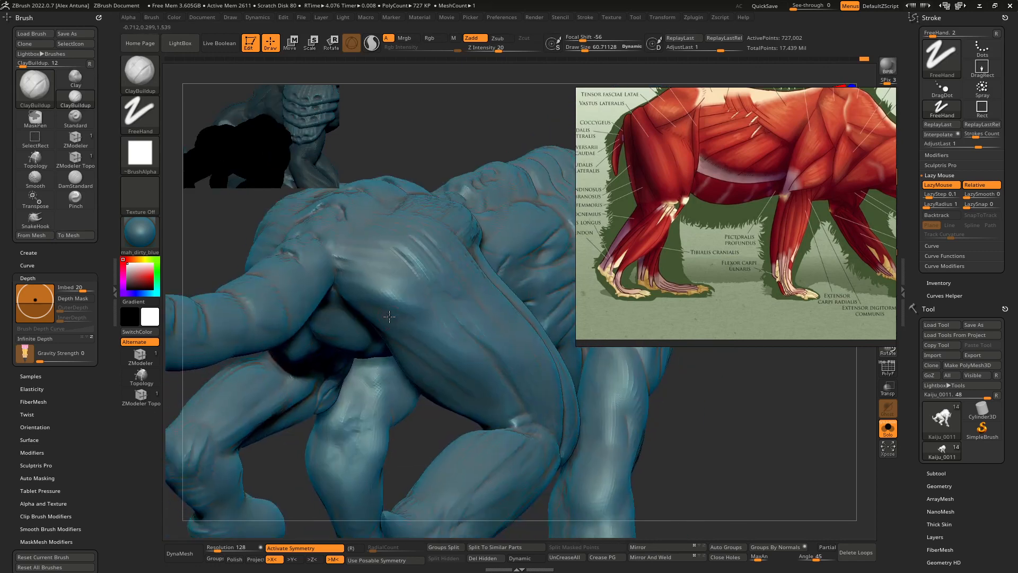
key(])
drag(381, 262, 495, 392)
drag(412, 286, 487, 380)
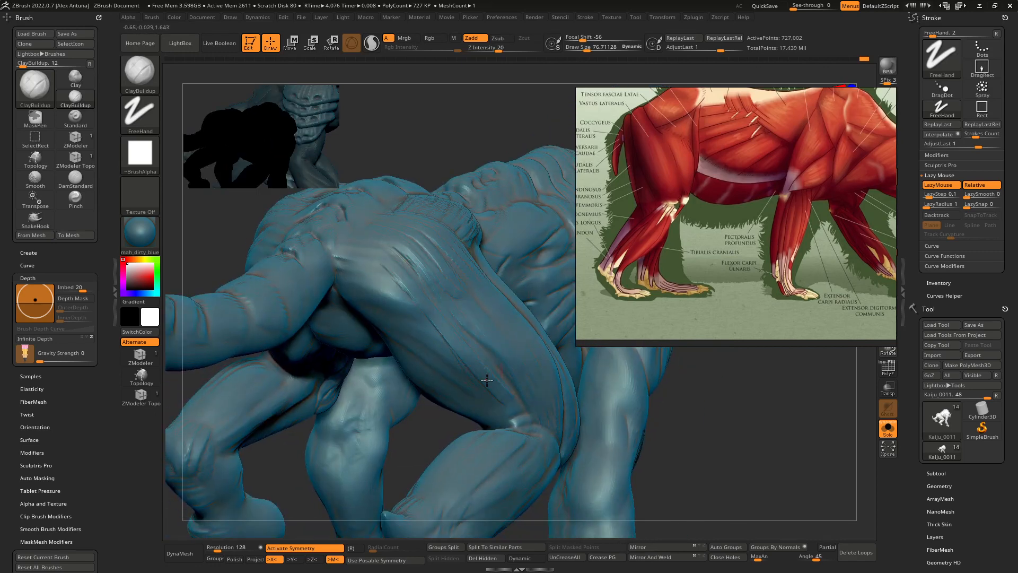
drag(408, 286, 454, 365)
key(])
drag(362, 263, 466, 386)
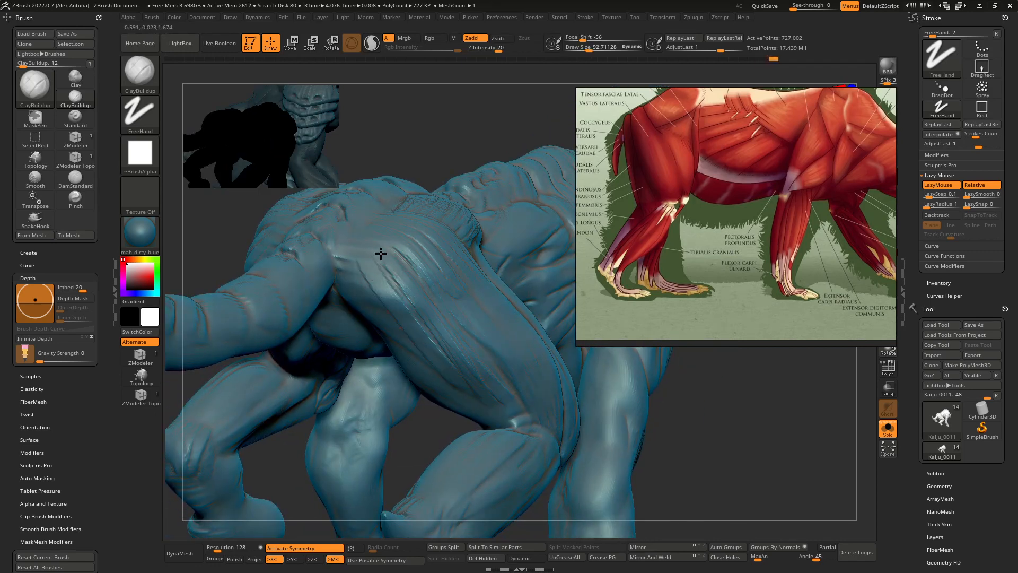
mouse_move(392, 272)
mouse_down()
mouse_move(459, 368)
mouse_move(448, 383)
mouse_move(425, 370)
mouse_up()
drag(352, 256, 399, 363)
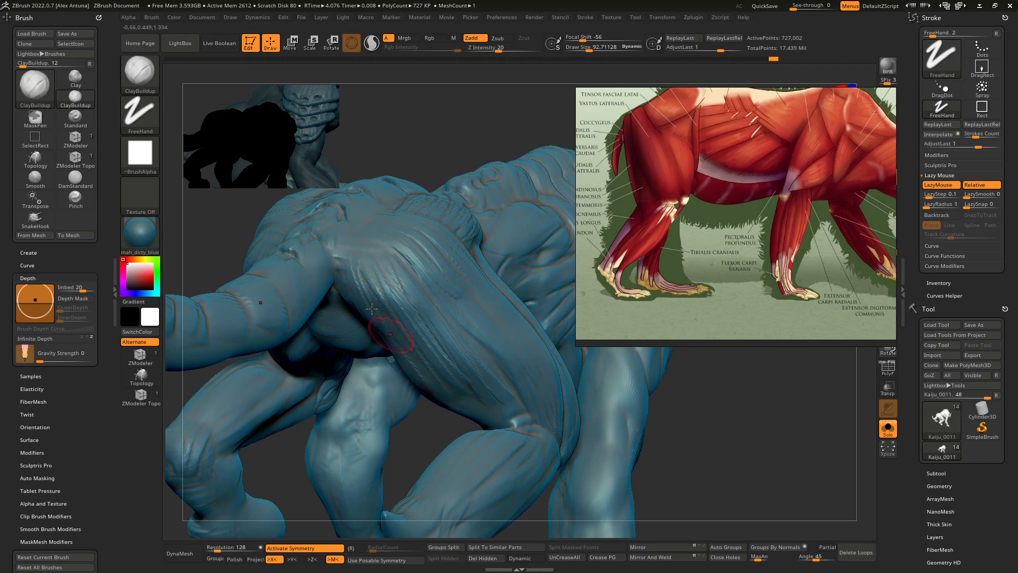
Fill the rear thigh muscle with more ClayBuildup strokes down its length and soften them with Smooth
drag(367, 284, 422, 363)
drag(371, 262, 425, 367)
drag(375, 234, 480, 375)
drag(395, 260, 475, 403)
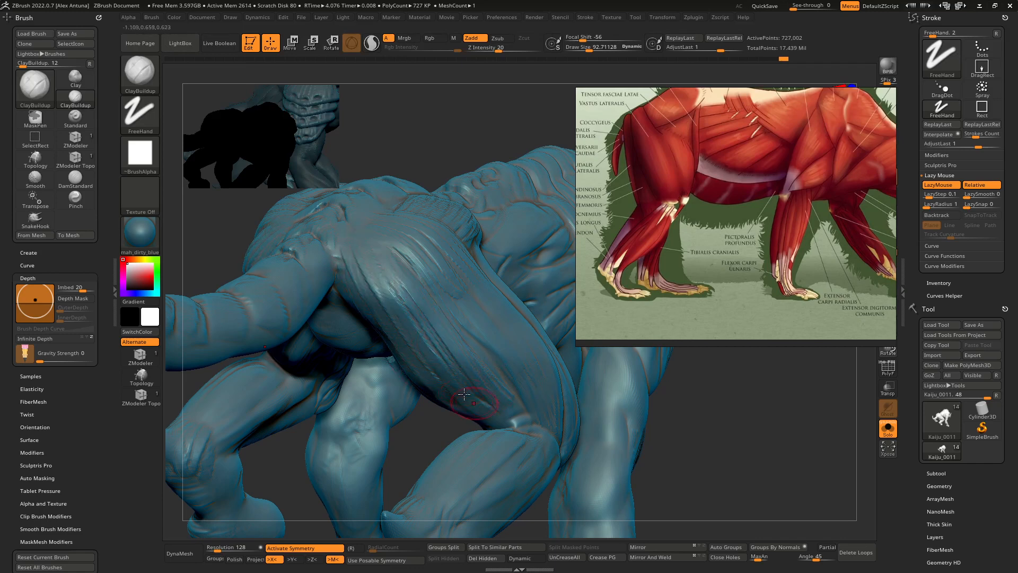
key(shift)
shift+drag(356, 239, 344, 258)
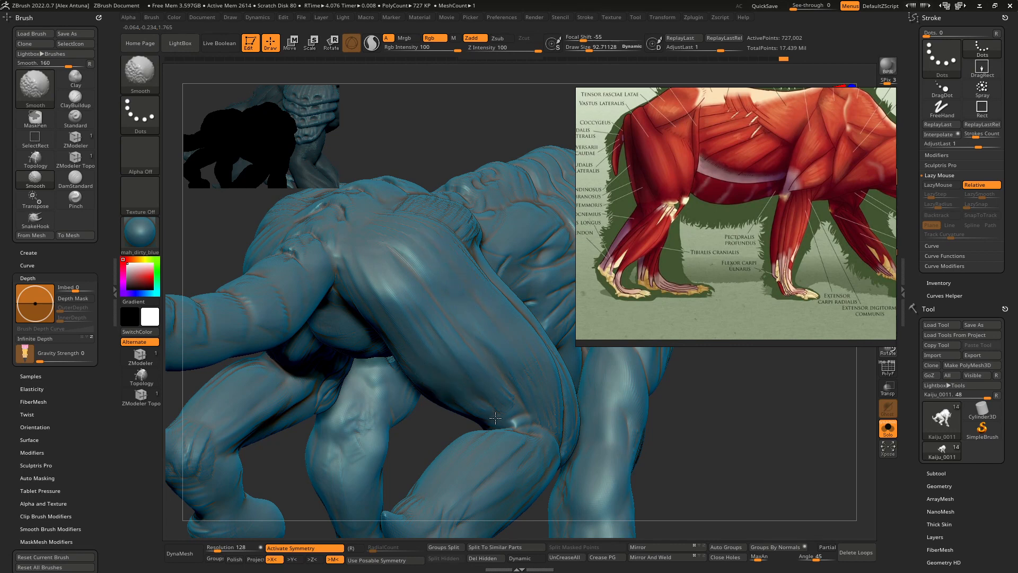
Turn off Solo to show all subtools, select the body subtool and smooth the front of the thigh near the knee
ctrl+right_drag(512, 401, 504, 328)
right_drag(562, 318, 430, 265)
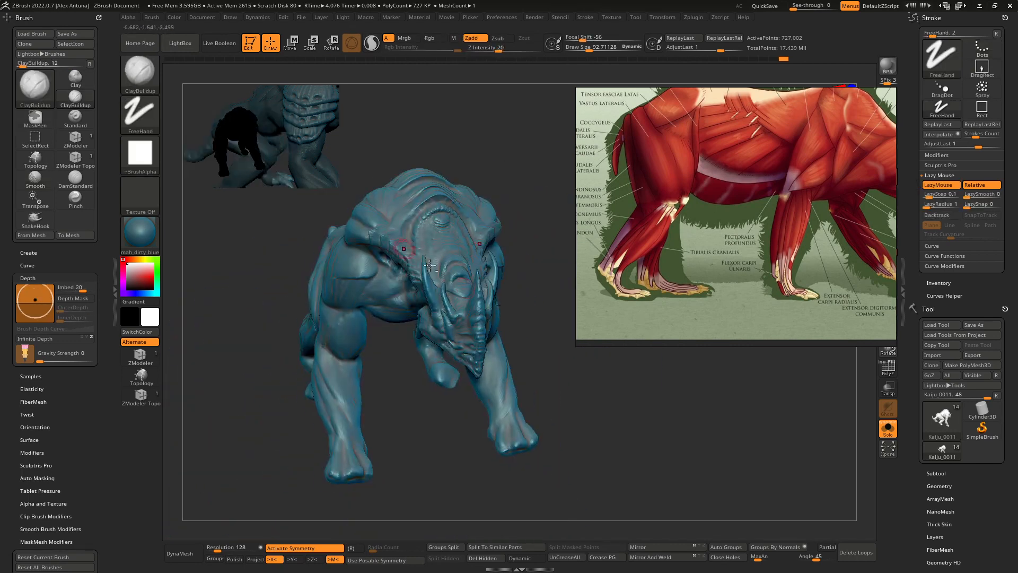
click(889, 428)
right_drag(595, 361, 405, 329)
ctrl+right_drag(406, 329, 379, 419)
alt+click(390, 321)
mouse_move(390, 321)
right_down()
mouse_move(372, 339)
mouse_move(353, 330)
mouse_move(244, 361)
right_up()
ctrl+right_drag(444, 387, 442, 440)
alt+click(506, 334)
shift+drag(498, 343, 499, 369)
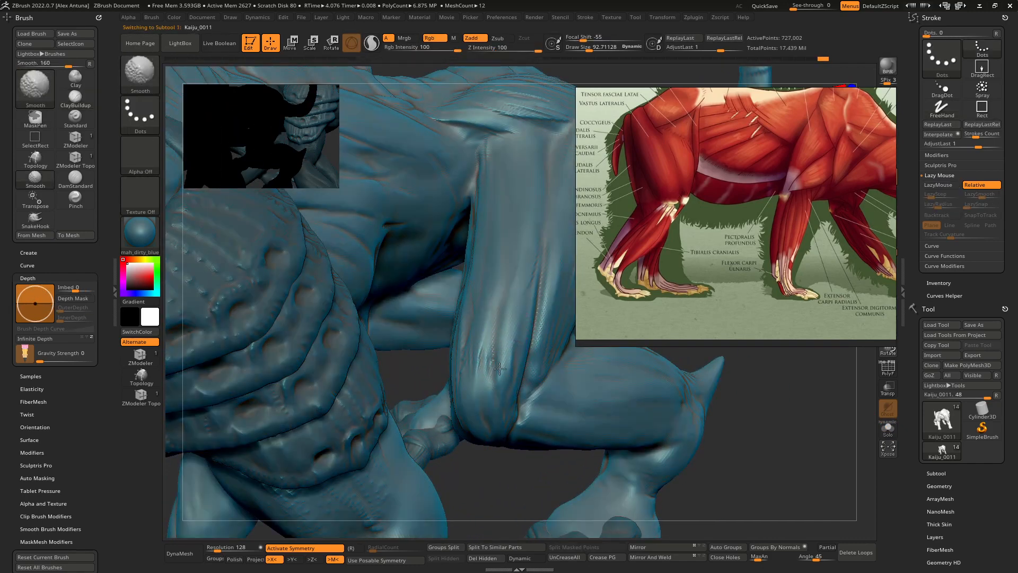
Smooth the lower hind leg around the calf and heel with a draw size of about 105
ctrl+right_drag(522, 284, 451, 372)
alt+right_drag(450, 371, 478, 391)
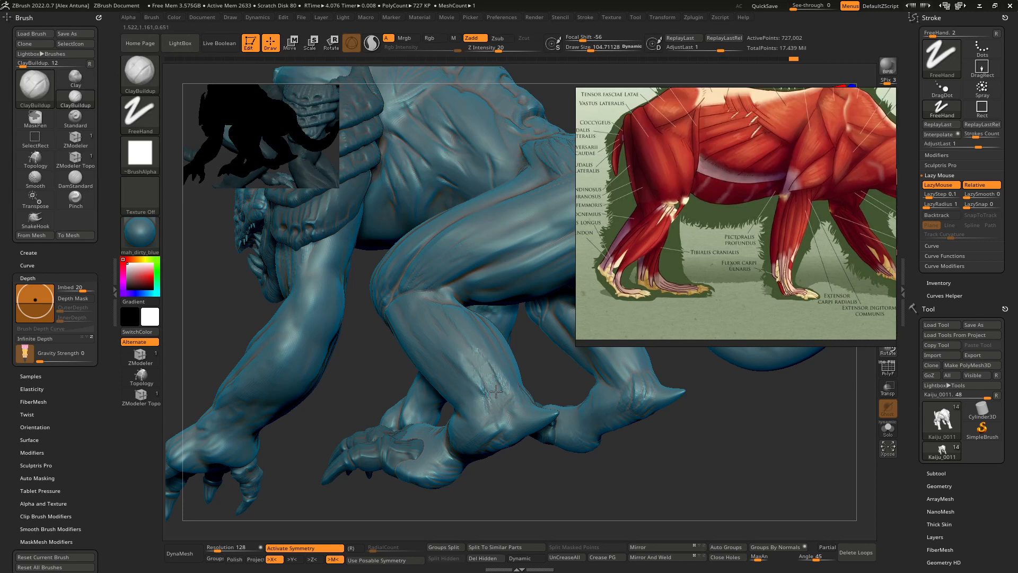
right_drag(493, 368, 520, 441)
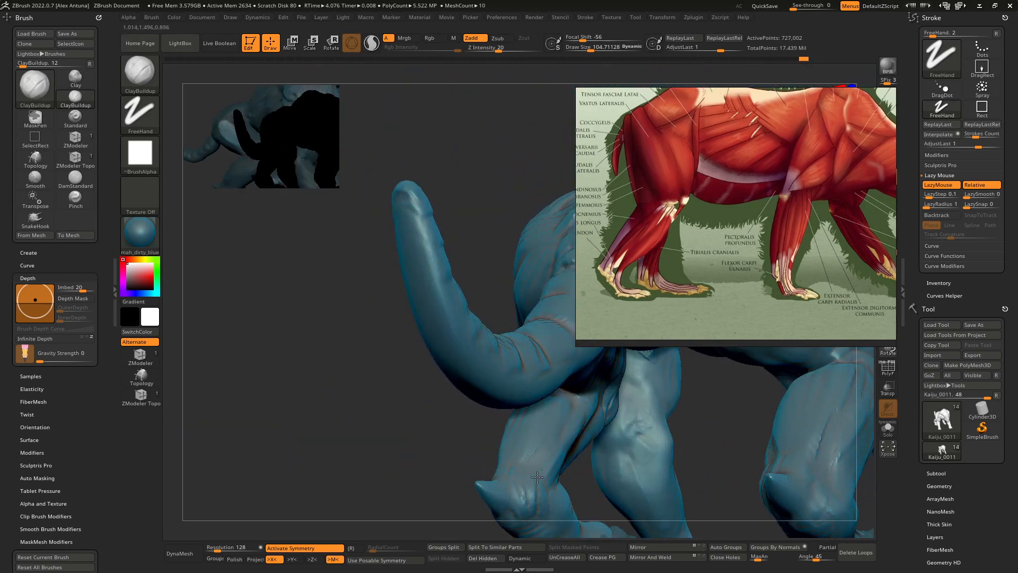
shift+drag(533, 461, 509, 489)
right_drag(457, 478, 505, 480)
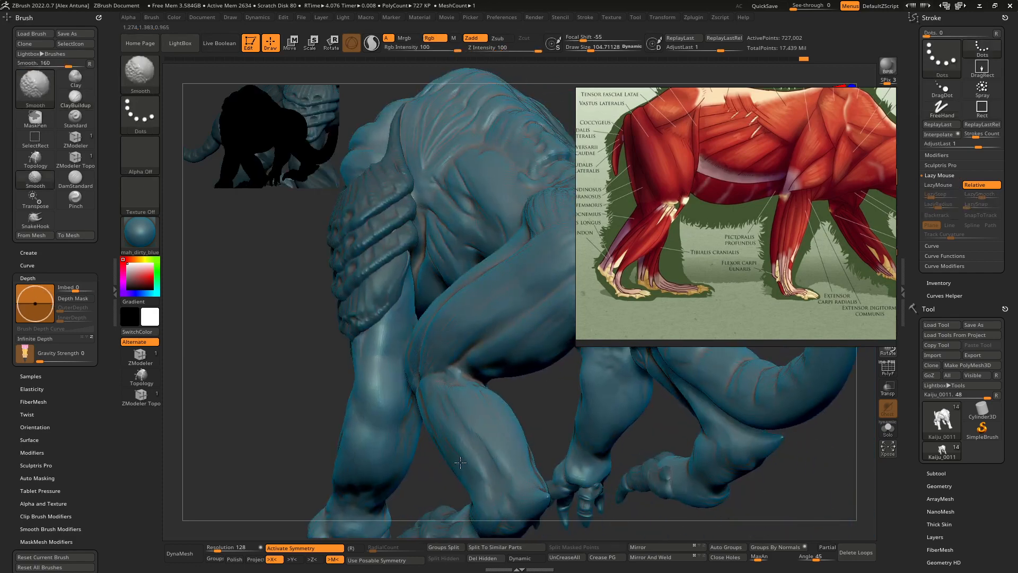
Build up the shin of the hind leg with ClayBuildup strokes from knee to ankle and smooth the ankle area
mouse_move(466, 426)
right_down()
mouse_move(496, 393)
mouse_move(477, 385)
mouse_move(485, 406)
mouse_move(501, 380)
mouse_move(407, 312)
right_up()
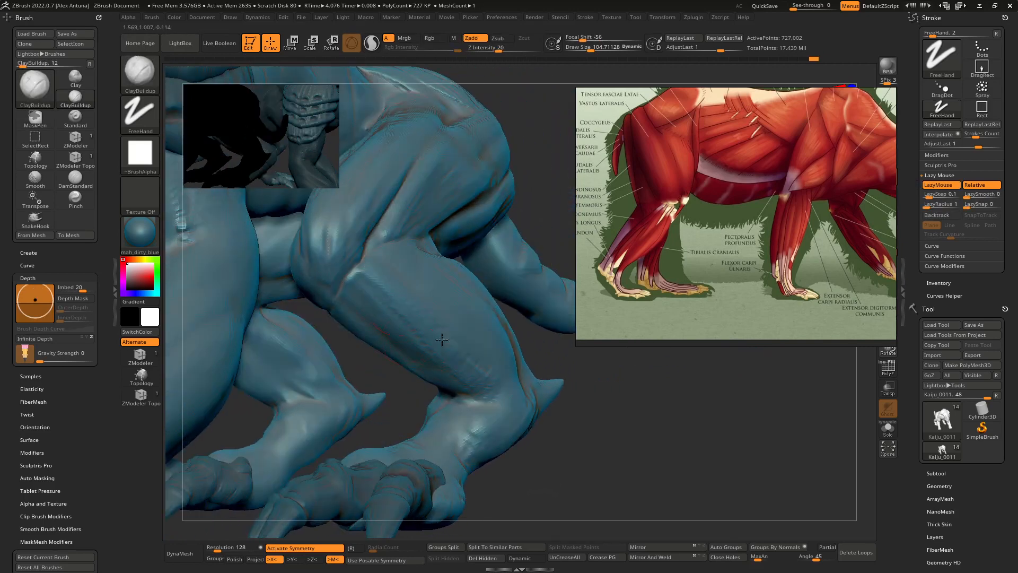
mouse_move(419, 350)
right_down()
mouse_move(409, 319)
mouse_move(402, 362)
mouse_move(371, 322)
right_up()
drag(371, 323, 445, 403)
mouse_move(374, 294)
mouse_down()
mouse_move(437, 393)
mouse_move(355, 301)
mouse_up()
shift+drag(449, 391, 474, 417)
right_drag(466, 411, 418, 362)
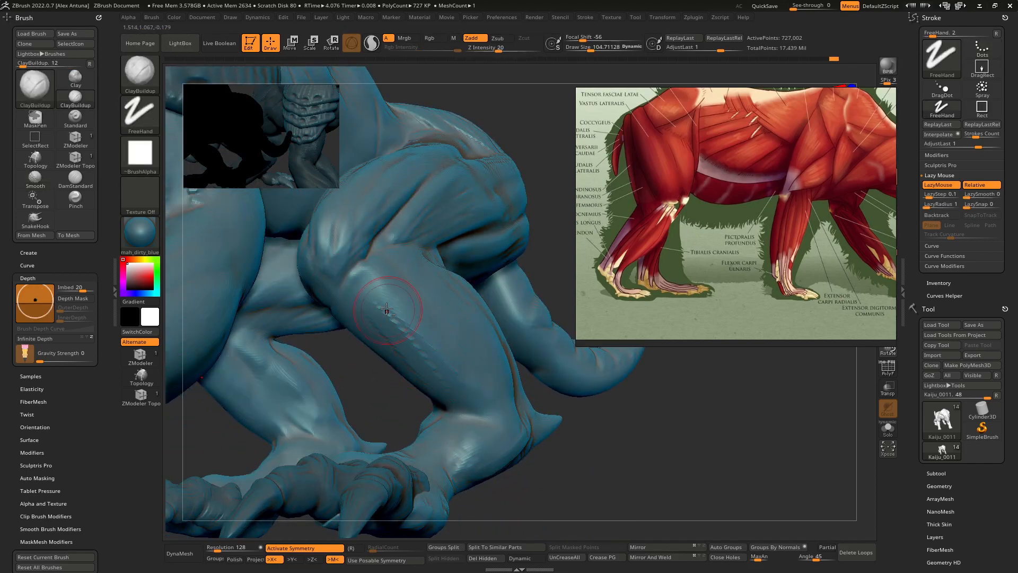
Carve and shape the outer calf muscle of the hind leg with ClayBuildup
mouse_move(387, 309)
alt+mouse_down()
mouse_move(440, 363)
mouse_move(443, 338)
alt+mouse_up()
mouse_move(442, 338)
right_down()
mouse_move(429, 325)
mouse_move(452, 300)
right_up()
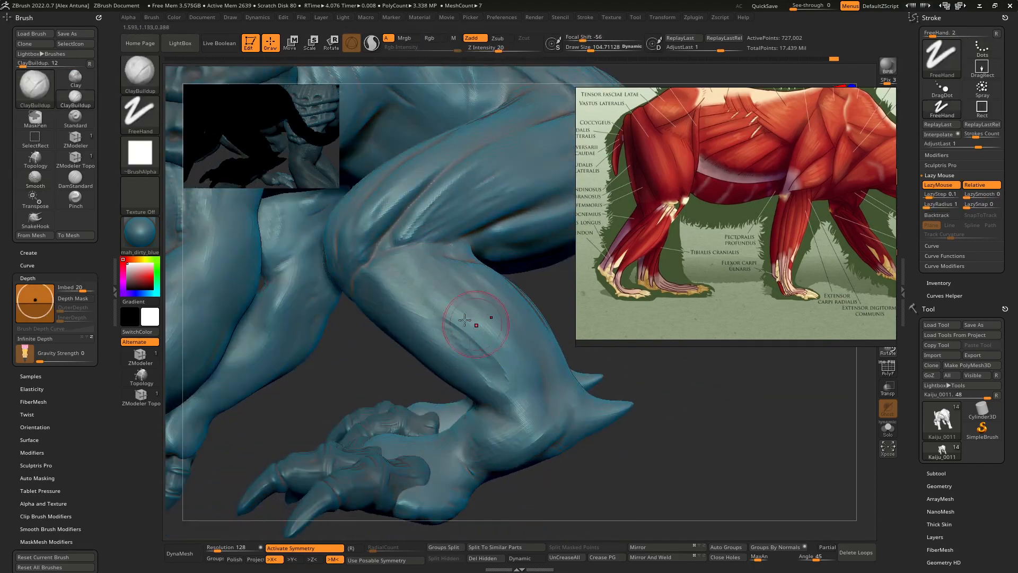
mouse_move(465, 320)
mouse_down()
mouse_move(498, 362)
mouse_move(462, 334)
mouse_up()
mouse_move(487, 295)
ctrl+right_down()
mouse_move(472, 276)
mouse_move(447, 323)
ctrl+right_up()
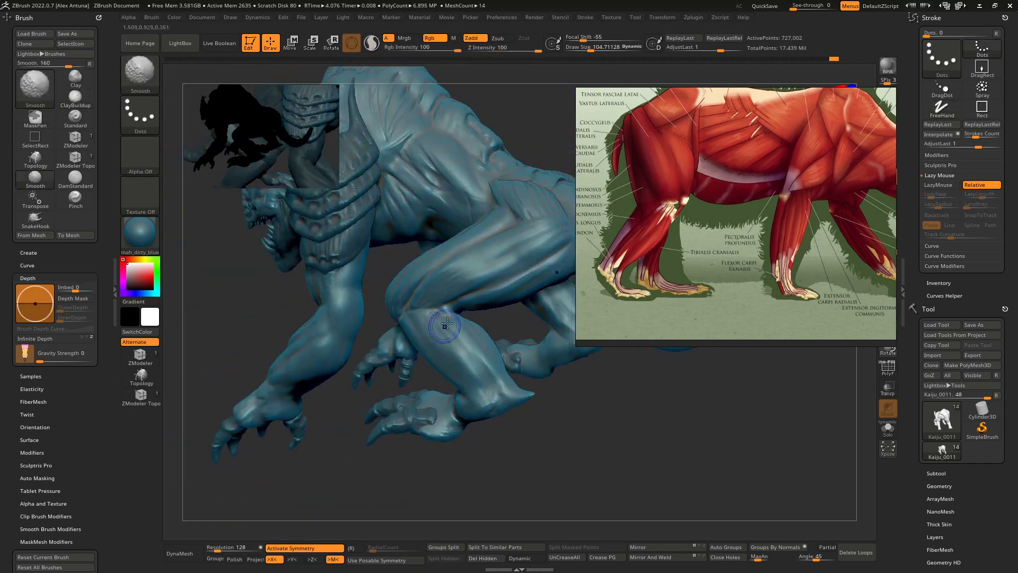
Soften the forms around the knee and lower thigh of the hind leg with Smooth
shift+drag(448, 323, 417, 325)
right_drag(396, 309, 441, 314)
mouse_move(424, 313)
mouse_down()
mouse_move(405, 319)
mouse_move(476, 262)
mouse_up()
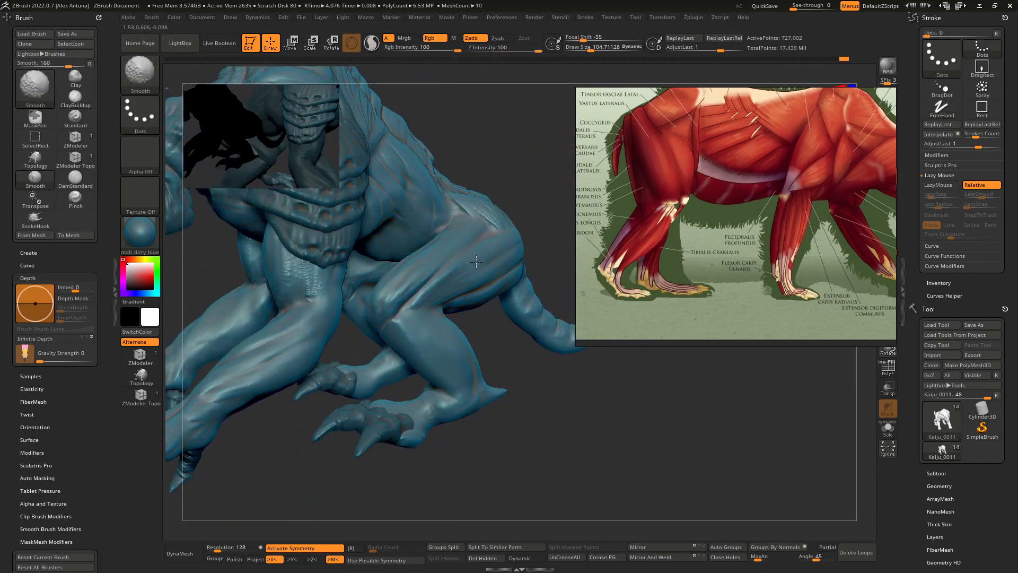
ctrl+right_drag(476, 262, 512, 297)
alt+right_drag(511, 356, 494, 344)
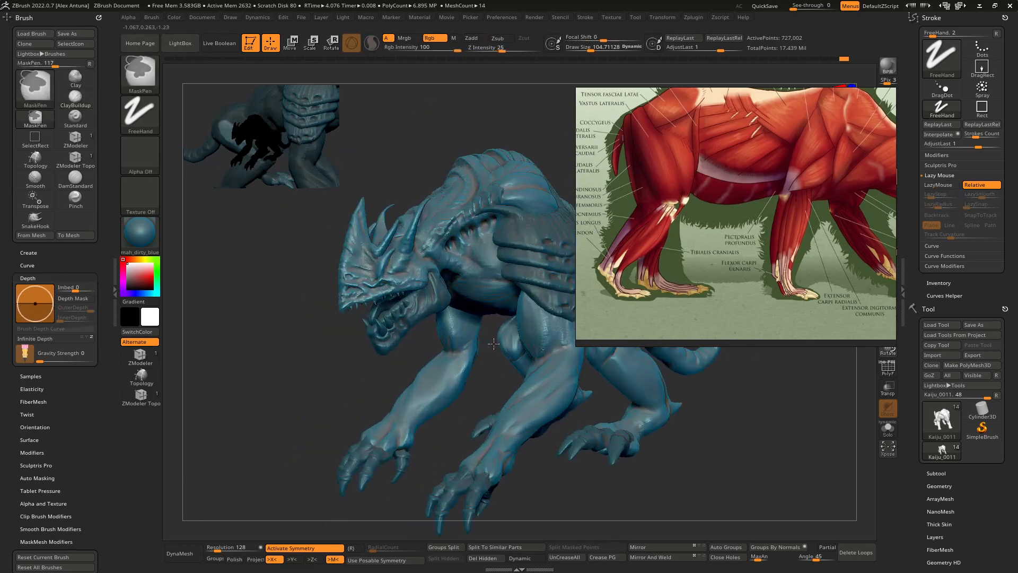
Save the tool as Kaiju_0011.ztl, replacing the existing file
click(993, 326)
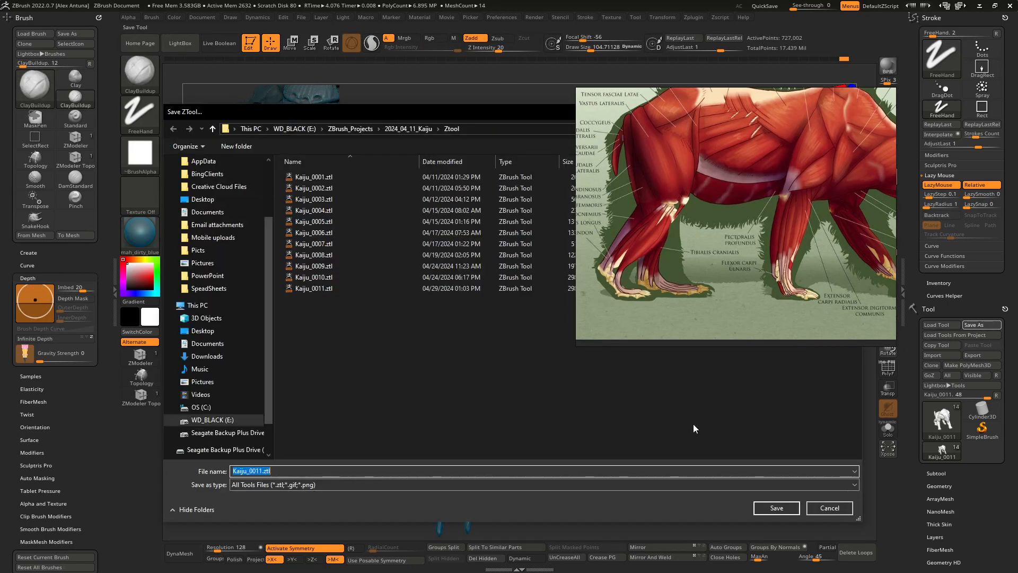
click(777, 508)
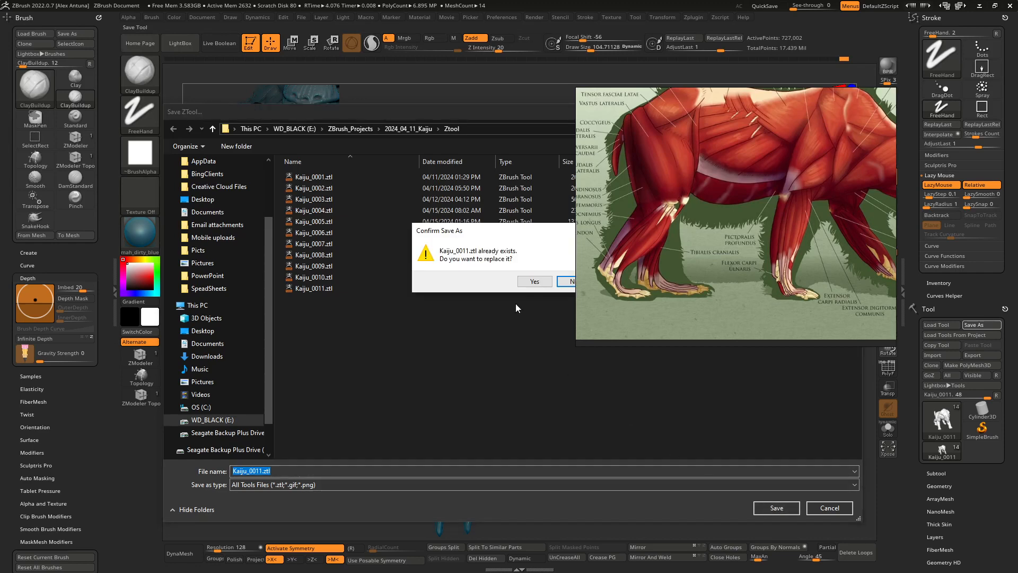
click(535, 282)
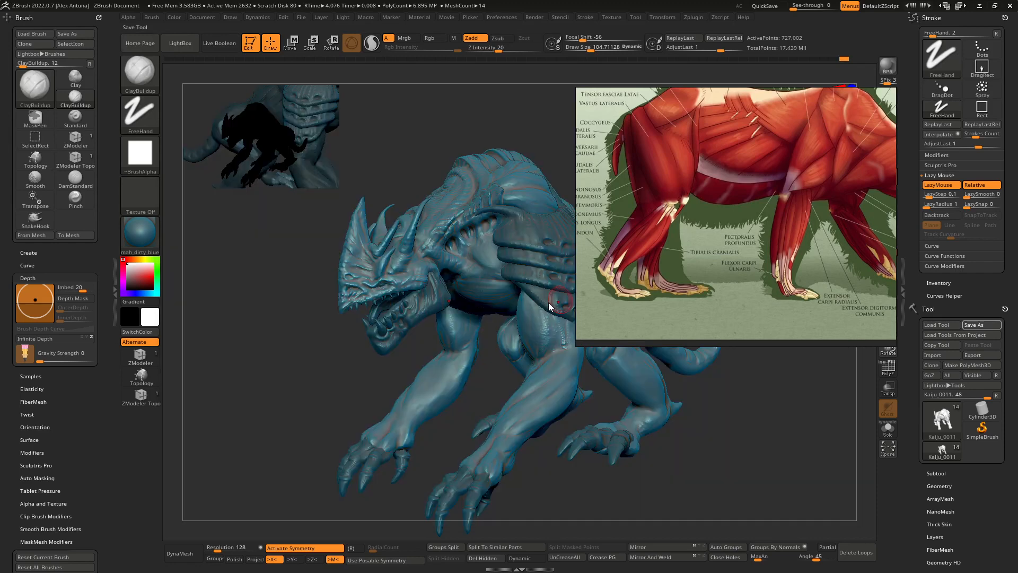
Move the bear reference image off the canvas and fully initialize ZBrush
right_drag(651, 207, 1017, 286)
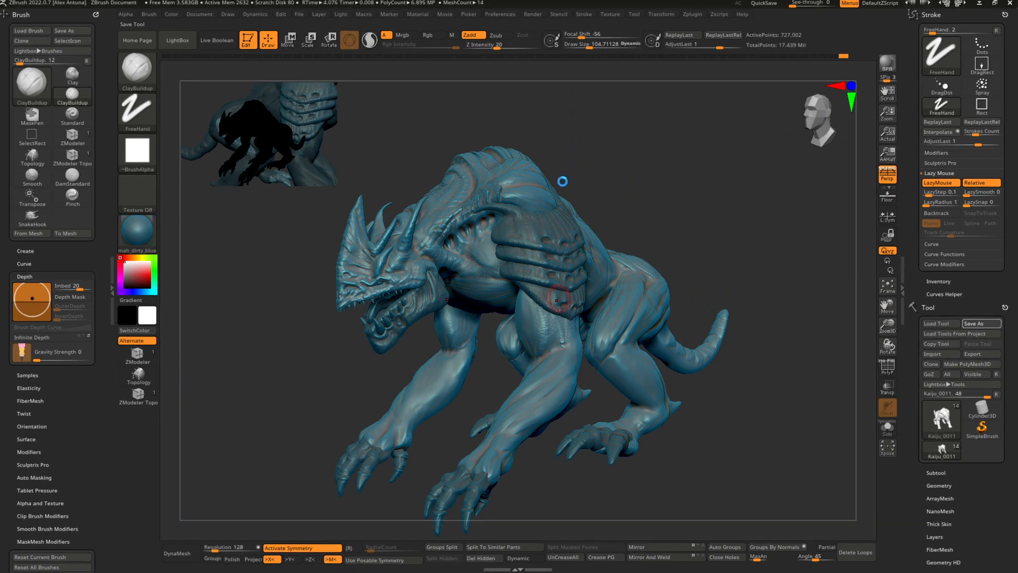
drag(564, 183, 569, 180)
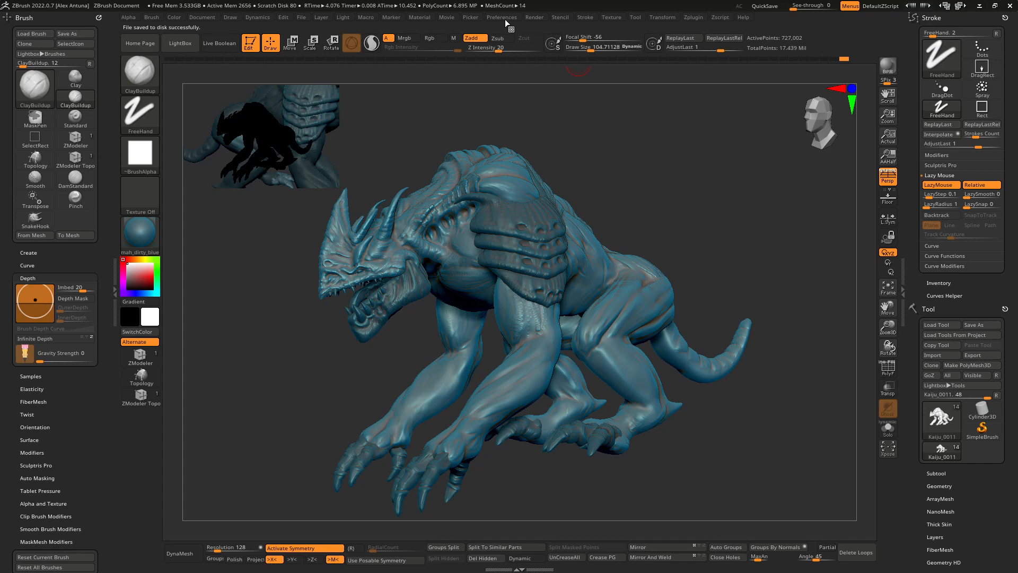
click(505, 18)
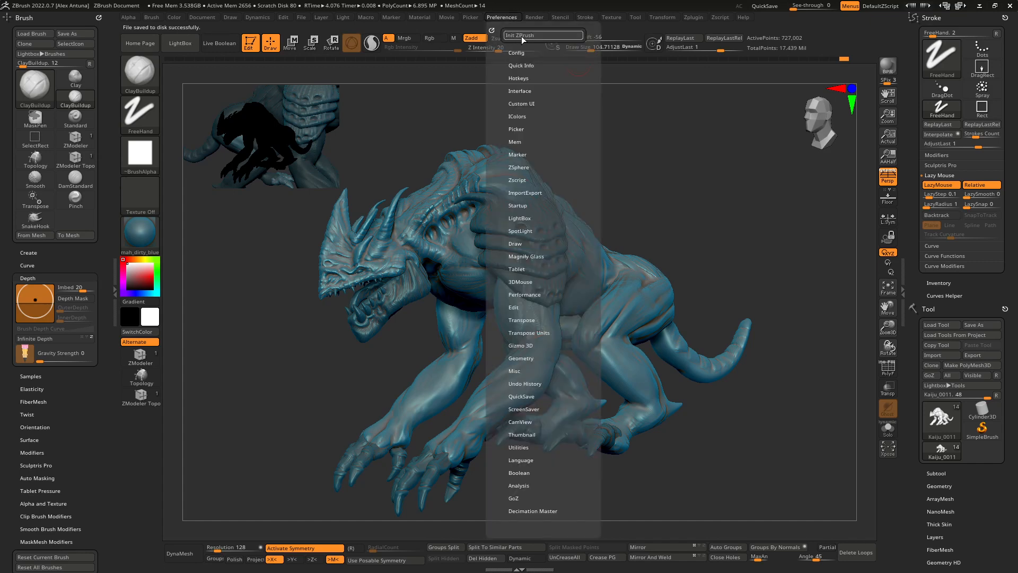
click(525, 36)
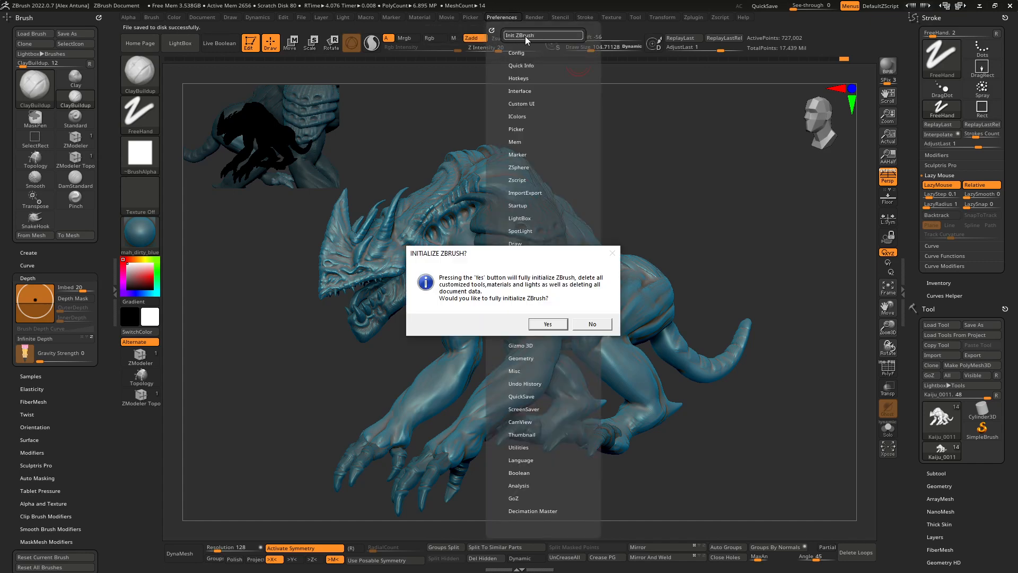
click(549, 325)
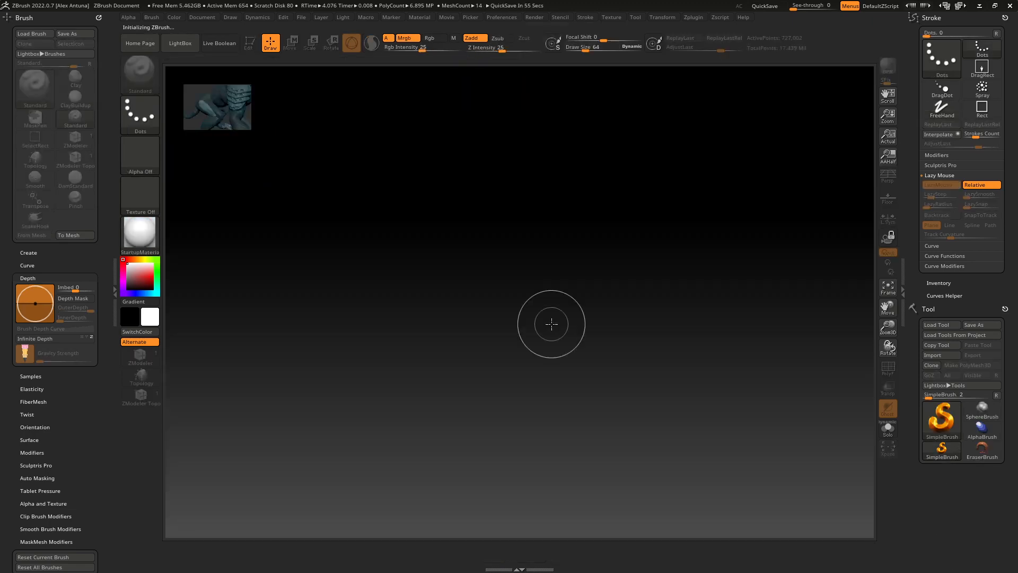
Enlarge the thumbnail preview to 512, scribble a test stroke on the empty canvas and clear it
drag(255, 123, 530, 344)
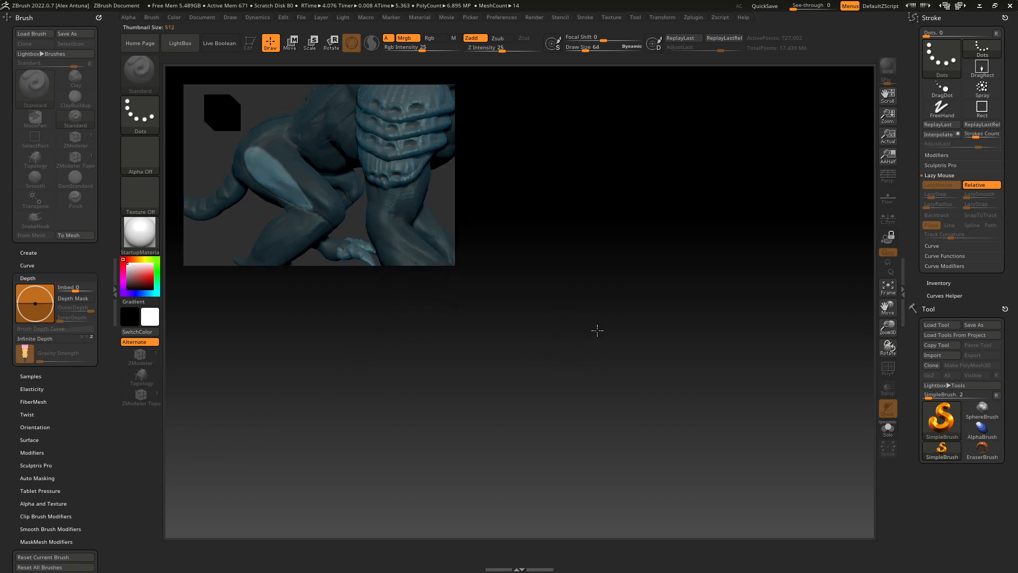
mouse_move(603, 256)
mouse_down()
mouse_move(632, 308)
mouse_move(679, 276)
mouse_up()
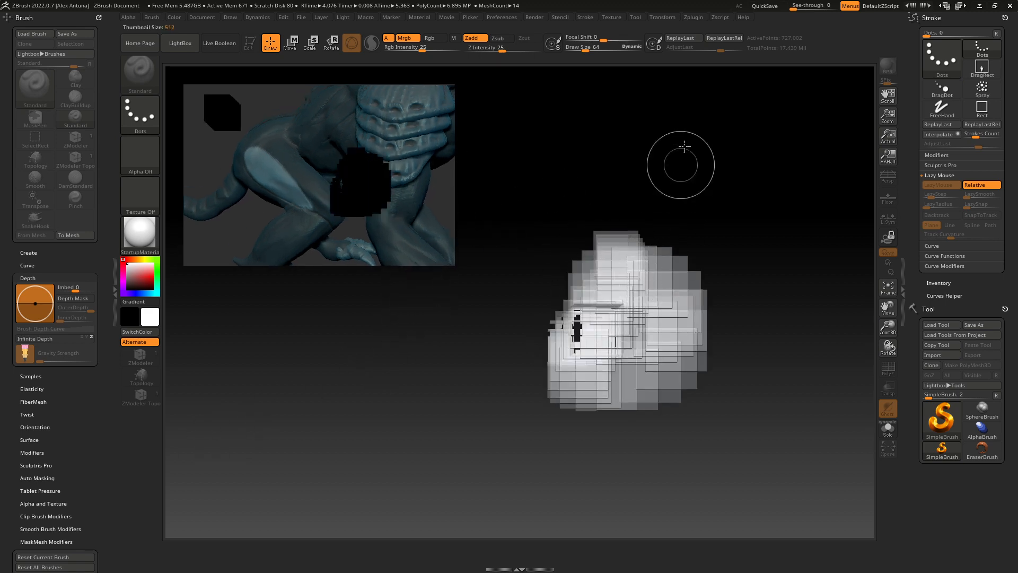
key(F5)
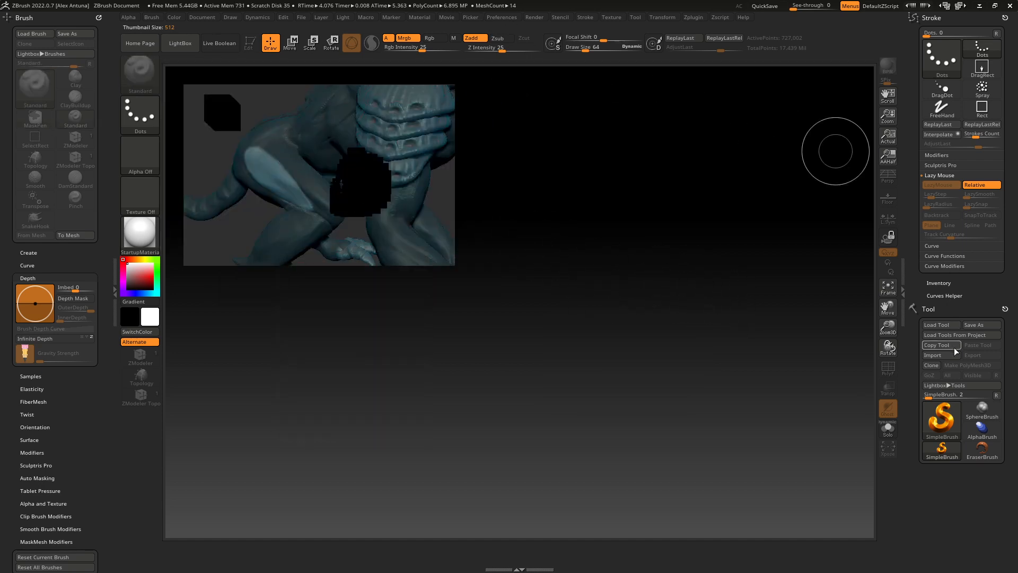
Load Kaiju_0011.ztl, draw it on the canvas and enter Edit mode
click(936, 325)
double_click(377, 289)
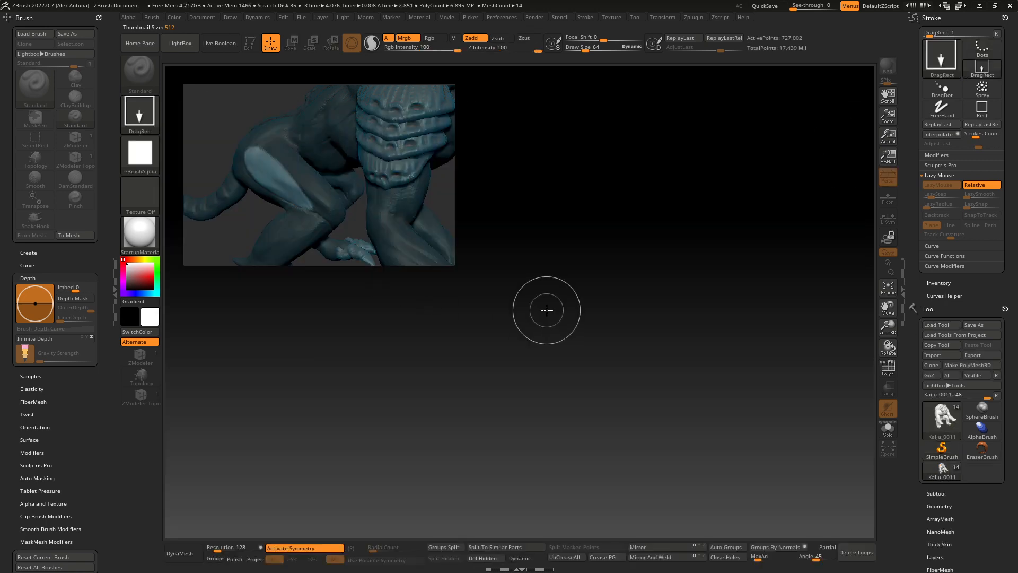
key(ctrl)
drag(566, 316, 403, 146)
click(250, 47)
Reduce the thumbnail preview size to 323
right_drag(769, 318, 629, 287)
right_drag(629, 287, 526, 329)
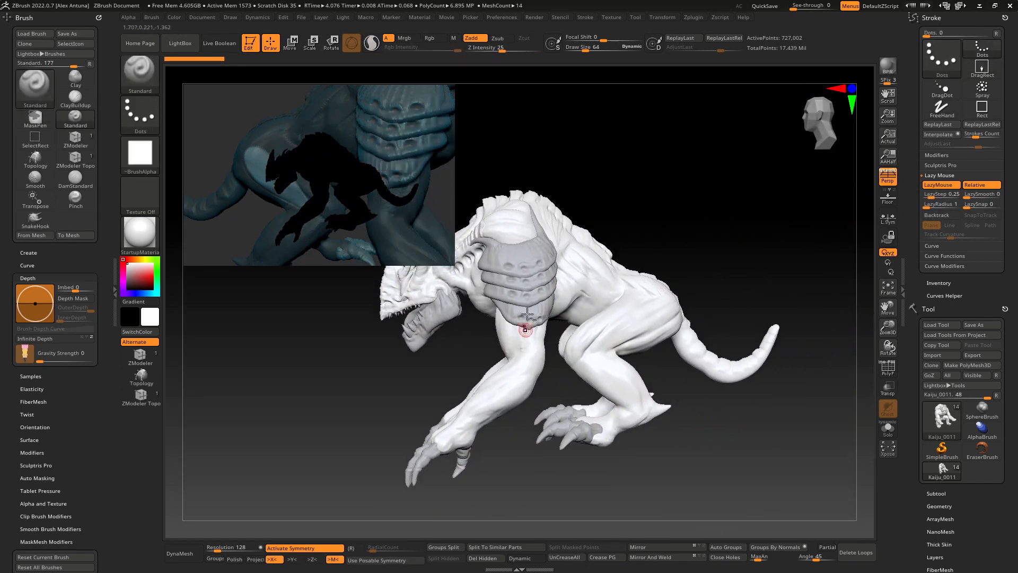
key(ctrl)
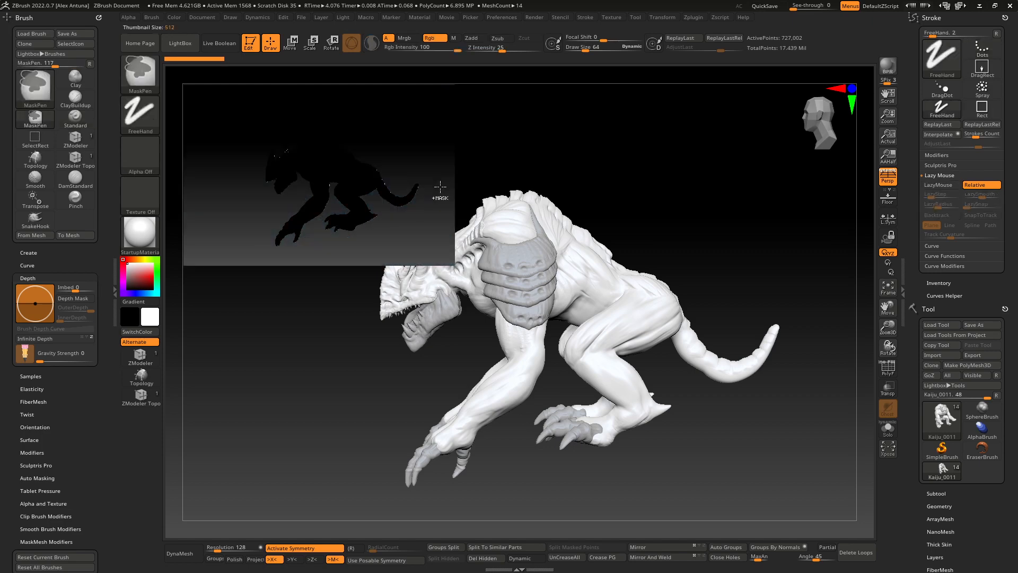
mouse_move(660, 227)
right_down()
mouse_move(657, 212)
mouse_move(680, 216)
mouse_move(657, 217)
right_up()
mouse_move(424, 228)
ctrl+mouse_down()
mouse_move(431, 213)
mouse_move(354, 132)
ctrl+mouse_up()
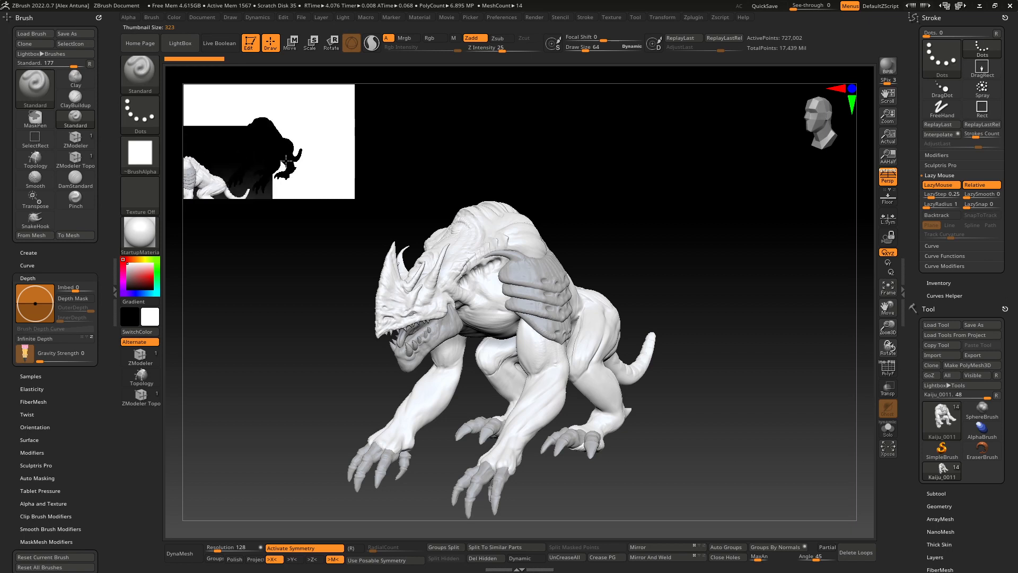
Reduce the thumbnail preview size to 225 and compare the creature's silhouette from several angles
mouse_move(330, 137)
mouse_down()
mouse_move(371, 198)
mouse_move(326, 99)
mouse_move(295, 124)
mouse_up()
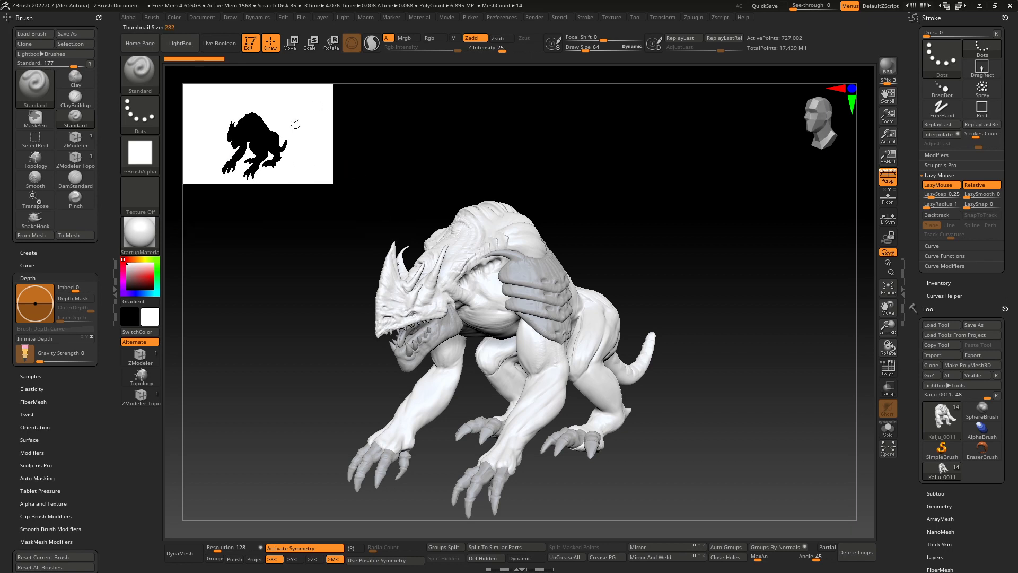
mouse_move(545, 183)
mouse_down()
mouse_move(625, 179)
mouse_move(618, 193)
mouse_move(594, 188)
mouse_up()
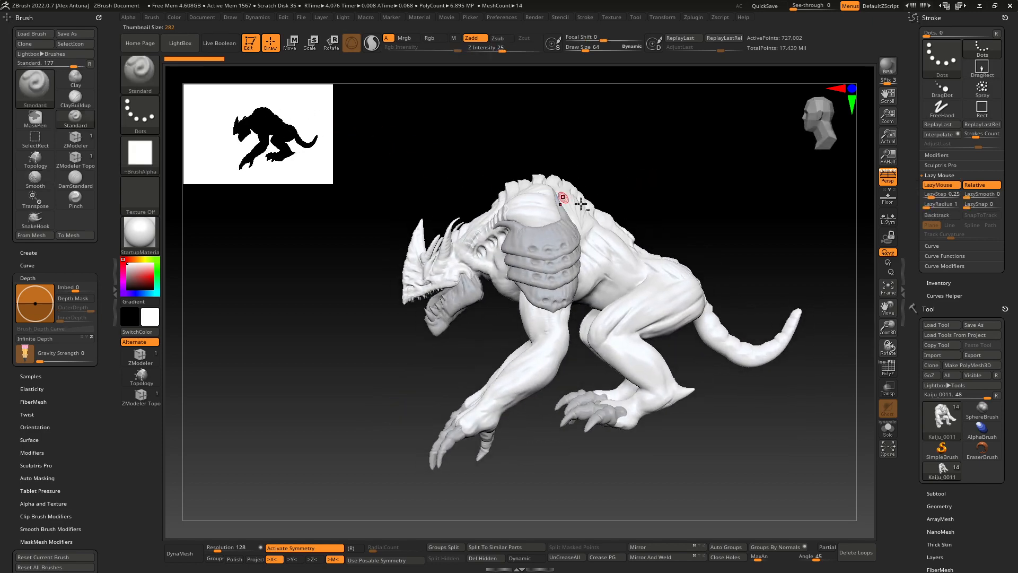
key(ctrl)
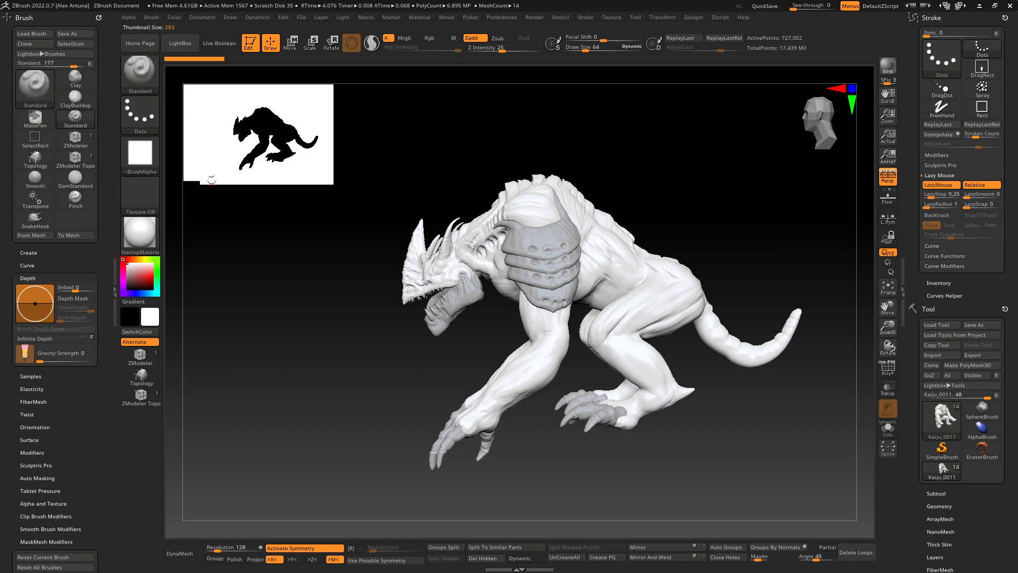
alt+right_drag(528, 186, 478, 204)
drag(323, 174, 306, 144)
right_drag(456, 159, 605, 198)
Remove the document's background gradient so the canvas is flat grey, and enlarge the silhouette thumbnail preview
click(204, 18)
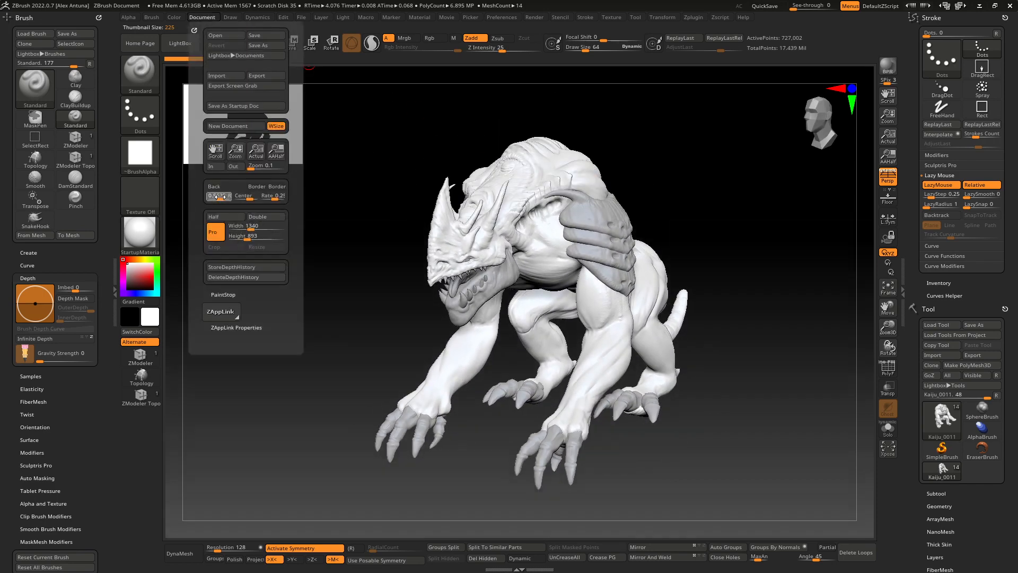
drag(220, 196, 210, 196)
right_drag(723, 177, 677, 179)
ctrl+right_drag(677, 179, 708, 238)
drag(298, 163, 344, 192)
right_drag(734, 164, 725, 201)
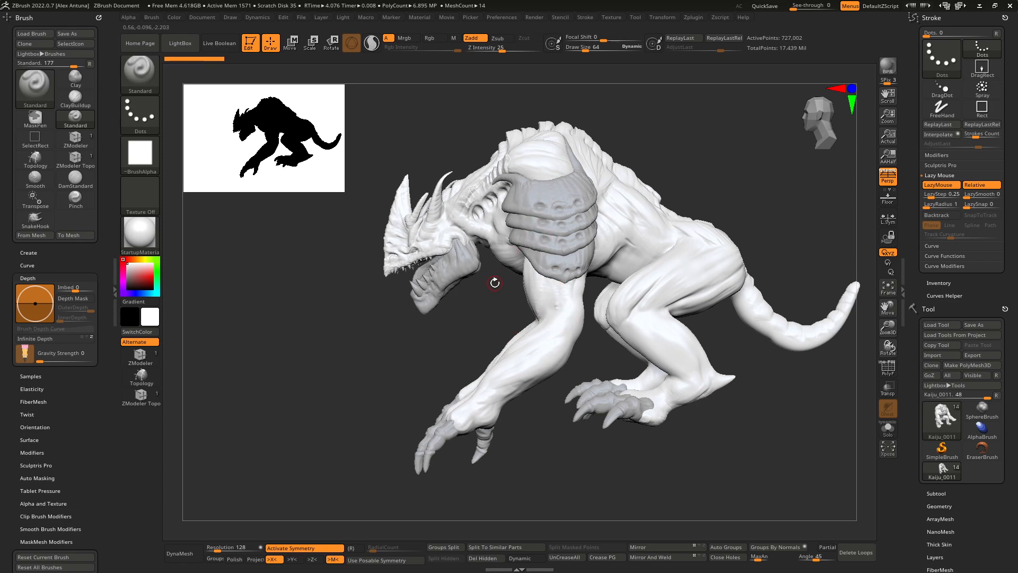
Zoom in on the neck behind the horns, choose the ClayBuildup brush and set Draw Size to about 35
drag(503, 291, 570, 262)
mouse_move(569, 262)
right_down()
mouse_move(525, 260)
mouse_move(539, 200)
mouse_move(568, 207)
mouse_move(499, 183)
right_up()
mouse_move(546, 232)
right_down()
mouse_move(534, 211)
mouse_move(563, 239)
right_up()
key(space)
drag(556, 242, 548, 241)
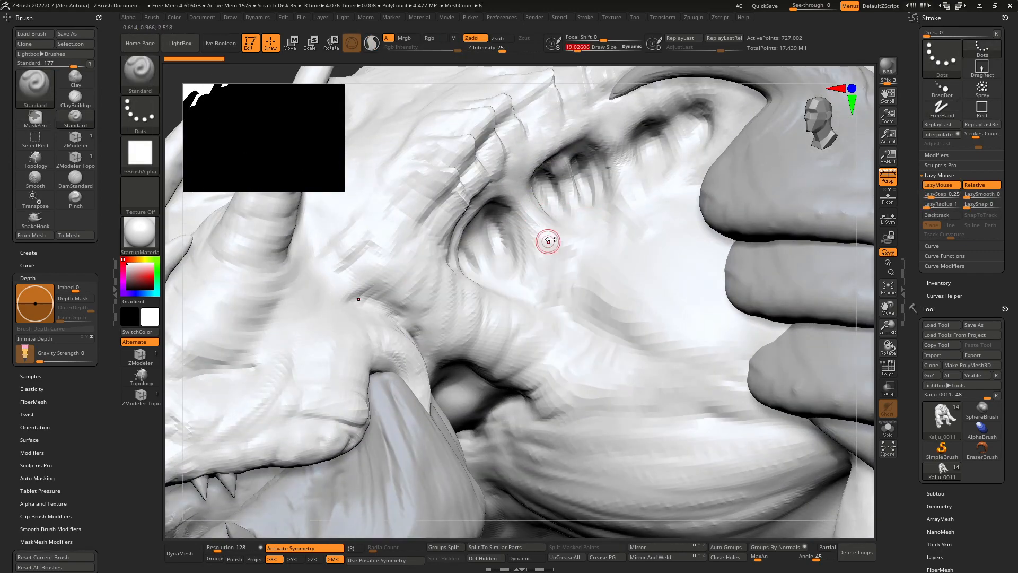
key(b)
key(c)
key(b)
key(bracketright)
key(bracketright)
key(bracketright)
key(bracketright)
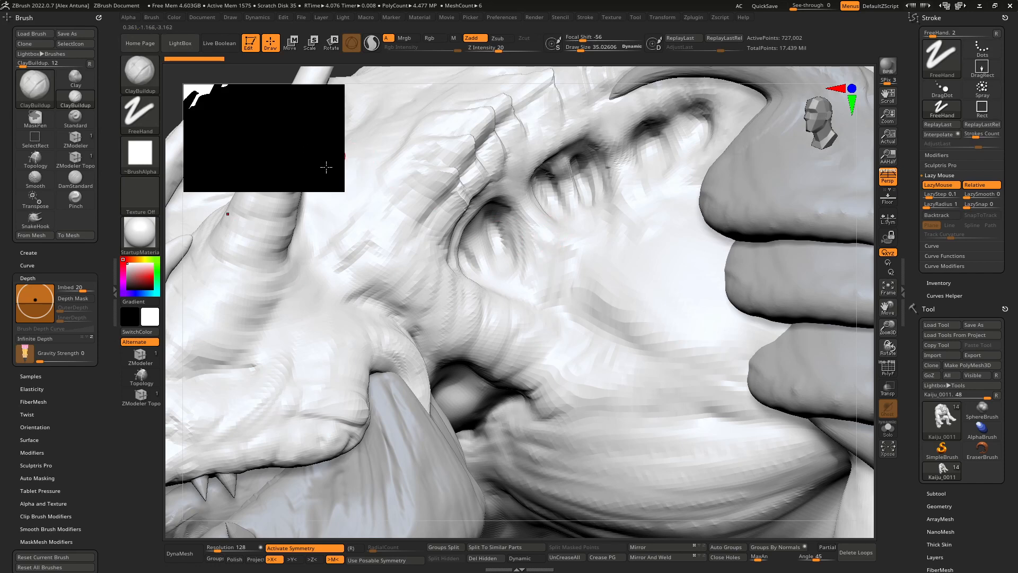
Switch to the ChiselShapes brush, look through its shapes including Ellipsoid_half, and choose Ring1
click(133, 74)
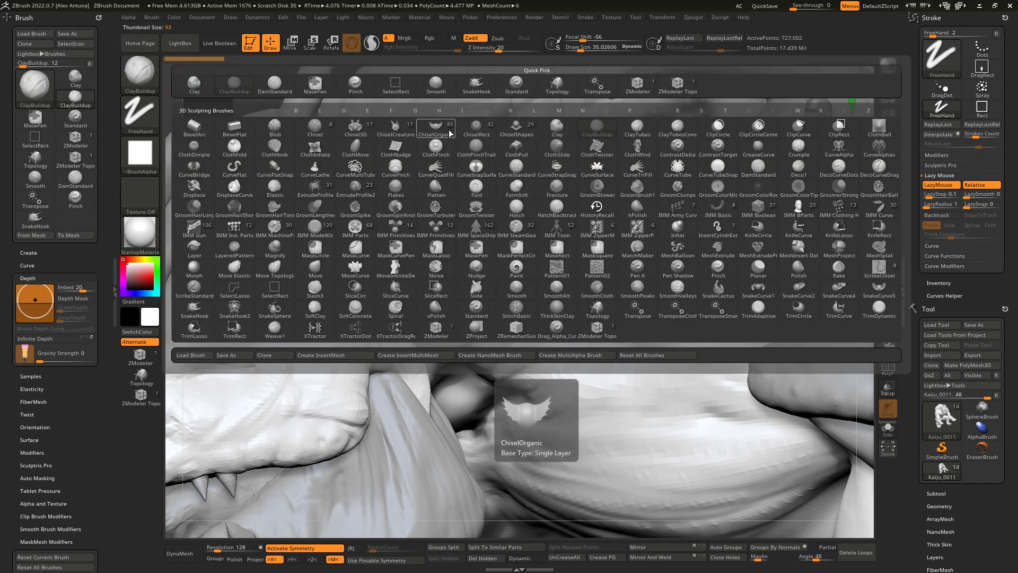
click(525, 127)
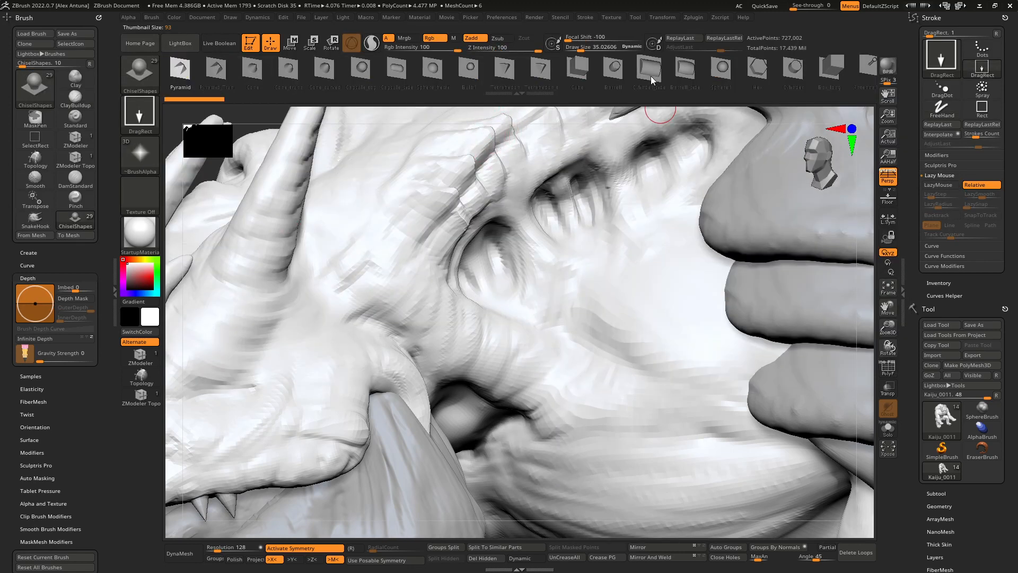
drag(677, 72, 326, 72)
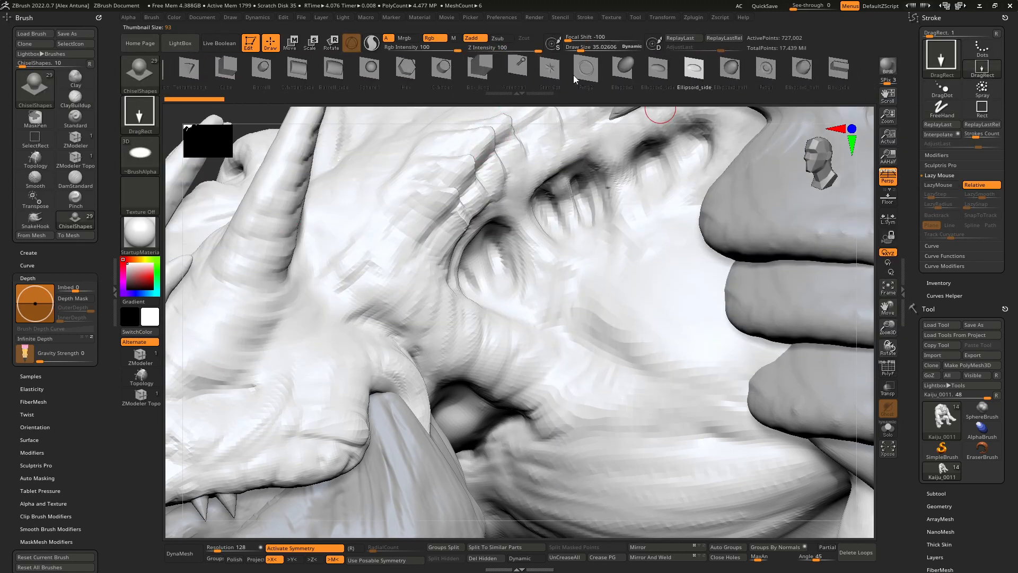
mouse_move(644, 74)
mouse_down()
mouse_move(560, 73)
mouse_move(573, 73)
mouse_up()
click(655, 73)
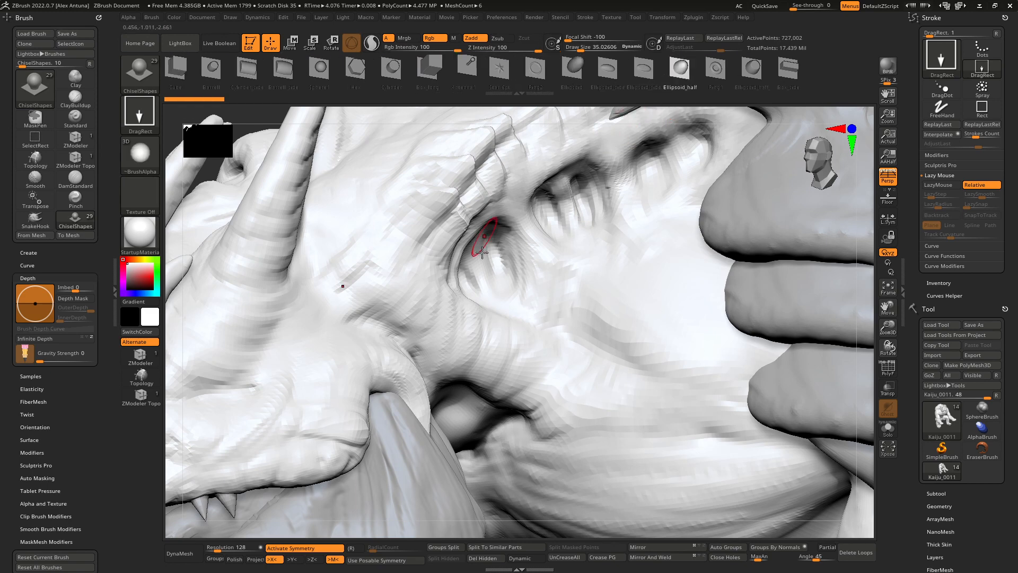
click(715, 68)
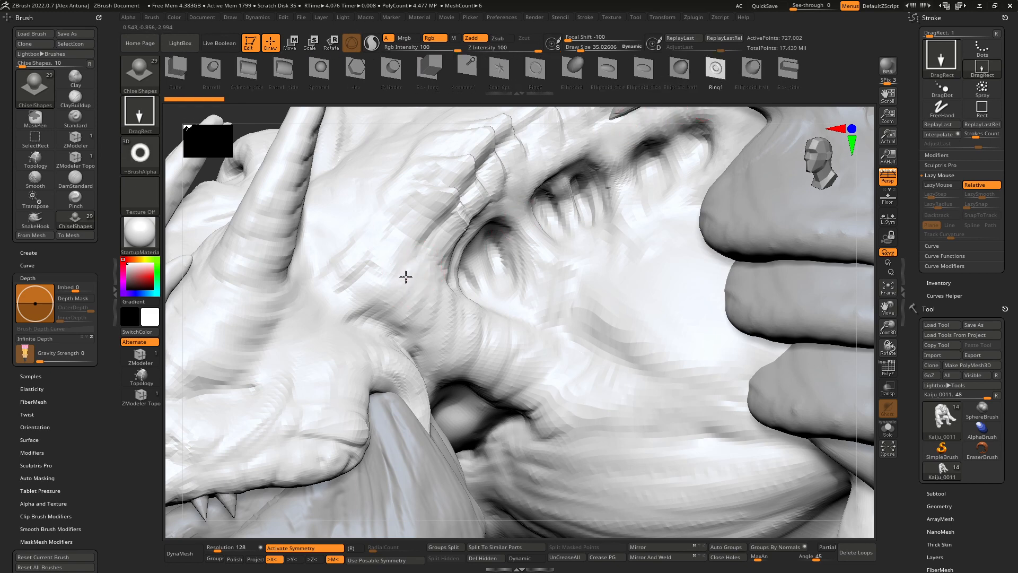
Try stamping a ring on the neck beside the first cavity, undo it and subdivide the mesh
drag(417, 262, 424, 247)
right_drag(440, 253, 443, 263)
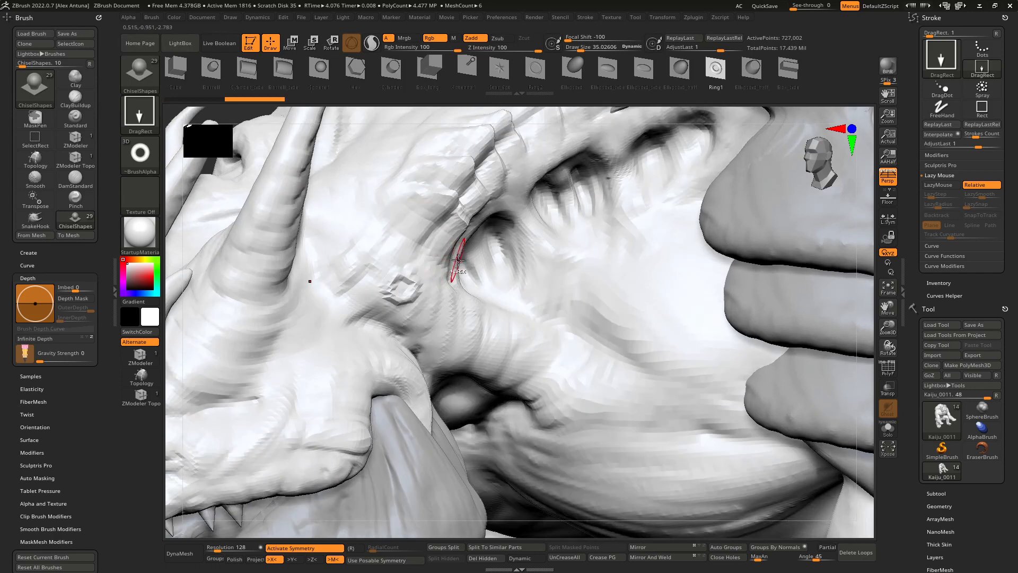
key(ctrl+z)
key(ctrl+shift+z)
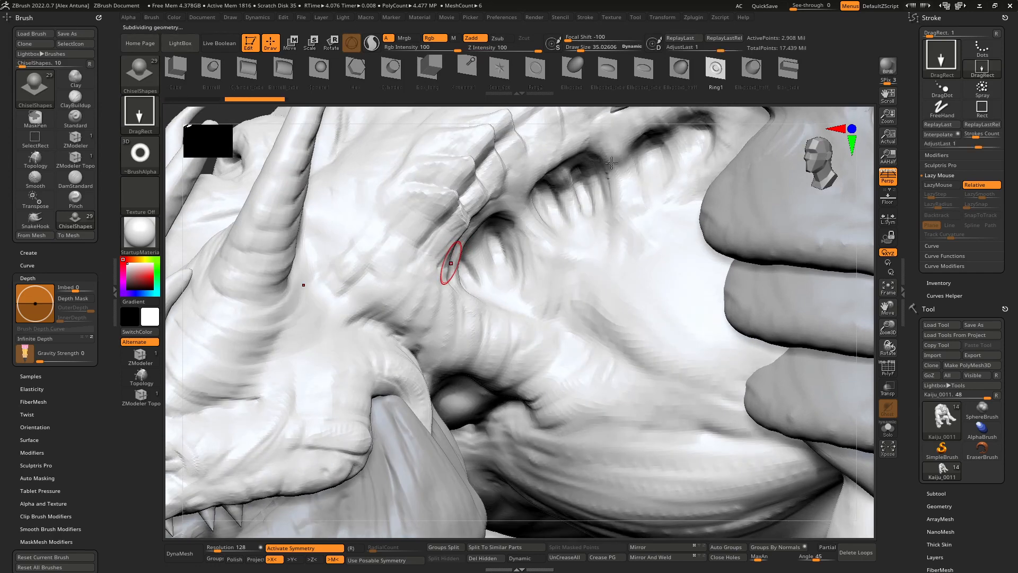
Try subdividing again and stamping small bumps beside the neck cavity with the Ellipsoid_half shape at Draw Size 11, then undo this
click(789, 69)
click(601, 70)
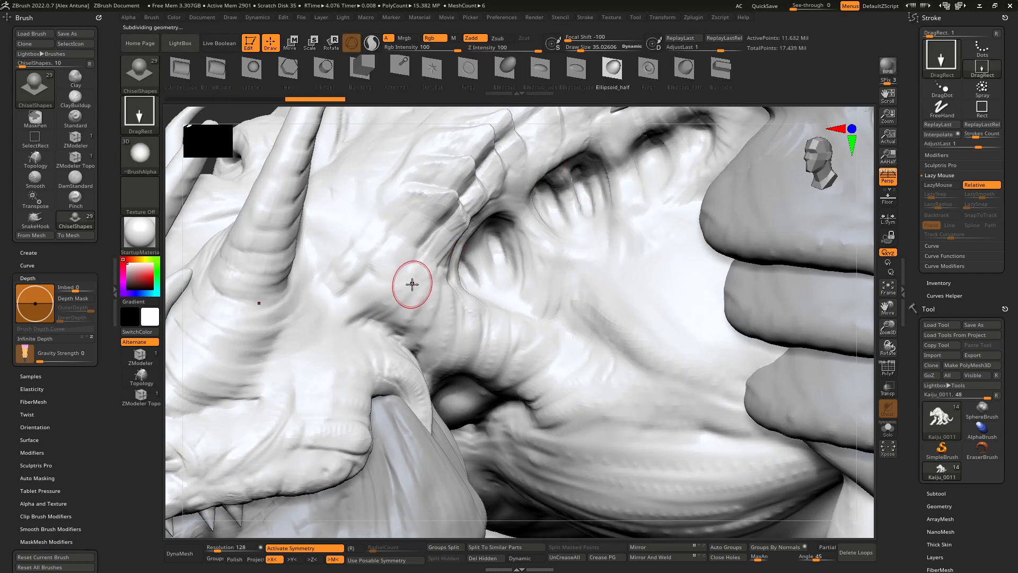
drag(416, 309, 430, 287)
right_drag(449, 283, 465, 279)
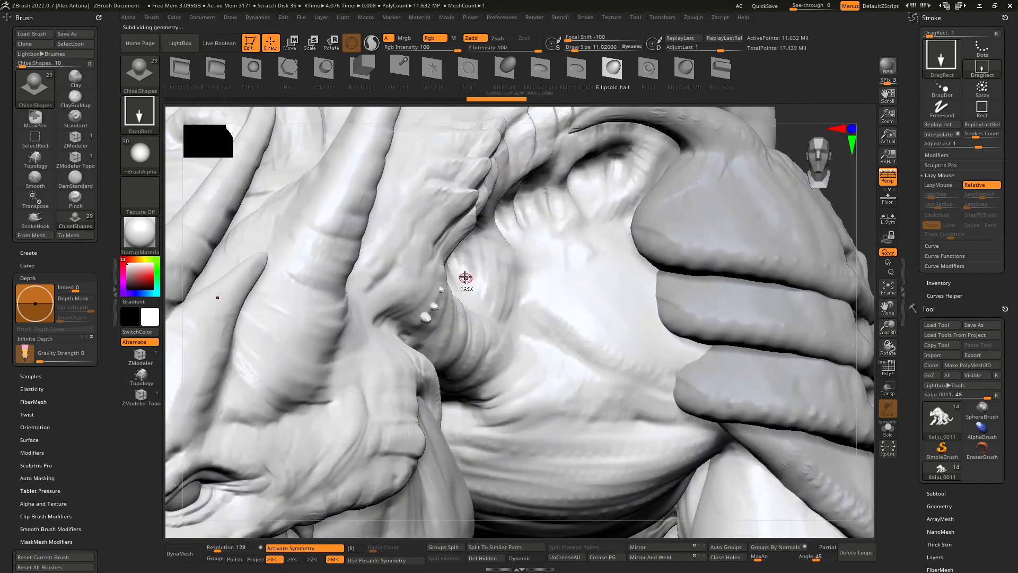
key(ctrl+z)
key(ctrl+z)
key(ctrl+z)
key(ctrl+z)
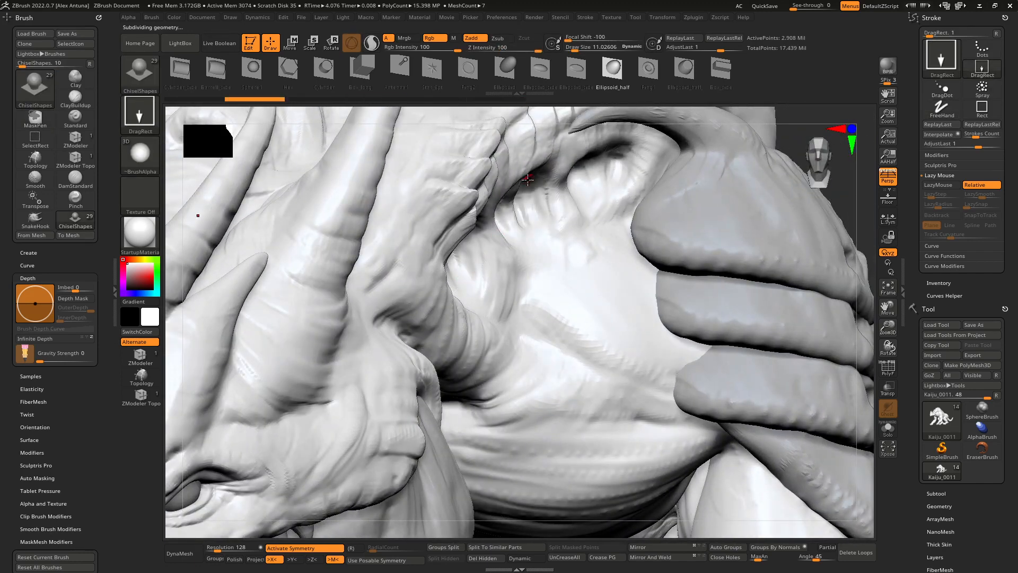
Look at the ChiselRect brush, then switch to the ChiselCreature brush and choose its Neck shape
drag(401, 69, 577, 72)
click(139, 73)
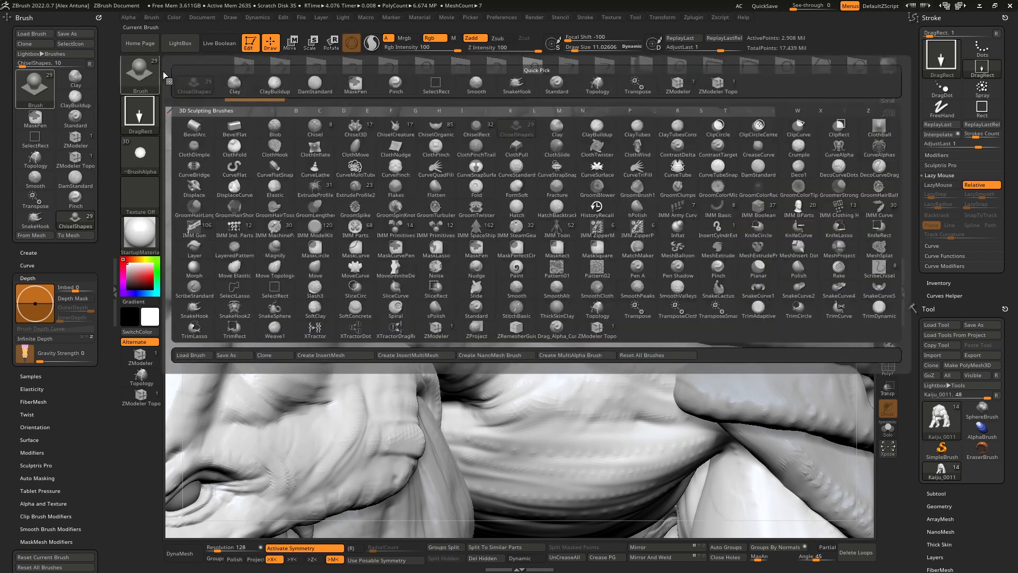
click(475, 131)
click(139, 73)
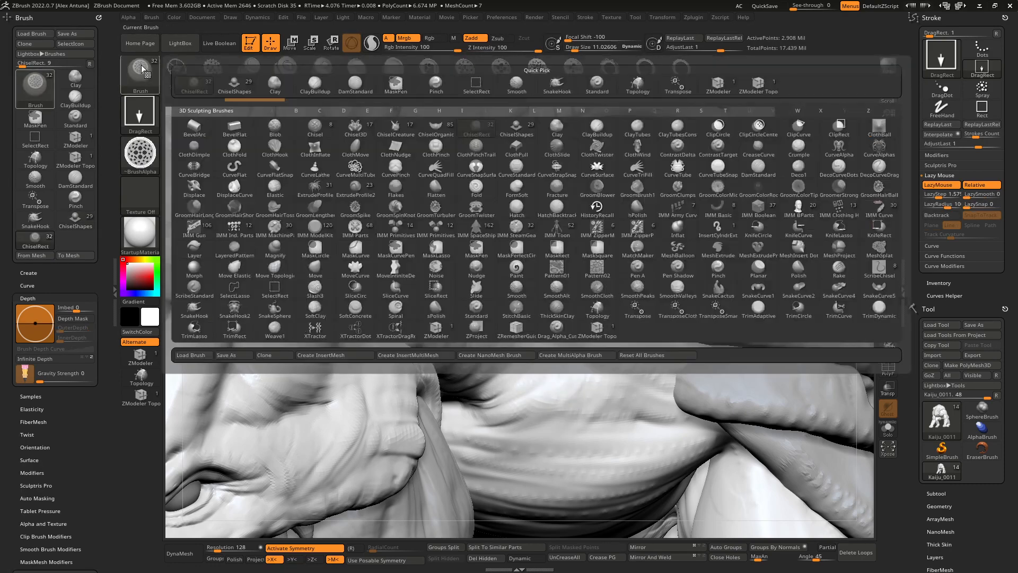
click(399, 129)
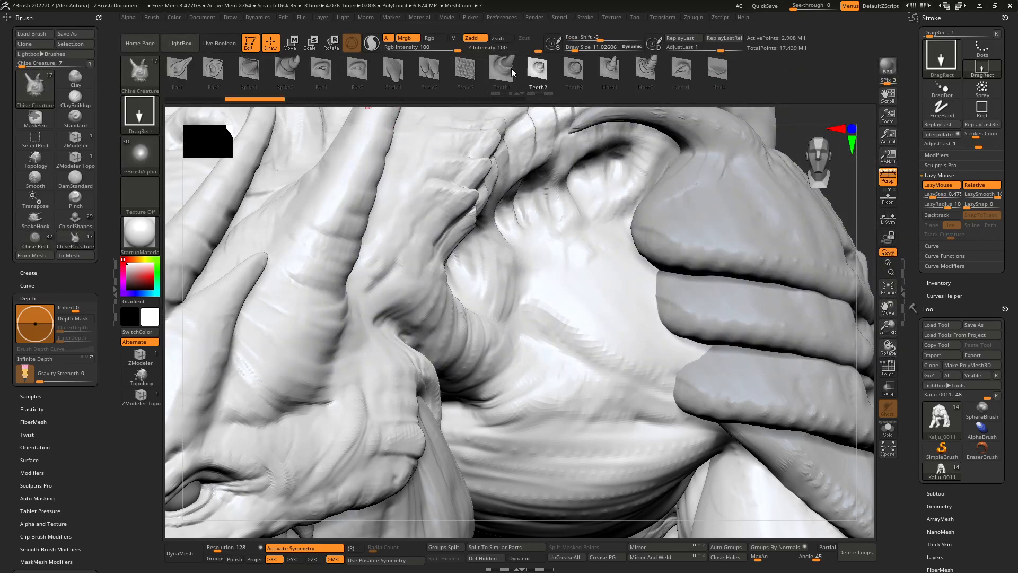
click(718, 75)
mouse_move(444, 200)
right_down()
mouse_move(414, 205)
mouse_move(423, 233)
right_up()
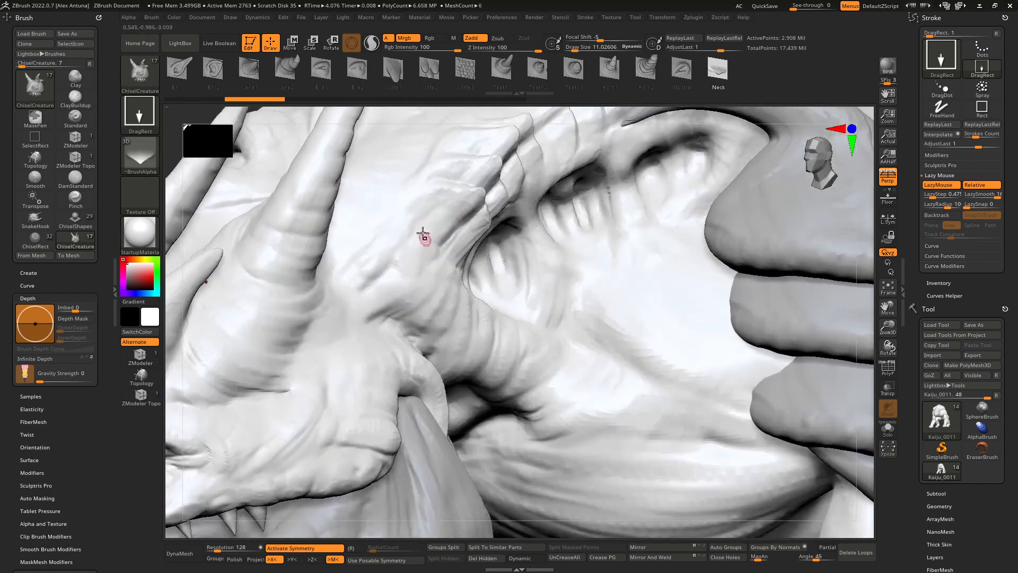
Stamp Neck shapes with the ChiselCreature brush as pointed plates along the neck and shoulder ridge
drag(449, 217, 382, 270)
right_drag(412, 251, 467, 304)
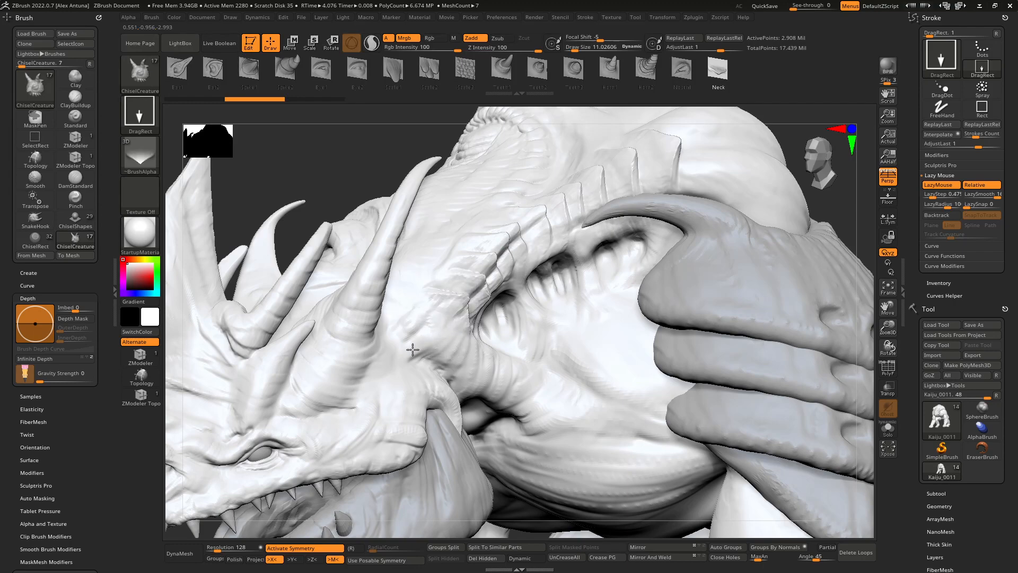
mouse_move(413, 342)
right_down()
mouse_move(416, 300)
mouse_move(466, 303)
mouse_move(460, 253)
mouse_move(501, 279)
right_up()
mouse_move(560, 236)
ctrl+right_down()
mouse_move(571, 263)
mouse_move(508, 277)
mouse_move(473, 262)
ctrl+right_up()
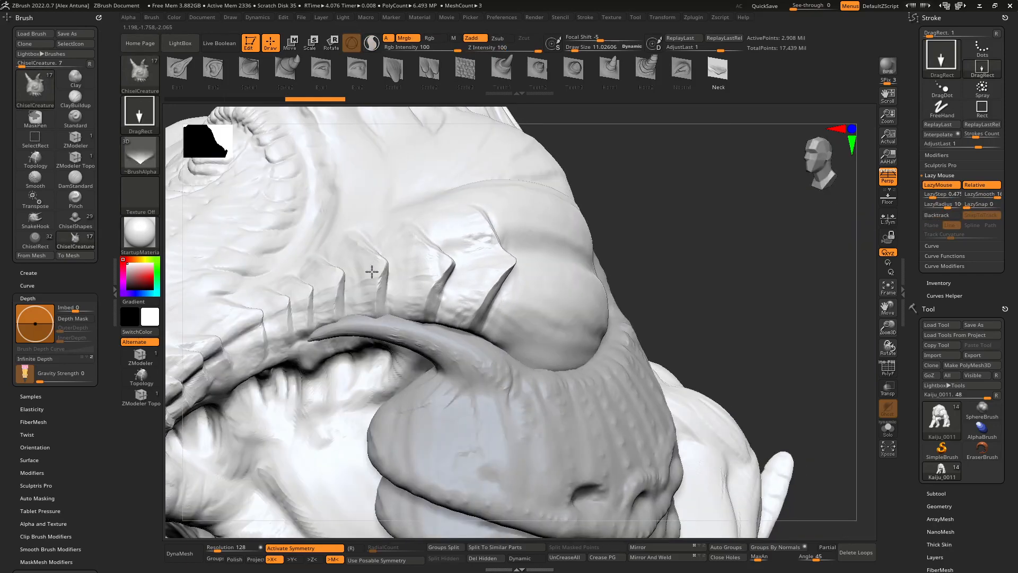
right_drag(370, 272, 508, 258)
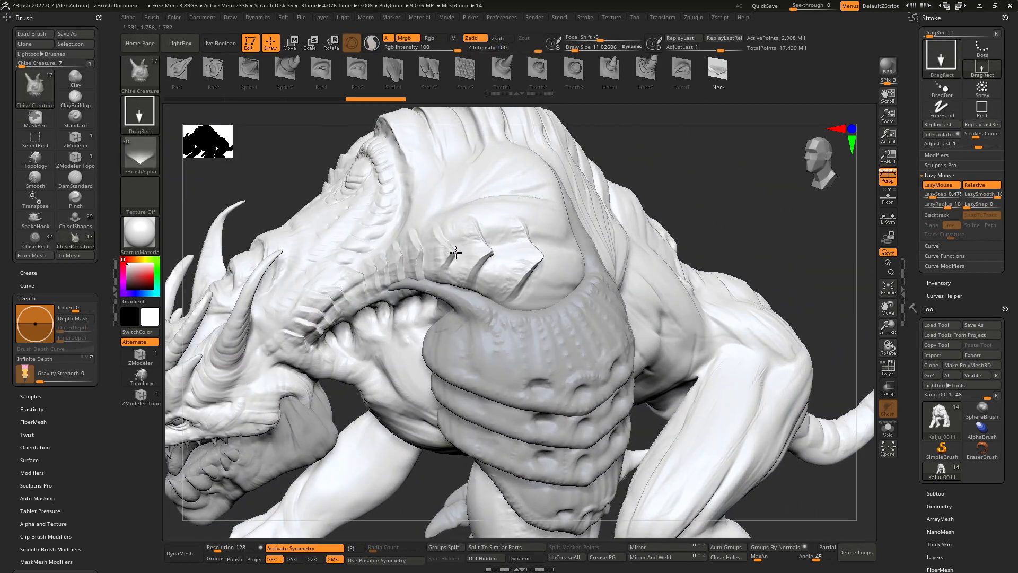
drag(518, 247, 518, 247)
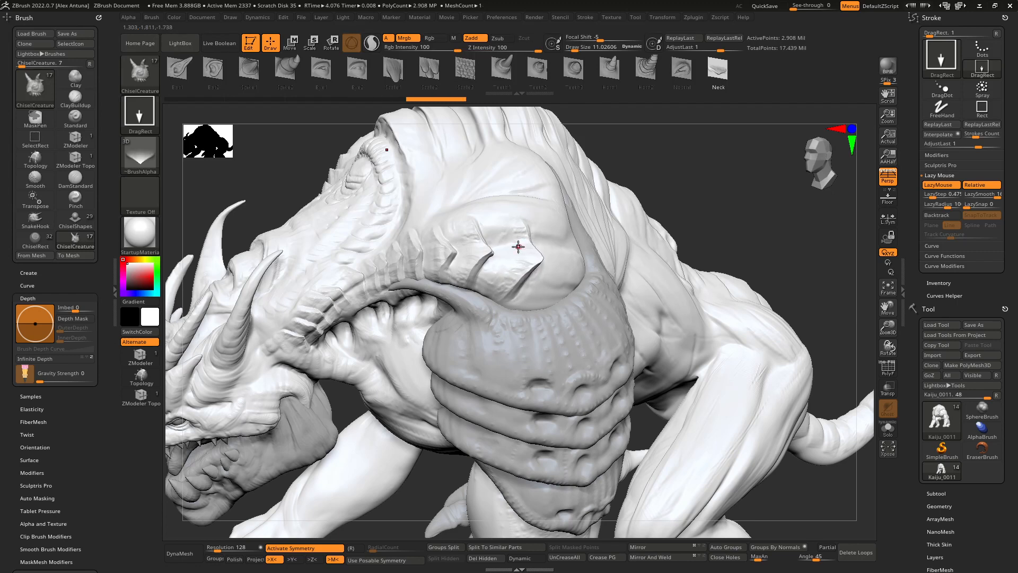
Set Draw Size to about 119 and Focal Shift to 9, and restamp the largest plate on the shoulder ridge
key(space)
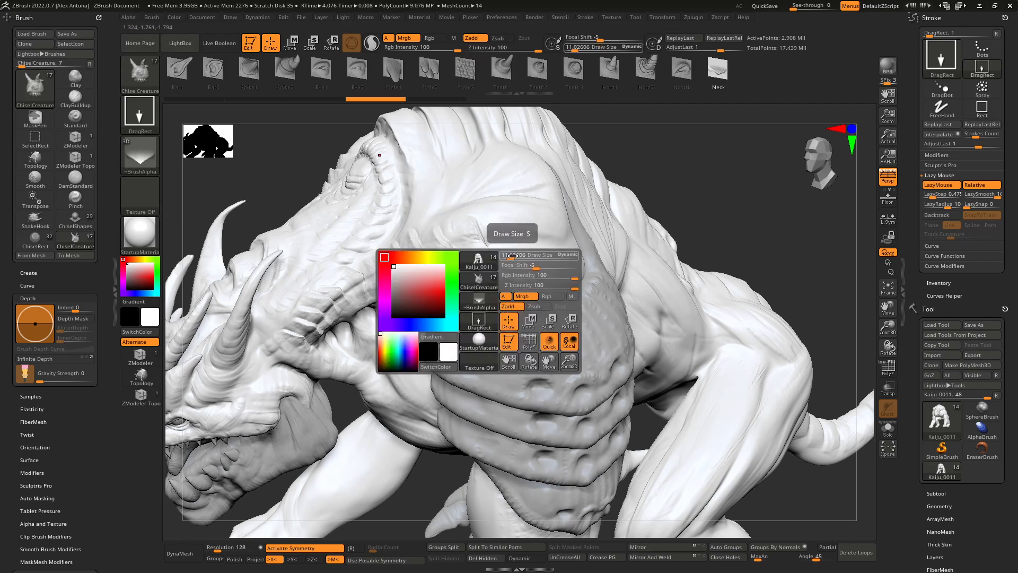
click(592, 47)
click(591, 36)
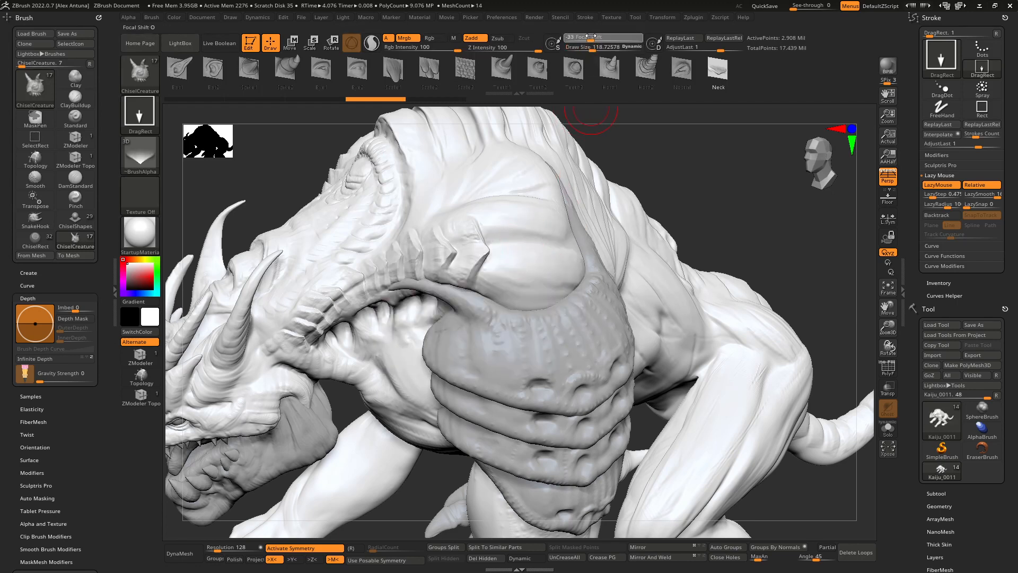
drag(603, 35, 608, 36)
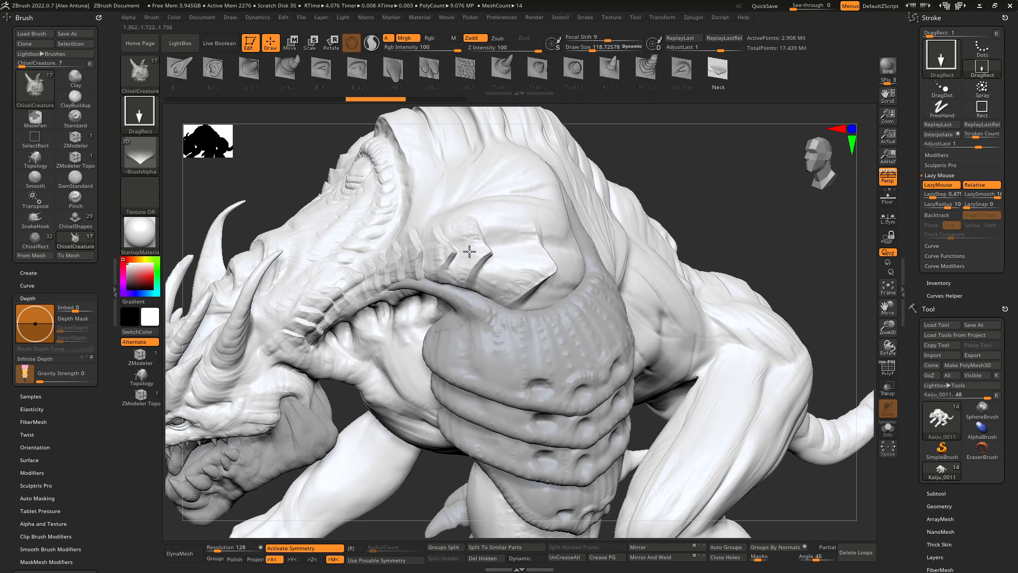
mouse_move(489, 259)
right_down()
mouse_move(512, 291)
mouse_move(587, 164)
mouse_move(598, 245)
mouse_move(546, 282)
right_up()
mouse_move(572, 217)
ctrl+right_down()
mouse_move(580, 239)
mouse_move(557, 257)
ctrl+right_up()
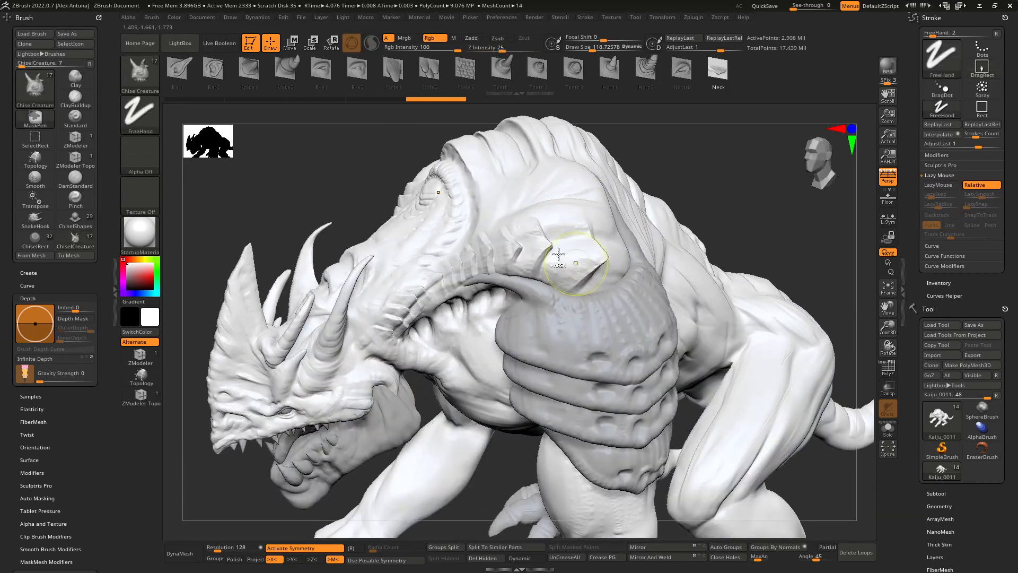
drag(562, 244, 556, 245)
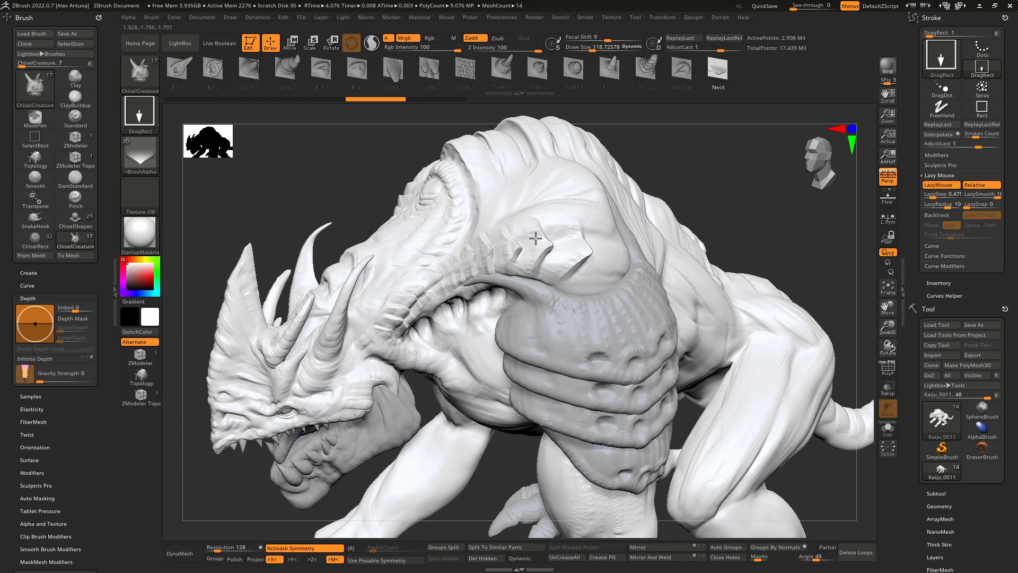
Choose the Scale3 shape, try stamping a patch of scales on the forehead above the eye, and undo it
mouse_move(557, 234)
right_down()
mouse_move(613, 250)
mouse_move(563, 258)
mouse_move(624, 278)
mouse_move(577, 305)
right_up()
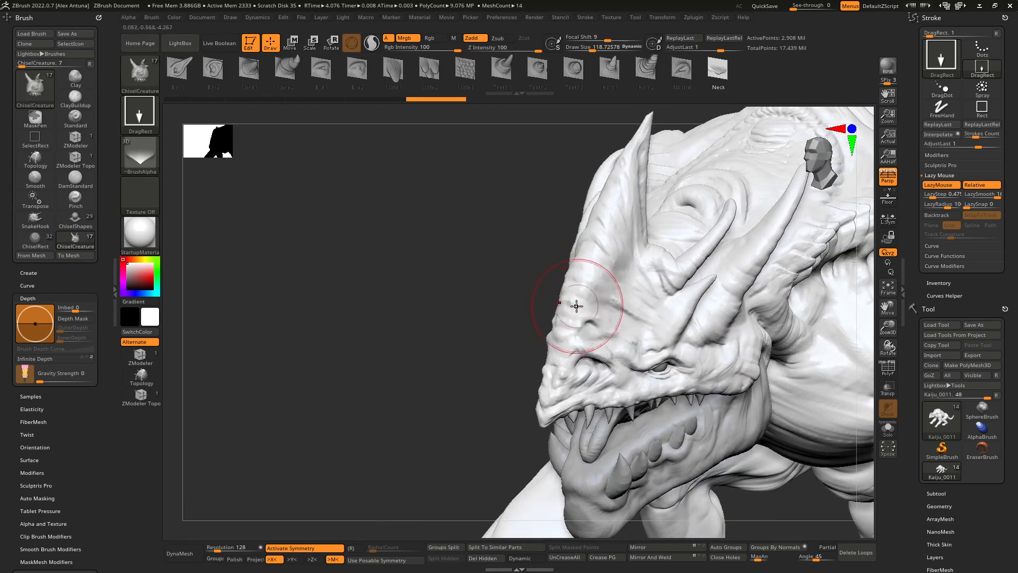
click(465, 69)
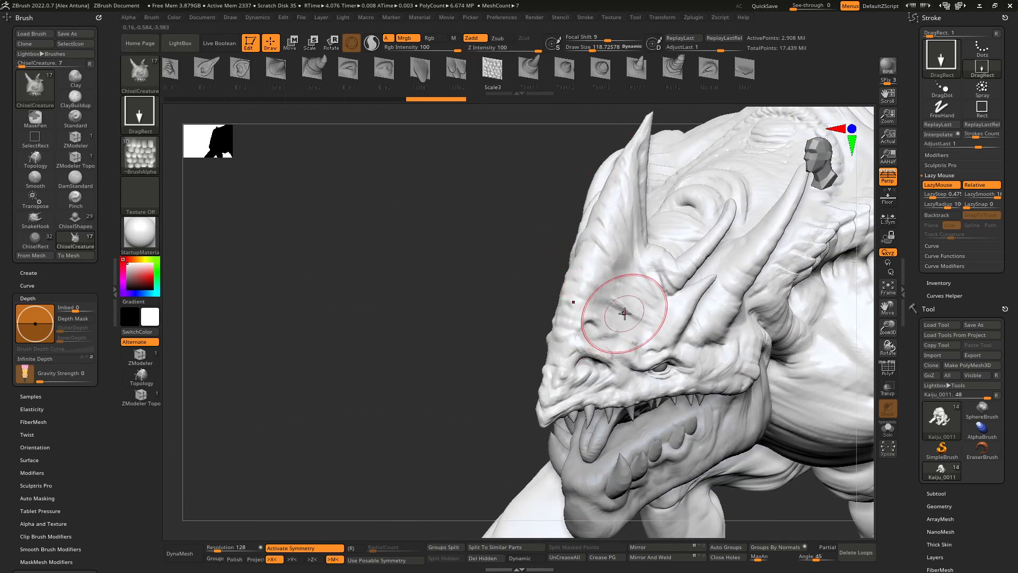
drag(629, 288, 634, 293)
right_drag(639, 301, 625, 317)
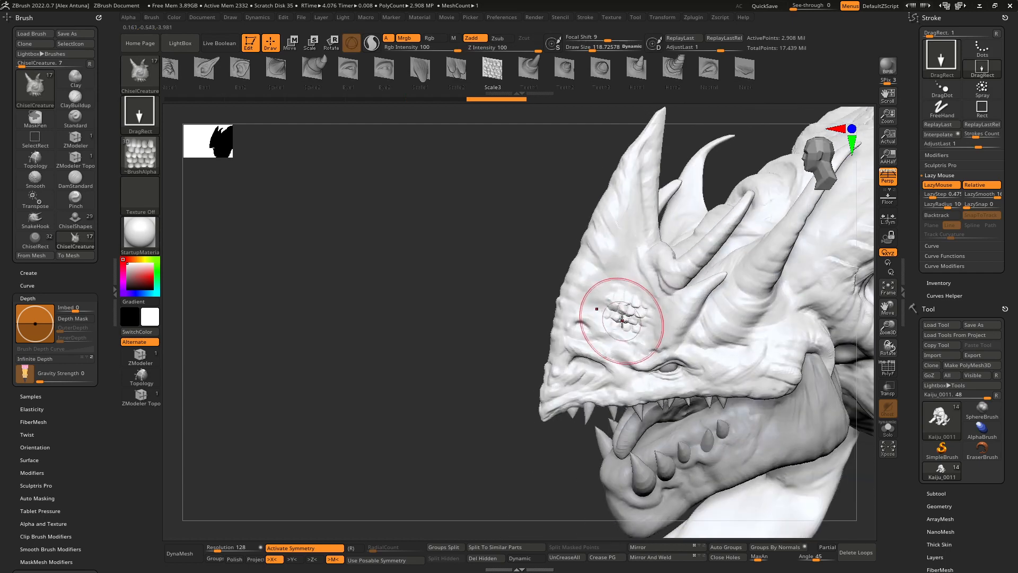
key(ctrl+z)
Set Draw Size to about 69 and stamp a patch of Scale3 scales on the cheek above the mouth corner
drag(743, 369, 717, 364)
mouse_move(724, 364)
right_down()
mouse_move(736, 338)
mouse_move(661, 282)
right_up()
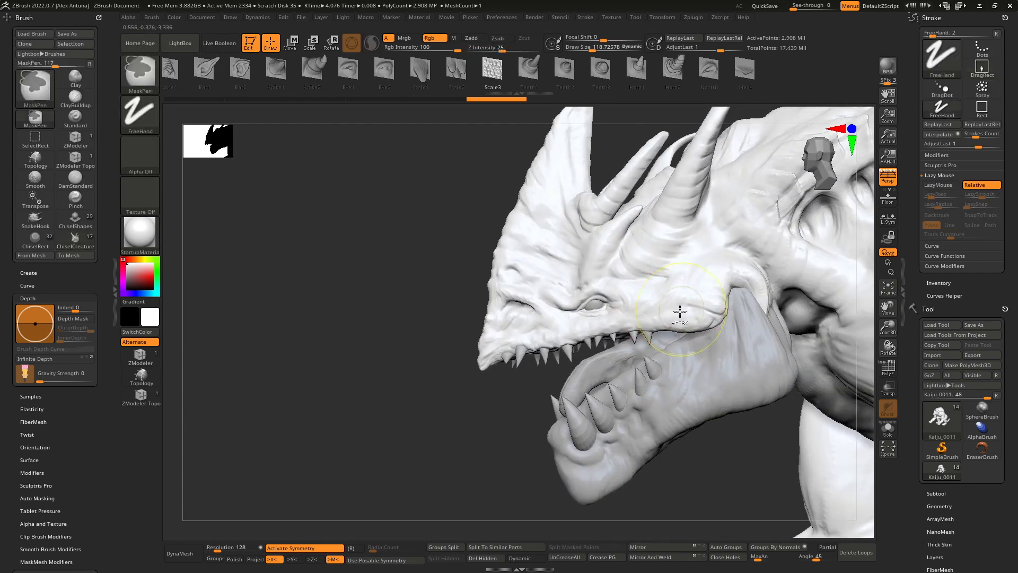
key(ctrl+z)
key(space)
drag(670, 313, 662, 312)
mouse_move(663, 314)
ctrl+right_down()
mouse_move(675, 375)
mouse_move(648, 320)
mouse_move(661, 317)
mouse_move(671, 289)
ctrl+right_up()
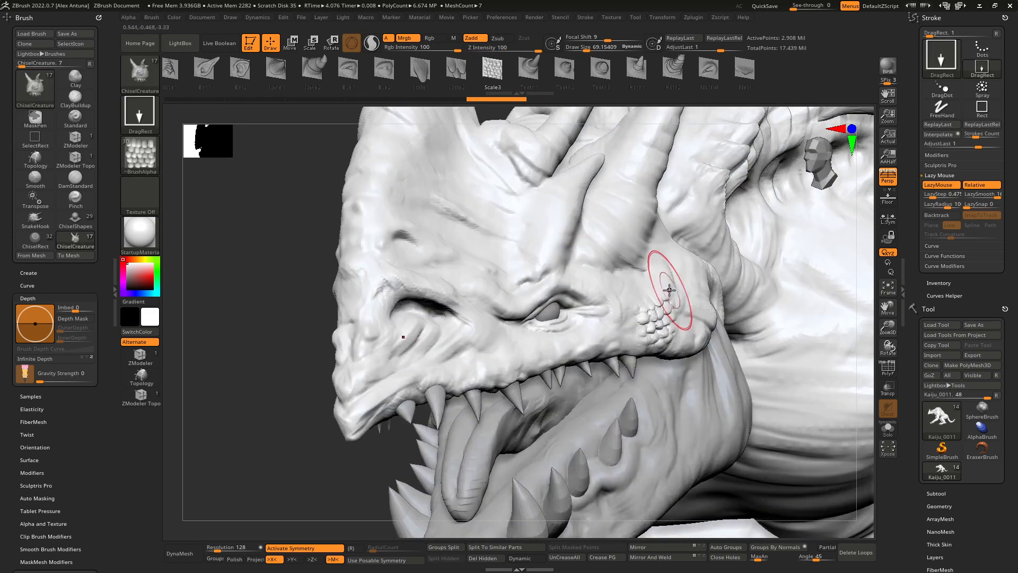
Undo the cheek's Scale3 patch, try the Scale2 and Scale1 shapes on the head, and reduce Draw Size to about 54
key(ctrl+z)
click(458, 72)
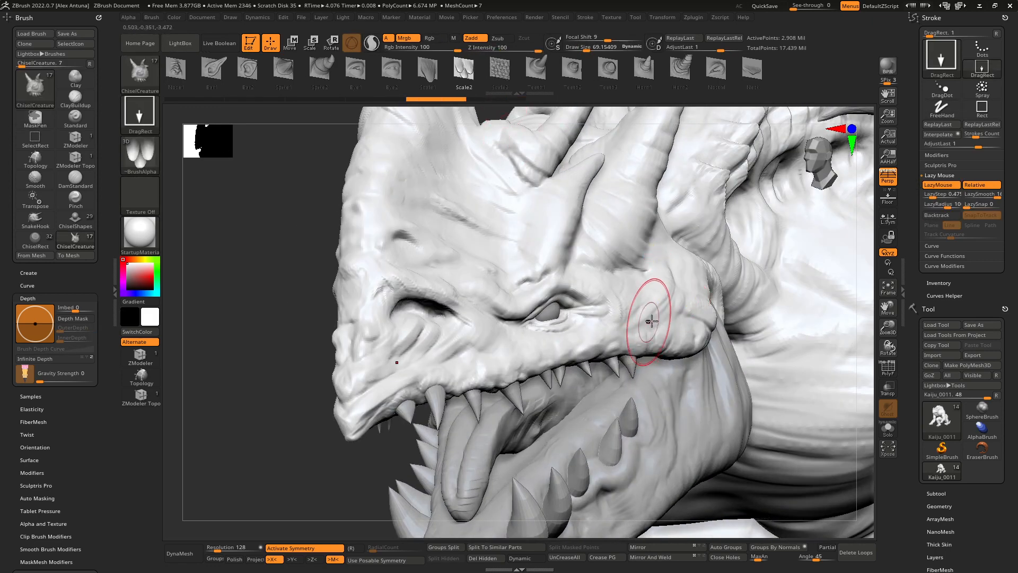
right_drag(648, 309, 625, 221)
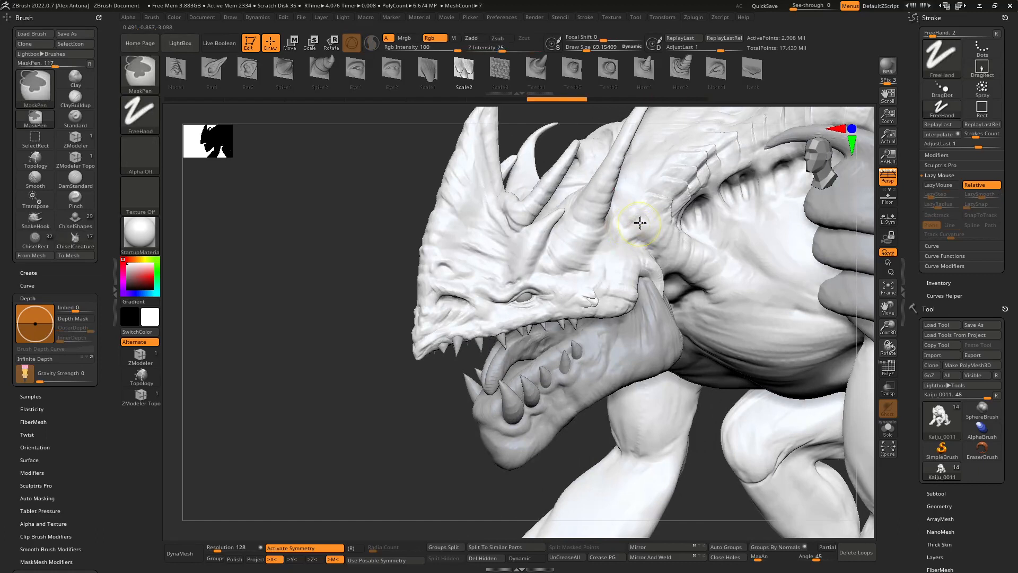
click(426, 73)
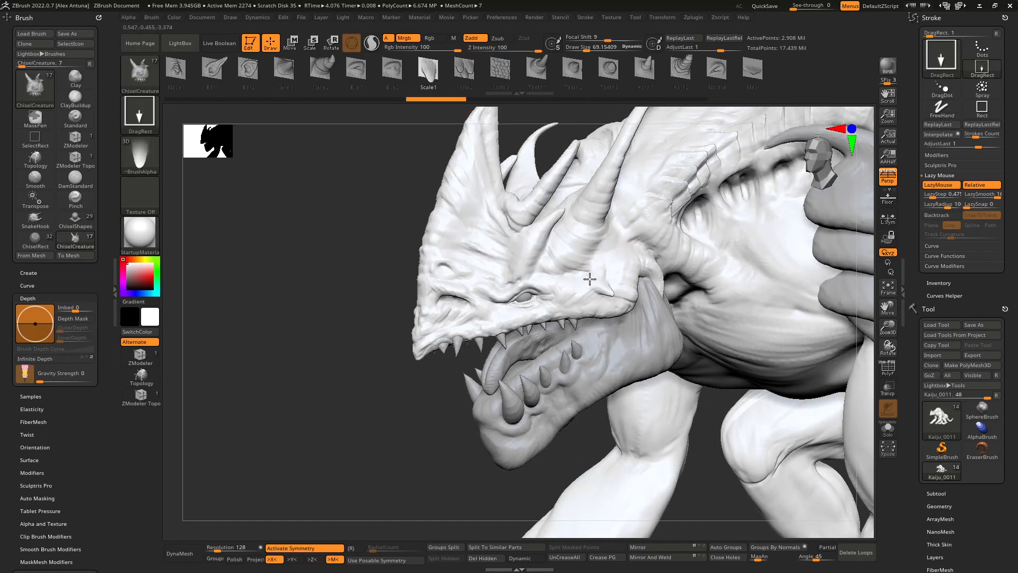
right_drag(575, 283, 602, 289)
mouse_move(562, 281)
right_down()
mouse_move(534, 272)
mouse_move(596, 284)
mouse_move(601, 258)
mouse_move(684, 265)
mouse_move(602, 302)
mouse_move(603, 282)
mouse_move(558, 281)
mouse_move(645, 278)
mouse_move(579, 283)
mouse_move(536, 371)
right_up()
key(ctrl+z)
key(ctrl+z)
mouse_move(536, 371)
alt+right_down()
mouse_move(580, 343)
mouse_move(582, 307)
alt+right_up()
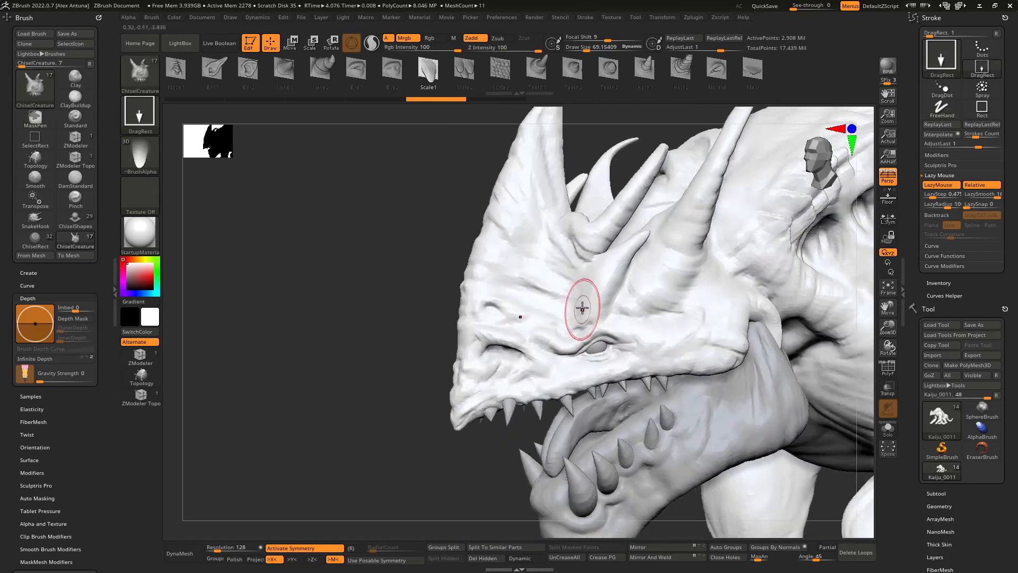
key(space)
drag(582, 306, 578, 307)
ctrl+right_drag(584, 303, 603, 330)
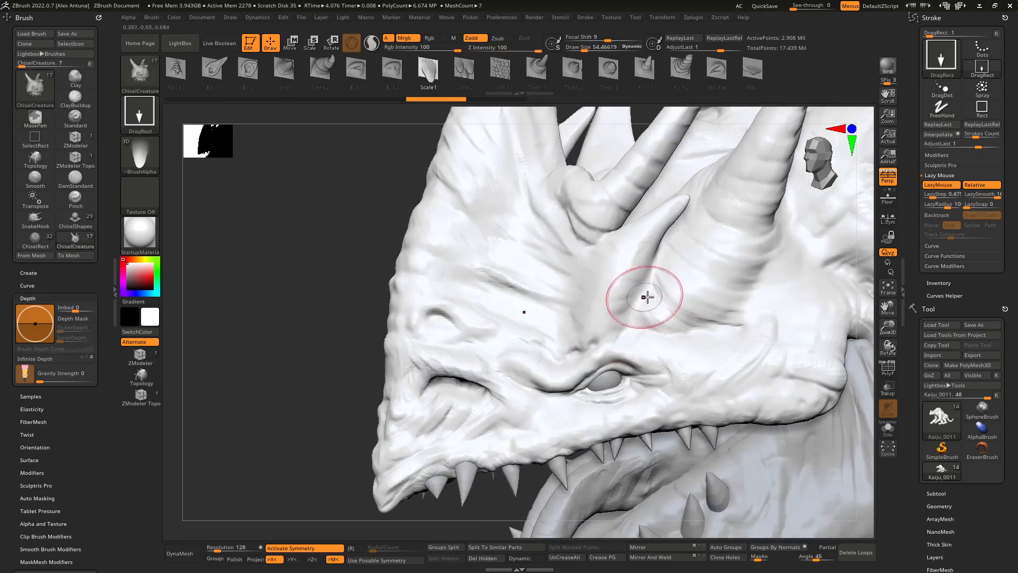
Build up curved ridges around the base of the small brow horn with the ClayBuildup brush and smooth them
key(b)
key(c)
key(b)
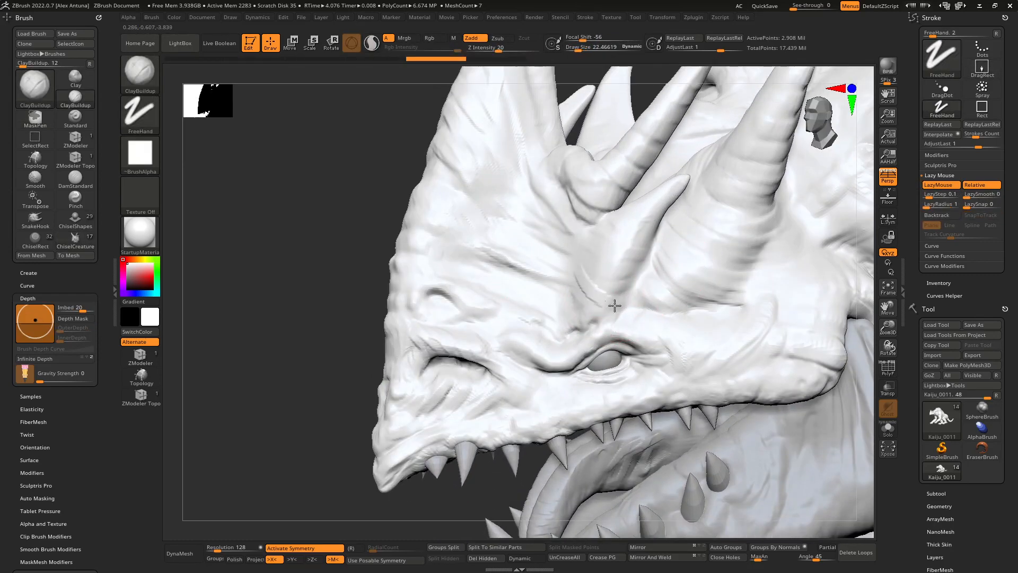
mouse_move(619, 290)
mouse_down()
mouse_move(608, 251)
mouse_move(618, 211)
mouse_up()
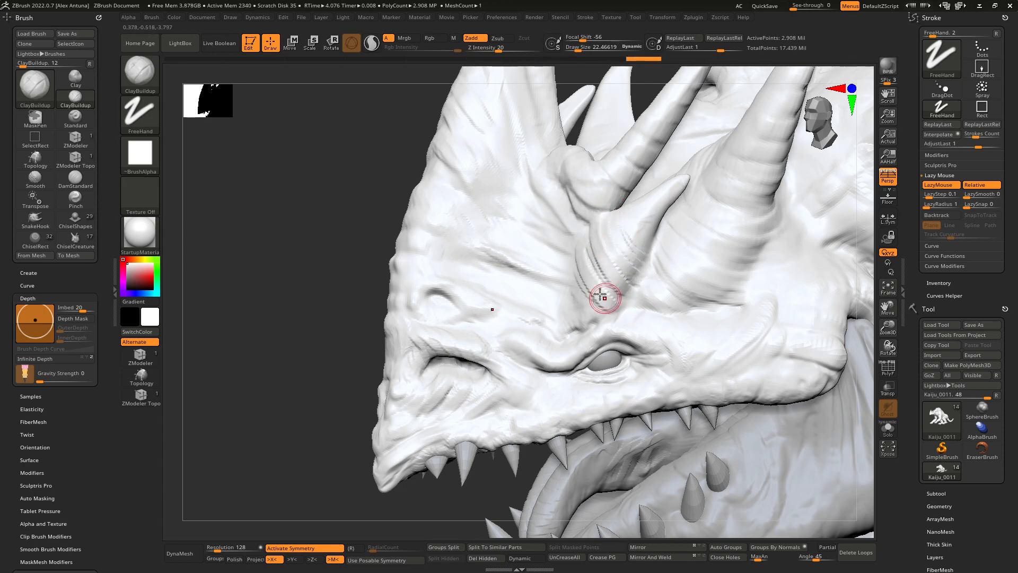
mouse_move(575, 290)
mouse_down()
mouse_move(581, 308)
mouse_move(567, 320)
mouse_up()
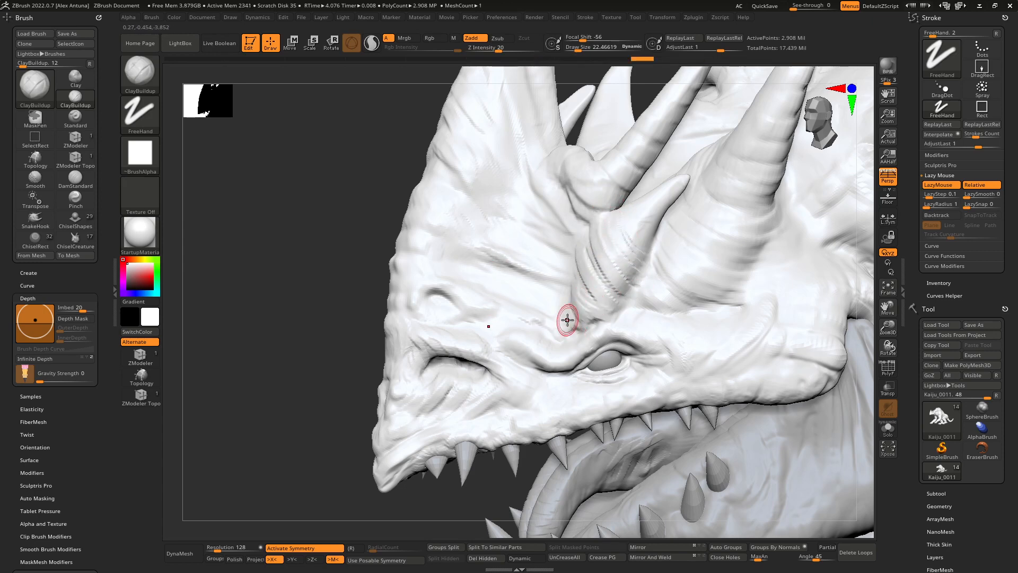
mouse_move(652, 265)
shift+mouse_down()
mouse_move(626, 272)
mouse_move(632, 261)
shift+mouse_up()
Refine the small folds above the eye and around the snout with the Standard brush at a Draw Size of about 14
key(b)
key(s)
key(t)
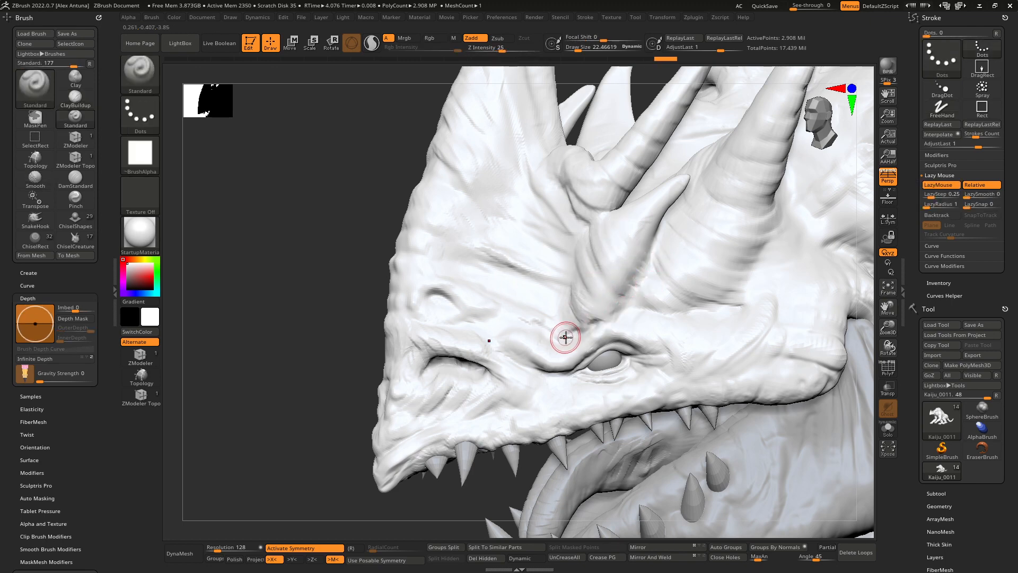
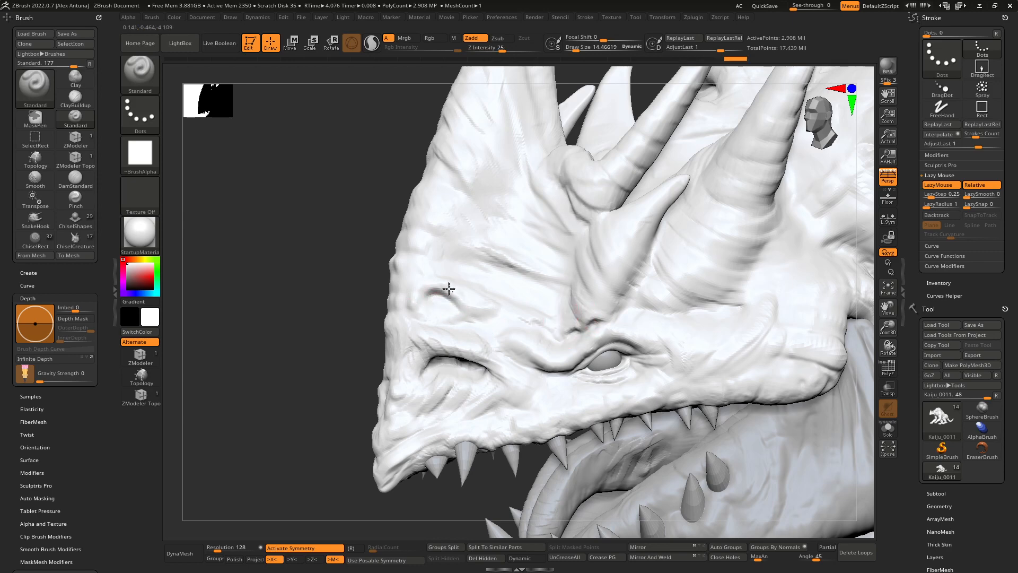
right_drag(441, 322, 434, 272)
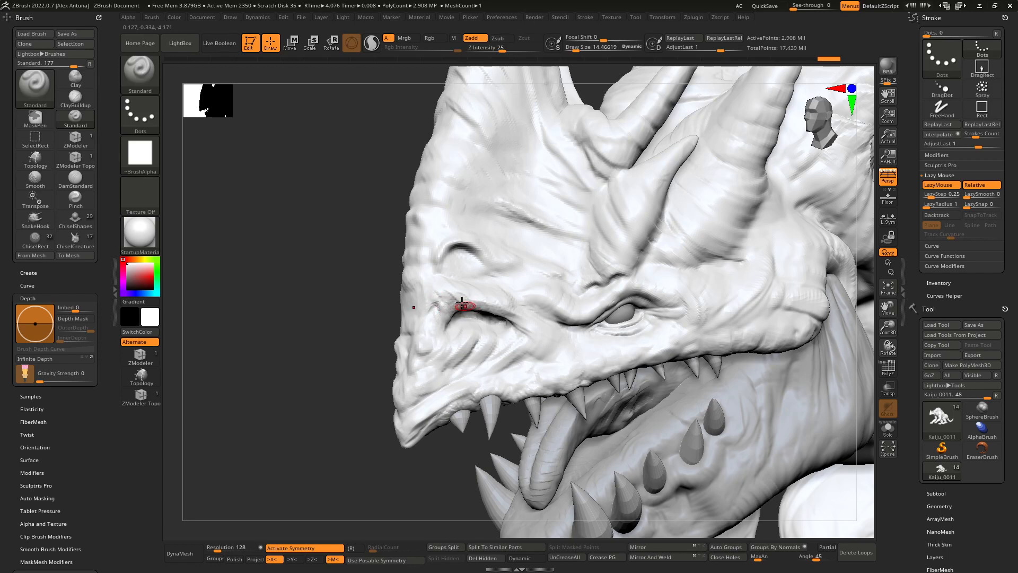
mouse_move(462, 303)
right_down()
mouse_move(464, 277)
mouse_move(477, 297)
right_up()
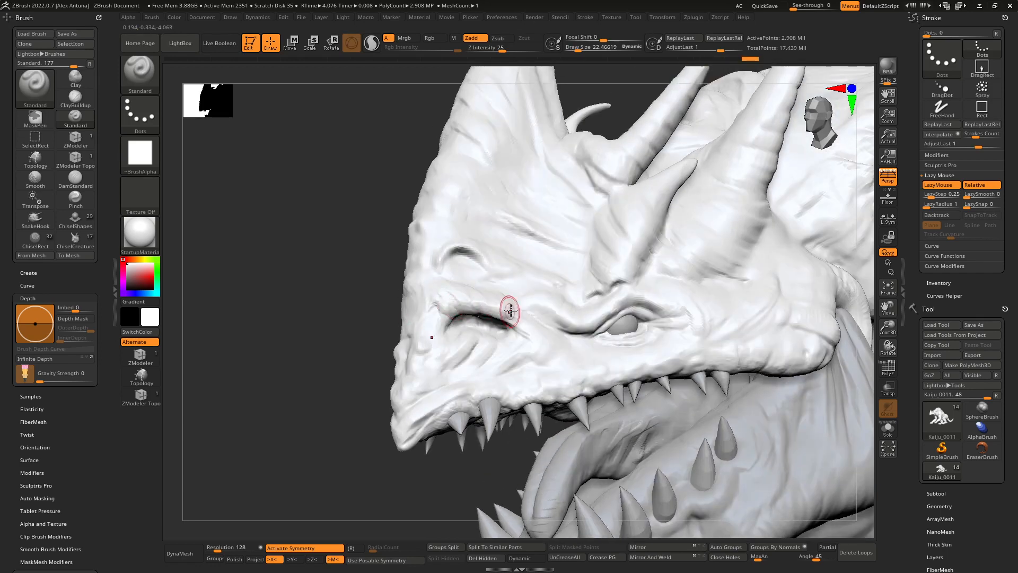
Give the Standard brush a Color Spray stroke, try spraying bumps on the face, and undo them
click(143, 113)
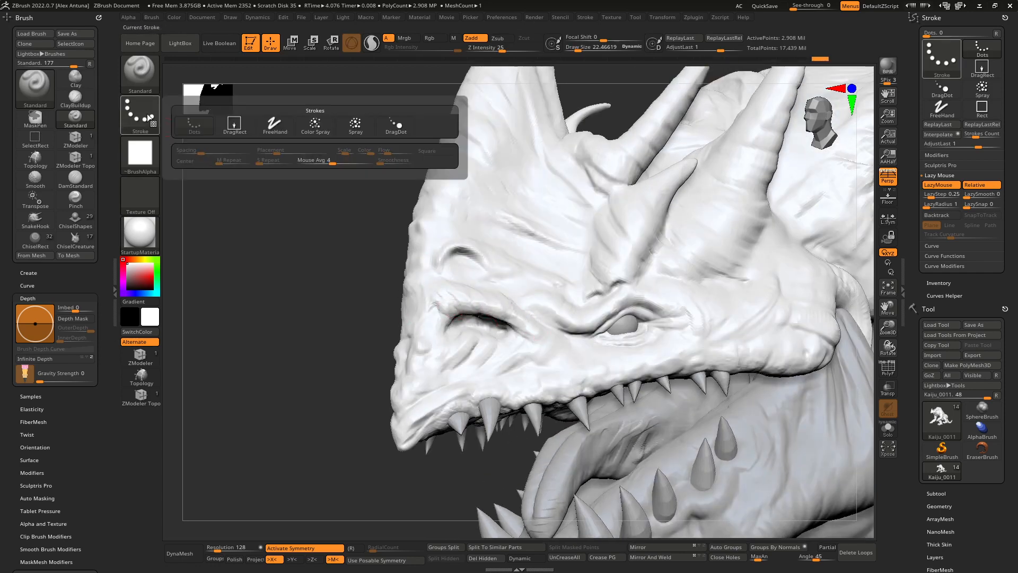
click(330, 133)
mouse_move(466, 243)
right_down()
mouse_move(501, 311)
mouse_move(518, 288)
right_up()
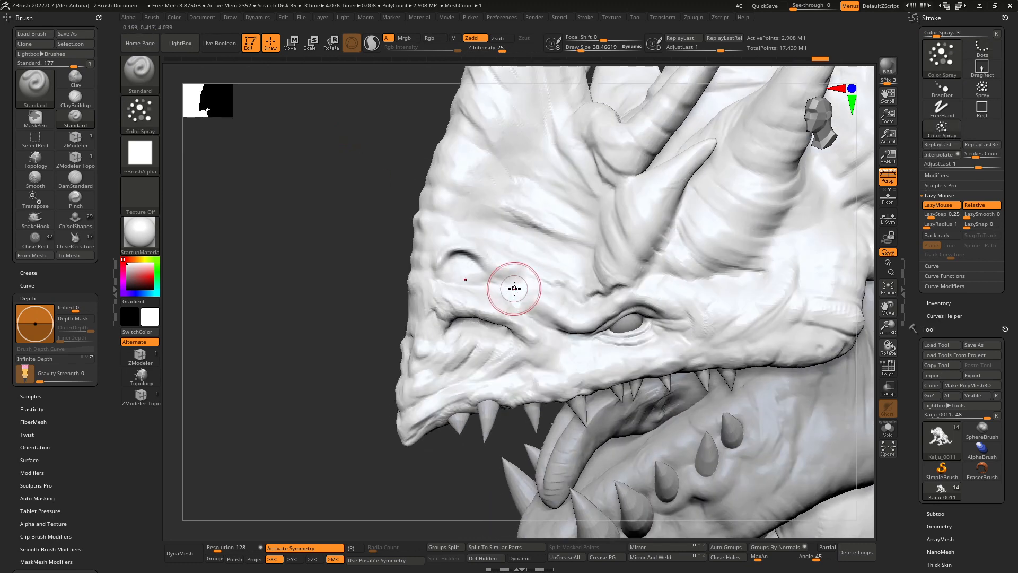
mouse_move(542, 253)
mouse_down()
mouse_move(551, 254)
mouse_move(536, 255)
mouse_up()
key(ctrl+z)
key([)
key([)
key(ctrl+z)
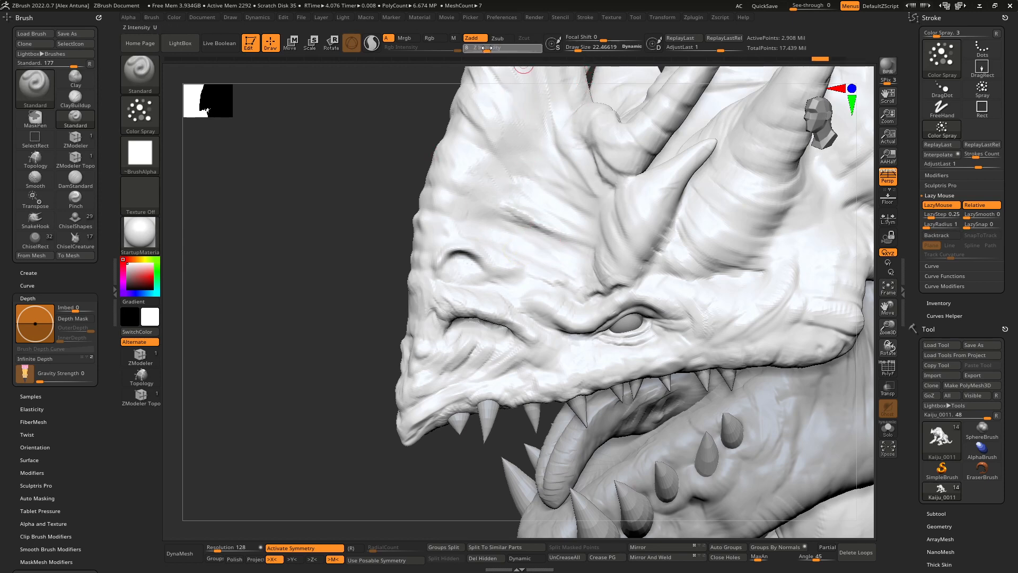
Try Color Spray on the cheek with Z Intensity 10 and then 29 at Draw Size about 18, and undo it
drag(487, 47, 489, 47)
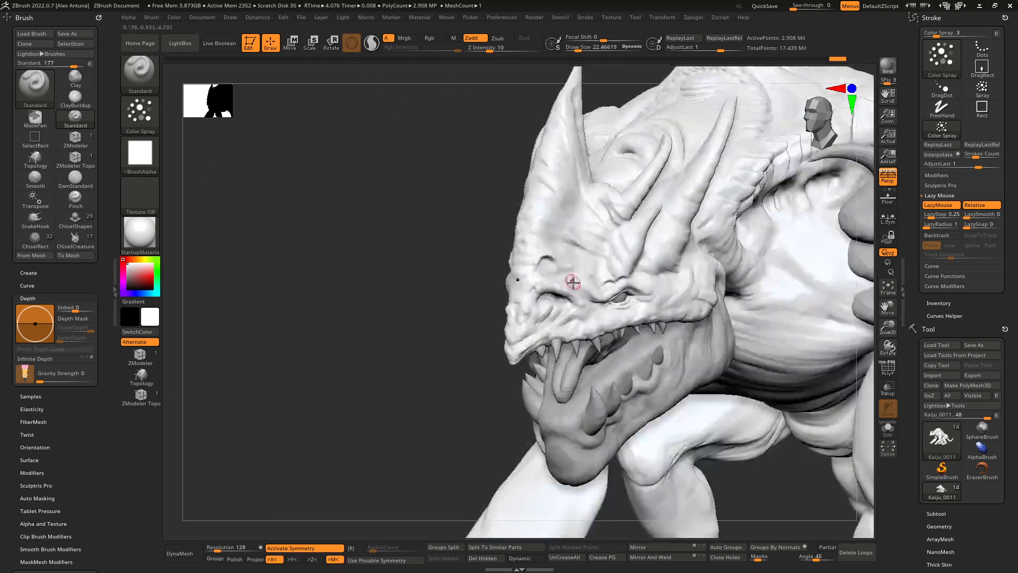
right_drag(573, 282, 561, 294)
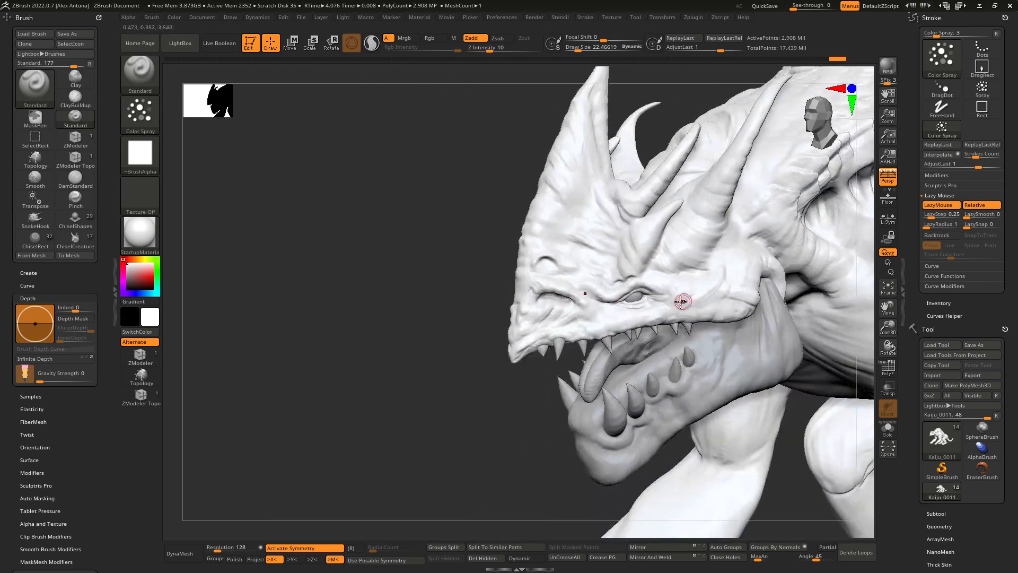
alt+right_drag(683, 301, 566, 309)
key(bracketright)
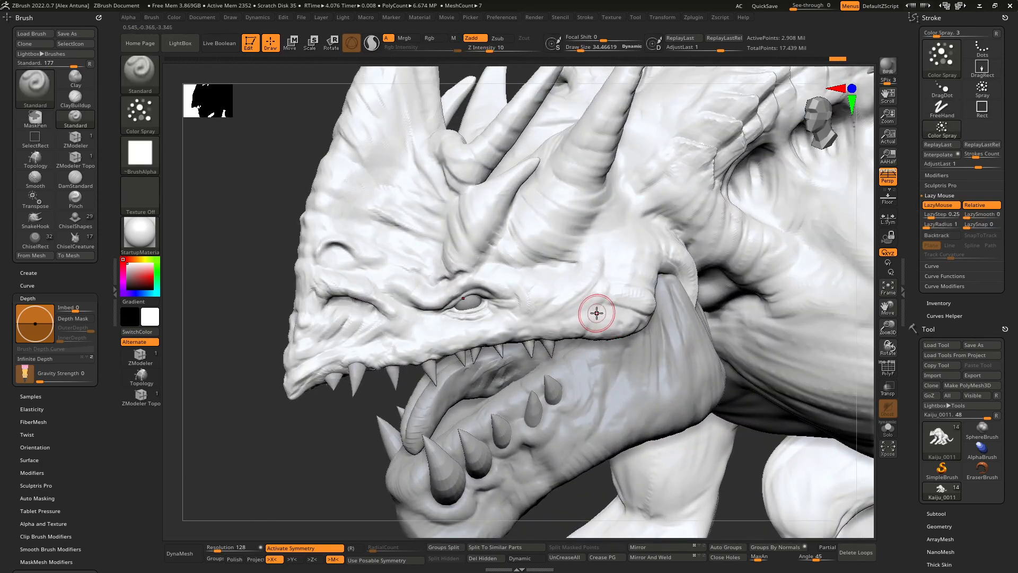
click(142, 155)
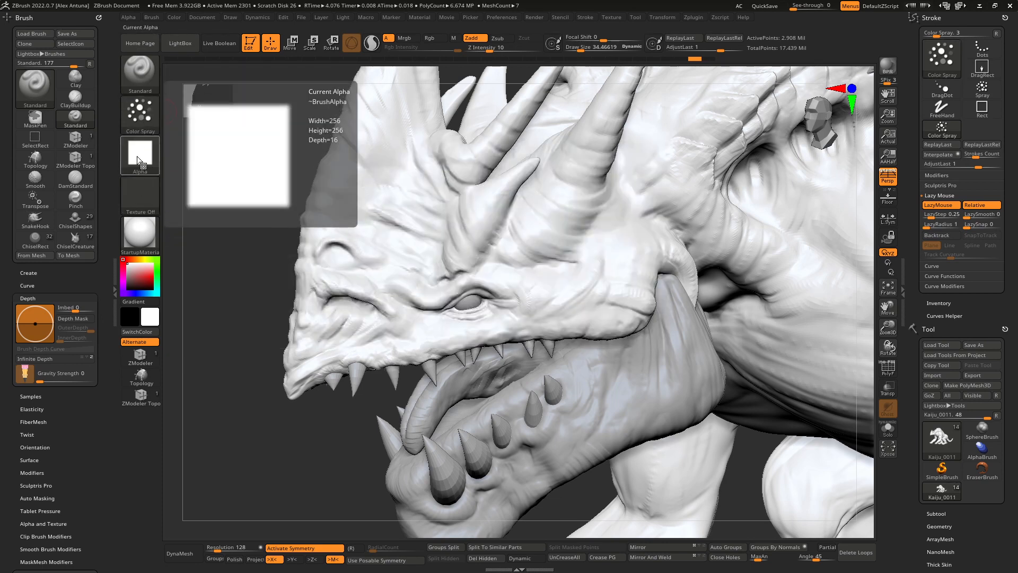
key(bracketleft)
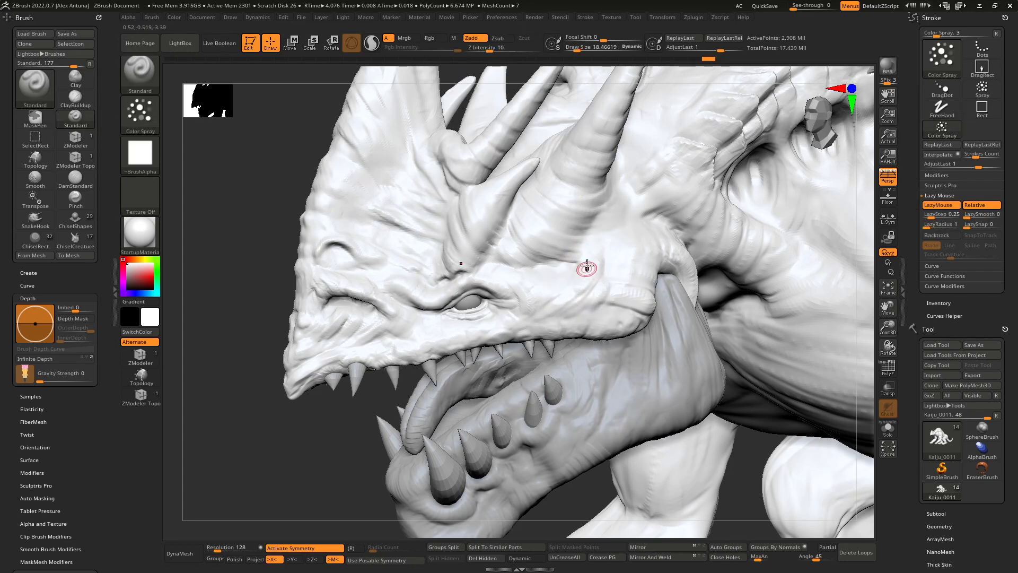
drag(505, 48, 507, 48)
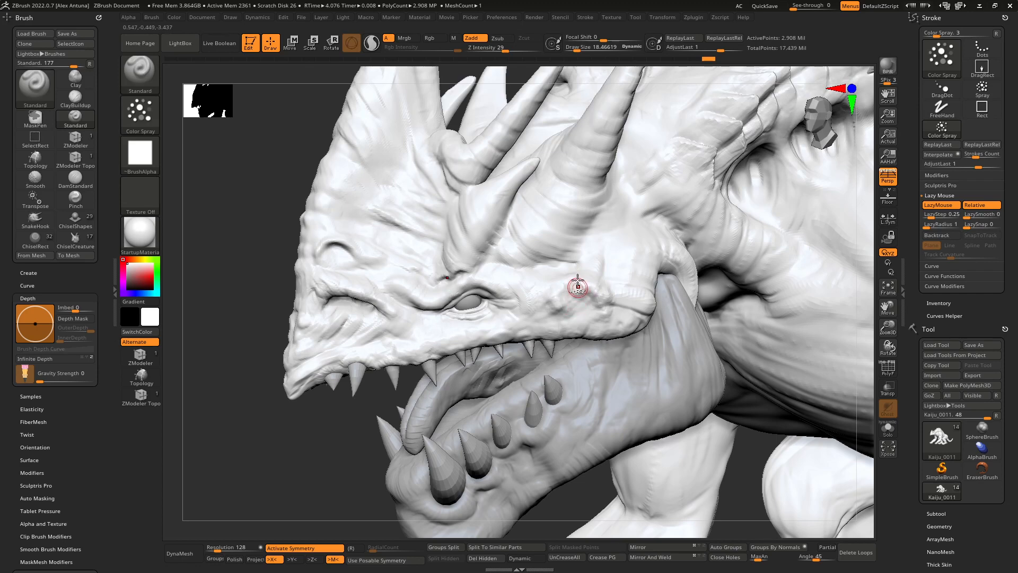
key(ctrl+z)
Choose the Blob brush, set Draw Size to about 90, and add irregular bumps to the upper front leg
click(140, 73)
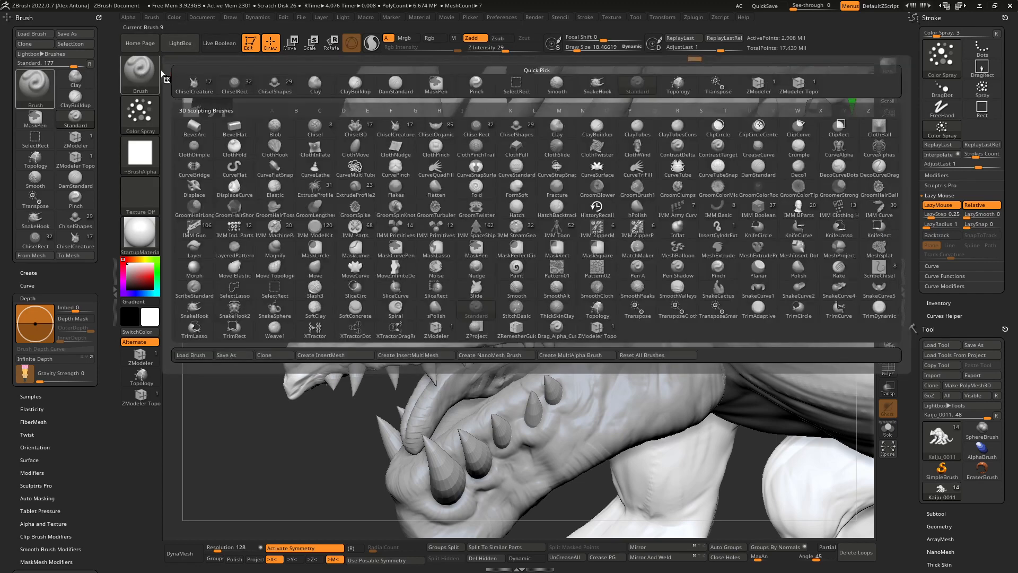
click(280, 128)
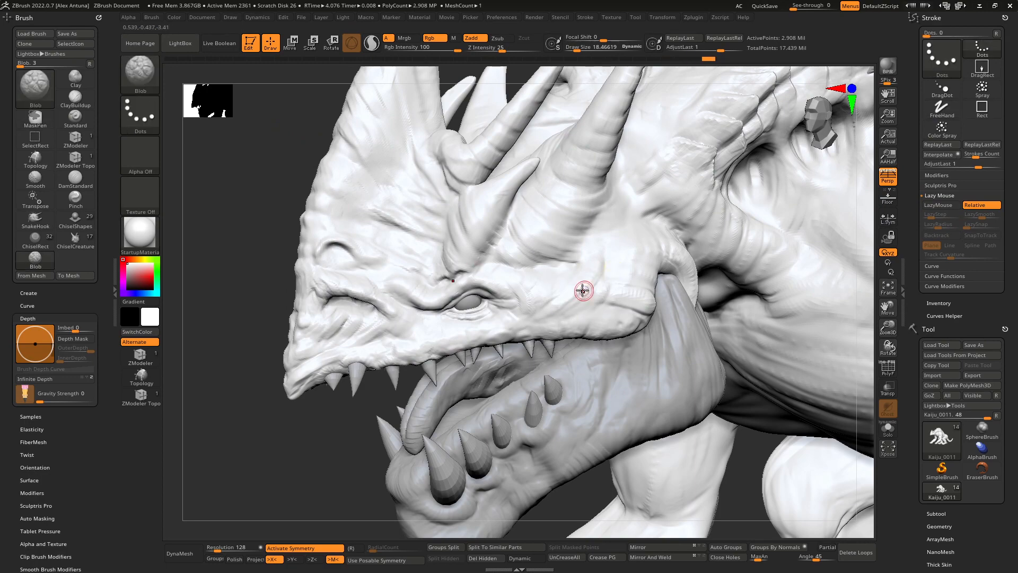
key(ctrl+z)
key(space)
drag(577, 289, 606, 289)
mouse_move(609, 269)
alt+right_down()
mouse_move(494, 246)
mouse_move(509, 211)
mouse_move(432, 152)
alt+right_up()
mouse_move(643, 304)
mouse_down()
mouse_move(644, 359)
mouse_move(653, 318)
mouse_move(641, 338)
mouse_up()
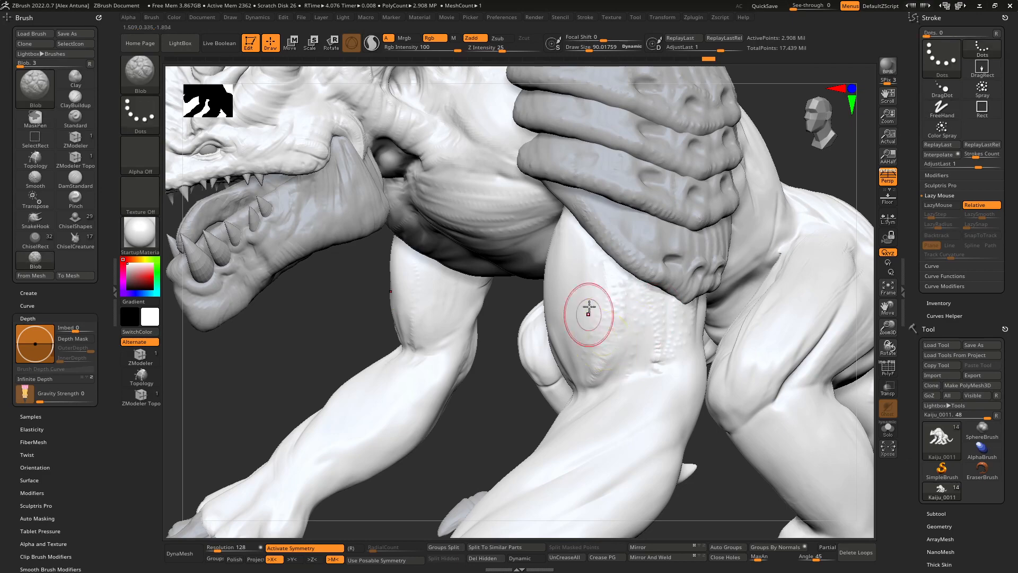
drag(589, 307, 575, 339)
mouse_move(560, 358)
right_down()
mouse_move(606, 352)
mouse_move(545, 358)
mouse_move(573, 362)
right_up()
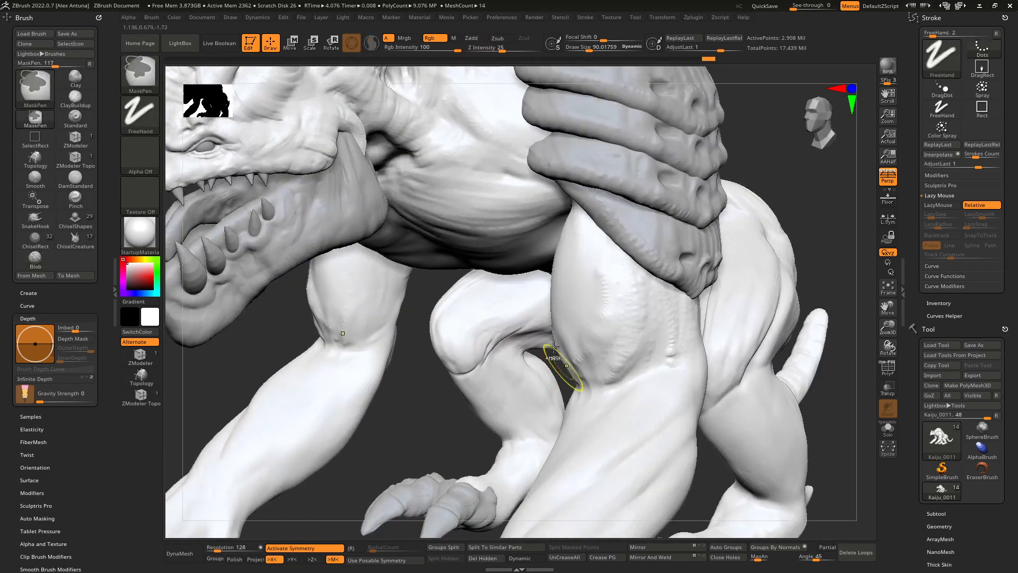
mouse_move(562, 297)
alt+right_down()
mouse_move(610, 329)
mouse_move(580, 273)
alt+right_up()
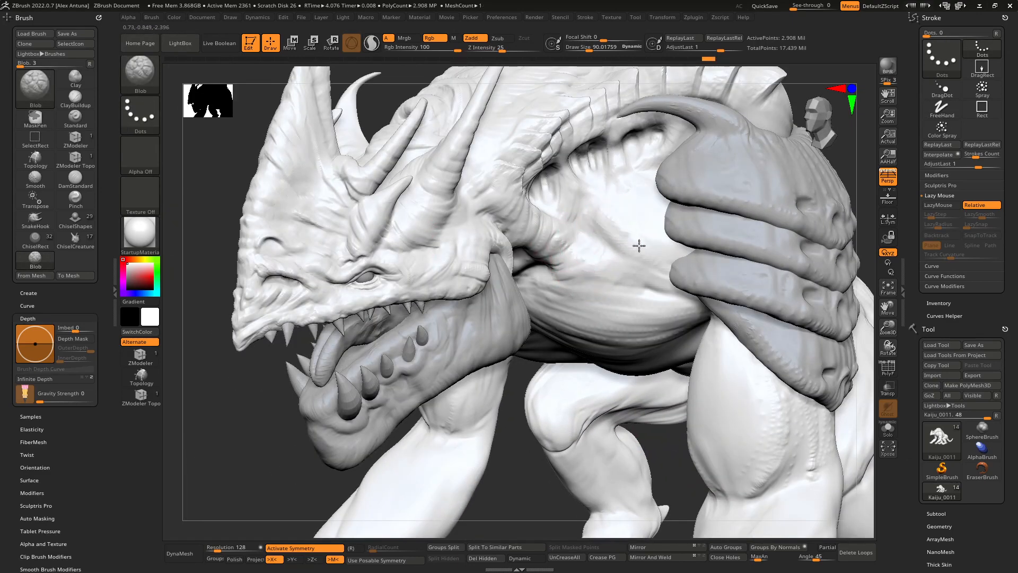
Add Blob bumps across the side of the chest and the cheek, reducing Draw Size to about 62
mouse_move(517, 248)
right_down()
mouse_move(484, 269)
mouse_move(420, 256)
right_up()
key(bracketleft)
key(bracketleft)
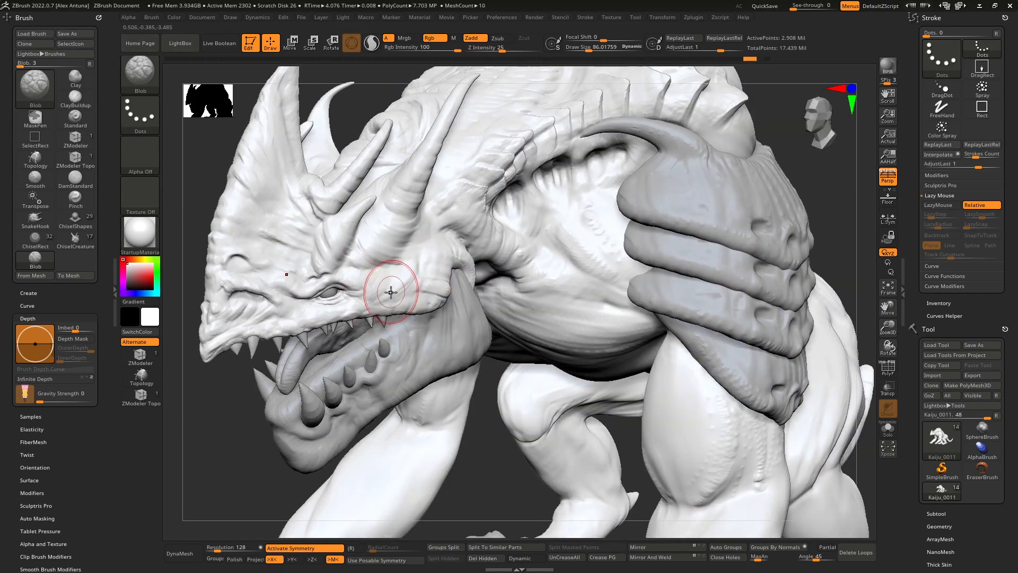
mouse_move(394, 292)
right_down()
mouse_move(407, 269)
mouse_move(382, 307)
right_up()
drag(382, 307, 398, 267)
right_drag(436, 264, 442, 291)
drag(473, 298, 430, 295)
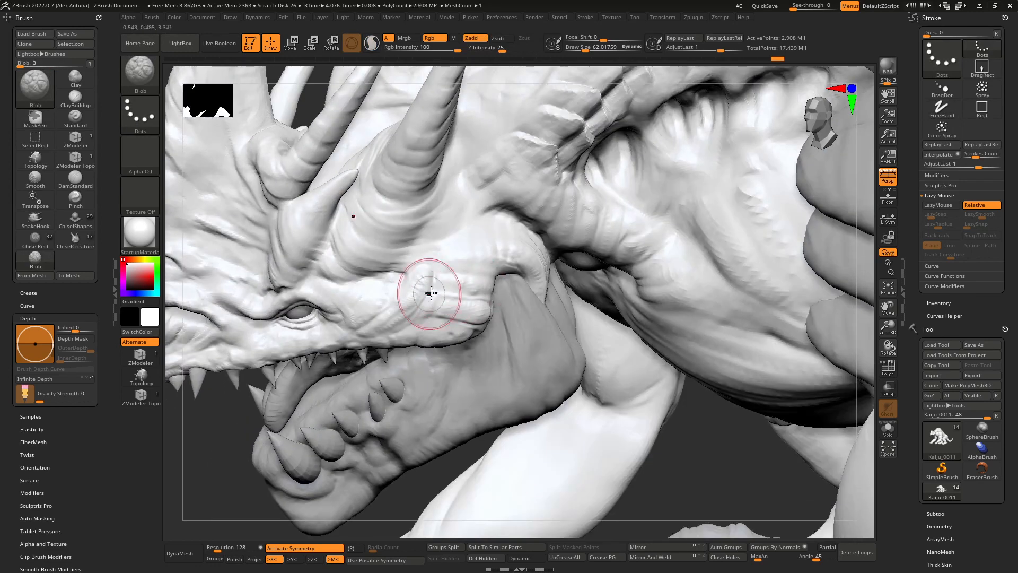
mouse_move(467, 252)
mouse_down()
mouse_move(430, 269)
mouse_move(432, 248)
mouse_up()
Extend the Blob bumps over the skull behind the cheek and around the base of the large rear horn
right_drag(460, 232, 454, 238)
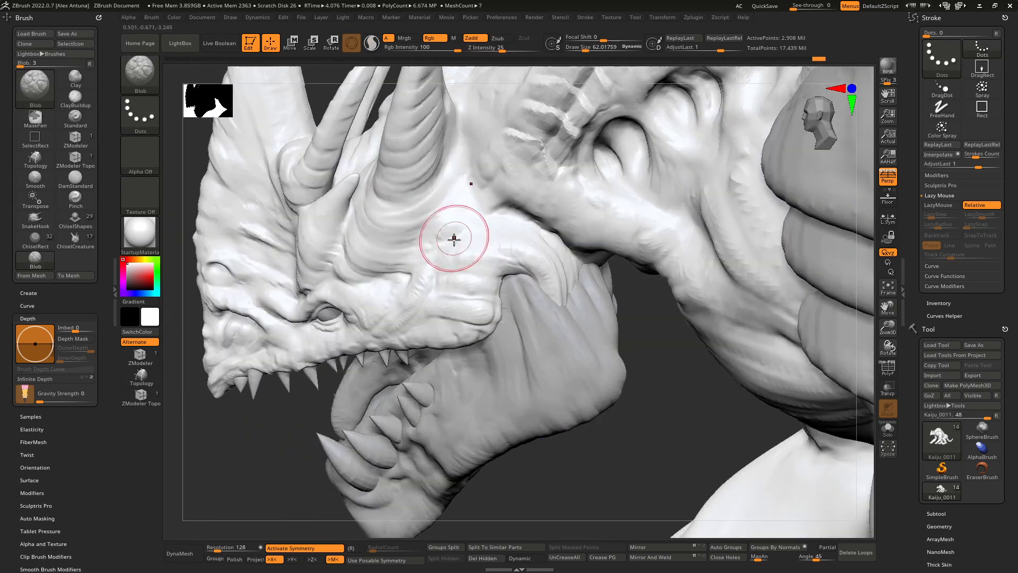
drag(431, 263, 520, 223)
drag(457, 218, 488, 204)
mouse_move(490, 191)
right_down()
mouse_move(457, 249)
mouse_move(459, 241)
right_up()
drag(459, 234, 424, 257)
right_drag(468, 200, 460, 276)
mouse_move(448, 270)
mouse_down()
mouse_move(418, 291)
mouse_move(454, 244)
mouse_up()
mouse_move(539, 175)
right_down()
mouse_move(482, 207)
mouse_move(476, 169)
mouse_move(534, 175)
mouse_move(526, 206)
right_up()
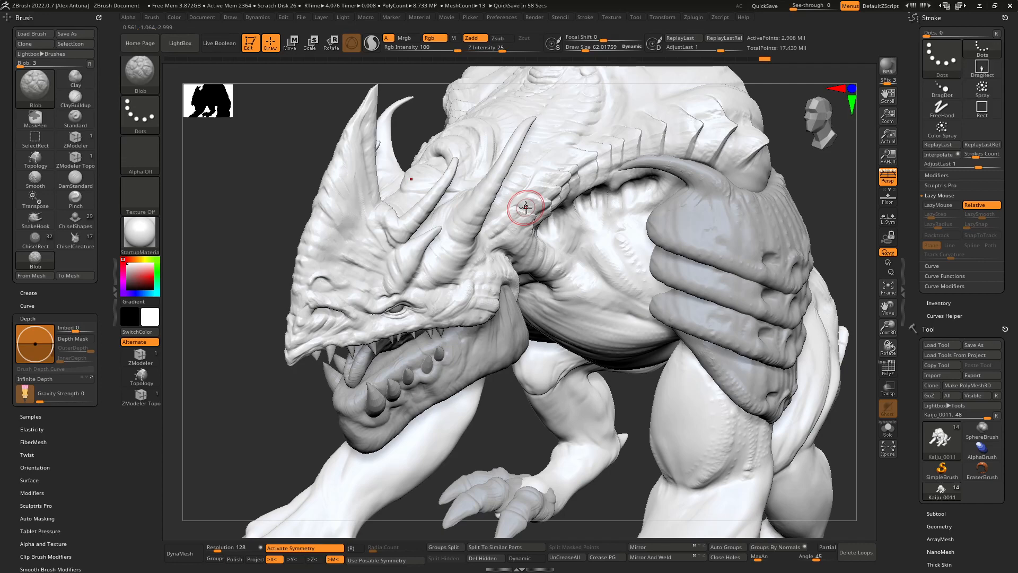
Select the lower jaw subtool, try Blob strokes at the front gum, undo them, and reduce Draw Size to about 34
right_drag(449, 366, 419, 356)
alt+click(415, 358)
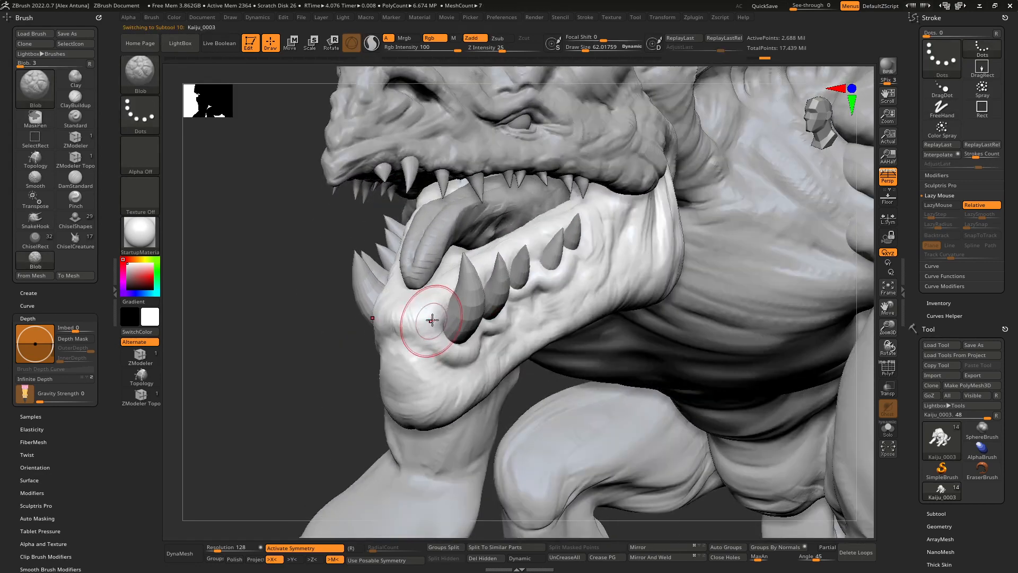
key(space)
drag(413, 319, 438, 320)
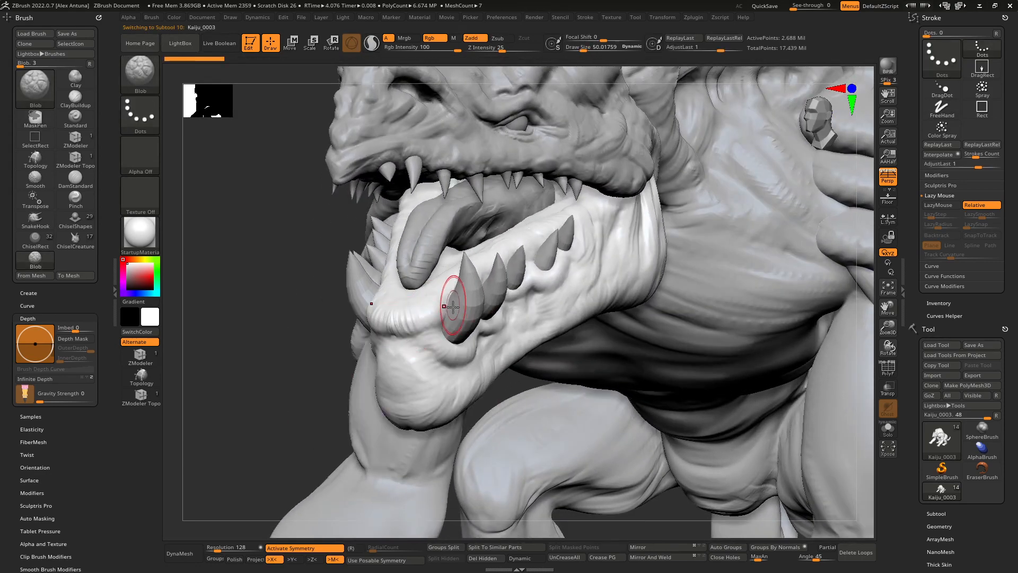
key(ctrl+z)
key(bracketleft)
Turn on ghost transparency, smooth the front of the lower jaw's gum, and set Draw Size to about 33
right_drag(414, 315, 428, 320)
key(shift+t)
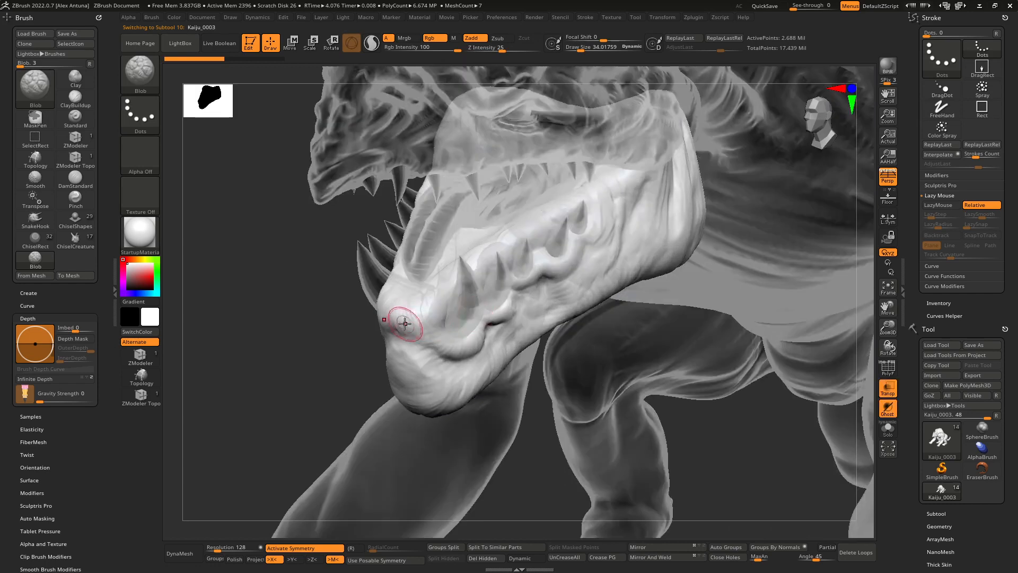
shift+drag(431, 303, 432, 313)
key(space)
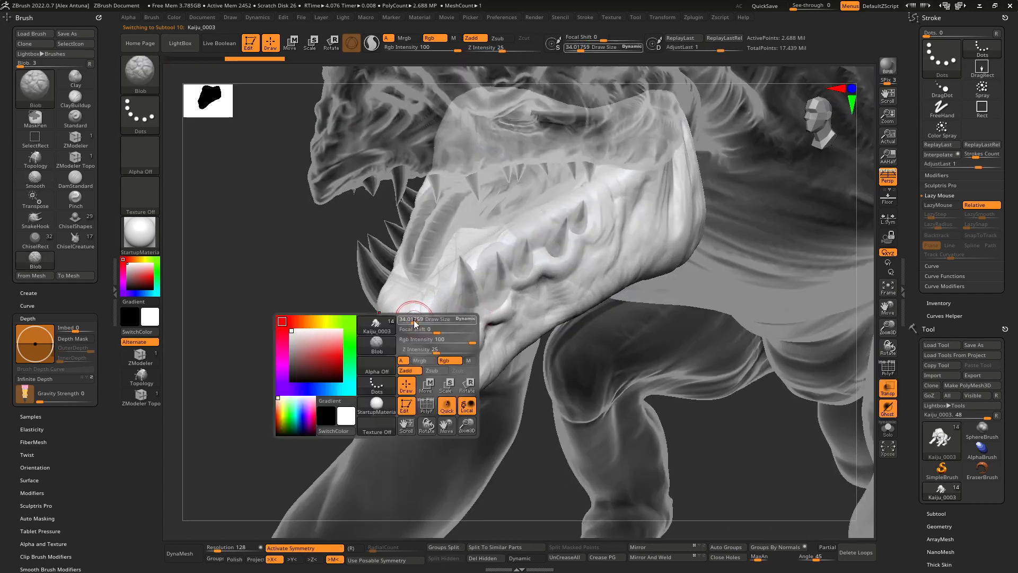
click(415, 318)
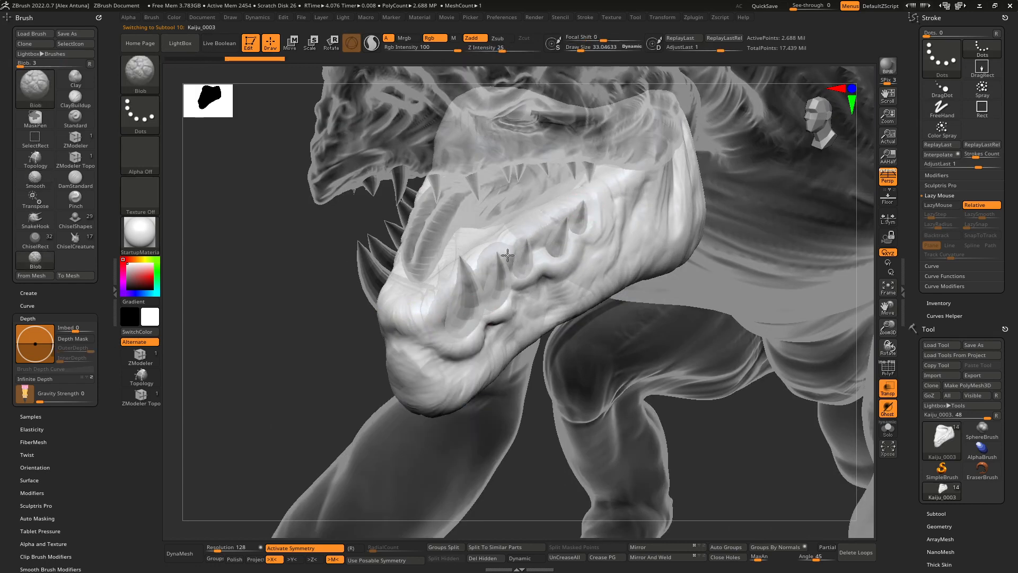
Try a Blob stroke at the front of the lower jaw, undo it, and isolate the jaw with Solo
drag(430, 312, 406, 337)
mouse_move(402, 345)
right_down()
mouse_move(438, 330)
mouse_move(418, 333)
right_up()
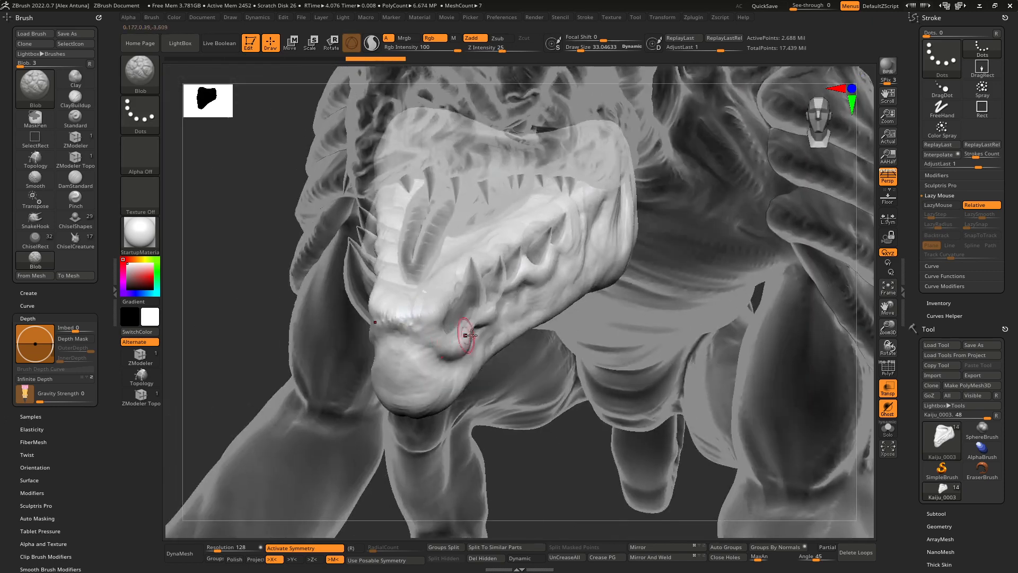
key(ctrl+z)
click(888, 429)
right_drag(494, 321, 441, 325)
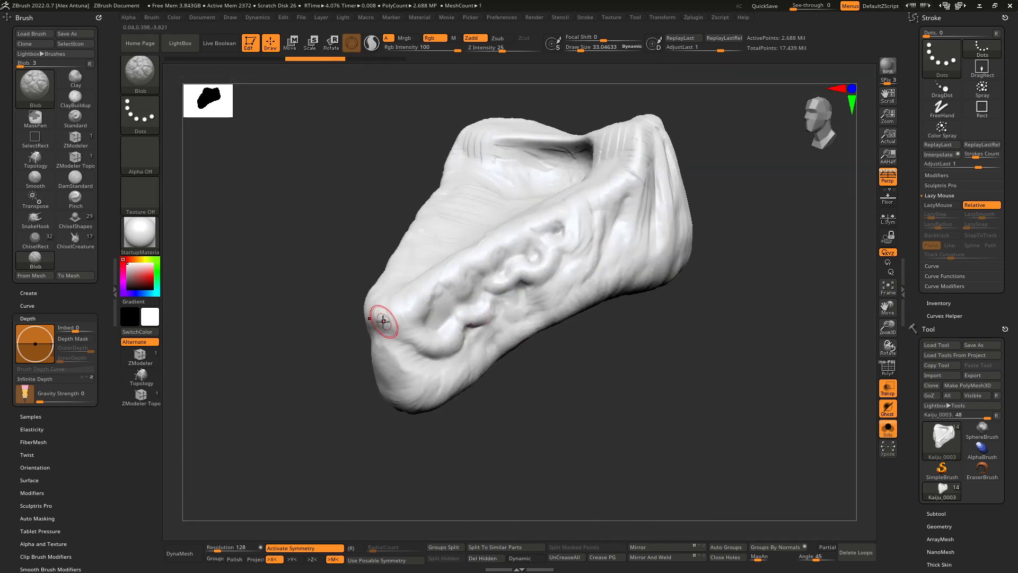
Undo a small Blob stroke on the jaw, increase Draw Size to about 57, and add and smooth Blob detail along the upper gum rim
drag(397, 318, 439, 295)
key(ctrl+z)
key(bracketright)
key(bracketright)
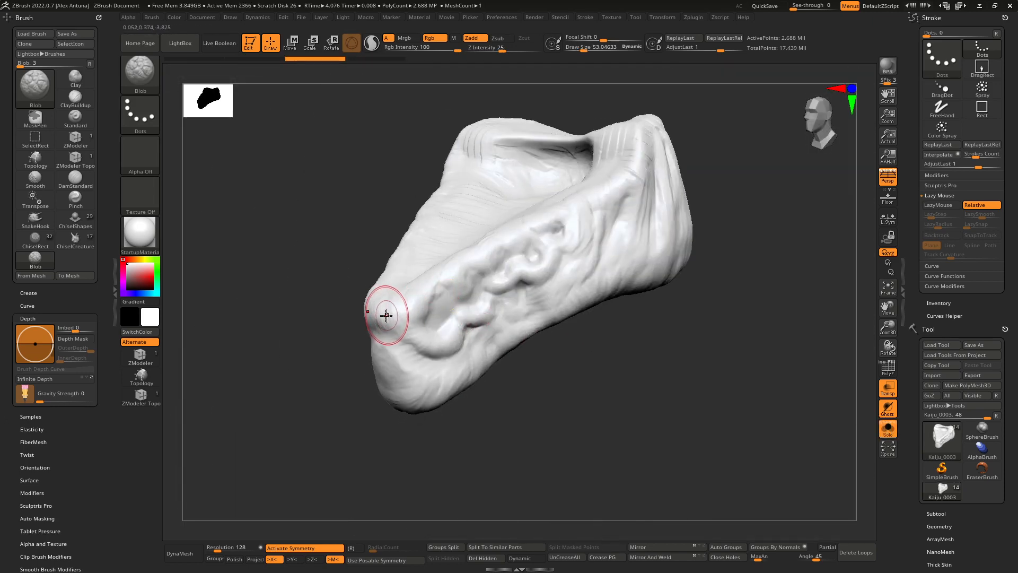
drag(485, 247, 512, 235)
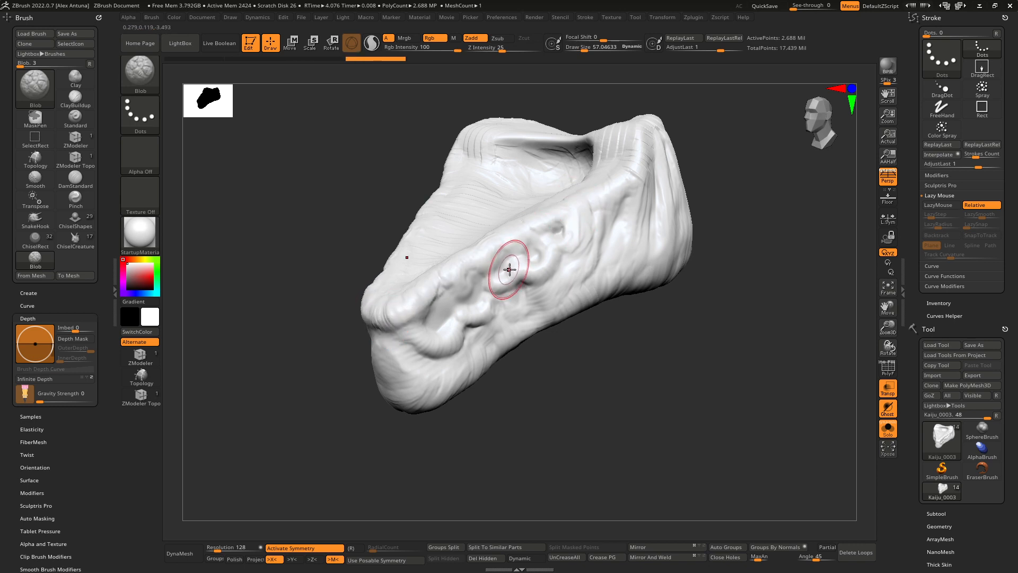
shift+drag(428, 269, 391, 308)
Add small Blob bumps over the chin at the front of the lower jaw and smooth part of them
key(bracketleft)
key(bracketleft)
key(bracketleft)
key(bracketleft)
mouse_move(407, 345)
mouse_down()
mouse_move(388, 354)
mouse_move(404, 361)
mouse_move(394, 367)
mouse_move(393, 392)
mouse_move(448, 383)
mouse_up()
key(bracketright)
key(bracketright)
mouse_move(491, 323)
right_down()
mouse_move(510, 317)
mouse_move(491, 321)
right_up()
mouse_move(394, 351)
shift+mouse_down()
mouse_move(448, 356)
mouse_move(436, 372)
mouse_move(401, 378)
shift+mouse_up()
mouse_move(396, 344)
mouse_down()
mouse_move(395, 334)
mouse_move(415, 350)
mouse_up()
Extend the Blob bumps from the chin back along the jaw's lower edge, increasing Draw Size to about 61
right_drag(481, 347, 471, 335)
mouse_move(446, 361)
mouse_down()
mouse_move(457, 381)
mouse_move(499, 353)
mouse_up()
drag(412, 381, 524, 329)
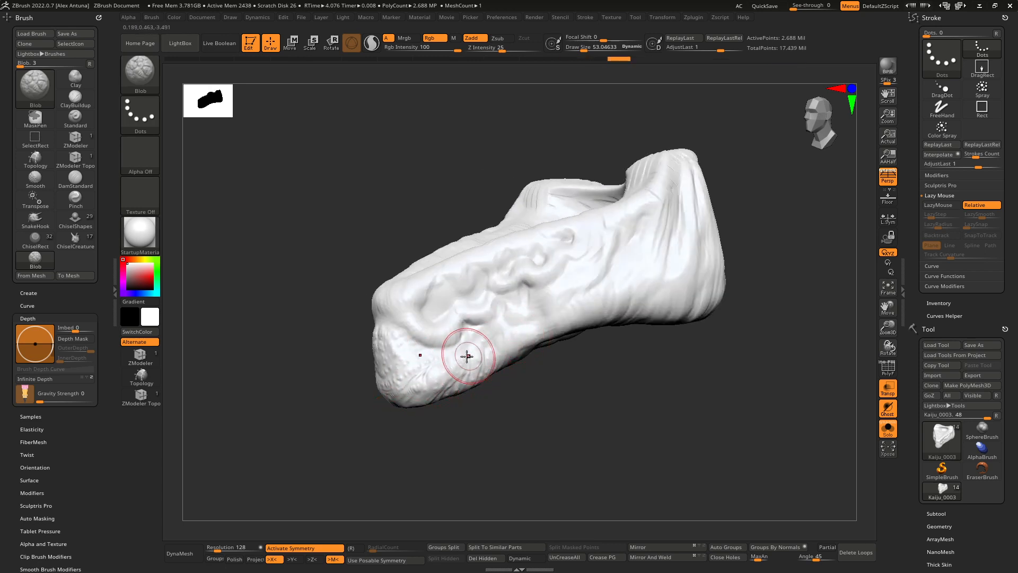
key(bracketright)
mouse_move(436, 359)
mouse_down()
mouse_move(548, 317)
mouse_move(501, 365)
mouse_up()
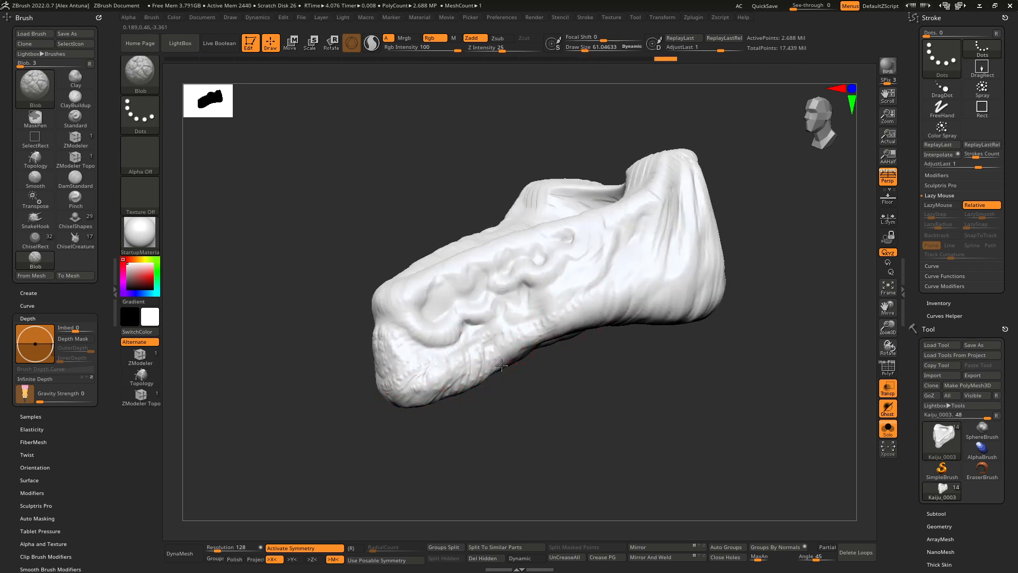
drag(615, 292, 542, 329)
alt+right_drag(593, 307, 516, 338)
drag(528, 332, 499, 342)
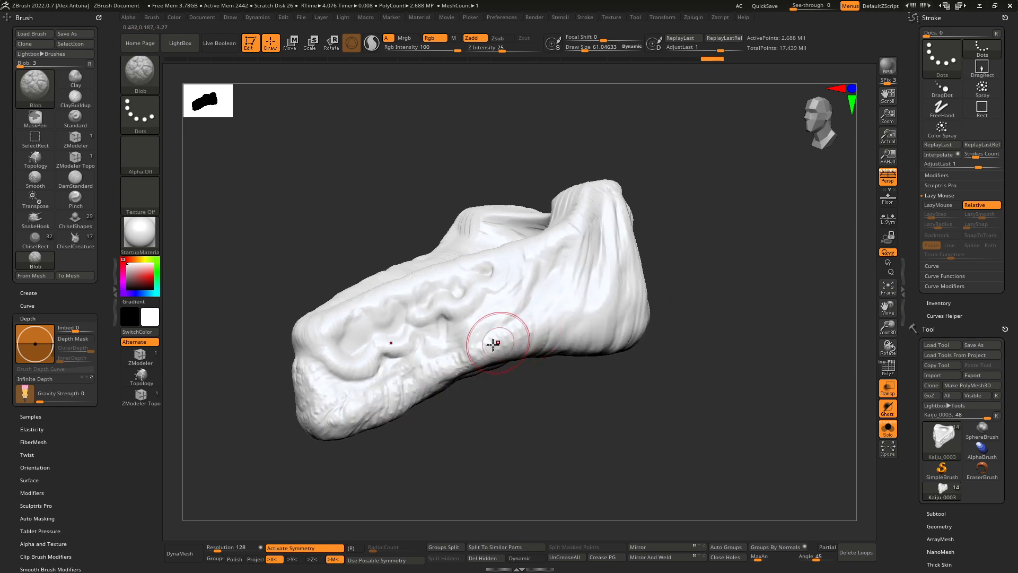
Add Blob bumps over the rear corner of the jaw, undoing one stroke and reworking the area with Draw Size about 69
drag(547, 305, 532, 326)
drag(610, 210, 615, 247)
key(])
key(ctrl+z)
key([)
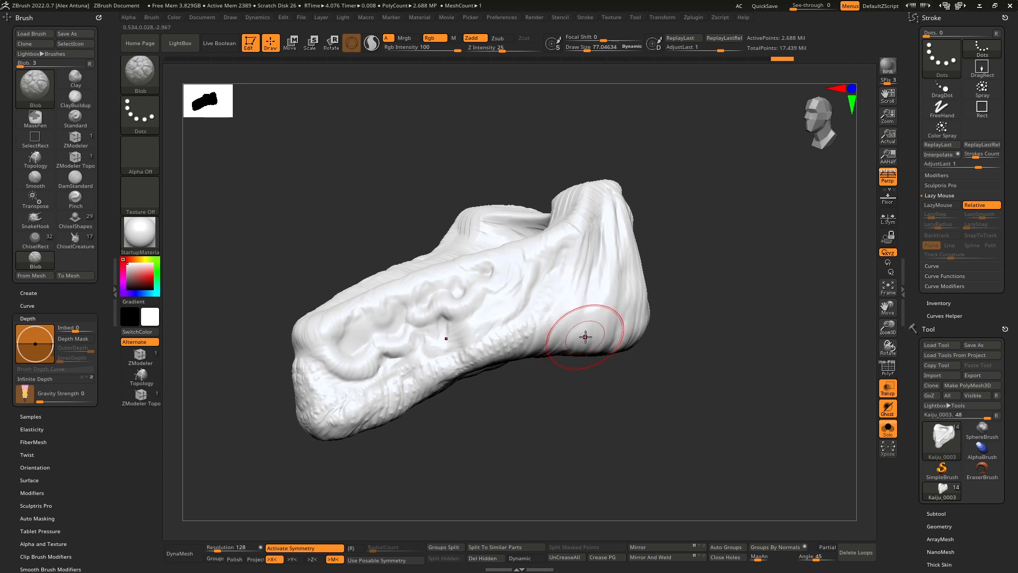
mouse_move(611, 207)
mouse_down()
mouse_move(621, 322)
mouse_move(604, 346)
mouse_move(564, 332)
mouse_move(472, 355)
mouse_up()
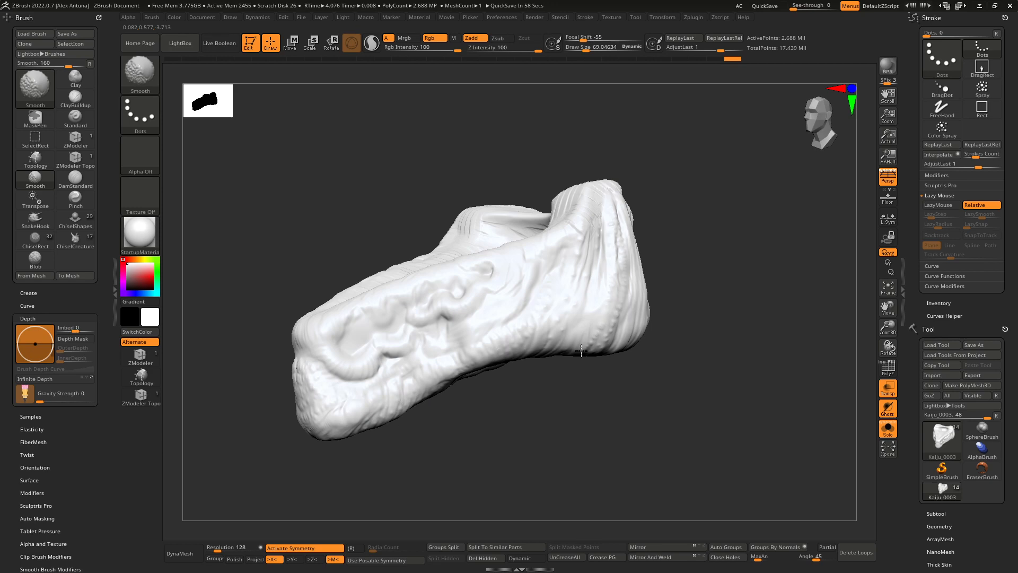
Turn off Solo, select the Kaiju_0011 subtool containing the head, and reduce Draw Size to about 37
click(889, 429)
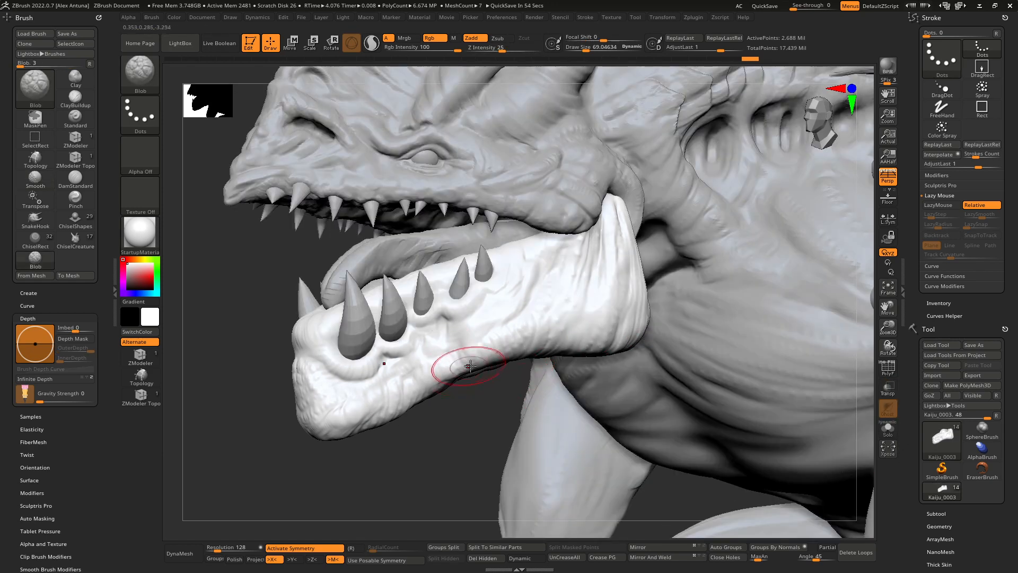
ctrl+right_drag(469, 366, 498, 335)
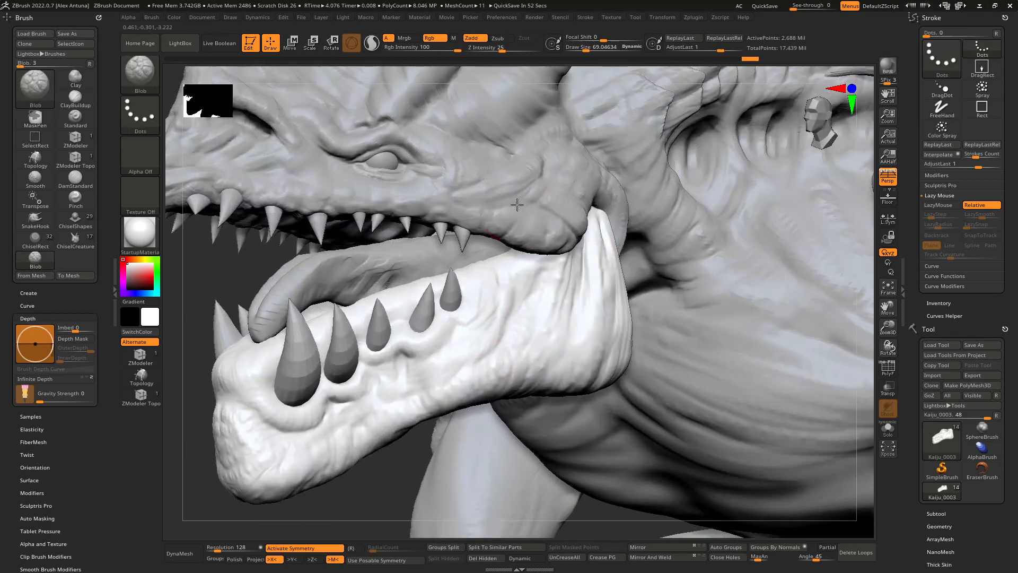
alt+click(554, 274)
alt+right_drag(511, 212, 621, 373)
key(bracketleft)
key(bracketleft)
key(bracketleft)
key(bracketleft)
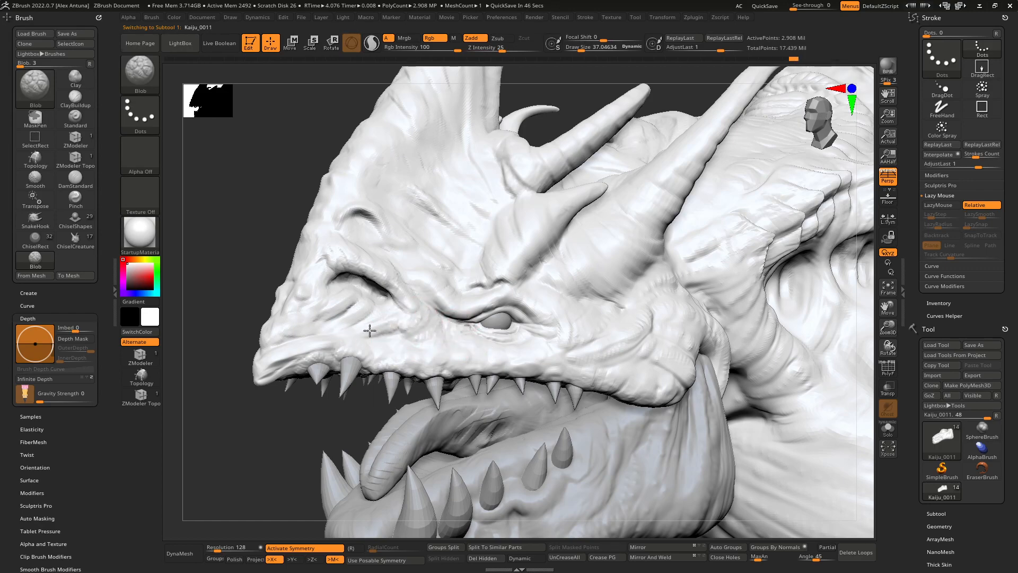
Add Blob bumps across the snout, around the nostril, and up the ridge to the base of the front horn
drag(332, 320, 300, 298)
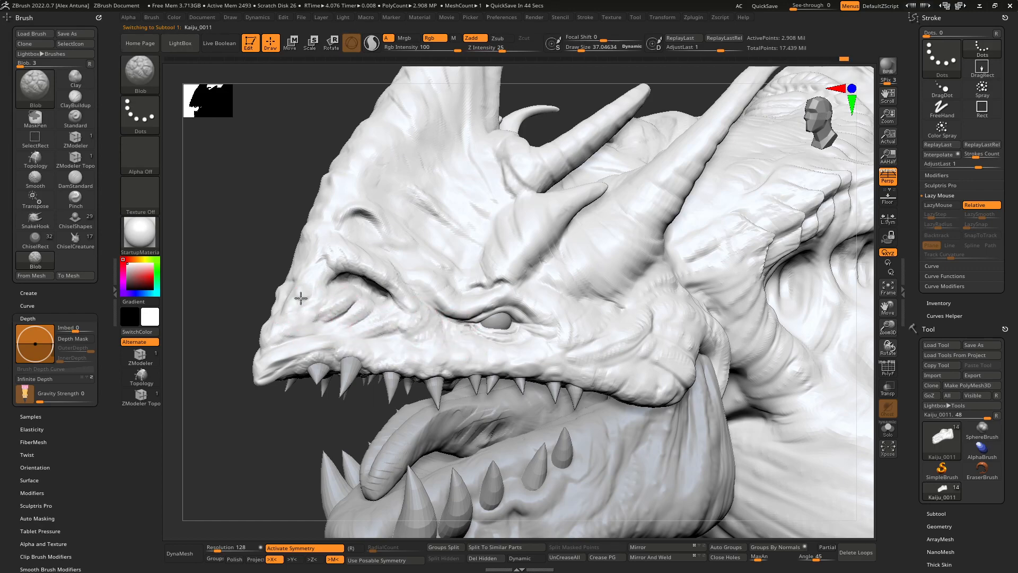
mouse_move(299, 303)
right_down()
mouse_move(318, 319)
mouse_move(280, 311)
right_up()
drag(308, 315, 292, 322)
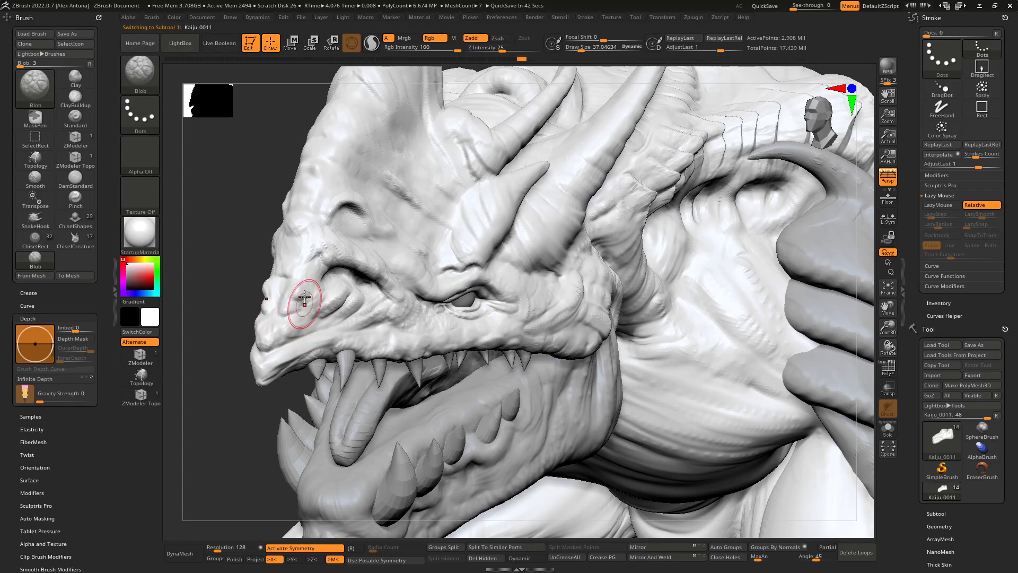
drag(287, 266, 293, 258)
mouse_move(330, 220)
right_down()
mouse_move(370, 288)
mouse_move(375, 336)
right_up()
drag(347, 309, 415, 331)
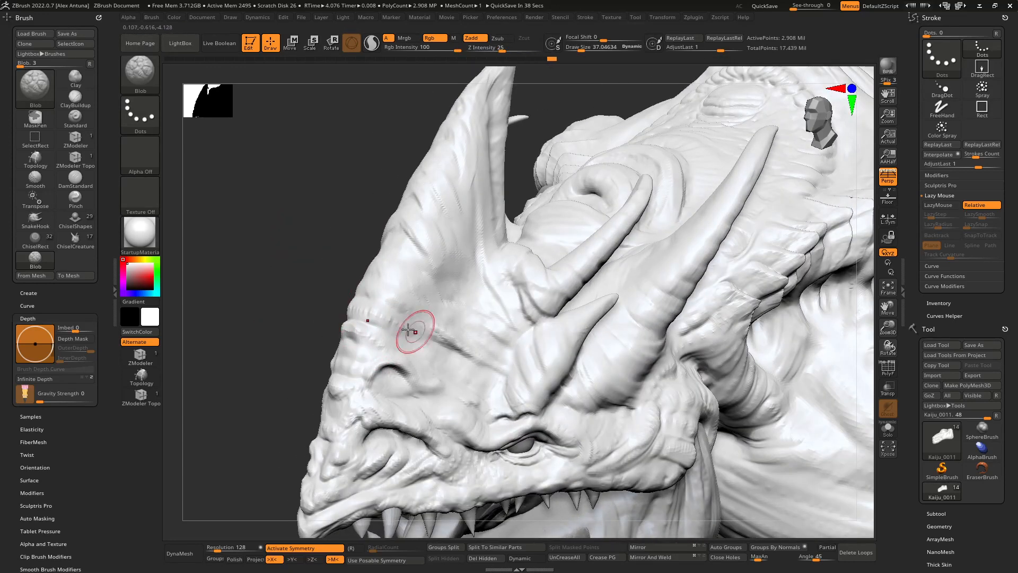
drag(363, 289, 401, 303)
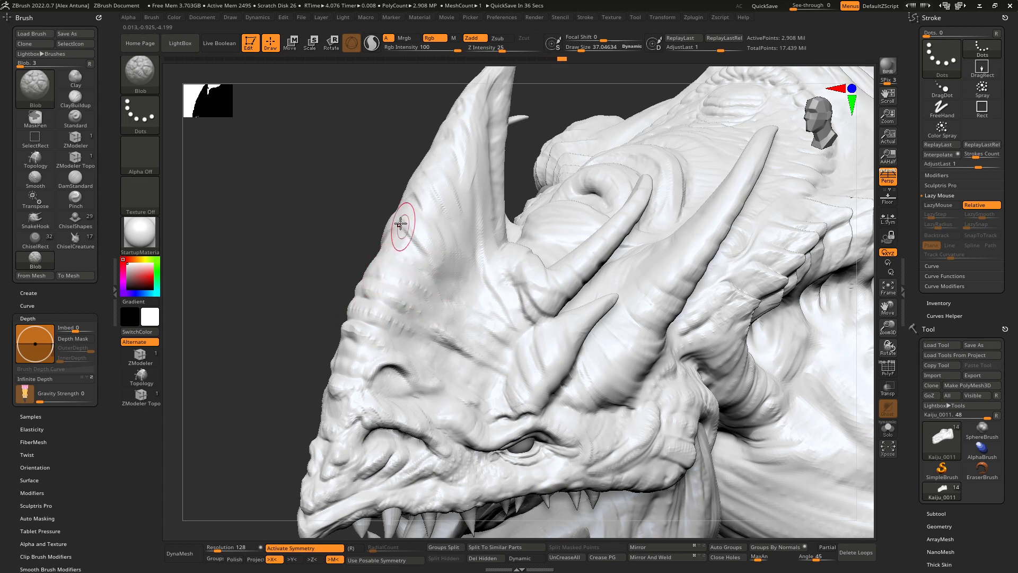
Add Blob bumps up the side of the front horn and smooth a spot on the snout
right_drag(432, 250, 429, 293)
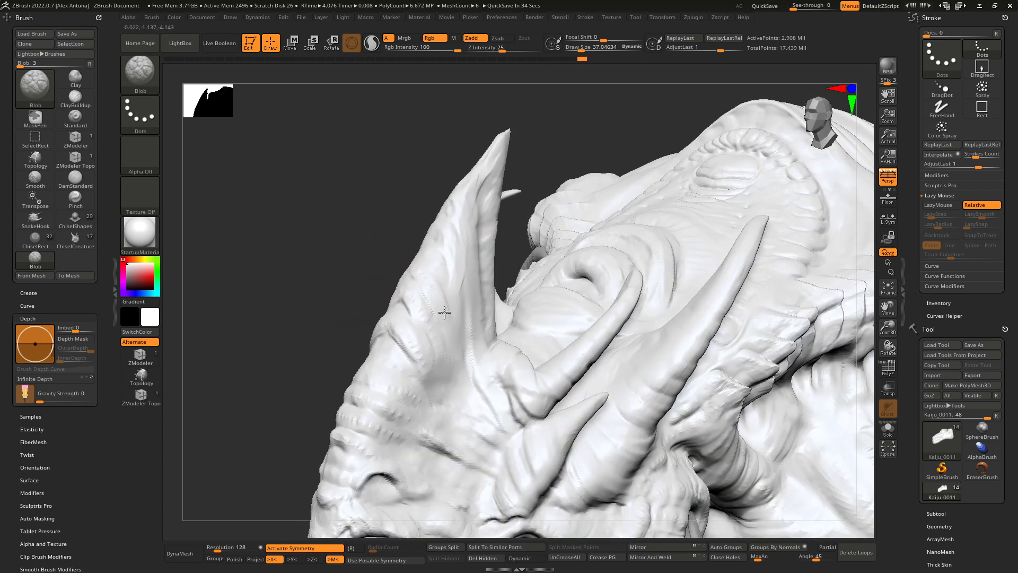
drag(449, 237, 460, 270)
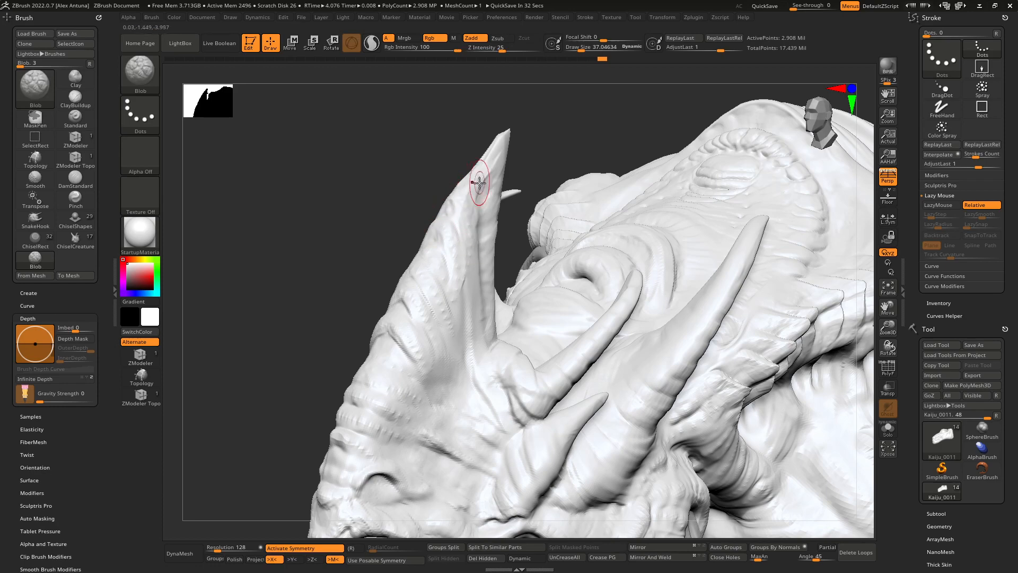
right_drag(488, 217, 455, 237)
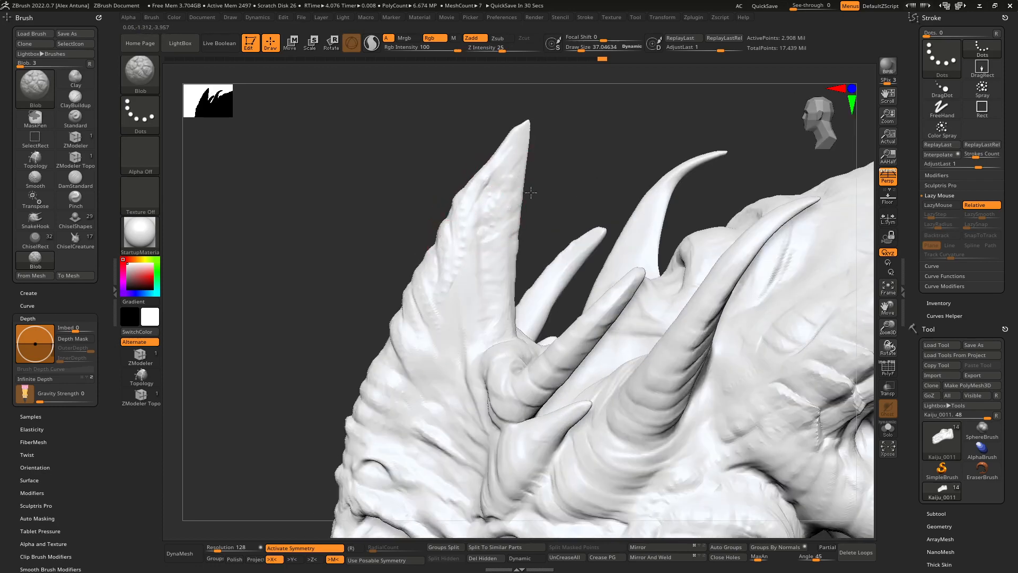
mouse_move(531, 193)
right_down()
mouse_move(502, 249)
mouse_move(501, 350)
mouse_move(505, 359)
mouse_move(539, 329)
mouse_move(530, 325)
mouse_move(525, 335)
mouse_move(577, 337)
mouse_move(556, 341)
right_up()
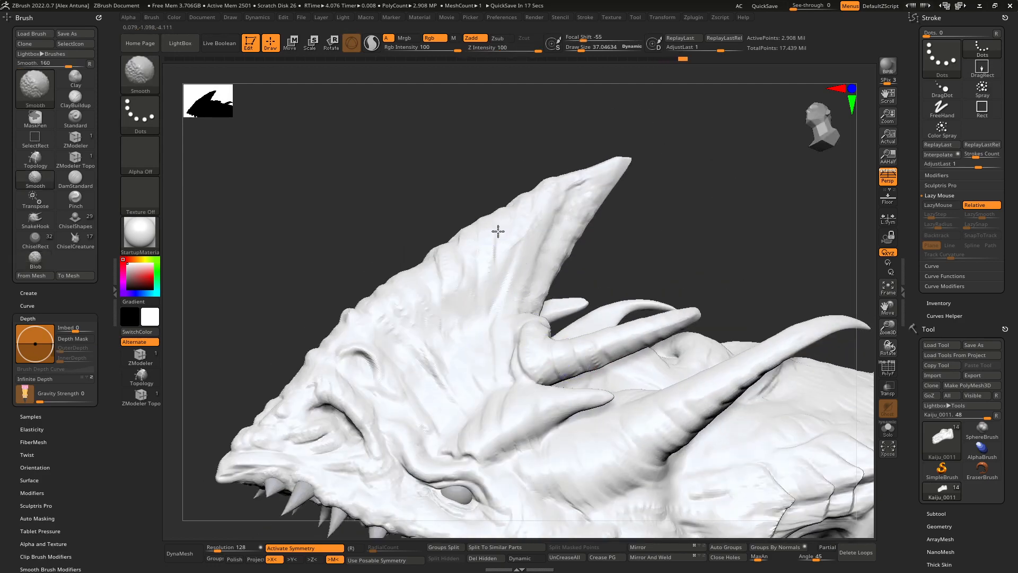
shift+drag(359, 414, 359, 421)
Switch the Standard brush's stroke to FreeHand, set Draw Size to about 36, and sculpt a fold across the base of the tail
mouse_move(380, 400)
right_down()
mouse_move(443, 339)
mouse_move(461, 296)
mouse_move(430, 305)
right_up()
mouse_move(430, 305)
ctrl+right_down()
mouse_move(411, 342)
mouse_move(480, 329)
mouse_move(537, 295)
mouse_move(614, 364)
mouse_move(565, 344)
mouse_move(534, 288)
mouse_move(518, 337)
mouse_move(610, 368)
mouse_move(594, 355)
mouse_move(663, 426)
mouse_move(645, 340)
mouse_move(657, 268)
mouse_move(587, 301)
mouse_move(573, 289)
mouse_move(631, 423)
mouse_move(629, 443)
ctrl+right_up()
right_drag(568, 387, 555, 339)
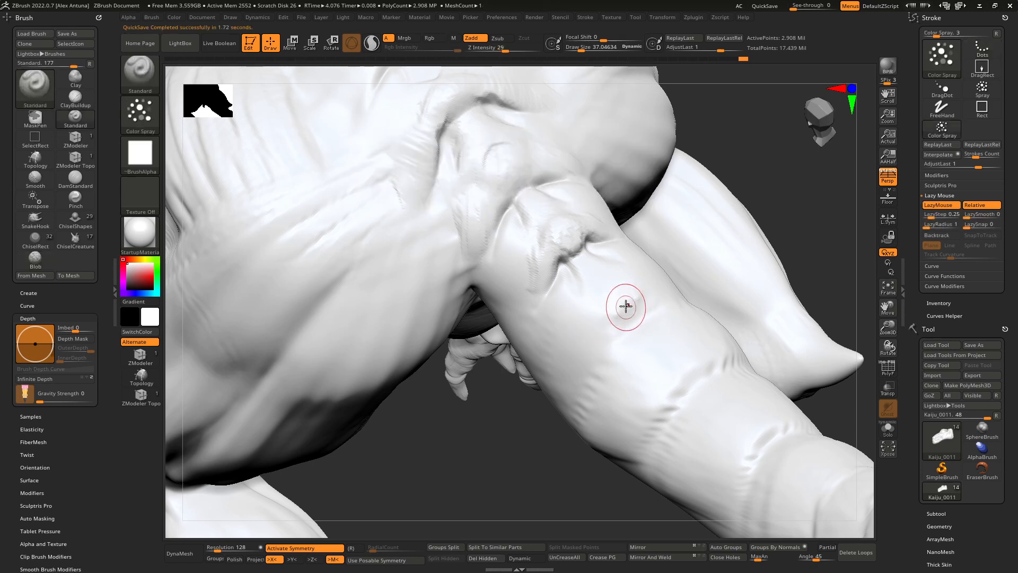
key(space)
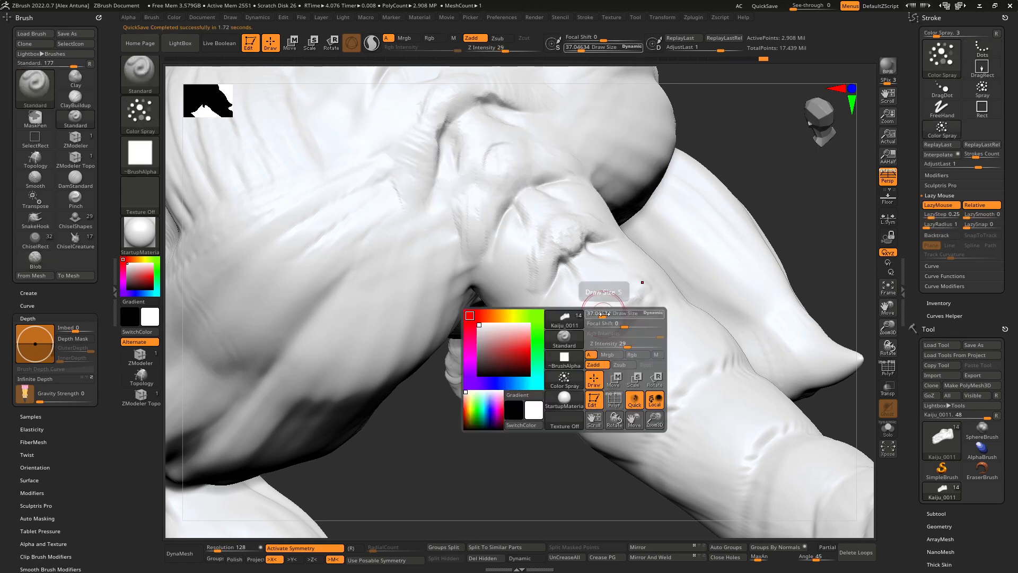
drag(604, 314, 601, 313)
click(140, 112)
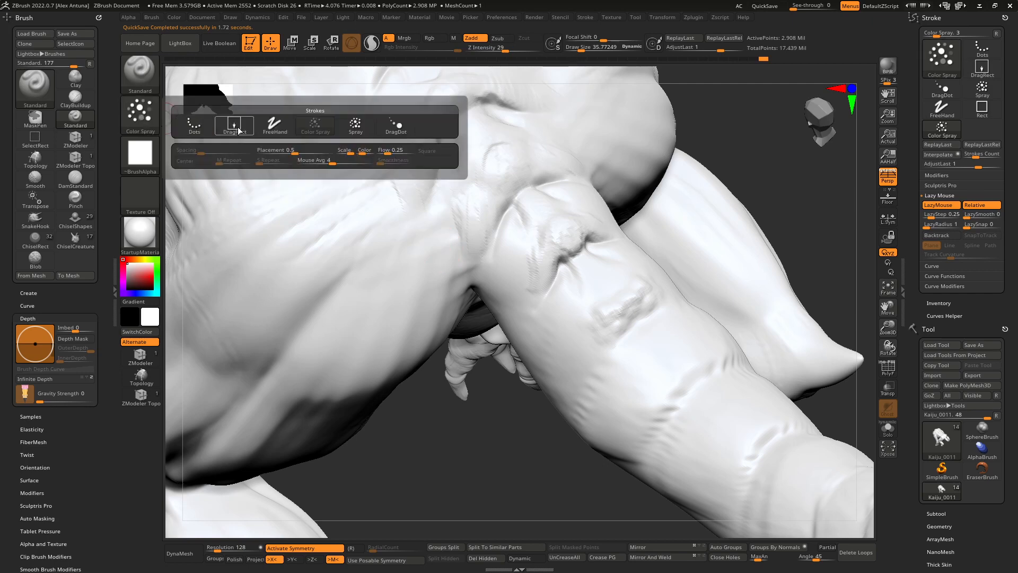
click(274, 125)
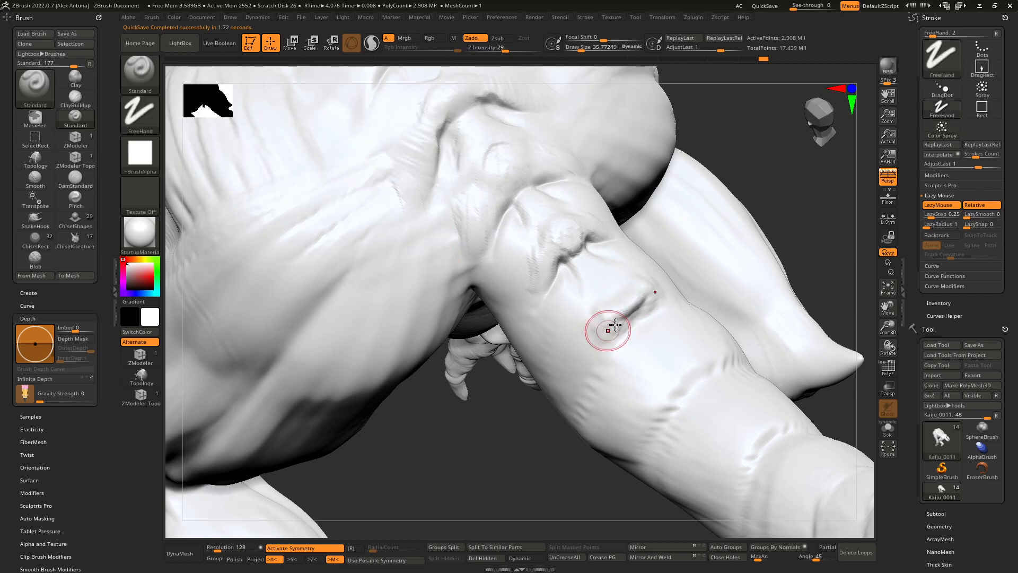
mouse_move(582, 340)
mouse_down()
mouse_move(606, 292)
mouse_move(584, 260)
mouse_move(603, 328)
mouse_up()
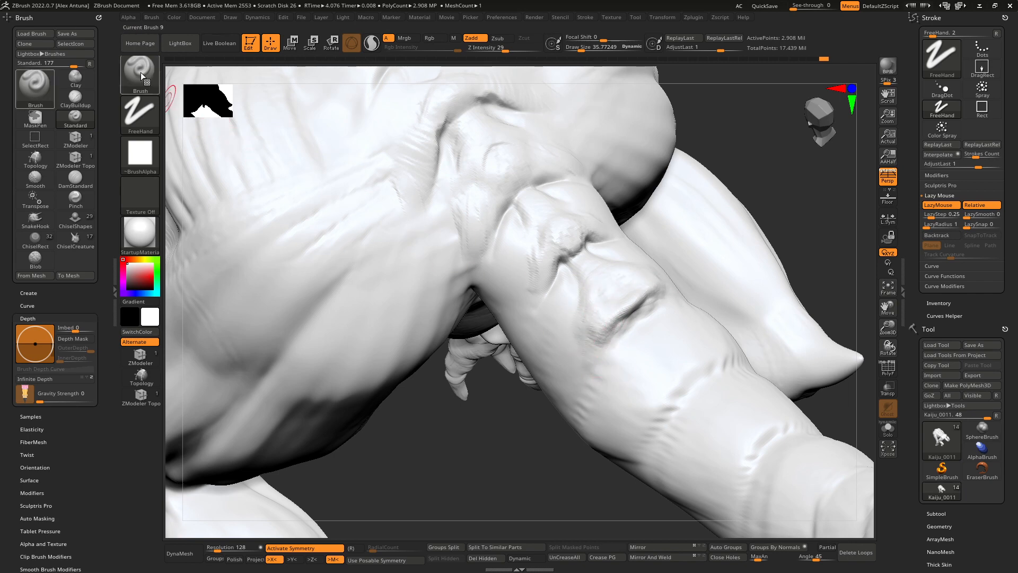
Reset all brushes to their defaults and soften the new fold at the base of the tail
click(140, 72)
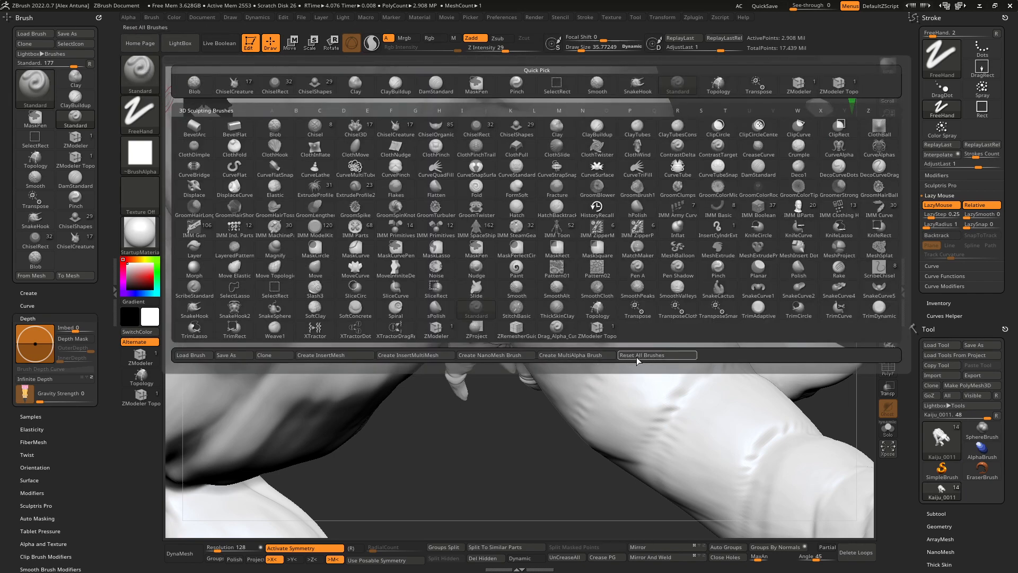
click(656, 358)
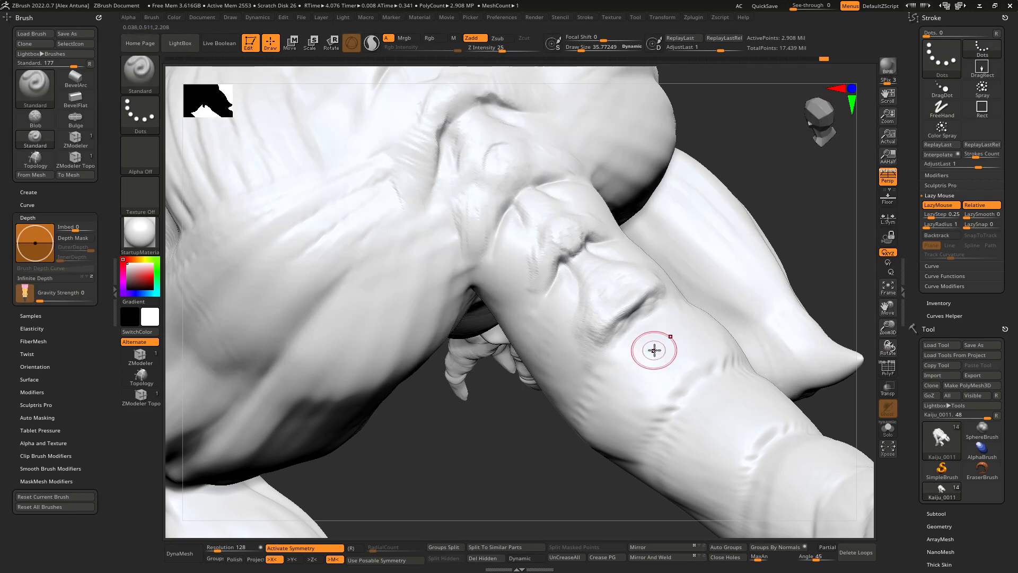
shift+drag(625, 314, 610, 295)
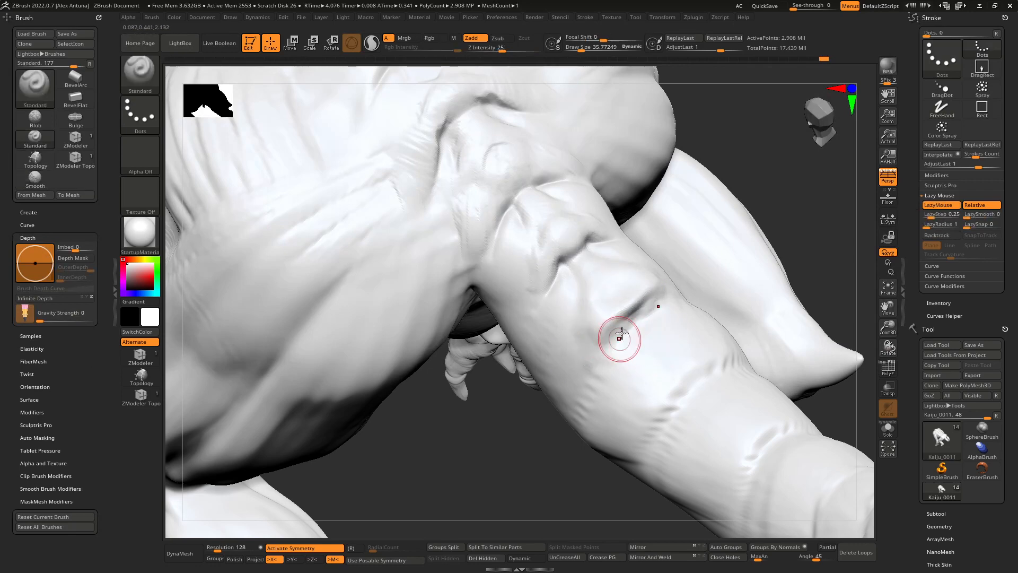
mouse_move(629, 298)
mouse_down()
mouse_move(606, 305)
mouse_move(592, 282)
mouse_move(588, 336)
mouse_move(625, 302)
mouse_up()
Select the ClayBuildup brush and build up crossing skin folds on top of the tail's base
key(b)
key(c)
key(b)
mouse_move(590, 336)
mouse_down()
mouse_move(610, 282)
mouse_move(588, 336)
mouse_move(605, 313)
mouse_move(591, 345)
mouse_move(599, 347)
mouse_up()
drag(658, 300, 603, 354)
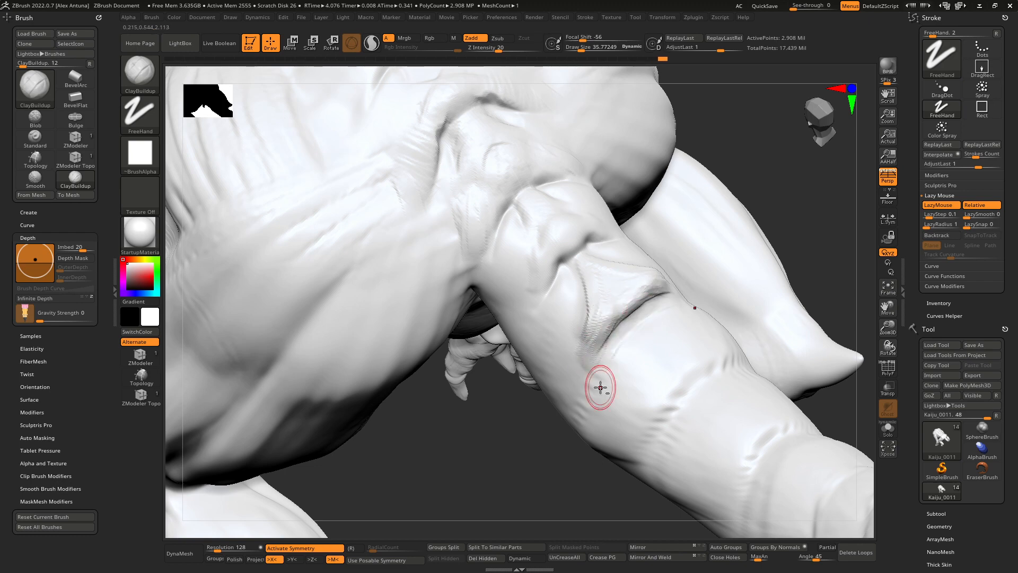
mouse_move(556, 269)
mouse_down()
mouse_move(574, 274)
mouse_move(565, 282)
mouse_up()
mouse_move(566, 282)
right_down()
mouse_move(589, 282)
mouse_move(578, 291)
right_up()
mouse_move(573, 277)
mouse_down()
mouse_move(580, 311)
mouse_move(586, 276)
mouse_move(601, 282)
mouse_move(560, 240)
mouse_move(581, 254)
mouse_move(558, 249)
mouse_up()
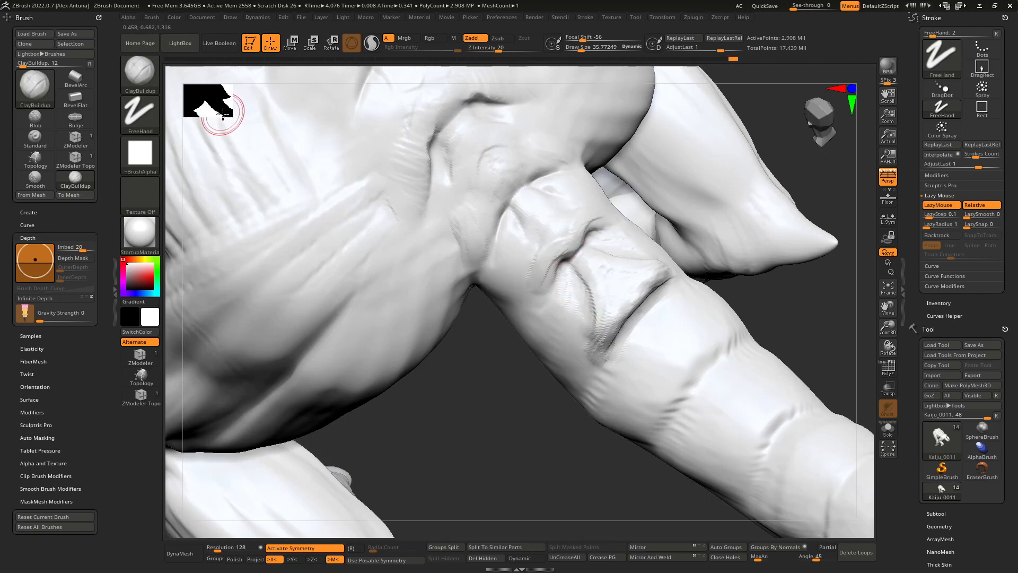
Enlarge the silhouette thumbnail to 512 and examine the kaiju's body, legs and tail outline from behind
drag(217, 109, 413, 227)
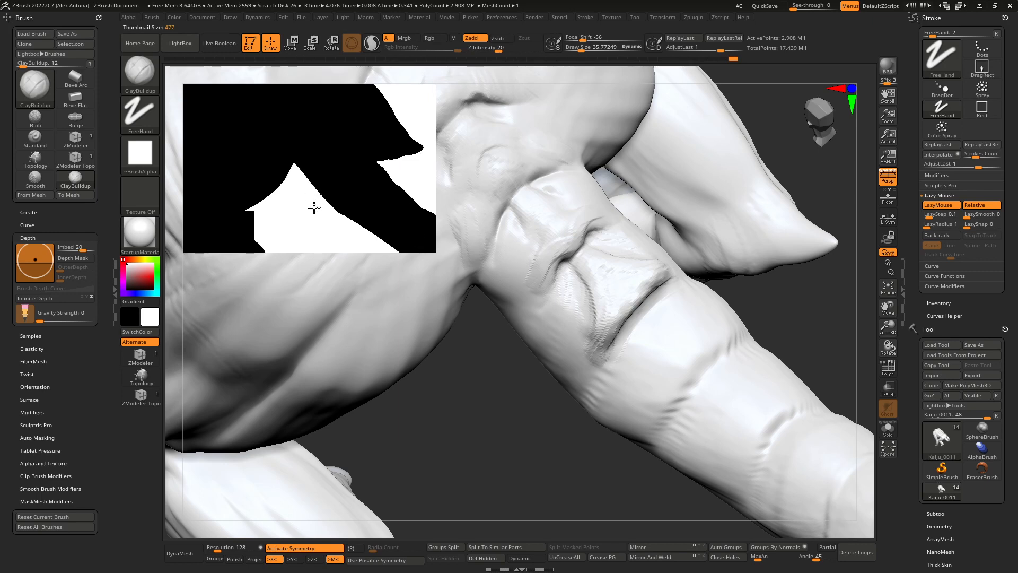
drag(314, 208, 360, 212)
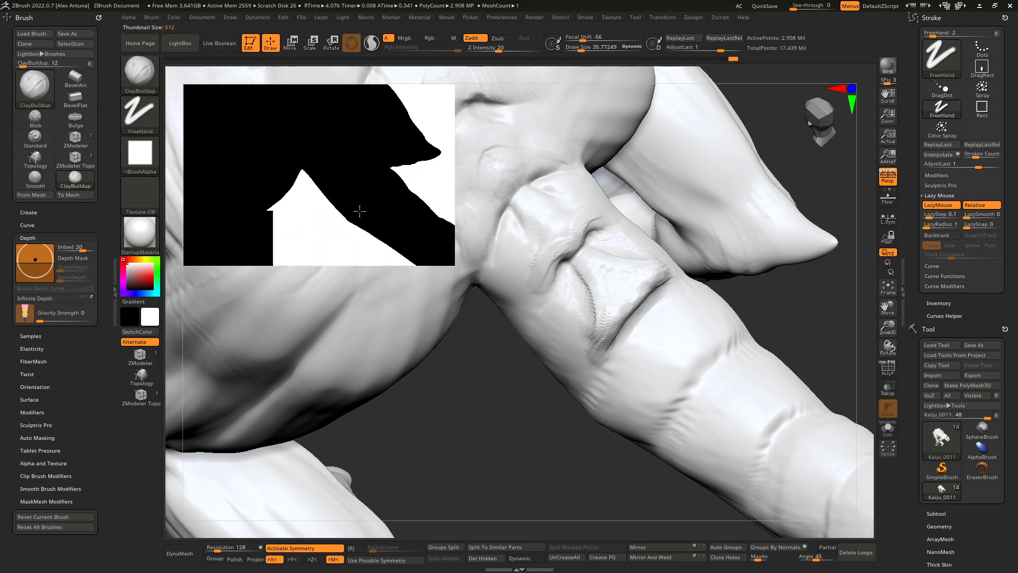
drag(269, 218, 131, 264)
ctrl+right_drag(527, 322, 538, 250)
drag(295, 155, 495, 297)
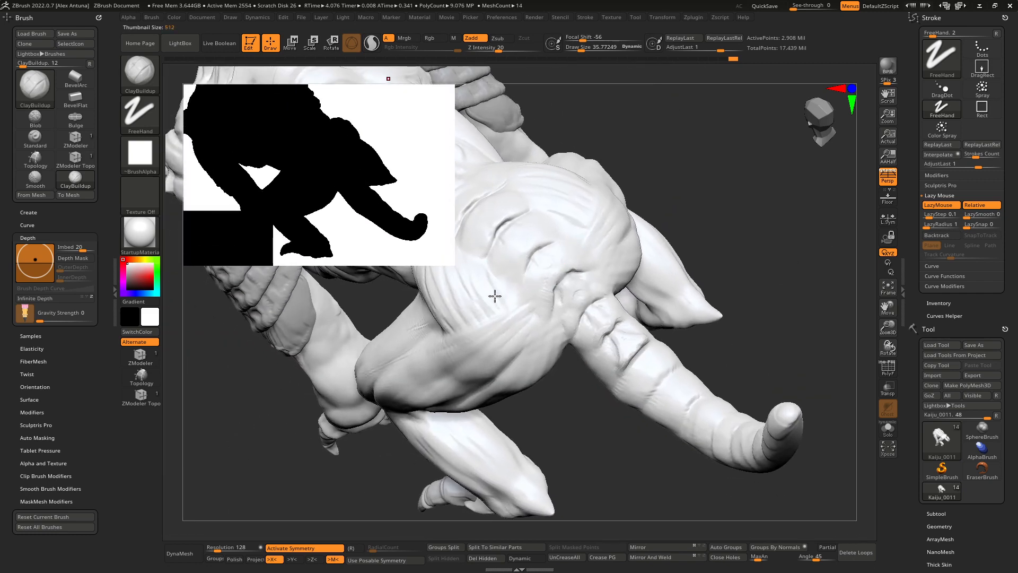
key(ctrl)
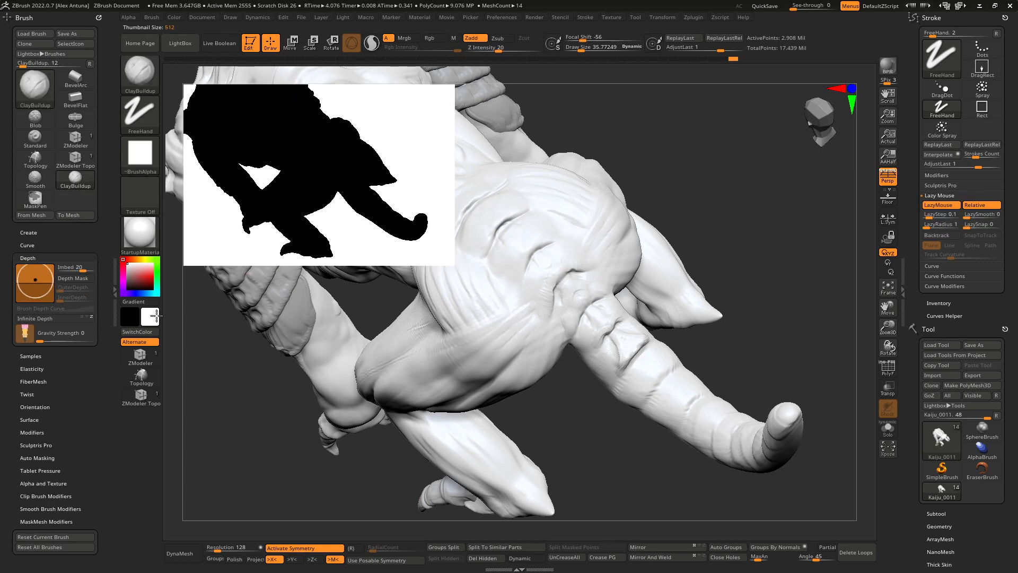
right_drag(718, 313, 642, 315)
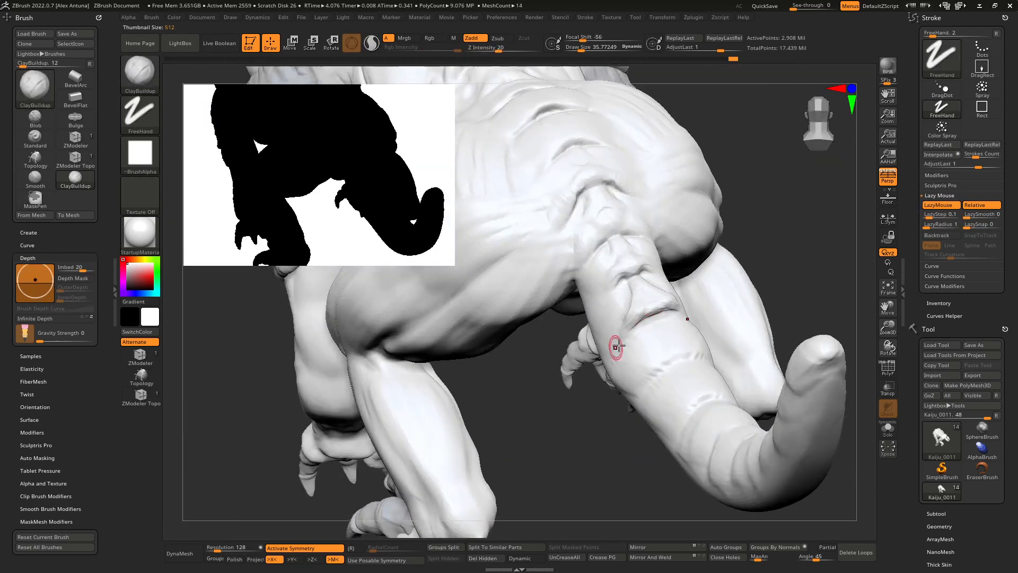
Build up skin wrinkles between the existing folds along the top of the tail's base with ClayBuildup
drag(648, 304, 621, 334)
right_drag(625, 262, 628, 276)
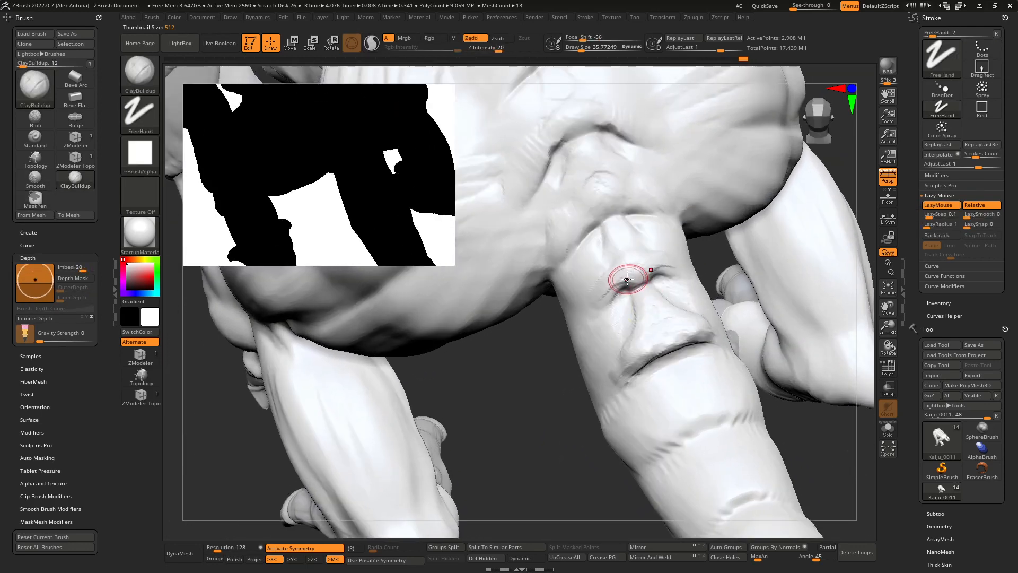
mouse_move(658, 279)
mouse_down()
mouse_move(613, 295)
mouse_move(618, 260)
mouse_up()
right_drag(608, 245, 687, 295)
mouse_move(687, 299)
mouse_down()
mouse_move(652, 307)
mouse_move(645, 297)
mouse_move(661, 232)
mouse_move(654, 211)
mouse_move(684, 220)
mouse_up()
mouse_move(705, 289)
ctrl+right_down()
mouse_move(646, 221)
mouse_move(689, 317)
mouse_move(684, 298)
mouse_move(633, 300)
ctrl+right_up()
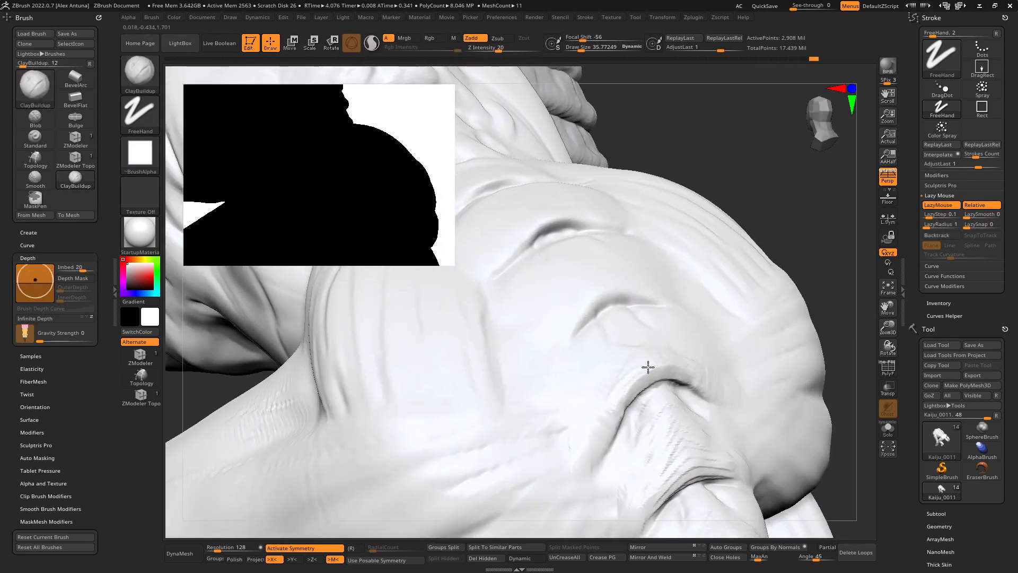
Build up crossing skin folds and ridges over the lower back just above the tail's base
drag(639, 376, 638, 379)
right_drag(630, 325, 646, 355)
drag(646, 355, 604, 421)
mouse_move(700, 364)
mouse_down()
mouse_move(634, 397)
mouse_move(650, 383)
mouse_up()
drag(613, 285, 606, 307)
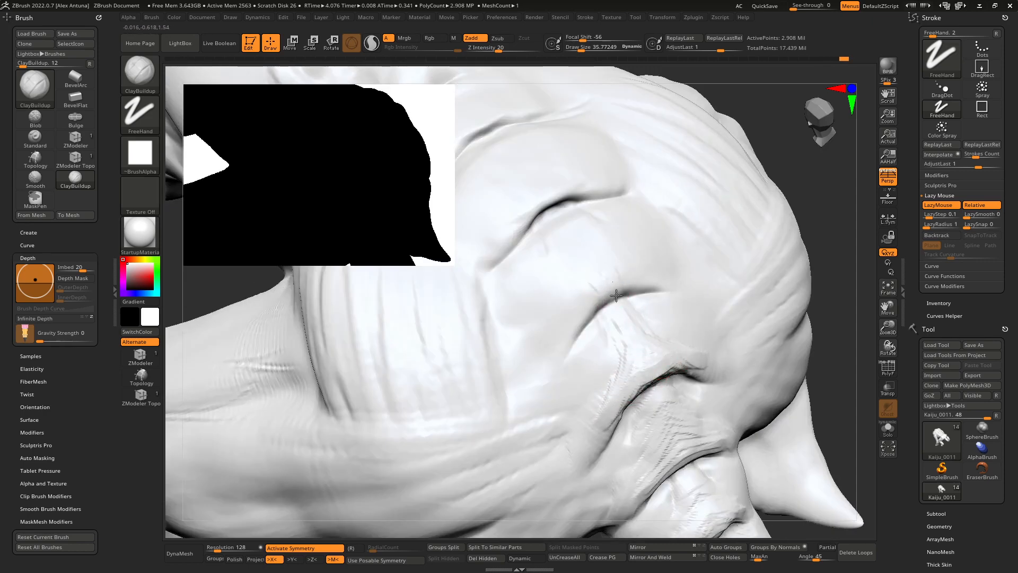
mouse_move(597, 243)
mouse_down()
mouse_move(618, 290)
mouse_move(580, 280)
mouse_move(560, 306)
mouse_up()
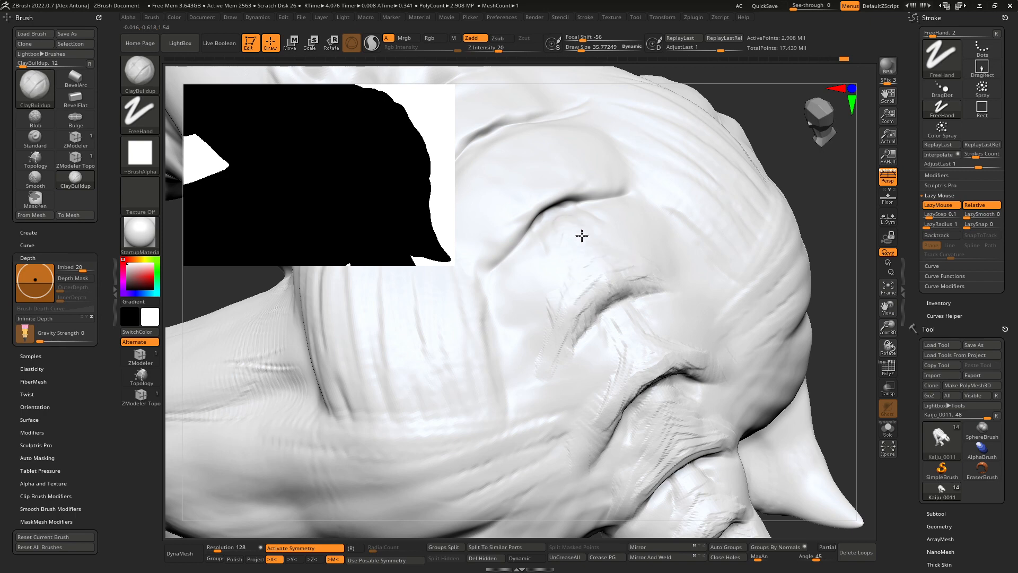
mouse_move(601, 293)
mouse_down()
mouse_move(587, 298)
mouse_move(602, 318)
mouse_up()
mouse_move(603, 319)
right_down()
mouse_move(665, 252)
mouse_move(636, 289)
right_up()
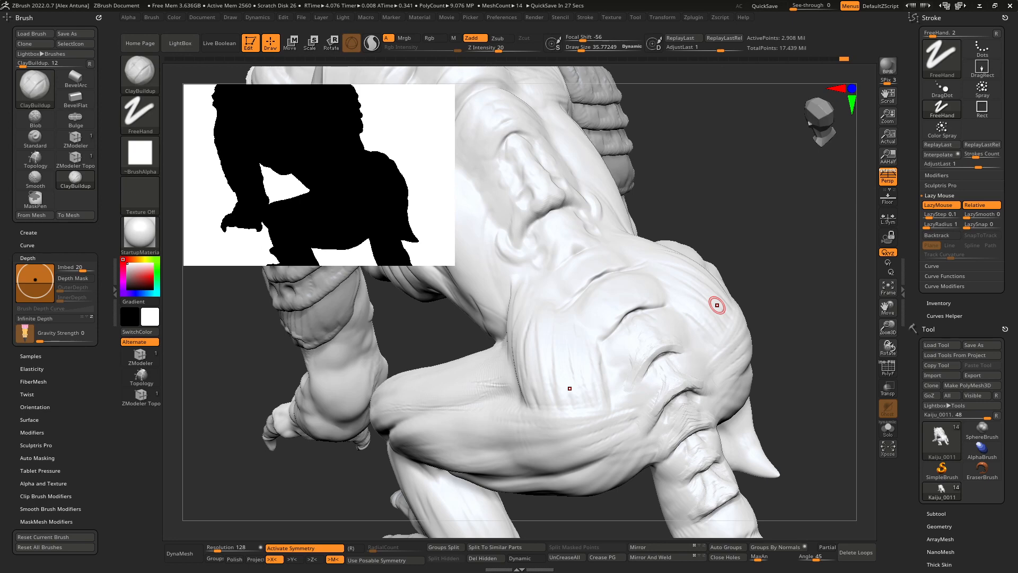
Shrink the silhouette thumbnail to 252, raise Draw Size to about 56, and build up a fold on the lower spine
drag(601, 266, 592, 272)
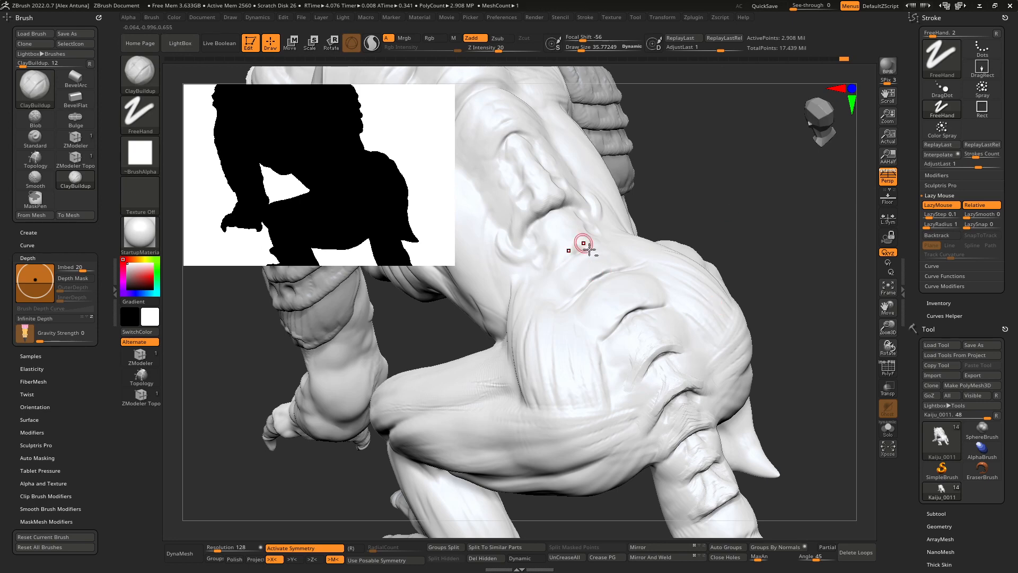
mouse_move(582, 244)
alt+right_down()
mouse_move(616, 300)
mouse_move(412, 224)
alt+right_up()
mouse_move(449, 258)
mouse_down()
mouse_move(352, 168)
mouse_move(312, 157)
mouse_up()
key(bracketright)
key(bracketright)
mouse_move(619, 286)
mouse_down()
mouse_move(597, 310)
mouse_move(656, 299)
mouse_up()
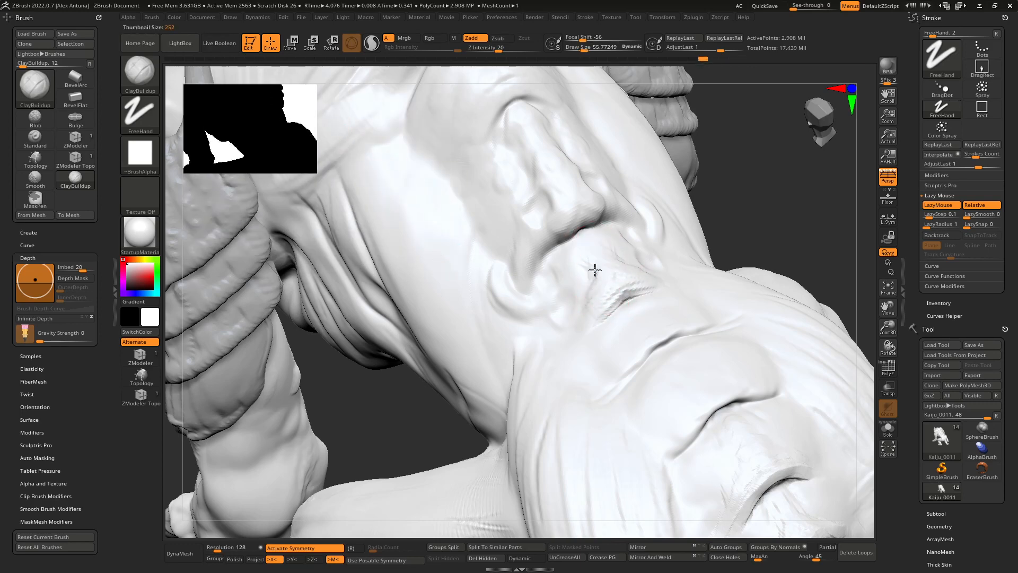
Continue the clay folds up the spine, adding wrinkles in and above the hollow on the middle of the back
mouse_move(595, 270)
mouse_down()
mouse_move(536, 196)
mouse_move(511, 144)
mouse_move(519, 119)
mouse_move(533, 159)
mouse_move(562, 176)
mouse_up()
mouse_move(584, 218)
mouse_down()
mouse_move(552, 240)
mouse_move(563, 254)
mouse_up()
alt+right_drag(583, 255, 603, 373)
mouse_move(540, 222)
mouse_down()
mouse_move(498, 261)
mouse_move(518, 221)
mouse_move(503, 230)
mouse_move(533, 213)
mouse_up()
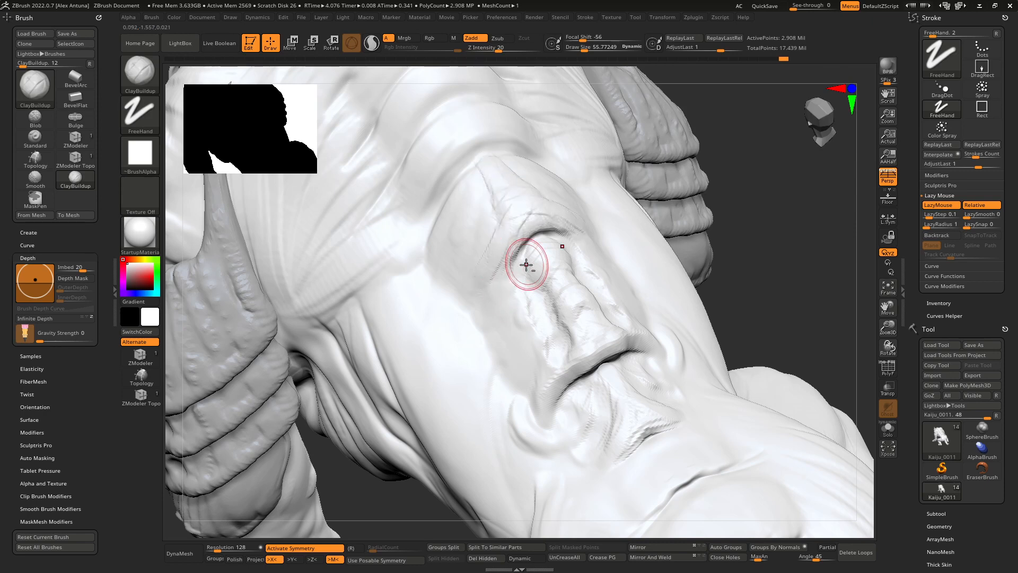
alt+right_drag(527, 265, 583, 349)
mouse_move(534, 237)
mouse_down()
mouse_move(530, 215)
mouse_move(522, 229)
mouse_up()
drag(507, 194, 480, 221)
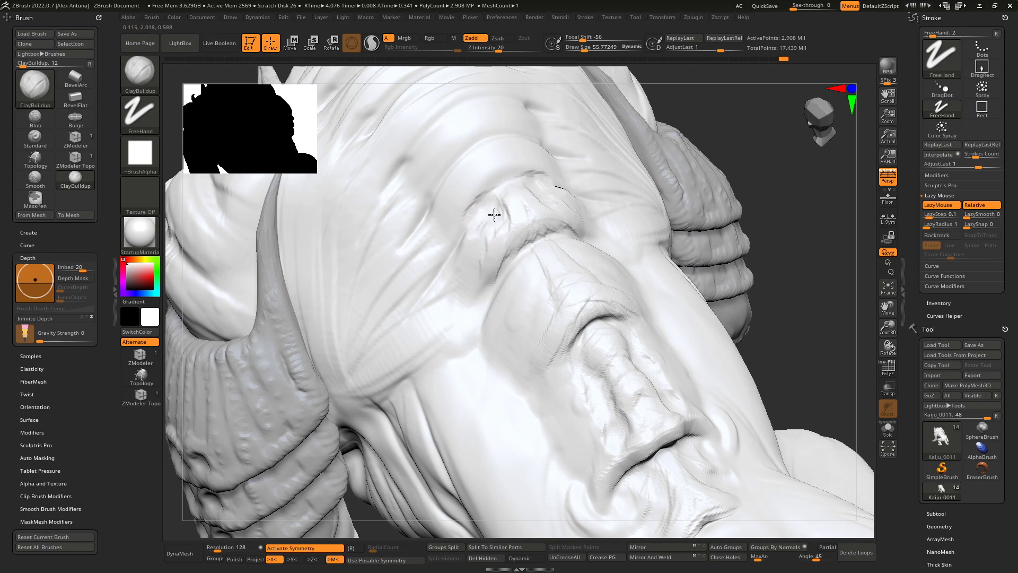
Build up loose skin folds around the raised spinal ridge and down its side on the mid-back
key(f)
mouse_move(558, 280)
right_down()
mouse_move(626, 254)
mouse_move(530, 260)
mouse_move(657, 239)
mouse_move(562, 265)
right_up()
ctrl+right_drag(527, 174, 554, 329)
mouse_move(557, 308)
alt+mouse_down()
mouse_move(580, 388)
mouse_move(587, 348)
alt+mouse_up()
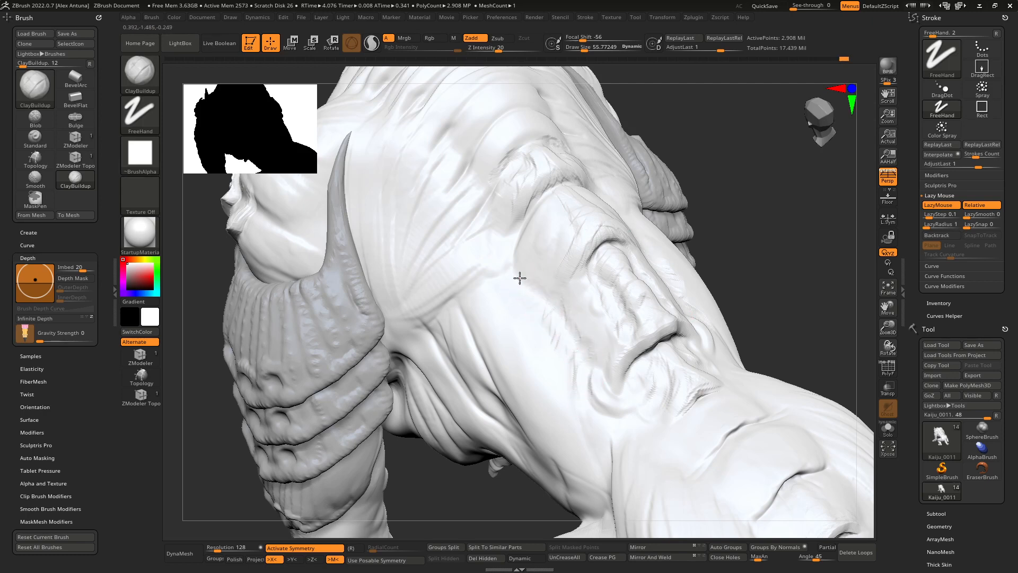
drag(520, 278, 514, 234)
drag(508, 291, 511, 297)
drag(507, 277, 543, 325)
mouse_move(608, 269)
mouse_down()
mouse_move(610, 259)
mouse_move(640, 292)
mouse_up()
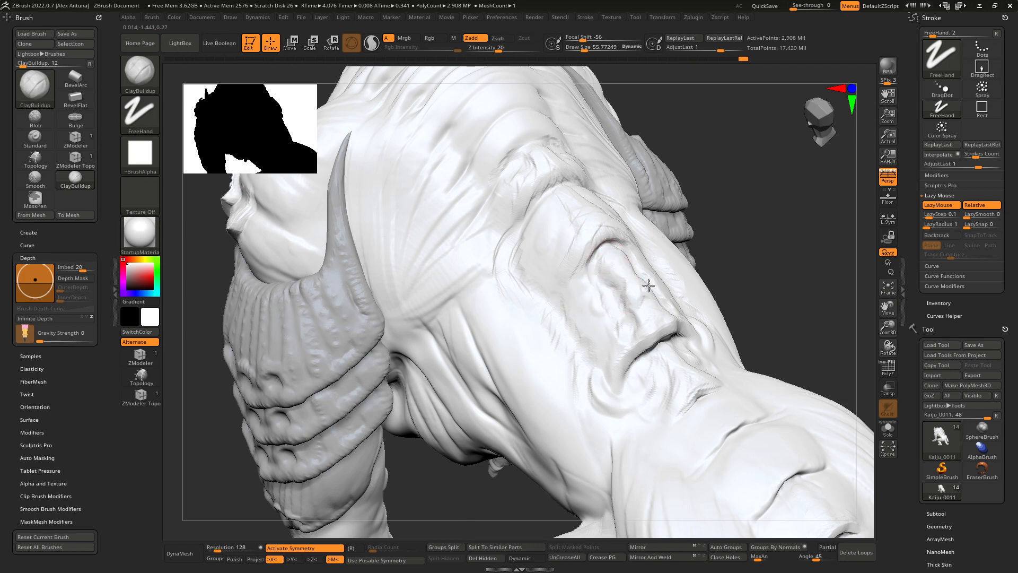
mouse_move(648, 284)
right_down()
mouse_move(710, 277)
mouse_move(572, 266)
mouse_move(654, 353)
right_up()
mouse_move(645, 317)
mouse_down()
mouse_move(635, 372)
mouse_move(639, 309)
mouse_up()
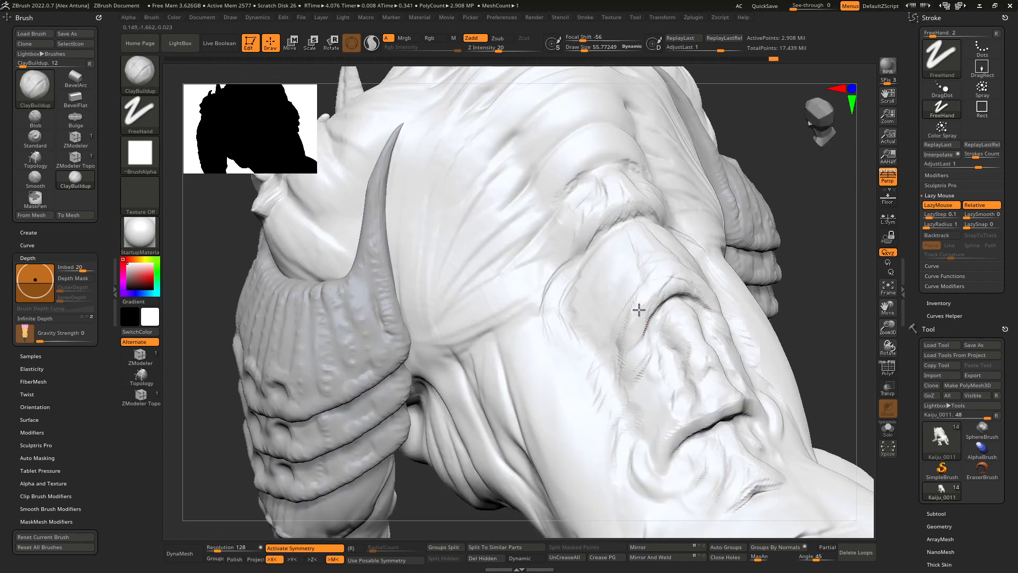
mouse_move(655, 253)
mouse_down()
mouse_move(618, 322)
mouse_move(648, 262)
mouse_up()
Build up overlapping folds across the spine on the upper back, above the existing ridge
mouse_move(616, 224)
alt+right_down()
mouse_move(611, 286)
mouse_move(616, 270)
alt+right_up()
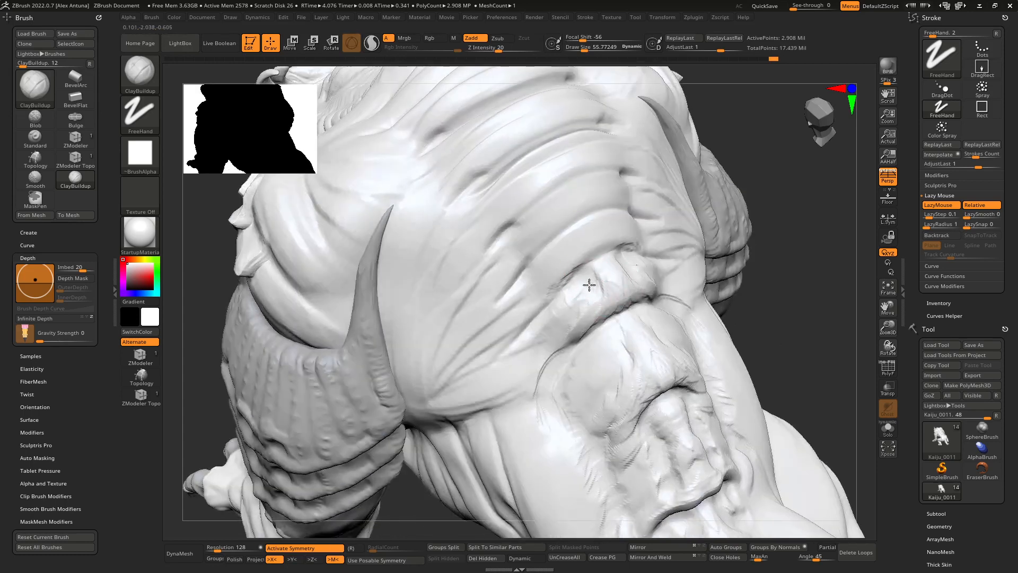
drag(589, 285, 578, 300)
drag(581, 230, 559, 251)
mouse_move(558, 252)
mouse_down()
mouse_move(543, 255)
mouse_move(584, 256)
mouse_up()
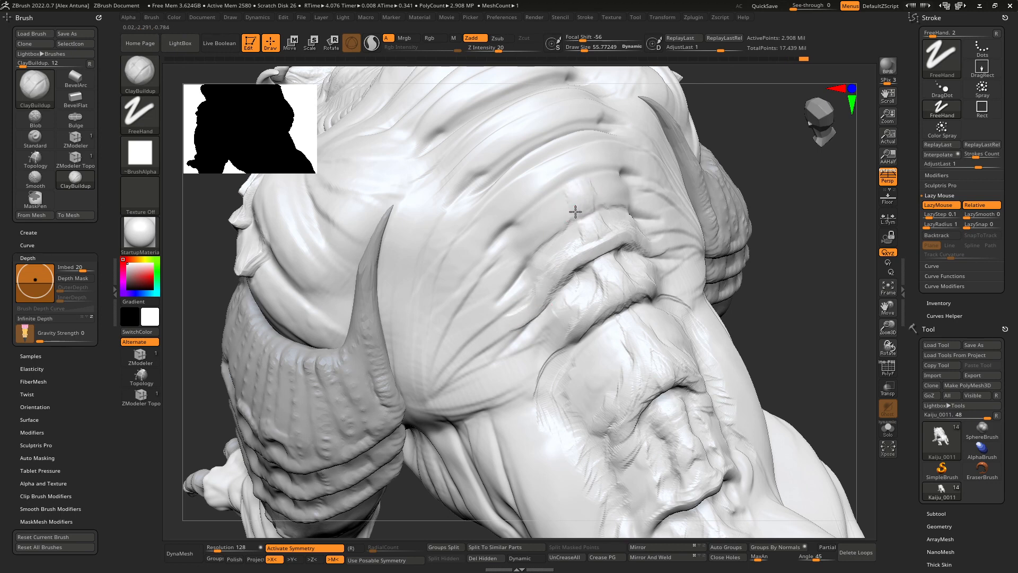
drag(575, 212, 507, 273)
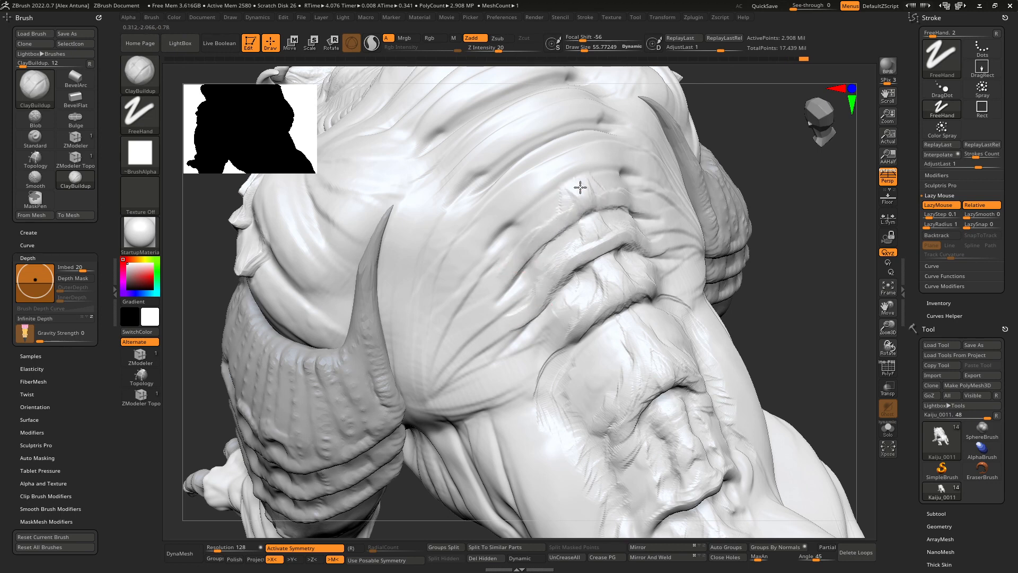
Switch to the DamStandard brush and carve creases between the folds across the upper back
key(b)
key(d)
key(s)
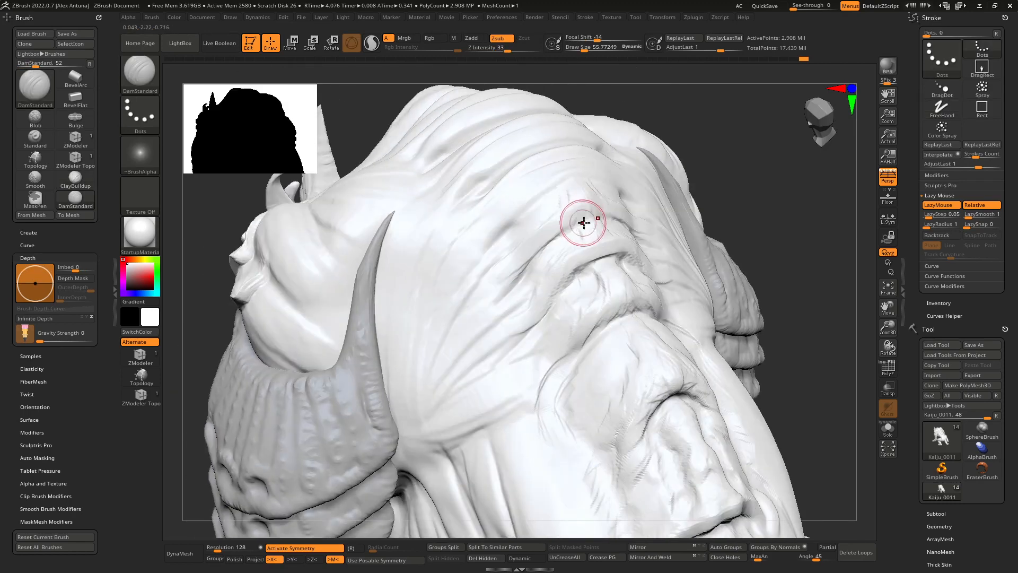
drag(581, 227, 524, 272)
right_drag(533, 240, 562, 280)
drag(568, 239, 559, 265)
mouse_move(563, 243)
mouse_down()
mouse_move(550, 279)
mouse_move(504, 292)
mouse_up()
Switch back to ClayBuildup and thicken the long diagonal folds running across the upper back
key(b)
key(c)
key(b)
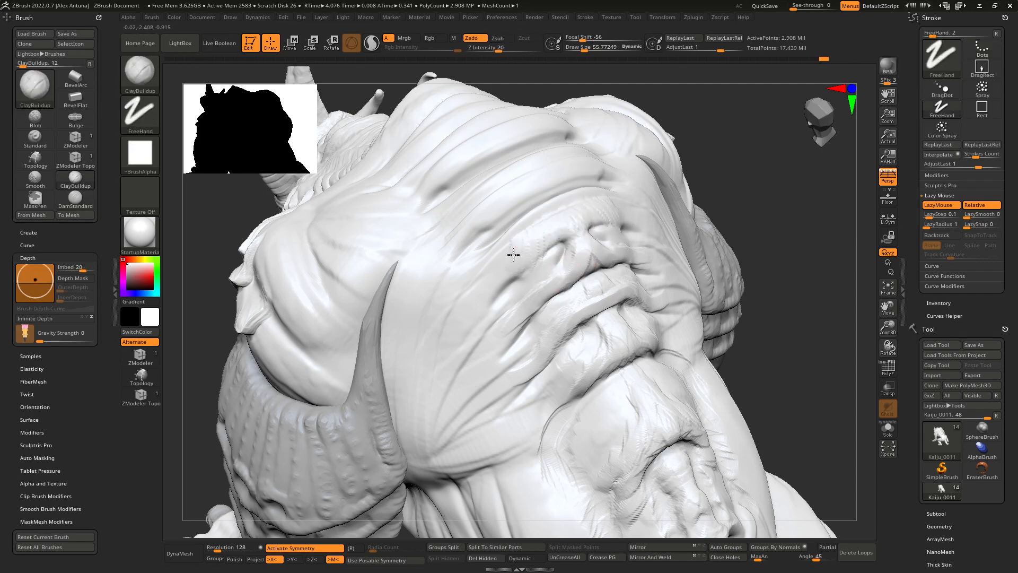
right_drag(577, 231, 562, 240)
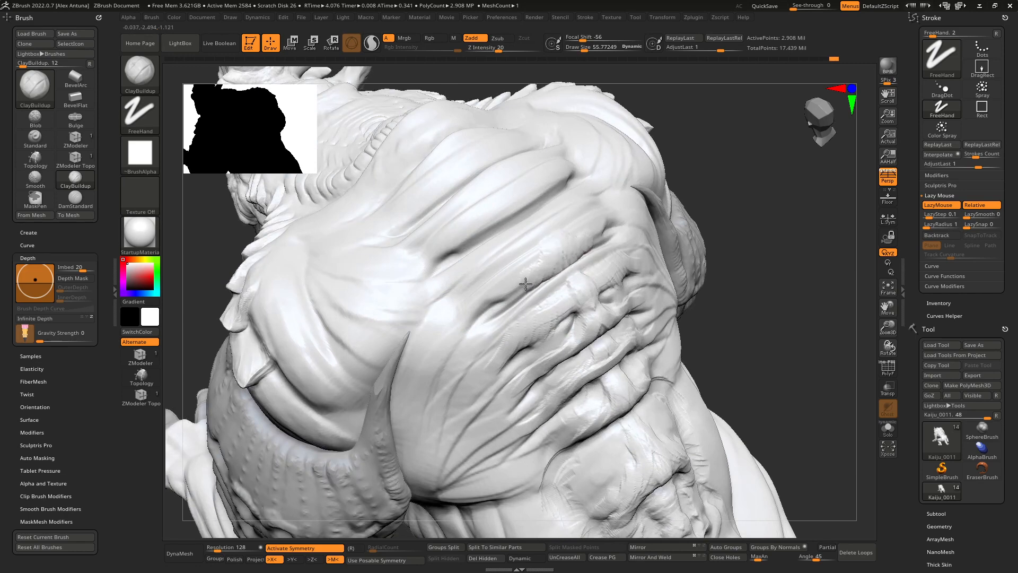
drag(551, 237, 466, 301)
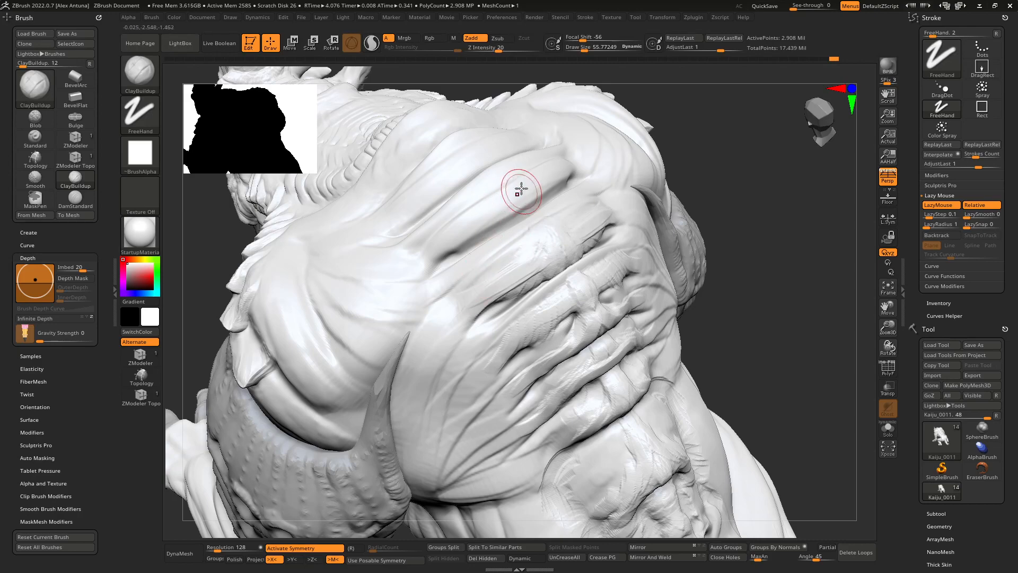
mouse_move(525, 208)
right_down()
mouse_move(565, 252)
mouse_move(556, 237)
right_up()
drag(510, 277, 484, 304)
Build up irregular bumps and secondary folds on the diagonal skin rolls behind the shoulder
mouse_move(484, 304)
right_down()
mouse_move(523, 250)
mouse_move(581, 305)
mouse_move(569, 244)
mouse_move(567, 289)
mouse_move(522, 229)
right_up()
drag(583, 304, 647, 335)
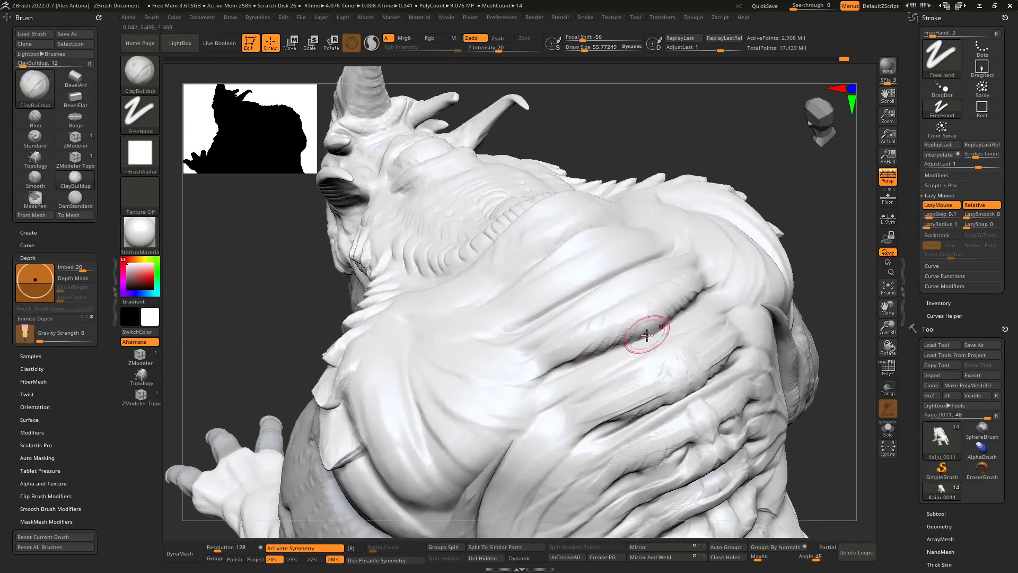
mouse_move(665, 392)
mouse_down()
mouse_move(619, 366)
mouse_move(646, 302)
mouse_up()
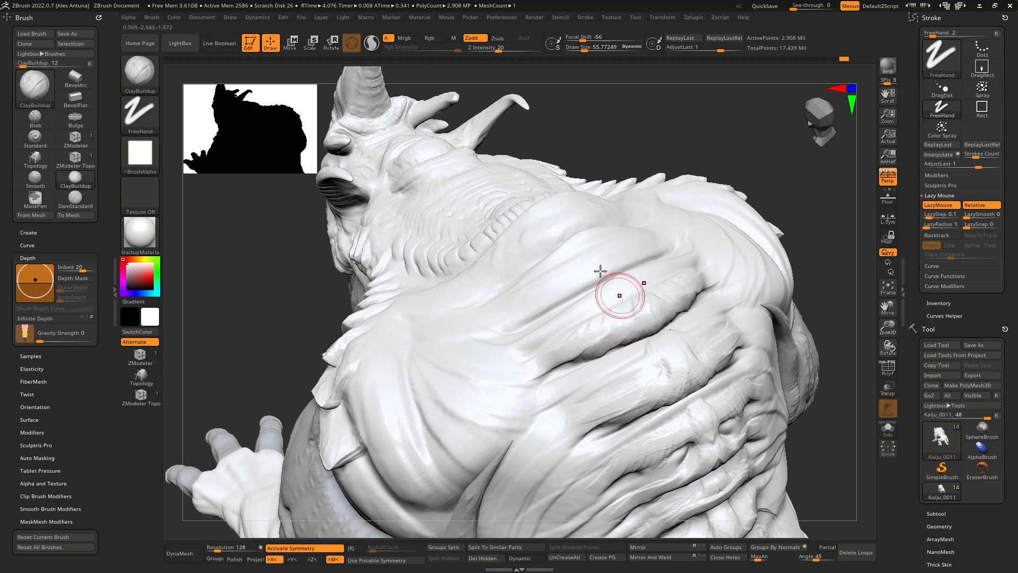
right_drag(610, 284, 611, 253)
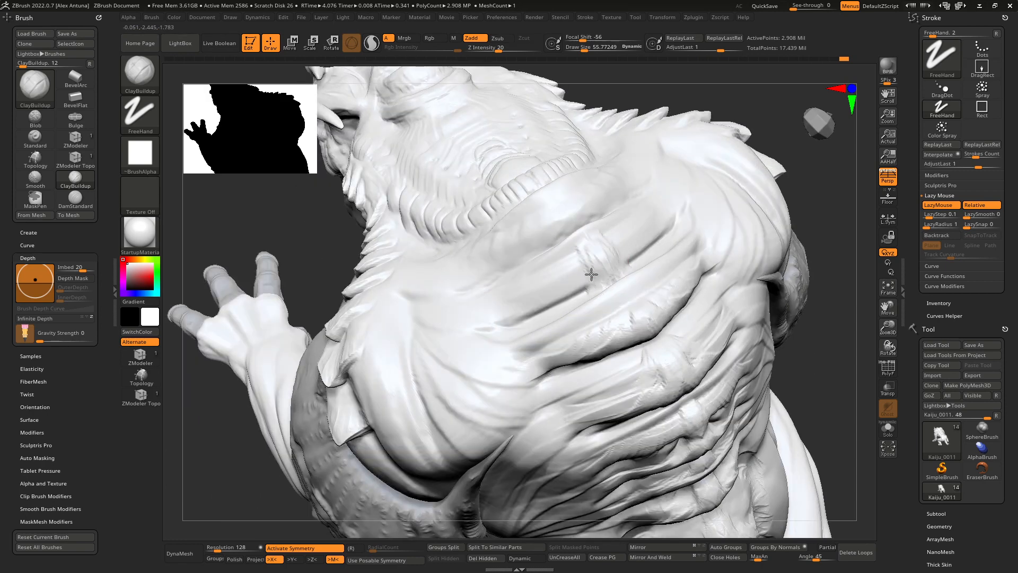
drag(577, 288, 559, 293)
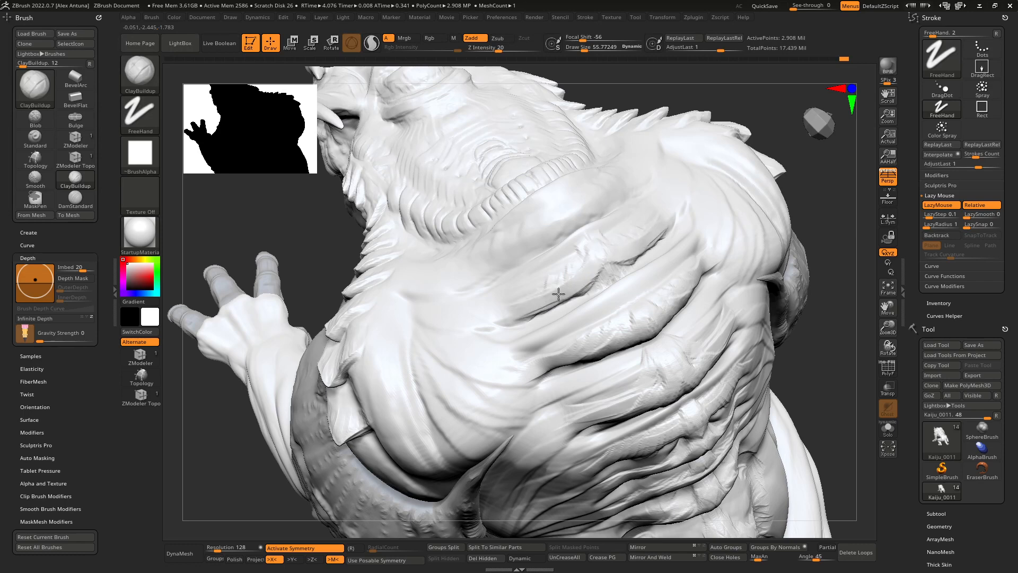
mouse_move(620, 315)
mouse_down()
mouse_move(536, 297)
mouse_move(642, 355)
mouse_up()
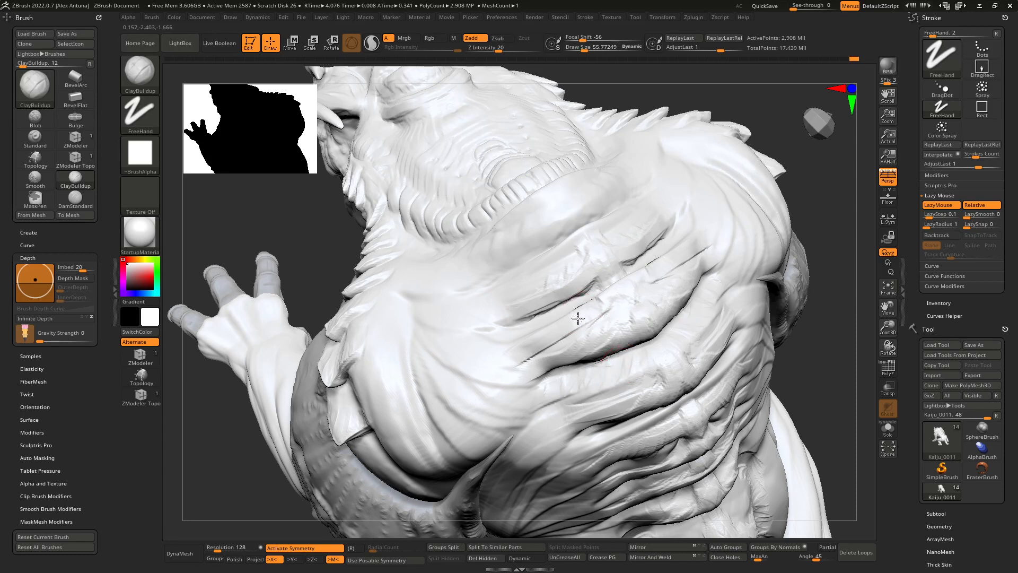
Soften the tapering ends of the folds behind the shoulder with the Smooth brush, and touch up the clay there
drag(531, 344, 516, 364)
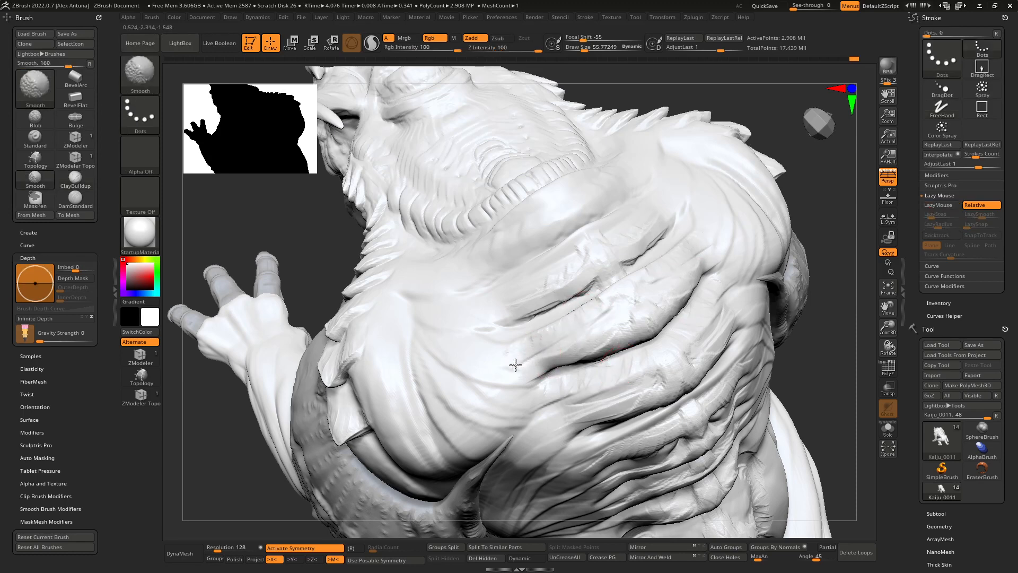
mouse_move(568, 328)
mouse_down()
mouse_move(604, 307)
mouse_move(584, 306)
mouse_up()
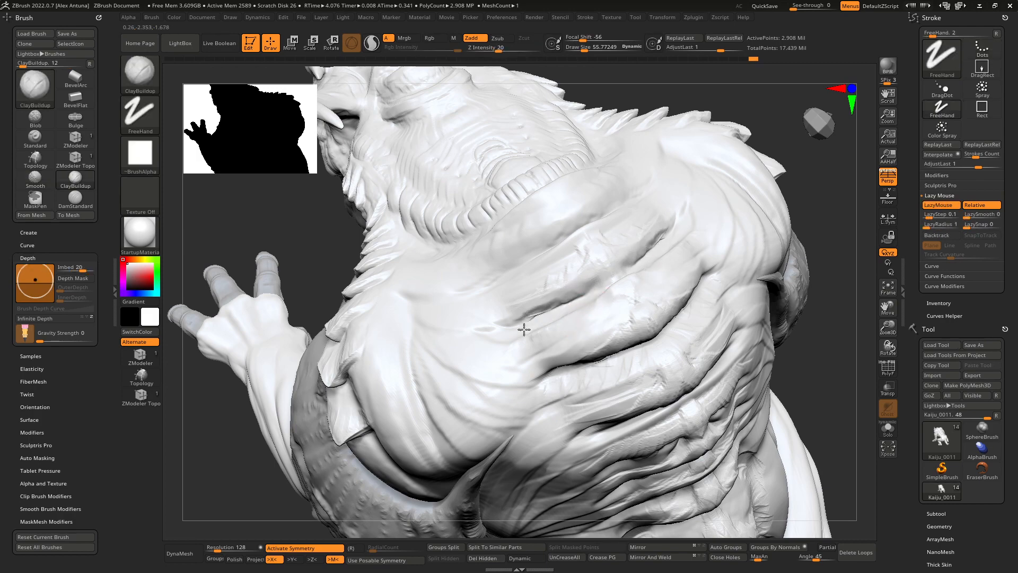
drag(524, 329, 579, 309)
Thicken the fold behind the shoulder, reduce Draw Size to about 44, and smooth its tapering end
mouse_move(579, 309)
right_down()
mouse_move(584, 281)
mouse_move(584, 304)
mouse_move(602, 289)
right_up()
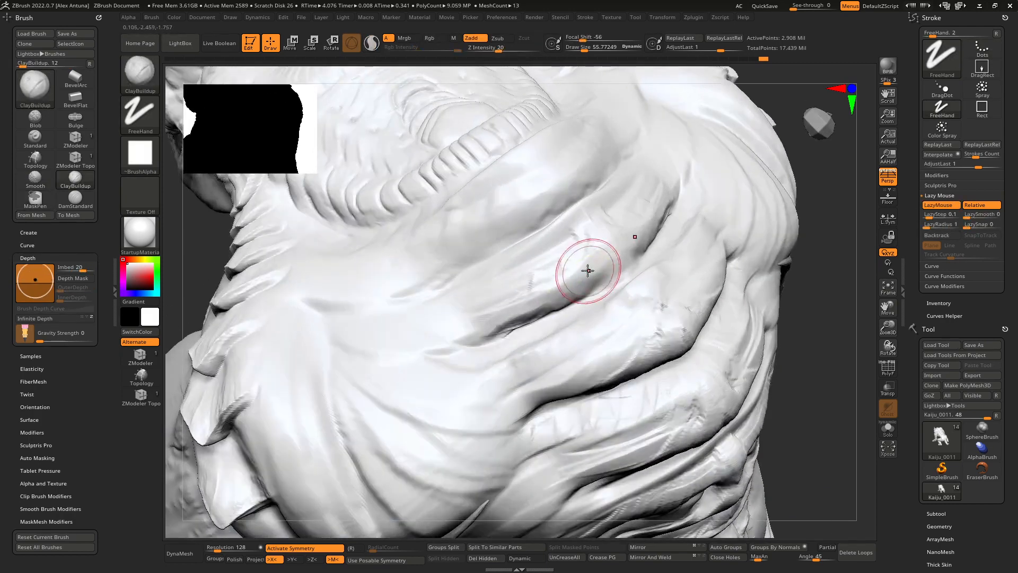
drag(587, 261, 513, 309)
key([)
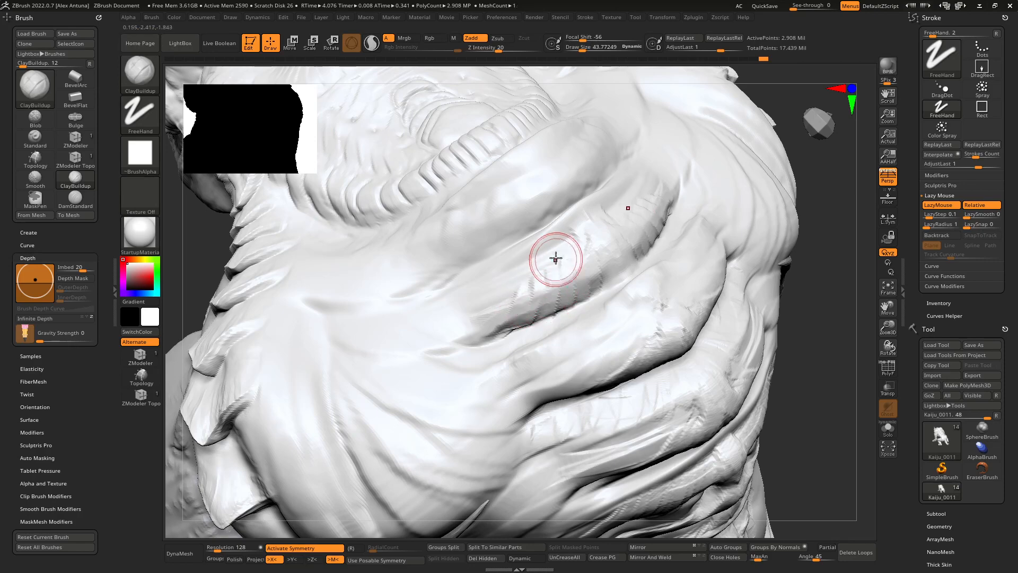
right_drag(555, 259, 602, 304)
drag(604, 303, 571, 324)
mouse_move(572, 325)
shift+mouse_down()
mouse_move(600, 317)
mouse_move(530, 329)
shift+mouse_up()
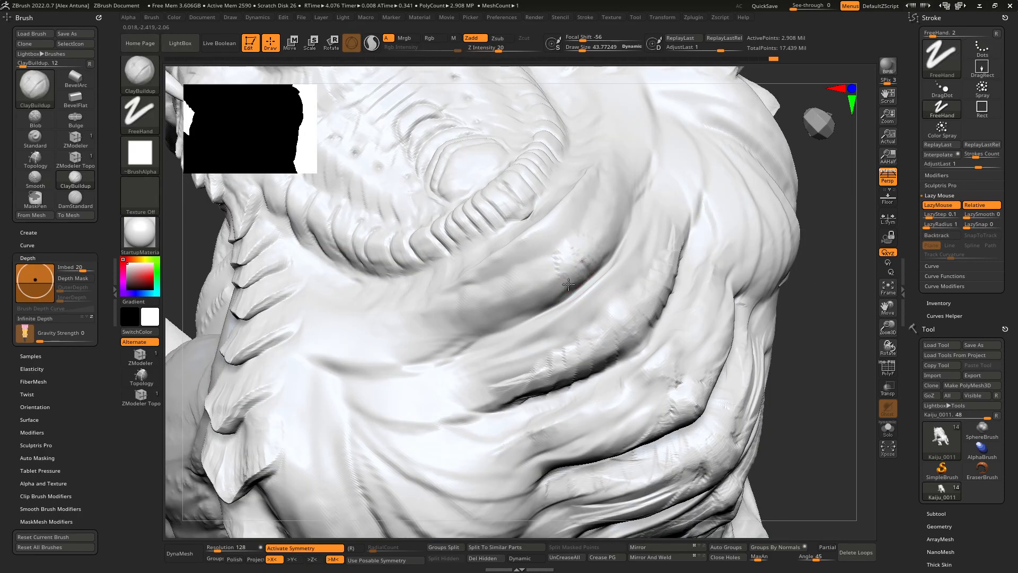
Build up a bulging, wrinkled skin fold directly below the segmented ridge at the neck
mouse_move(568, 285)
mouse_down()
mouse_move(583, 252)
mouse_move(489, 314)
mouse_up()
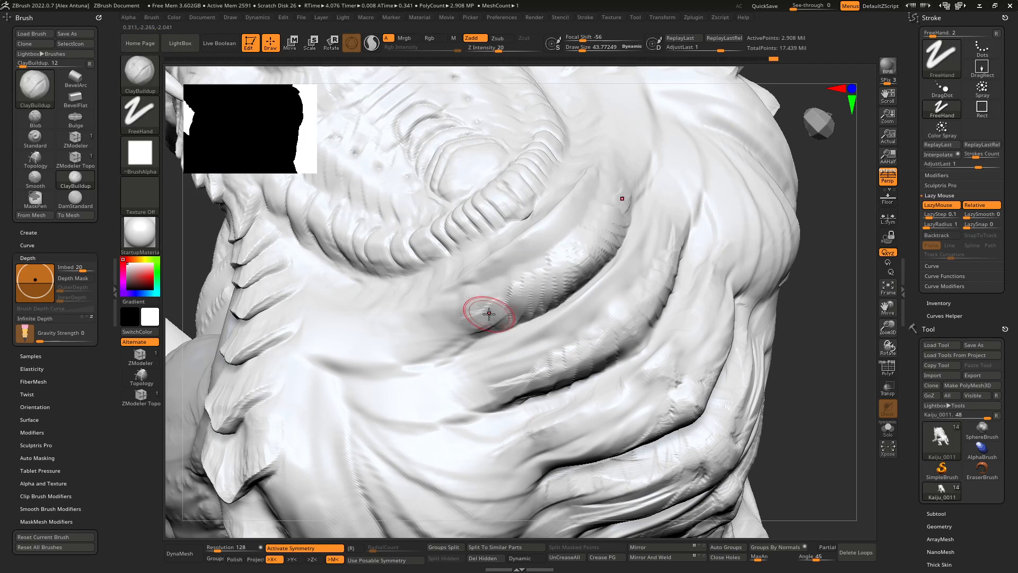
mouse_move(539, 235)
mouse_down()
mouse_move(482, 279)
mouse_move(527, 271)
mouse_move(505, 288)
mouse_move(517, 267)
mouse_move(483, 277)
mouse_move(521, 216)
mouse_up()
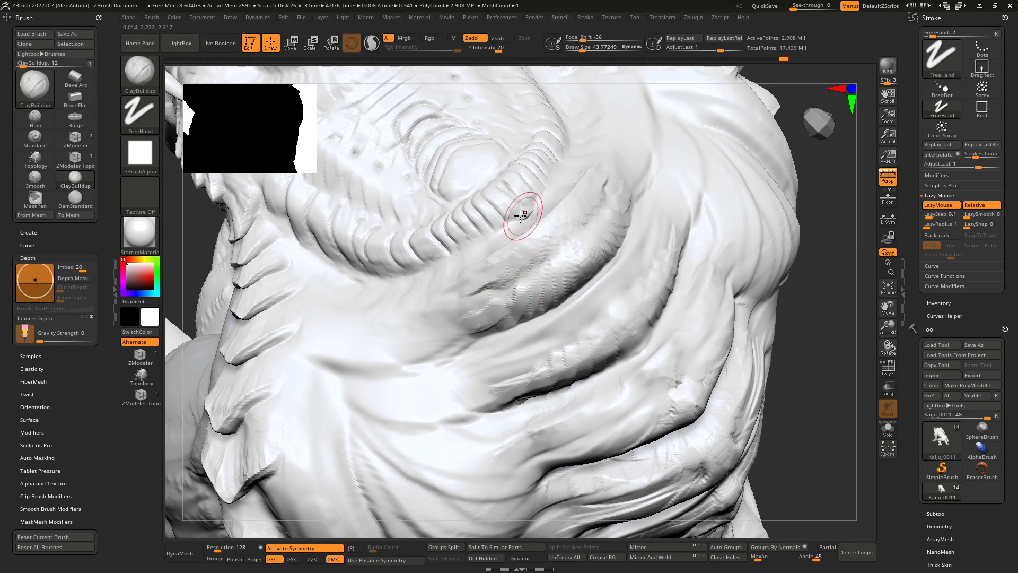
drag(463, 263, 434, 269)
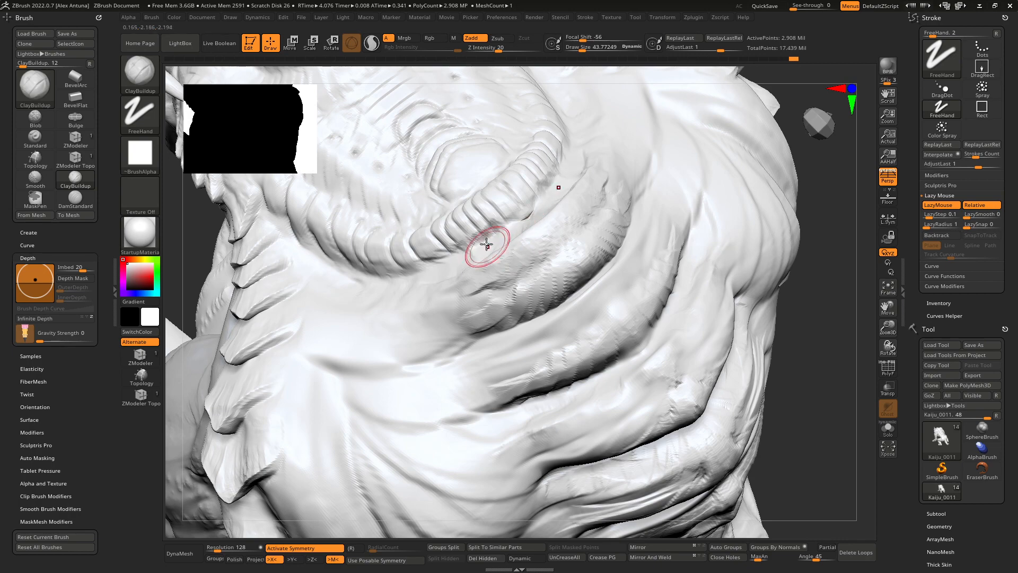
Reduce Draw Size to about 32 and add small bumpy folds along the underside of the neck's segmented ridge
mouse_move(486, 244)
right_down()
mouse_move(518, 234)
mouse_move(514, 250)
mouse_move(523, 235)
right_up()
key([)
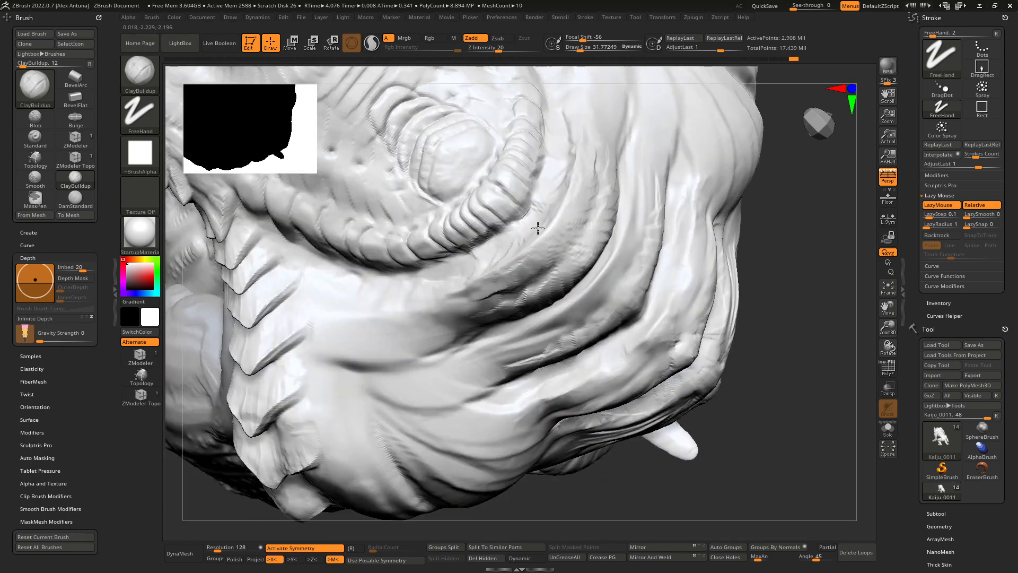
mouse_move(559, 185)
mouse_down()
mouse_move(470, 260)
mouse_move(518, 230)
mouse_move(465, 259)
mouse_up()
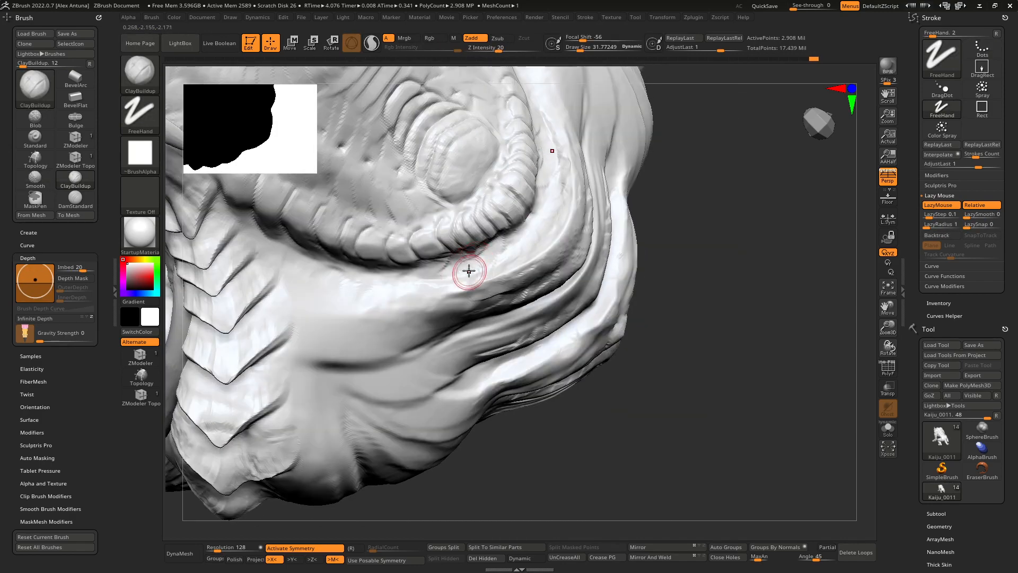
right_drag(466, 271, 537, 274)
drag(510, 275, 492, 286)
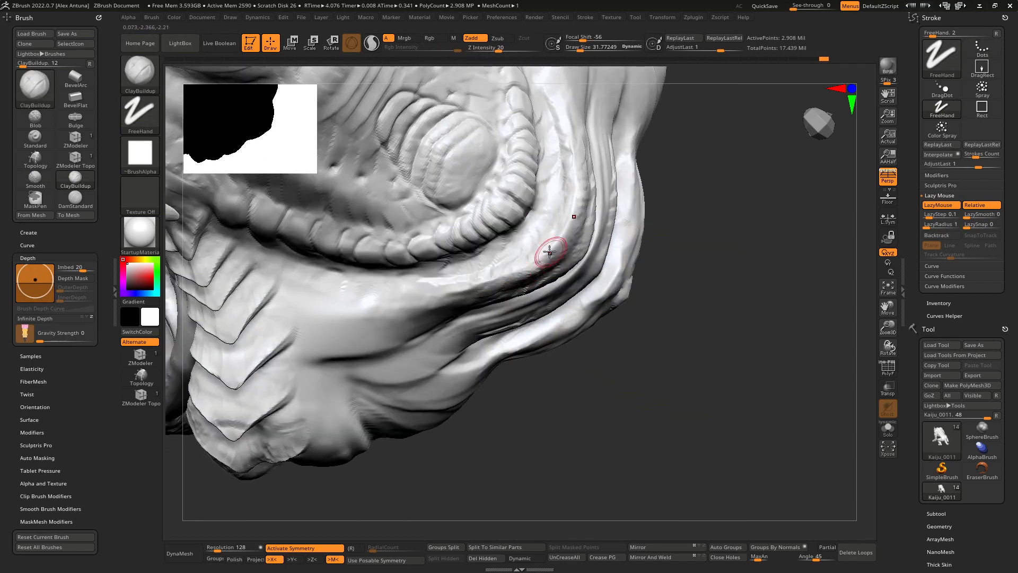
Finish the clay bumps beside the neck's segmented ridge, and carve creases into the folds behind it with the DamStandard brush
drag(576, 214, 571, 244)
mouse_move(584, 259)
right_down()
mouse_move(564, 221)
mouse_move(580, 254)
mouse_move(511, 212)
right_up()
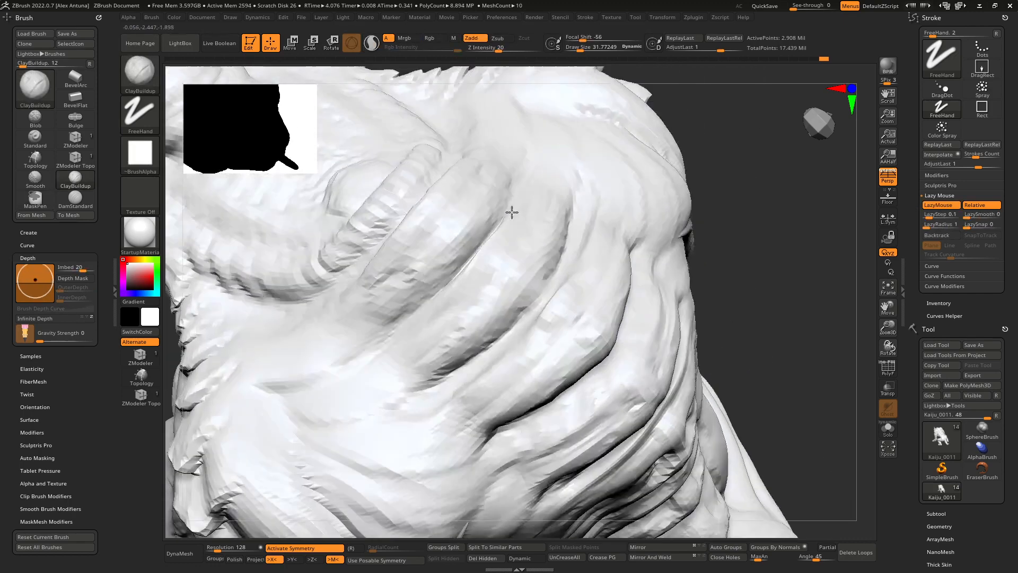
key(b)
key(d)
key(s)
drag(401, 267, 435, 232)
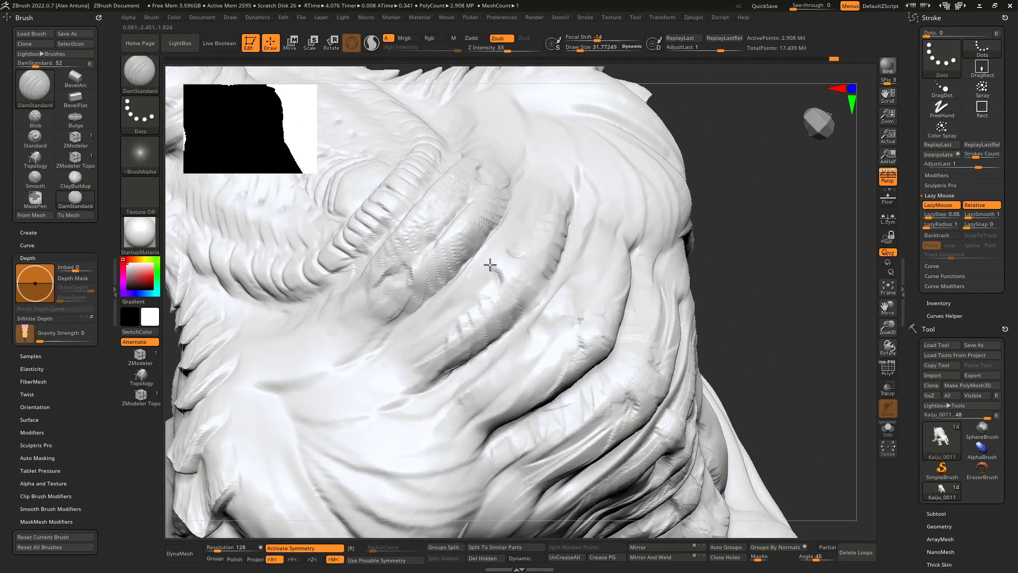
Build up bumpy volume on the creased fold behind the neck ridge with the ClayBuildup brush
key(b)
key(c)
key(b)
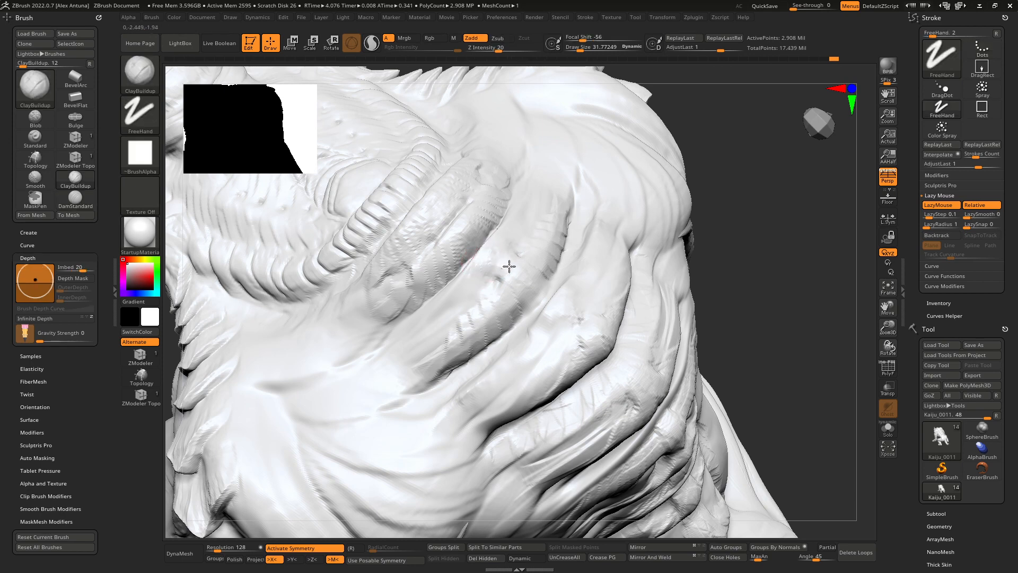
mouse_move(524, 275)
mouse_down()
mouse_move(519, 319)
mouse_move(535, 301)
mouse_up()
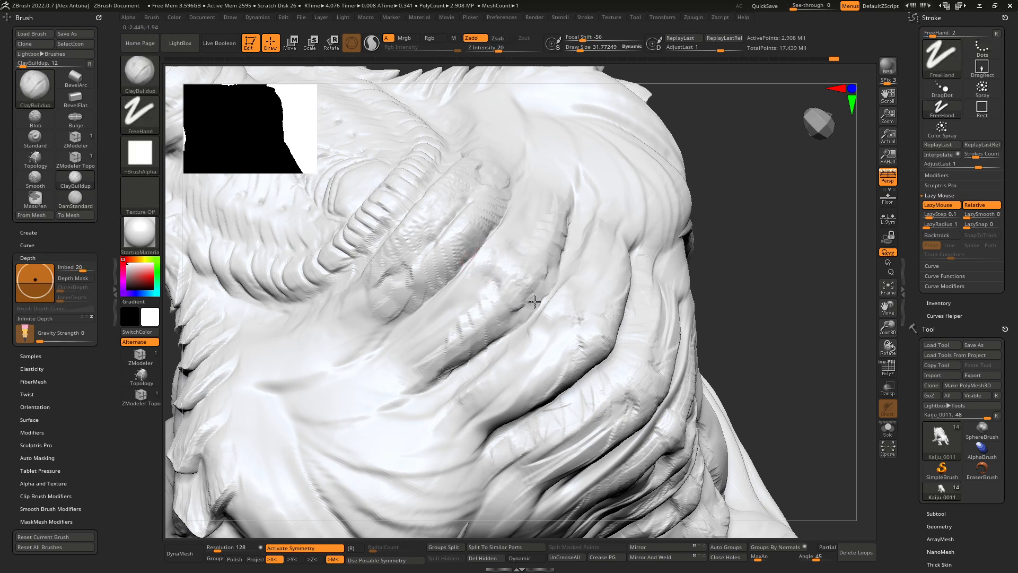
Sculpt sagging folds on the upper back using the Standard brush with Gravity Strength 34 and Draw Size about 36
mouse_move(501, 348)
right_down()
mouse_move(443, 280)
mouse_move(518, 229)
right_up()
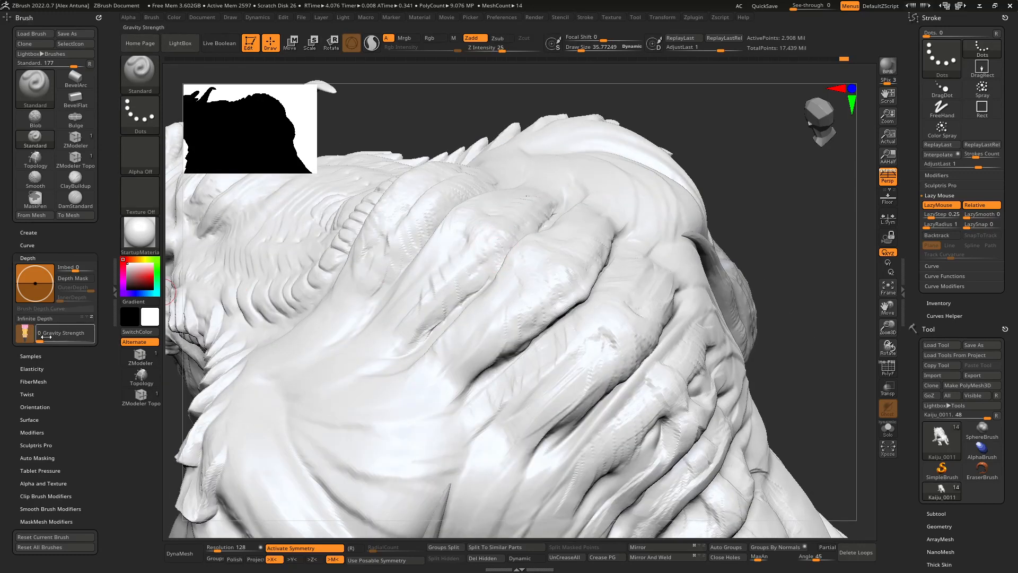
drag(46, 337, 57, 337)
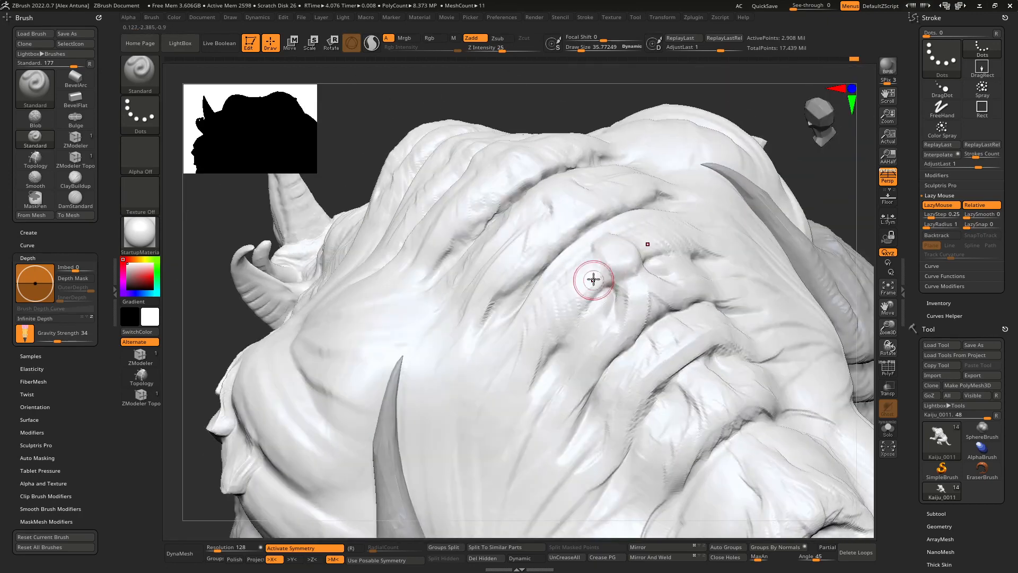
drag(594, 280, 553, 350)
drag(648, 329, 643, 302)
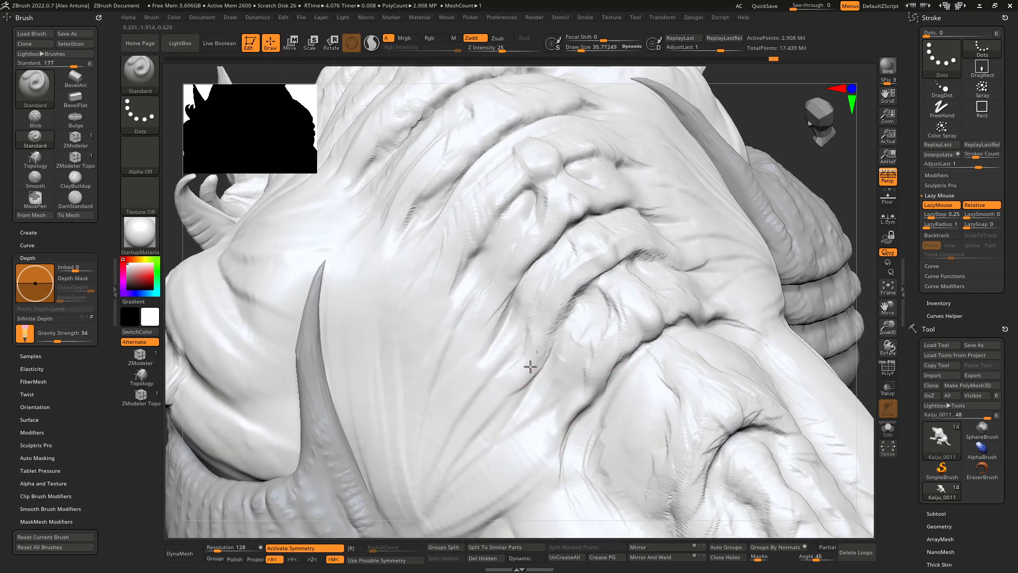
Draw long skin folds fanning from the back ridges down behind the shoulder plate, raising Draw Size from about 48 to 60
mouse_move(450, 364)
right_down()
mouse_move(513, 330)
mouse_move(550, 291)
mouse_move(510, 297)
right_up()
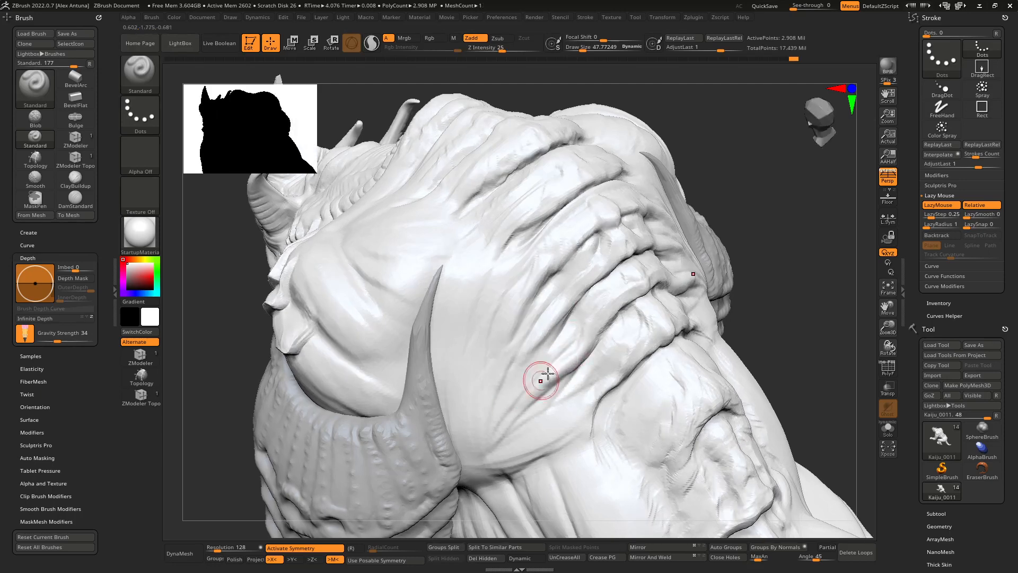
drag(548, 373, 579, 341)
drag(569, 395, 594, 371)
drag(561, 403, 610, 371)
drag(567, 407, 523, 438)
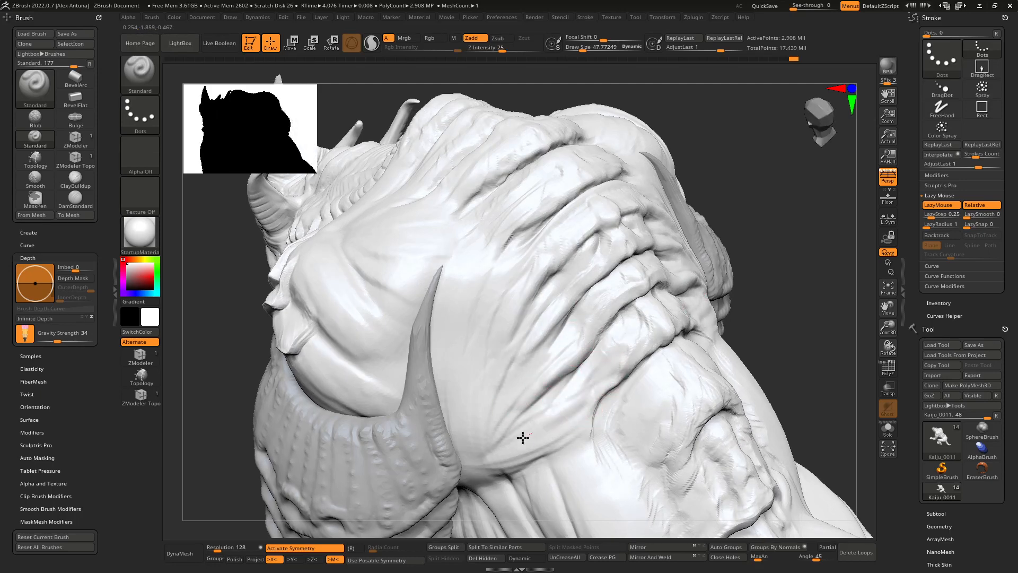
drag(618, 370, 479, 455)
drag(597, 386, 475, 463)
drag(501, 245, 462, 371)
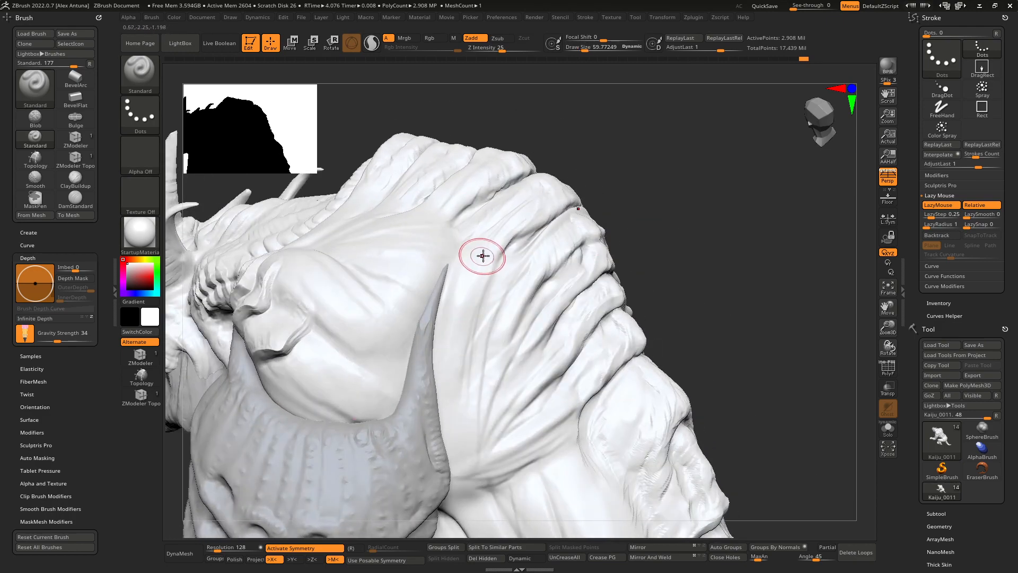
drag(482, 253, 485, 246)
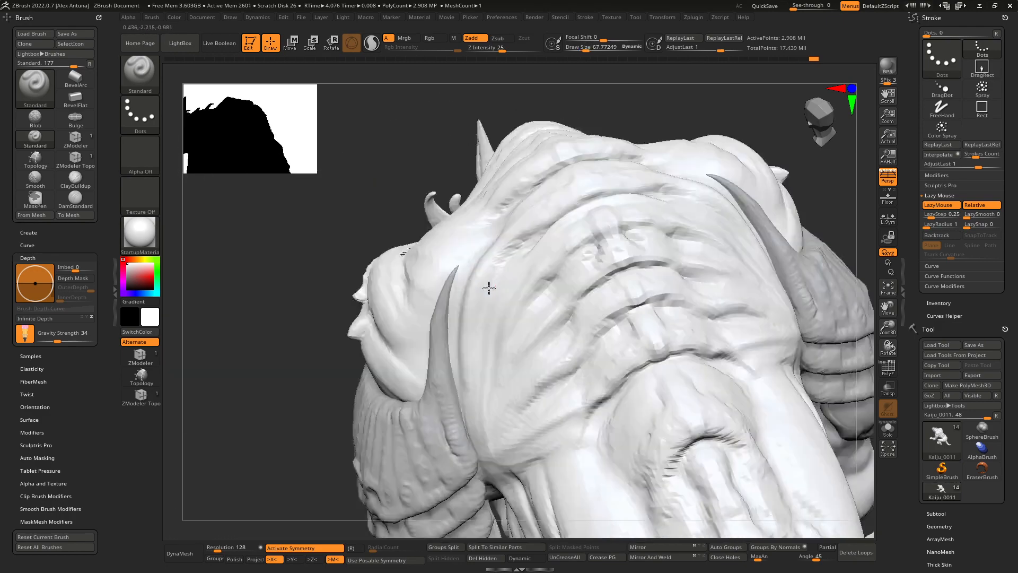
Enable ambient occlusion, set the BPR shadow Rays to 25 and raise the shadow Angle, and run a BPR render of the side view
mouse_move(485, 288)
right_down()
mouse_move(529, 282)
mouse_move(512, 305)
mouse_move(527, 296)
mouse_move(630, 309)
mouse_move(593, 280)
mouse_move(581, 304)
mouse_move(590, 249)
right_up()
ctrl+right_drag(590, 249, 605, 266)
click(535, 17)
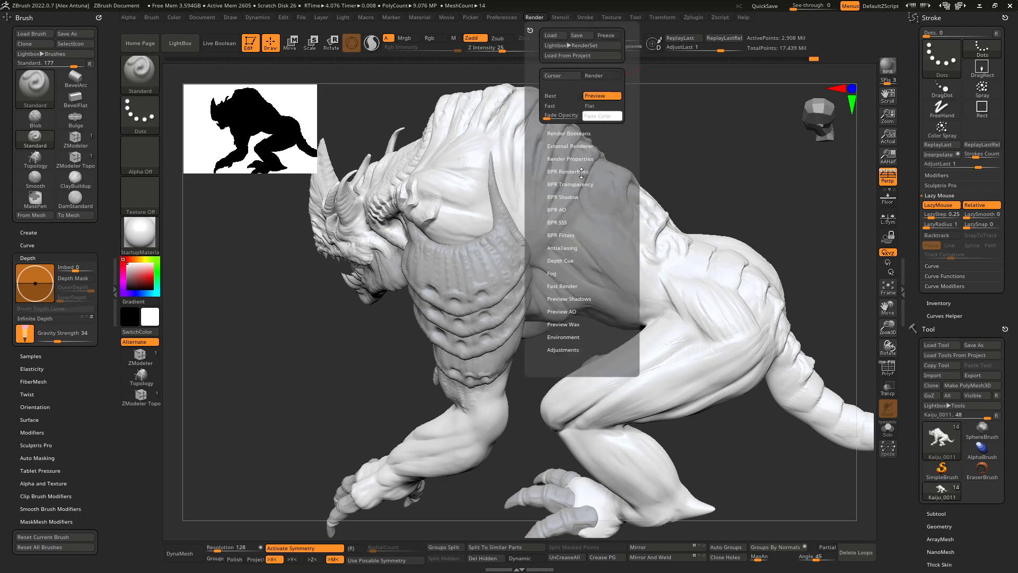
click(570, 159)
click(604, 241)
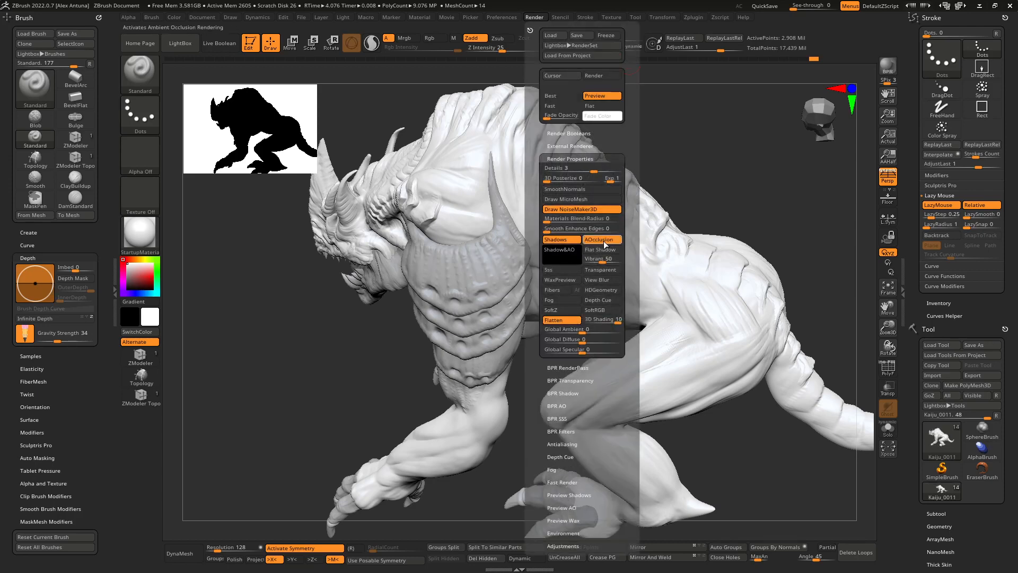
click(568, 394)
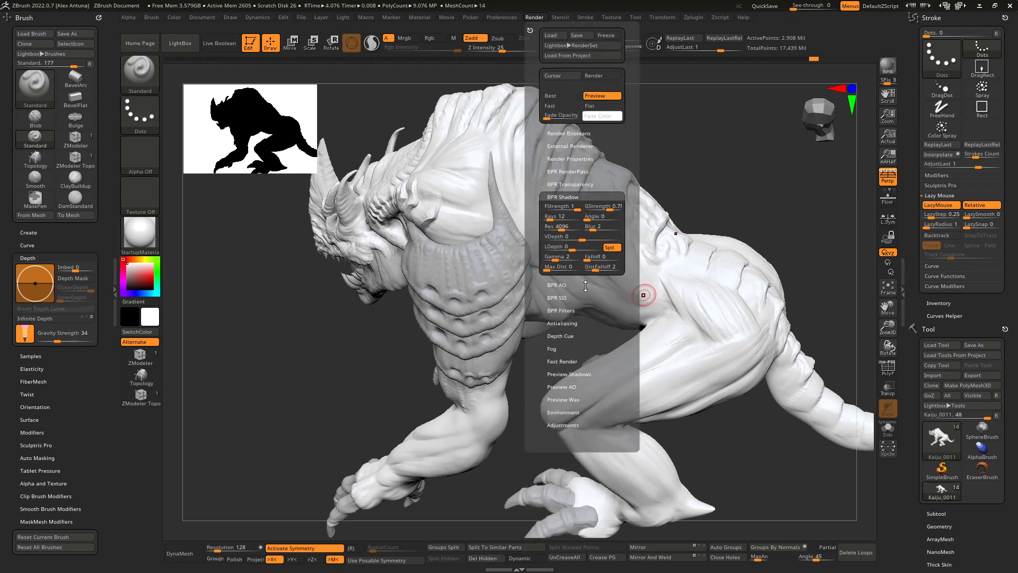
drag(594, 220, 591, 220)
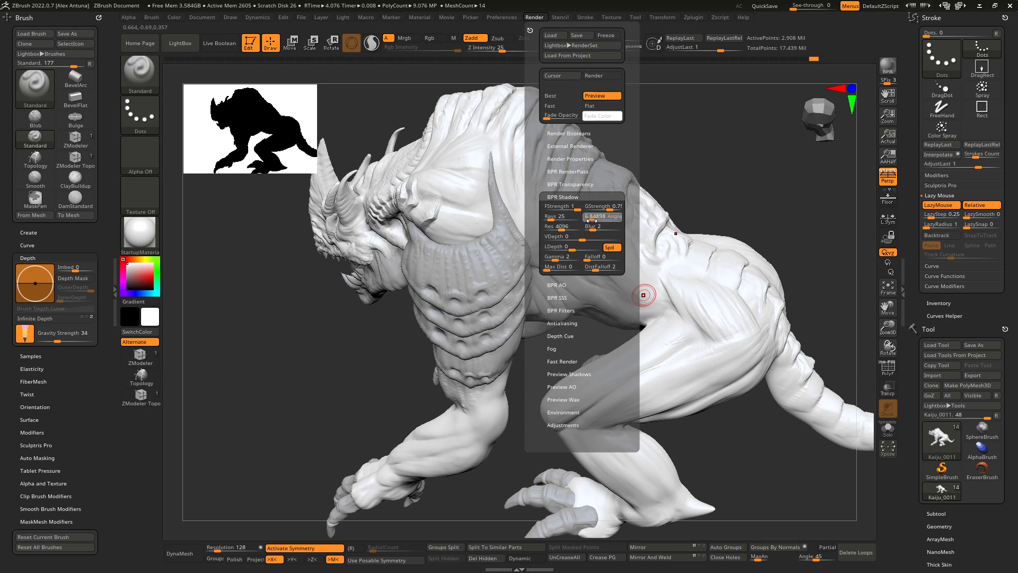
click(888, 66)
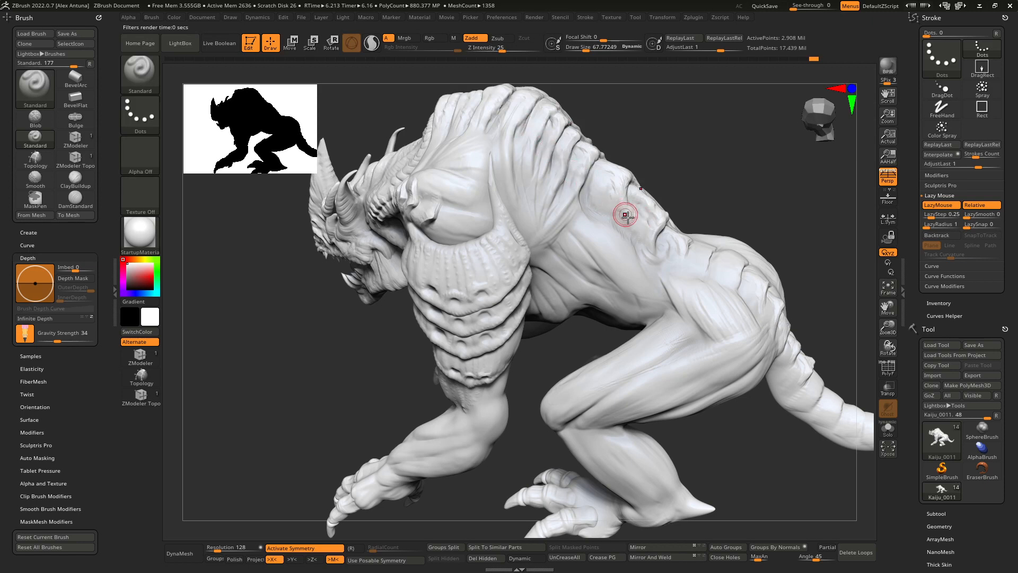
Sculpt broad, soft skin folds along the flank and ribs, with Draw Size raised to about 100
mouse_move(598, 190)
right_down()
mouse_move(610, 208)
mouse_move(631, 188)
right_up()
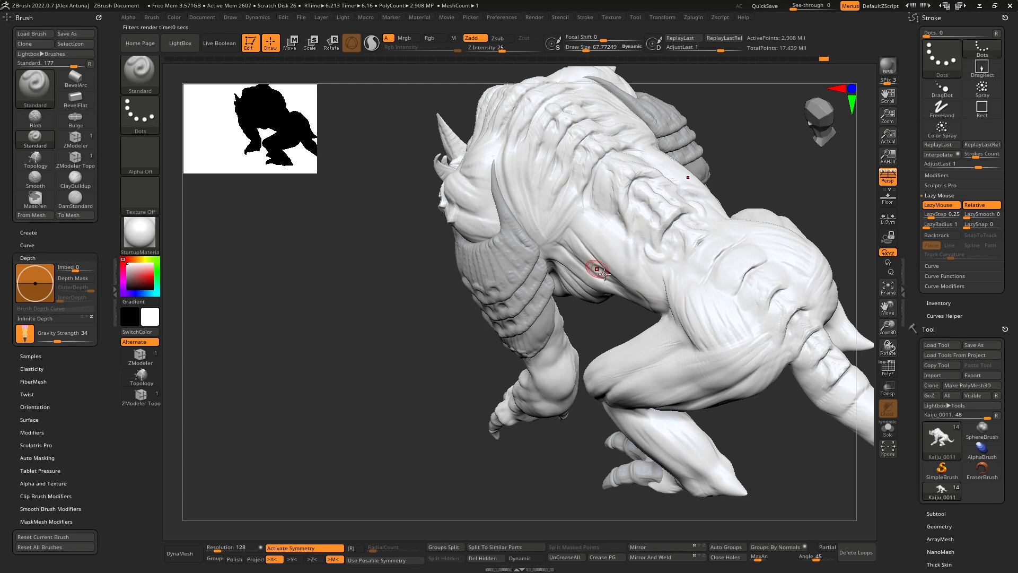
right_drag(603, 273, 630, 261)
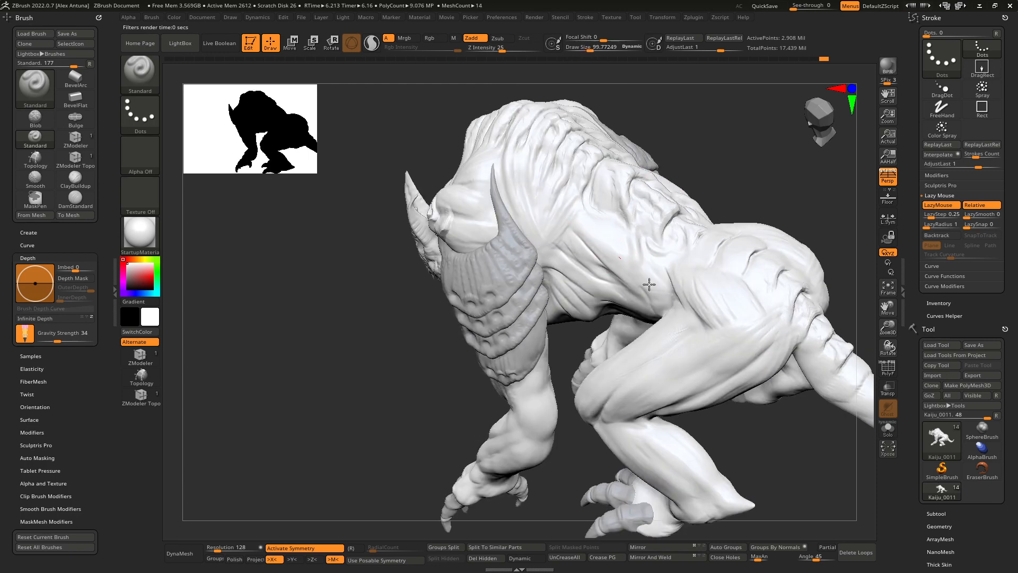
right_drag(619, 234, 663, 259)
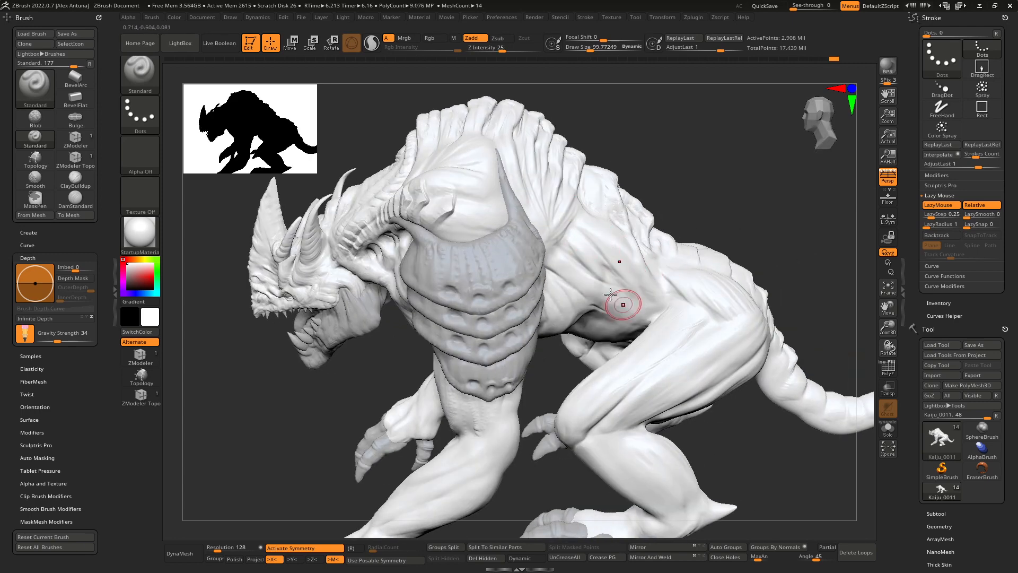
right_drag(604, 302, 562, 295)
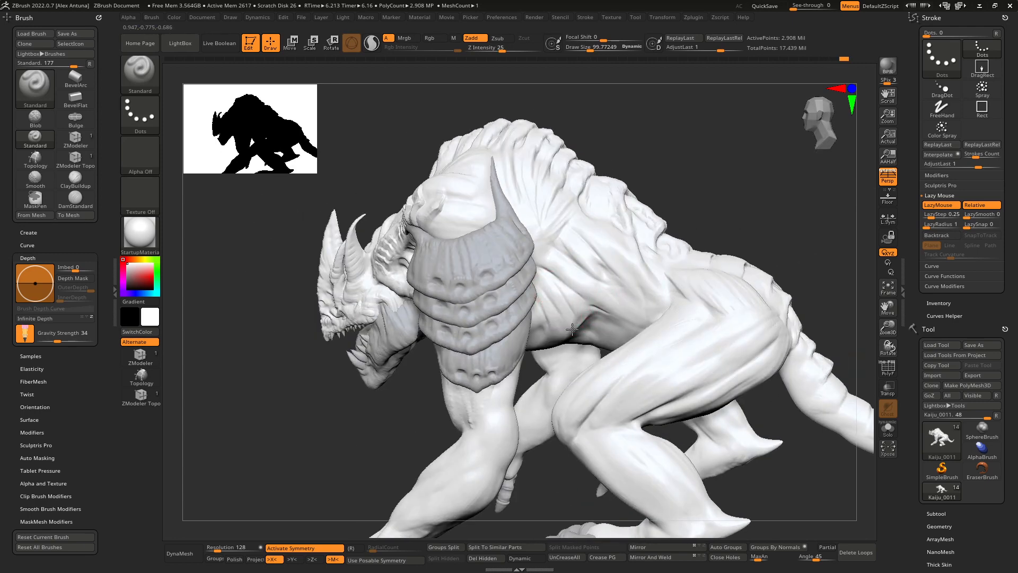
mouse_move(569, 337)
right_down()
mouse_move(577, 268)
mouse_move(539, 318)
right_up()
Sculpt stretched skin folds across the underside of the chest and between the arms with the Standard brush
mouse_move(553, 367)
right_down()
mouse_move(581, 303)
mouse_move(587, 256)
mouse_move(546, 318)
mouse_move(561, 317)
mouse_move(614, 259)
mouse_move(685, 245)
mouse_move(625, 264)
mouse_move(693, 217)
mouse_move(676, 220)
mouse_move(698, 170)
right_up()
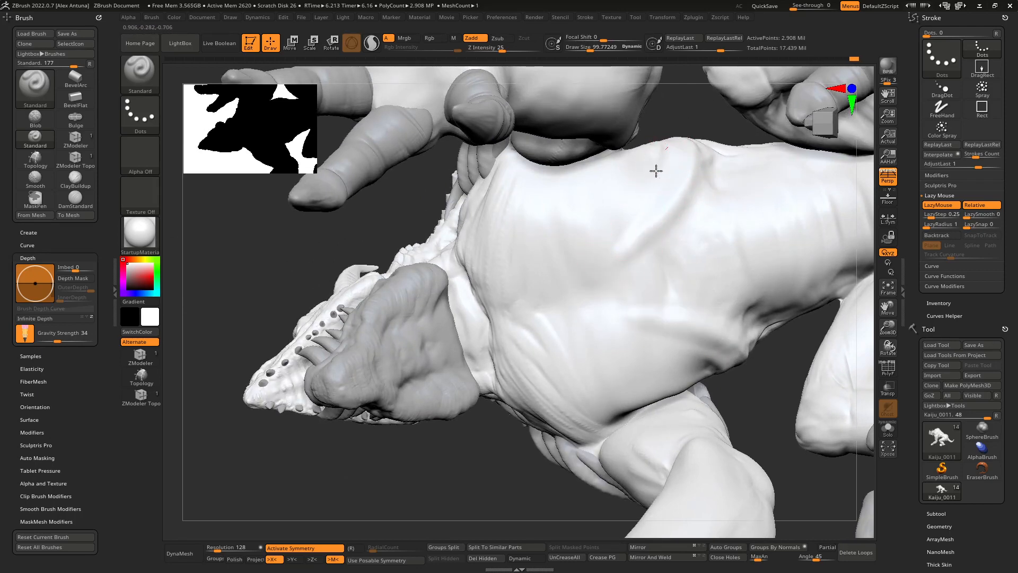
mouse_move(634, 202)
right_down()
mouse_move(564, 223)
mouse_move(595, 213)
right_up()
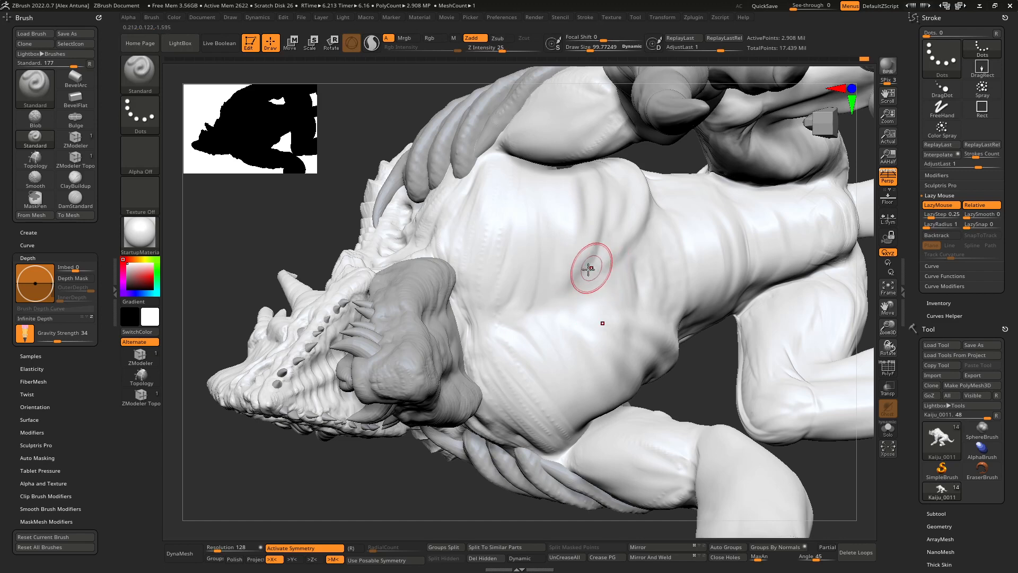
right_drag(632, 220, 613, 268)
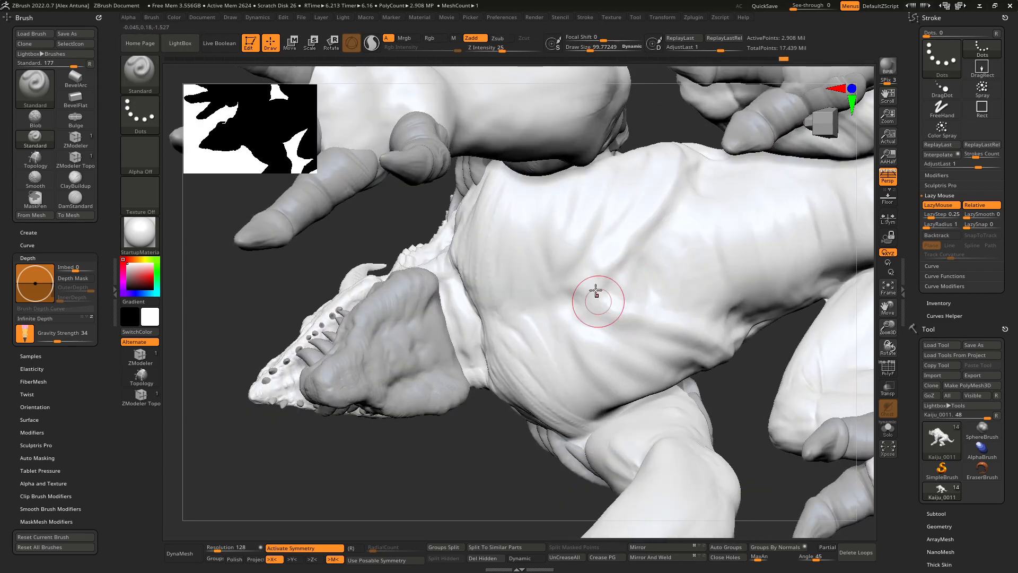
right_drag(518, 301, 604, 292)
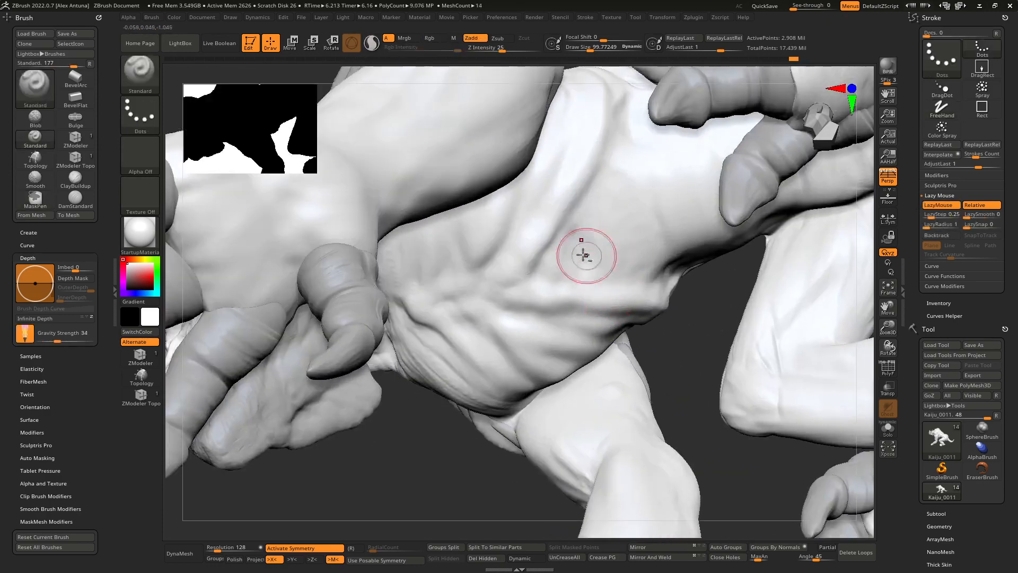
mouse_move(583, 256)
right_down()
mouse_move(559, 222)
mouse_move(539, 273)
right_up()
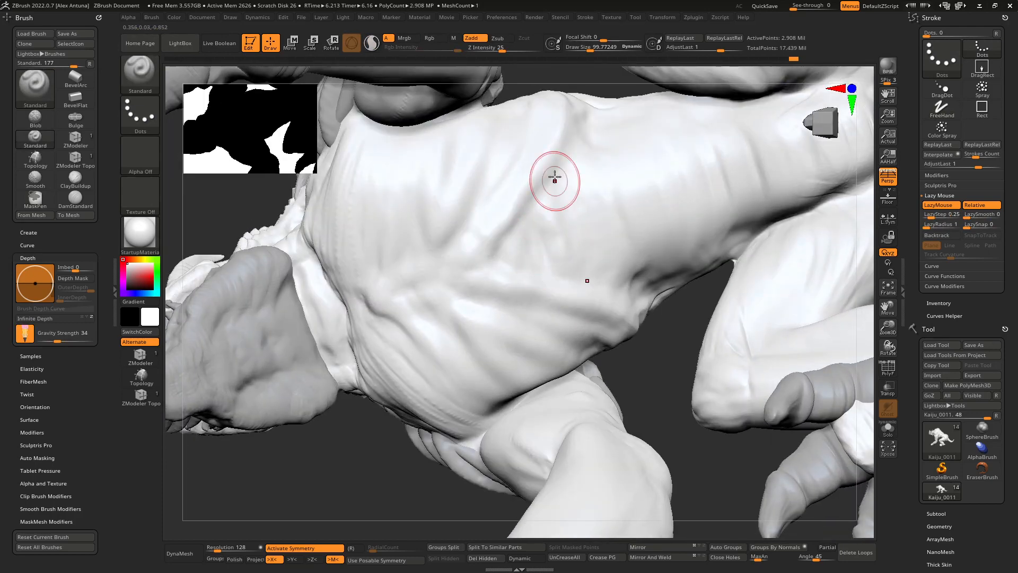
Increase Draw Size to about 136 and add wide, soft folds across the belly
key(bracketright)
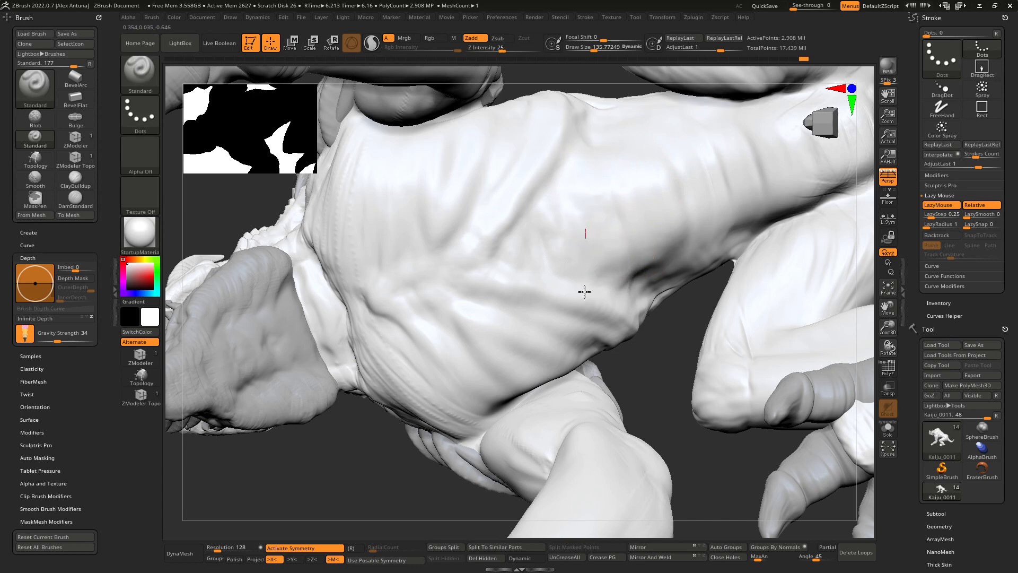
drag(702, 171, 723, 242)
mouse_move(709, 143)
mouse_down()
mouse_move(723, 239)
mouse_move(743, 233)
mouse_up()
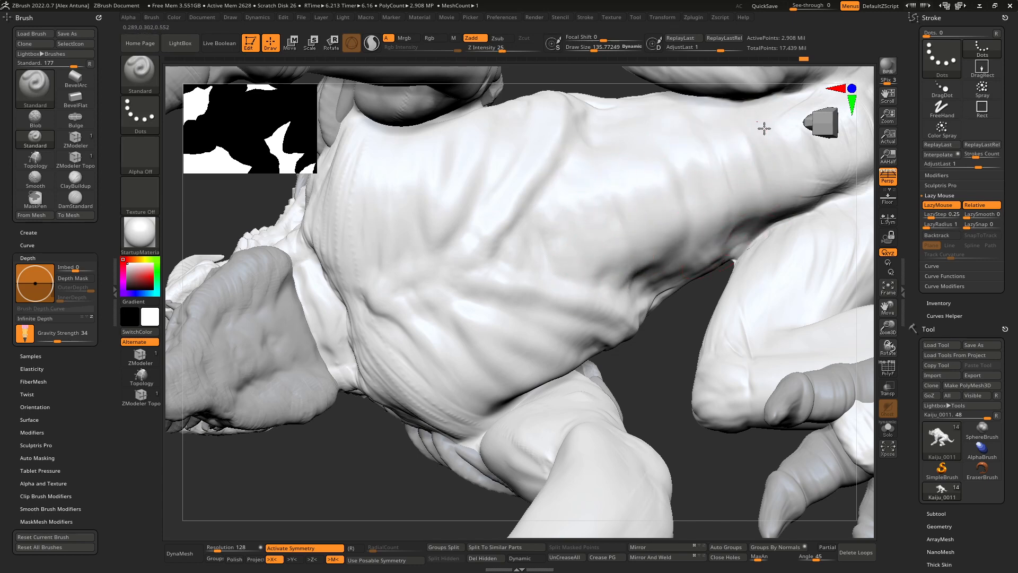
drag(764, 128, 748, 223)
Frame the whole creature in a front three-quarter view and render it with BPR
ctrl+right_drag(644, 245, 611, 165)
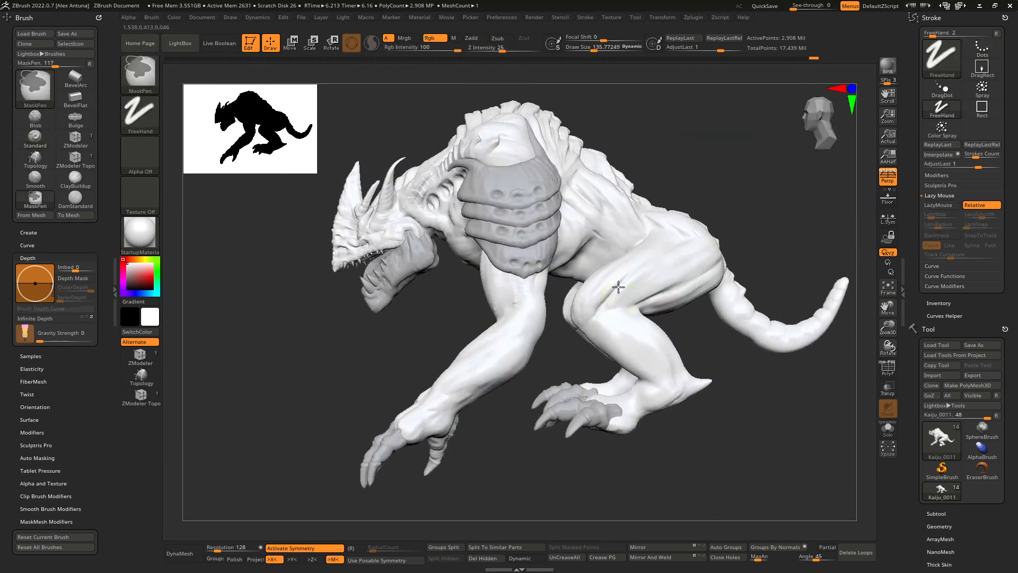
mouse_move(610, 280)
right_down()
mouse_move(662, 256)
mouse_move(734, 196)
mouse_move(756, 192)
mouse_move(722, 199)
right_up()
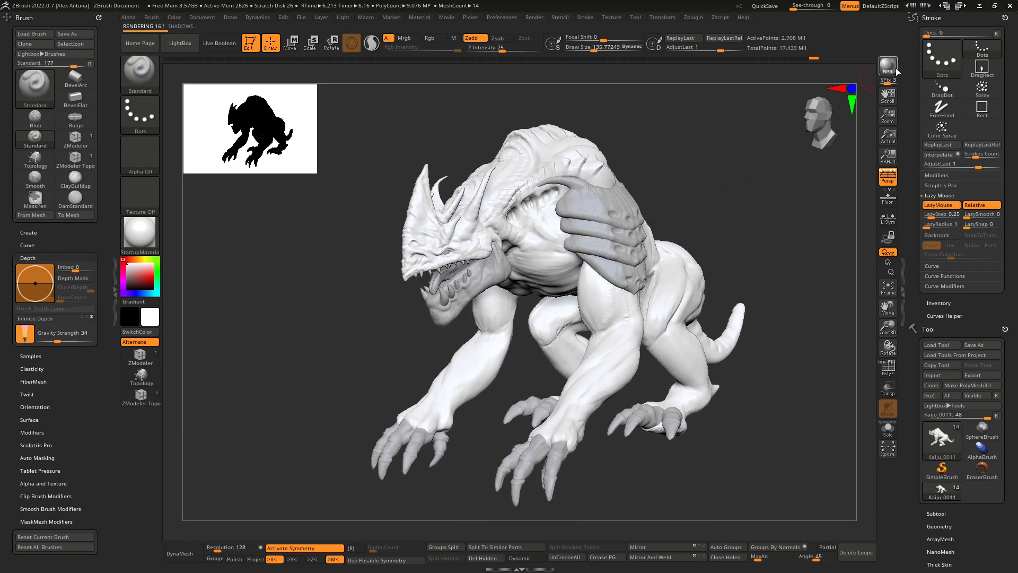